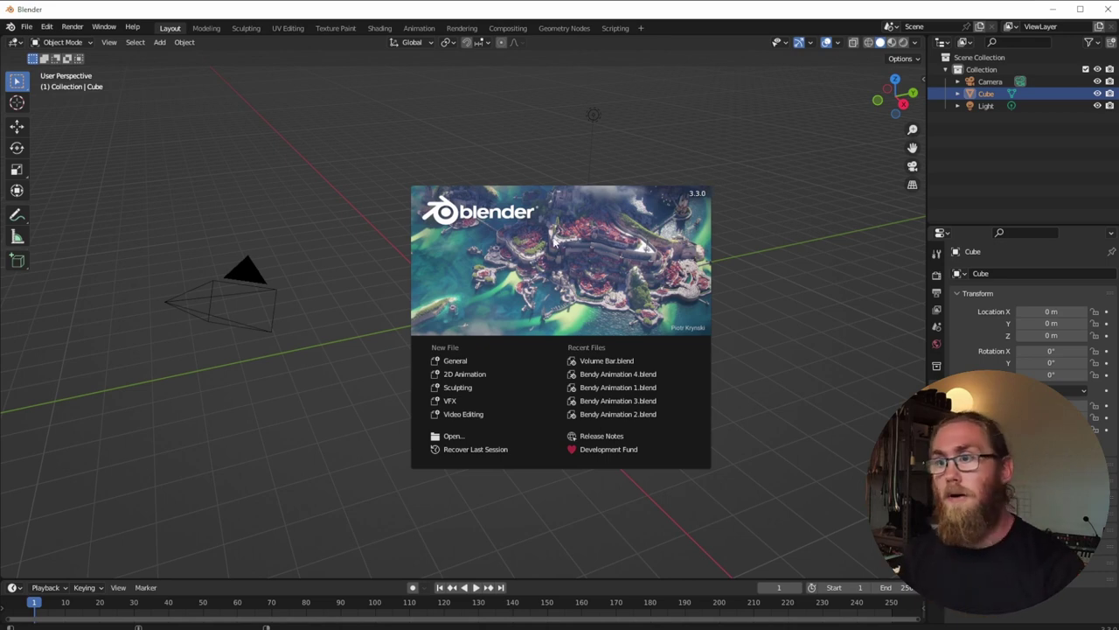
Dismiss the splash screen and delete the default light and camera, keeping only the cube.
{"action": "left_click", "coordinate": [365, 297]}
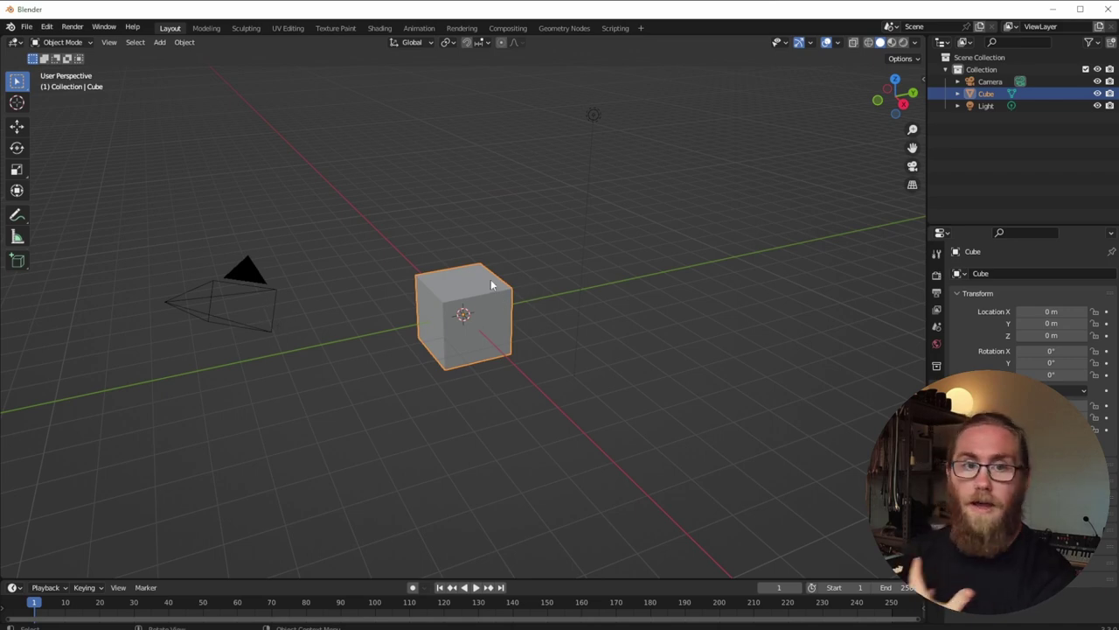
{"action": "key", "text": "shift+space"}
{"action": "key", "text": "r"}
{"action": "left_click", "coordinate": [594, 114]}
{"action": "left_click", "coordinate": [190, 300], "text": "shift"}
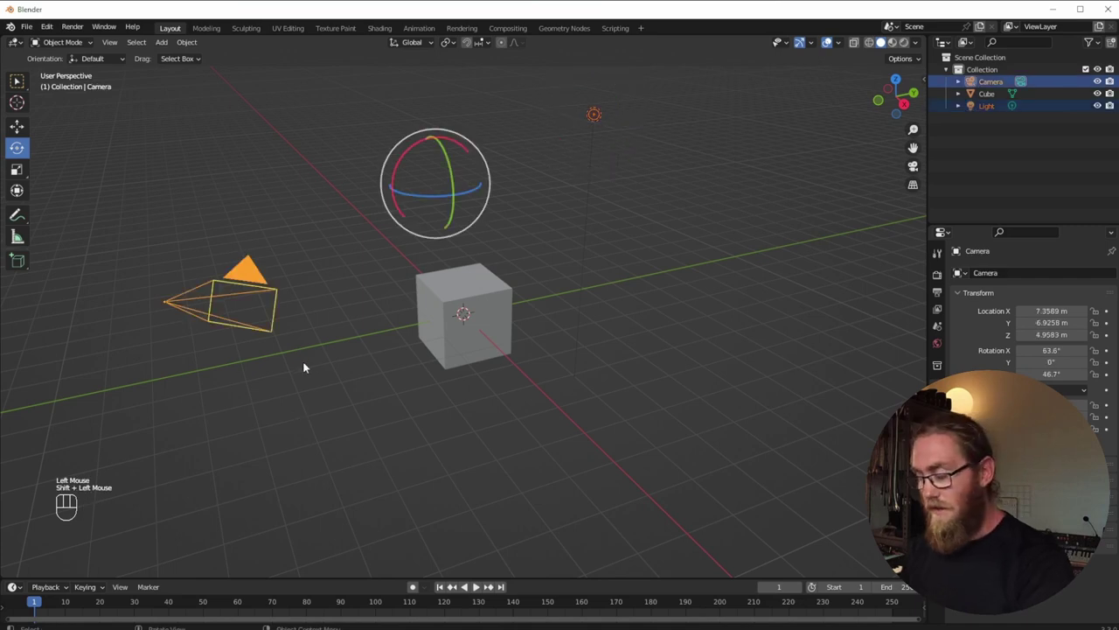
{"action": "key", "text": "Delete"}
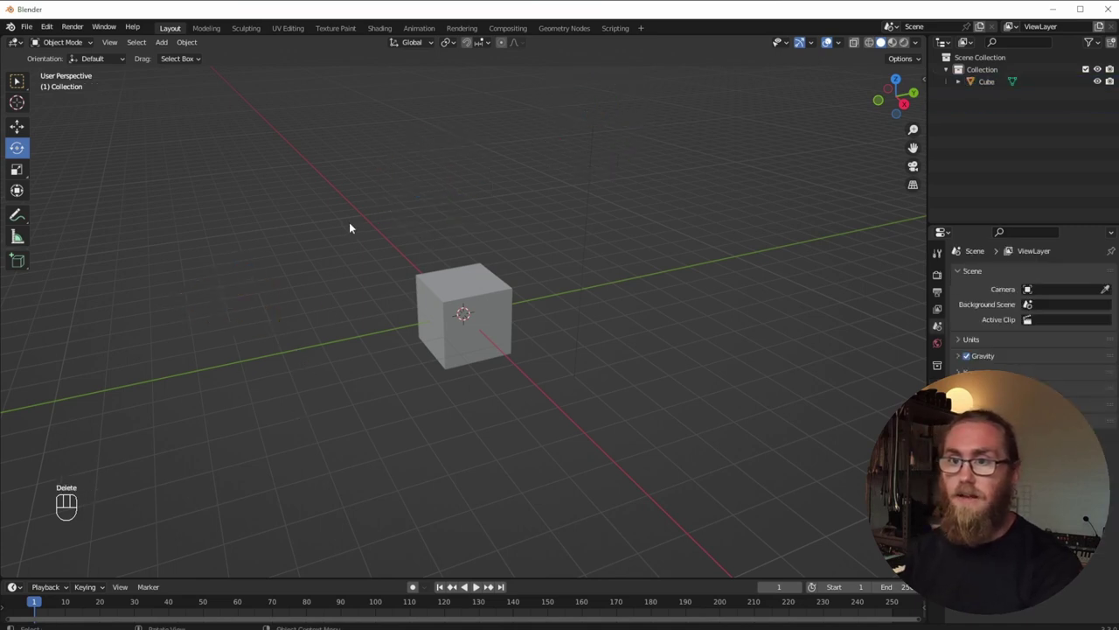
Switch to the Geometry Nodes workspace with the cube selected and create a new geometry node tree for it.
{"action": "left_click", "coordinate": [476, 313]}
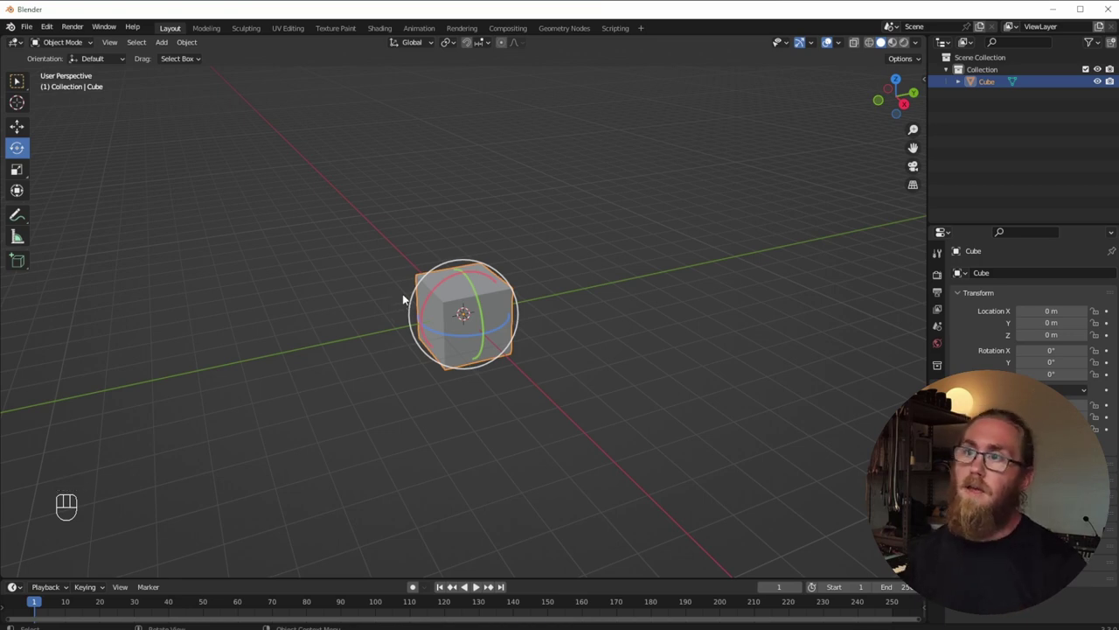
{"action": "left_click", "coordinate": [563, 31]}
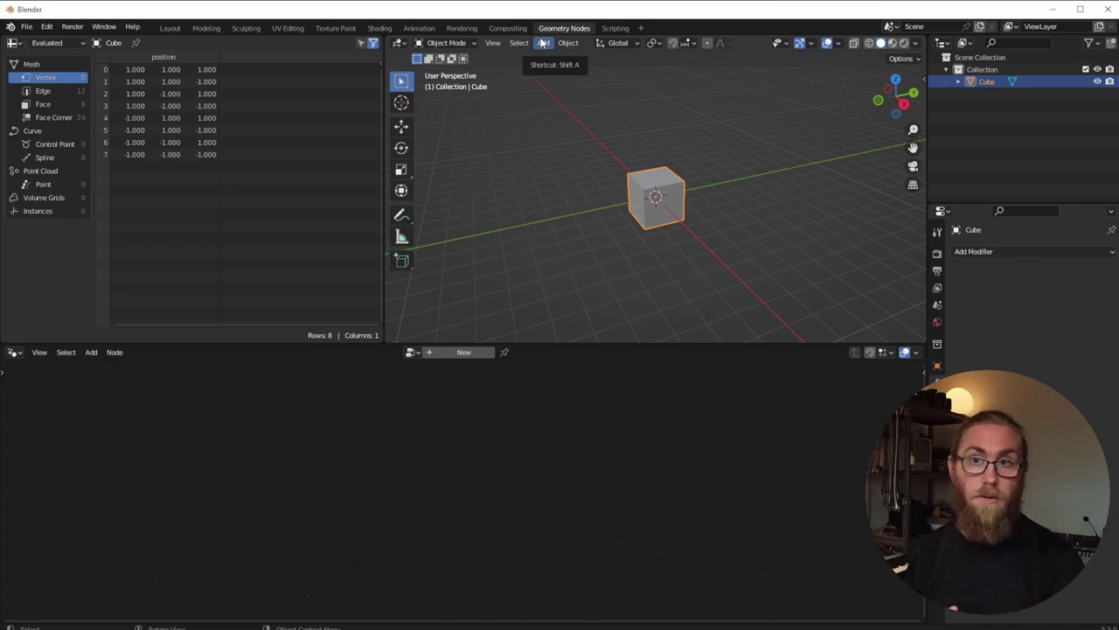
{"action": "left_click", "coordinate": [458, 356]}
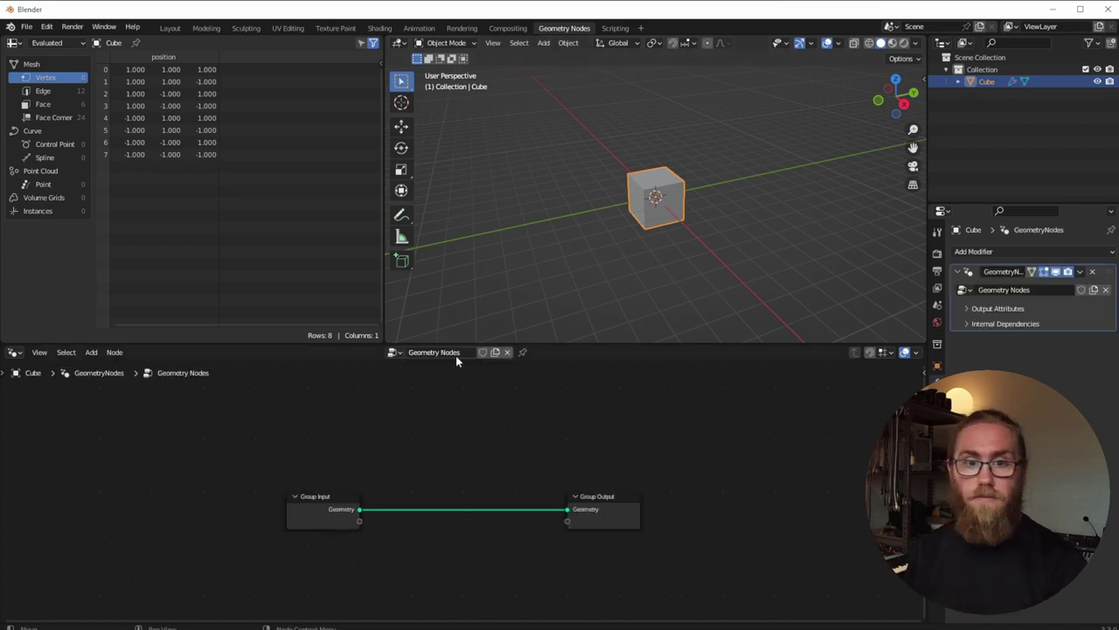
Reposition the Group Output and Group Input nodes, and disconnect and reconnect the Geometry link between them.
{"action": "left_click_drag", "start_coordinate": [592, 508], "coordinate": [621, 493]}
{"action": "left_click_drag", "start_coordinate": [323, 509], "coordinate": [332, 469]}
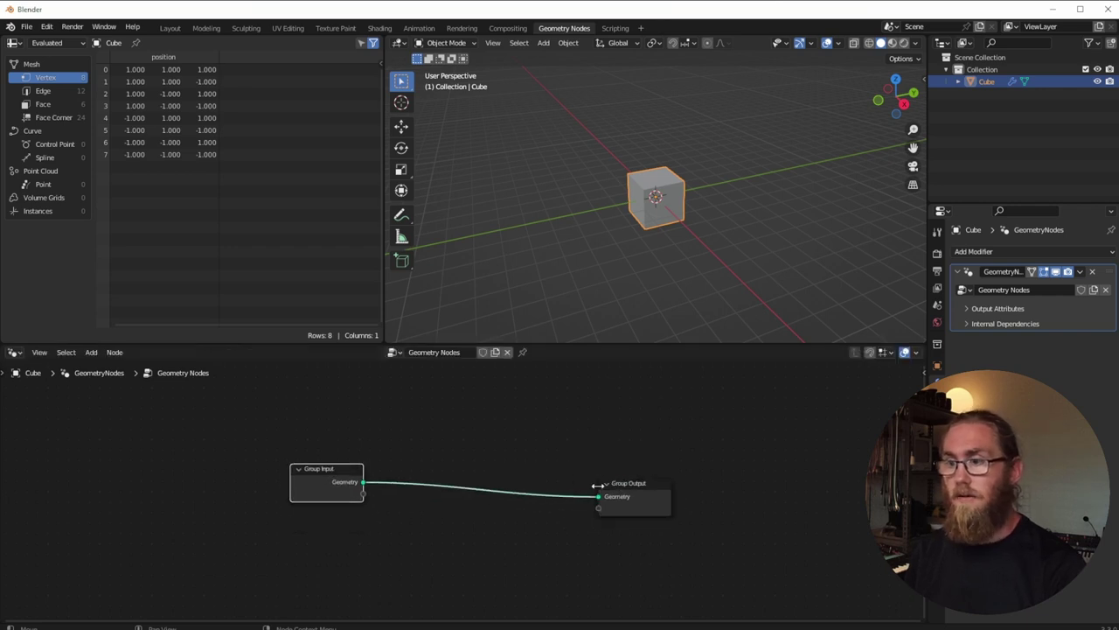
{"action": "left_click_drag", "start_coordinate": [598, 495], "coordinate": [534, 525]}
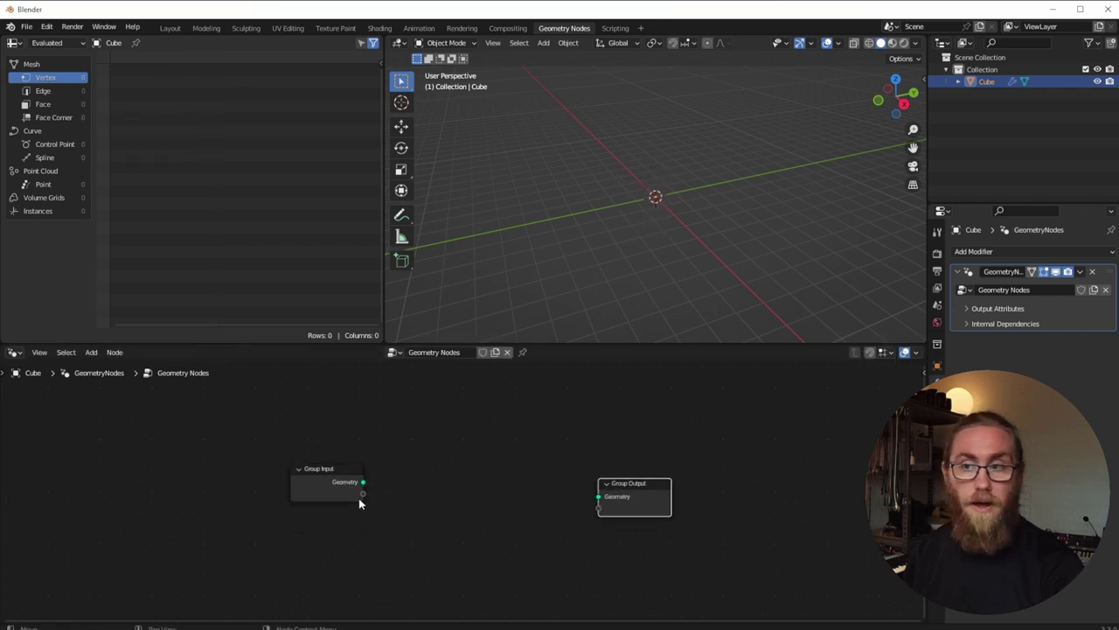
{"action": "left_click_drag", "start_coordinate": [366, 482], "coordinate": [598, 496]}
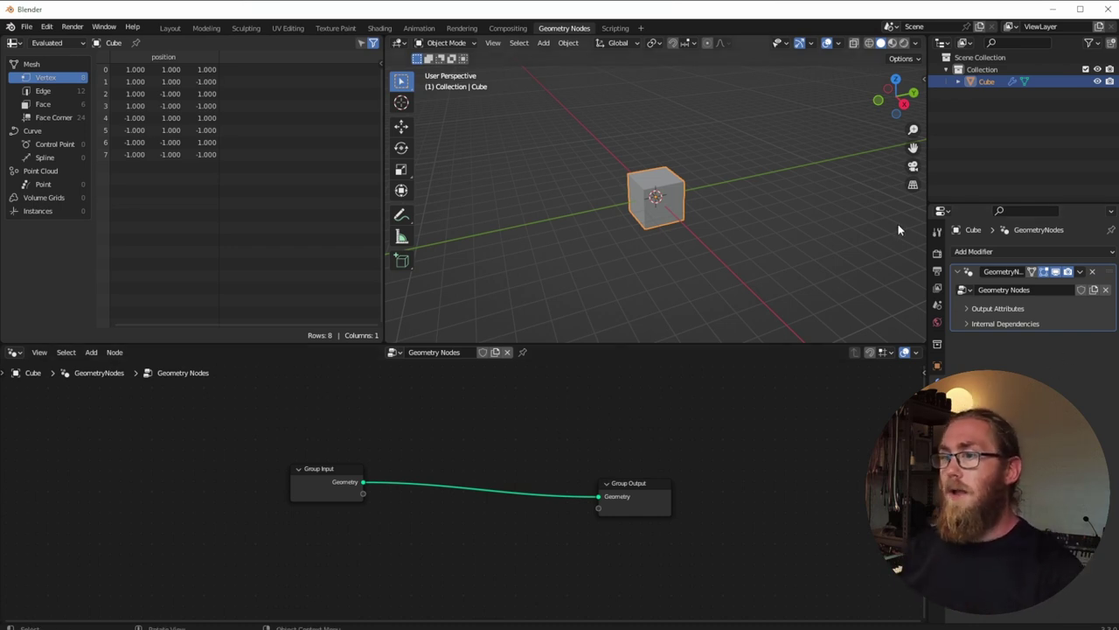
Rename the geometry node tree as VolumeBar.
{"action": "left_click", "coordinate": [440, 354]}
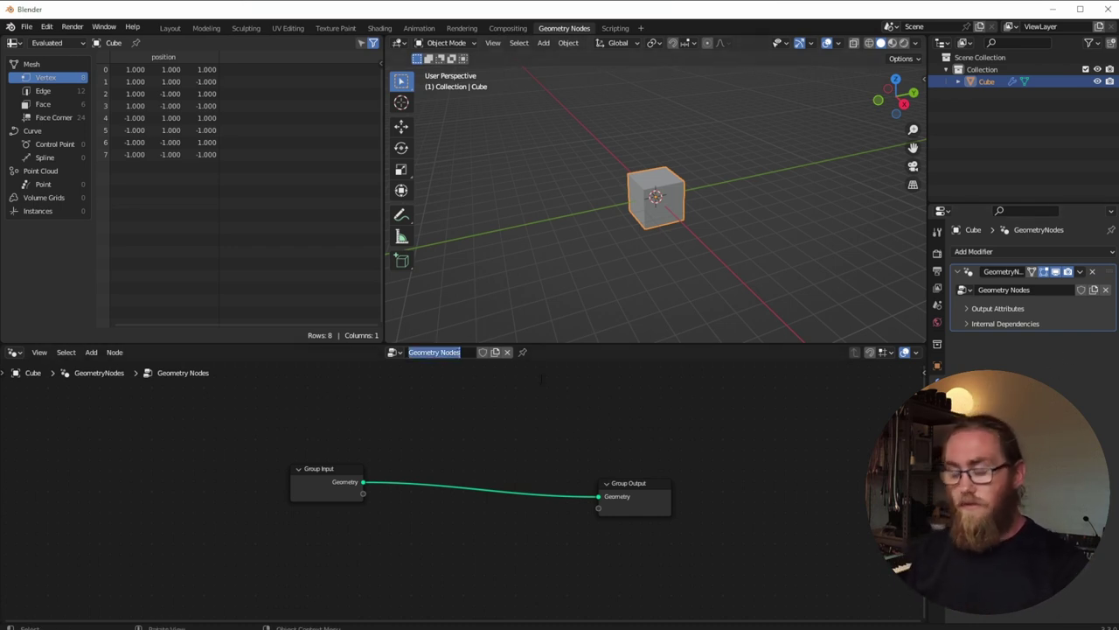
{"action": "type", "text": "Volume"}
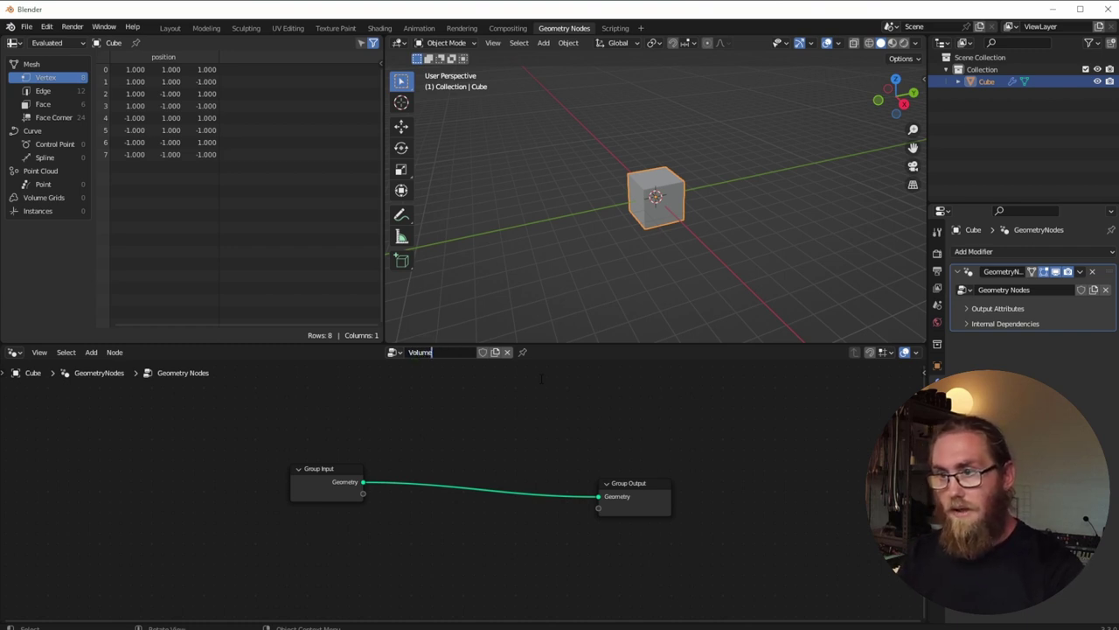
{"action": "type", "text": "Bar"}
{"action": "key", "text": "Return"}
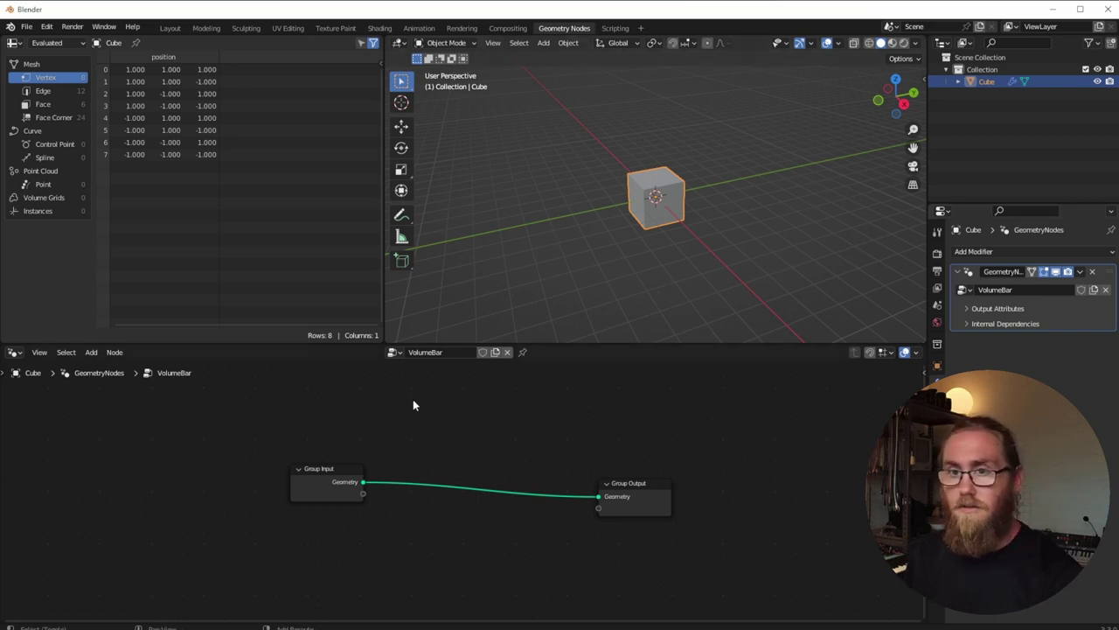
{"action": "key", "text": "shift+a"}
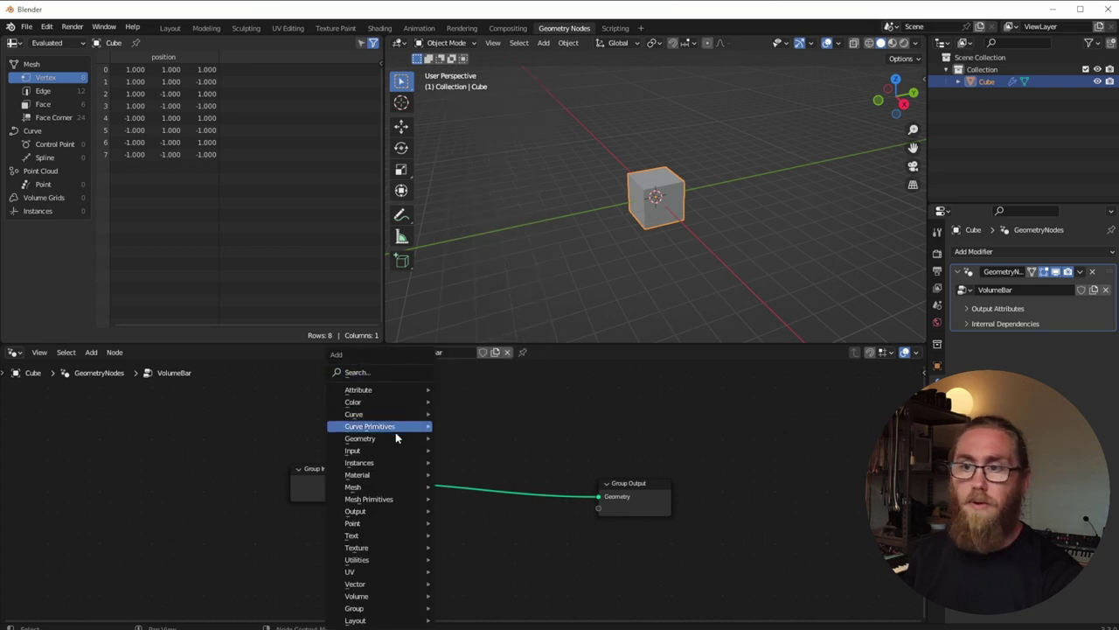
{"action": "key", "text": "Escape"}
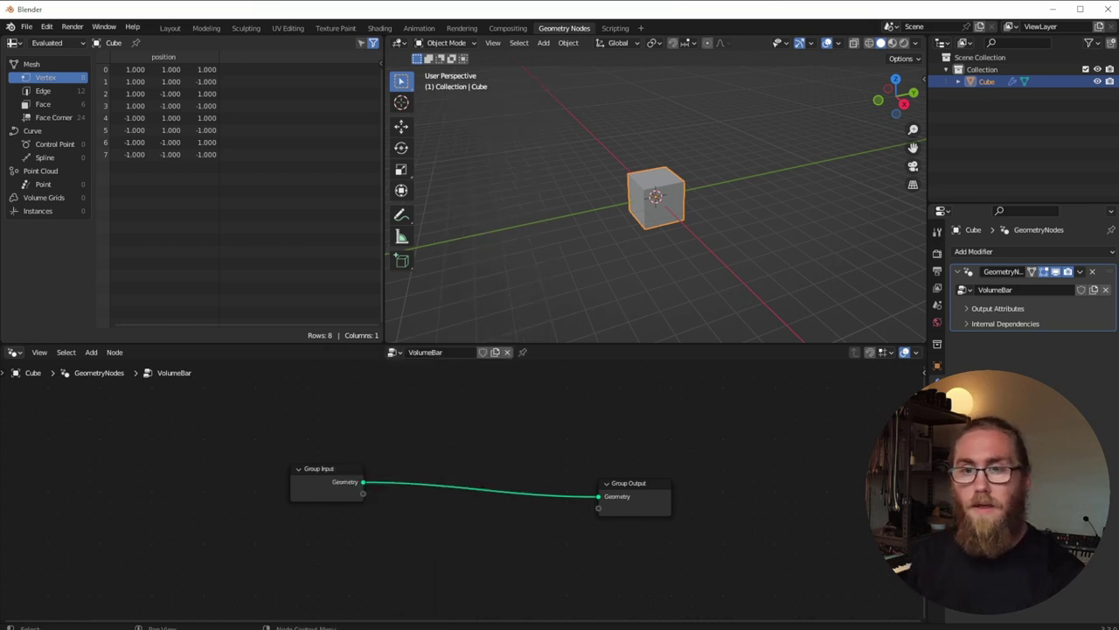
{"action": "left_click", "coordinate": [91, 351]}
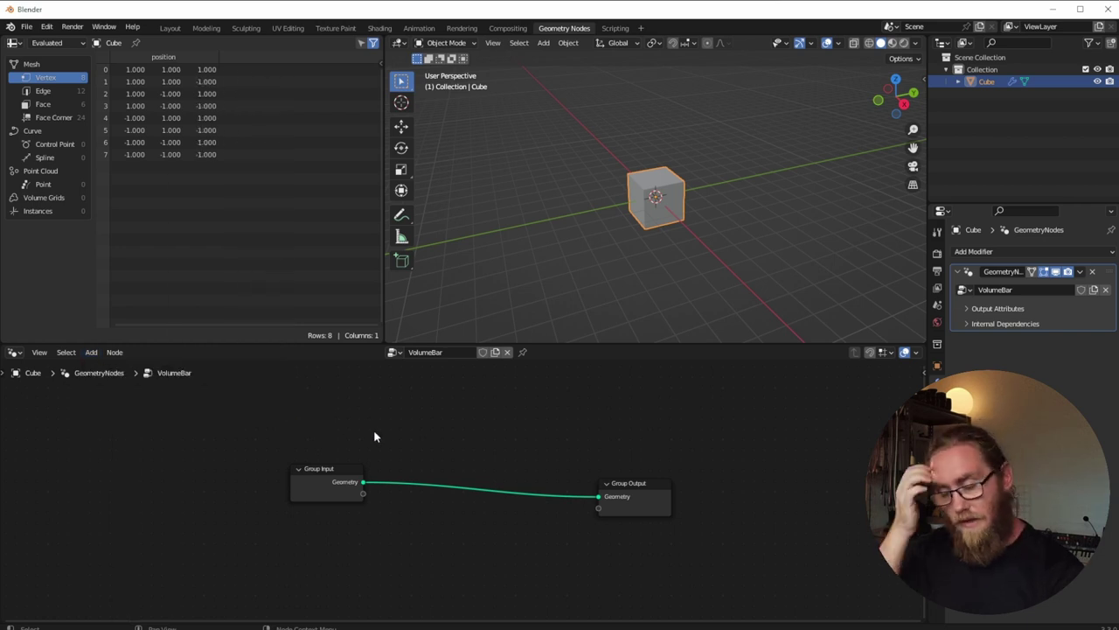
Add a Mesh Line node on the link into Group Output, replacing the Group Input geometry.
{"action": "key", "text": "shift+a"}
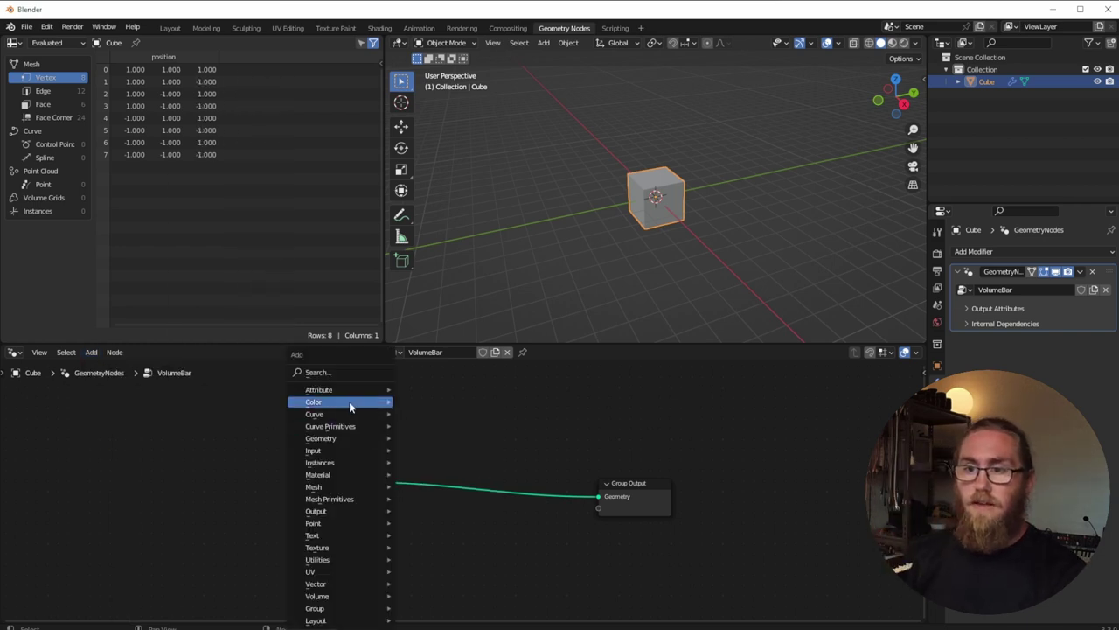
{"action": "left_click", "coordinate": [345, 373]}
{"action": "type", "text": "line"}
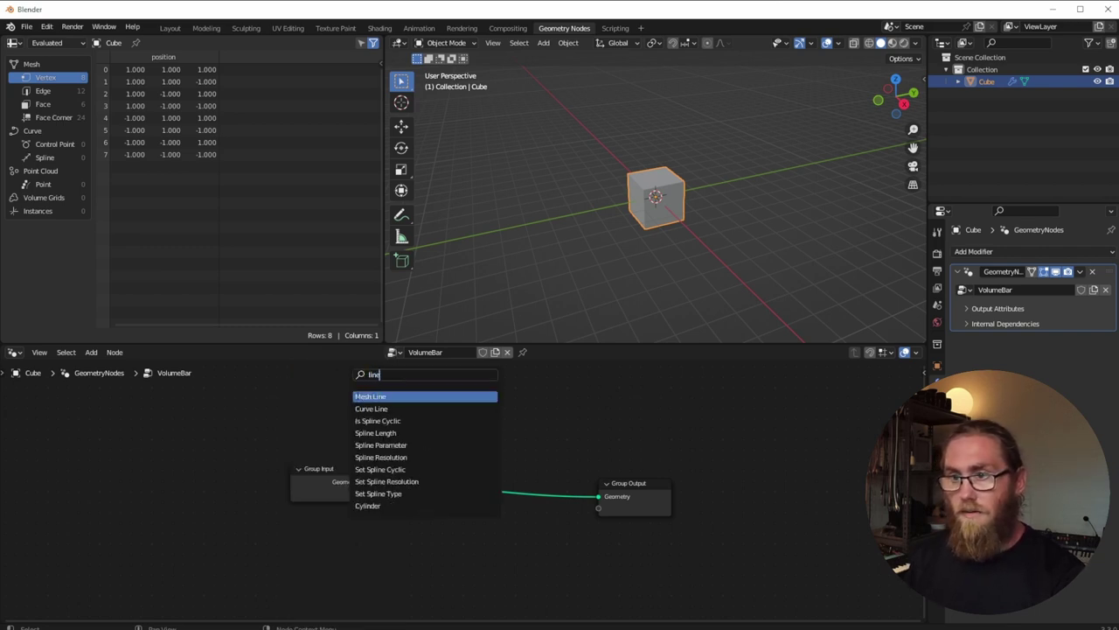
{"action": "key", "text": "Return"}
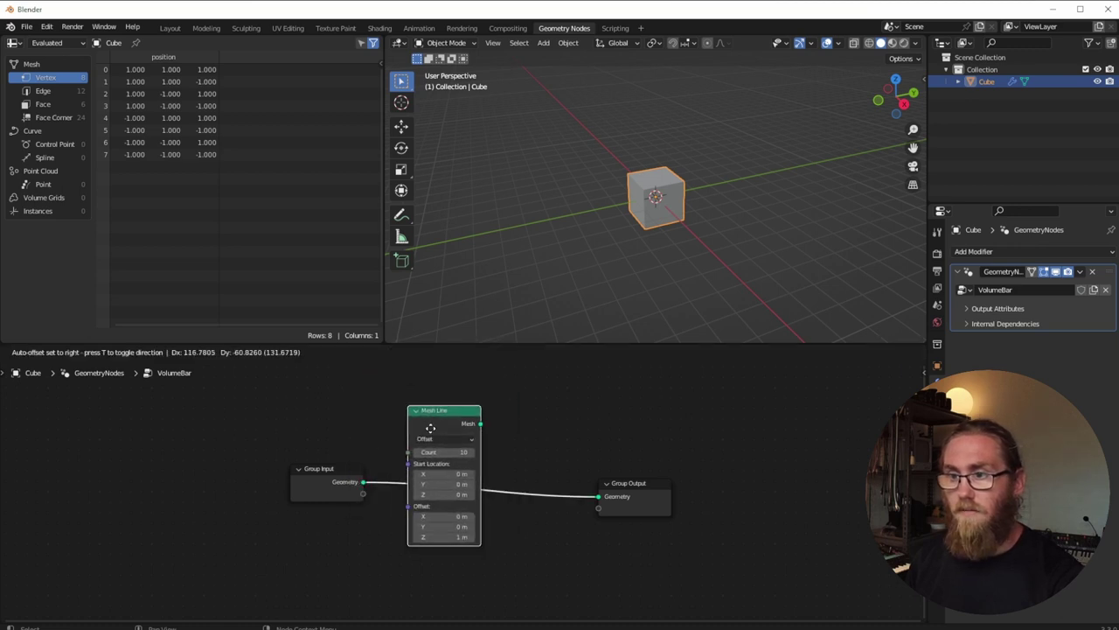
{"action": "left_click", "coordinate": [429, 419]}
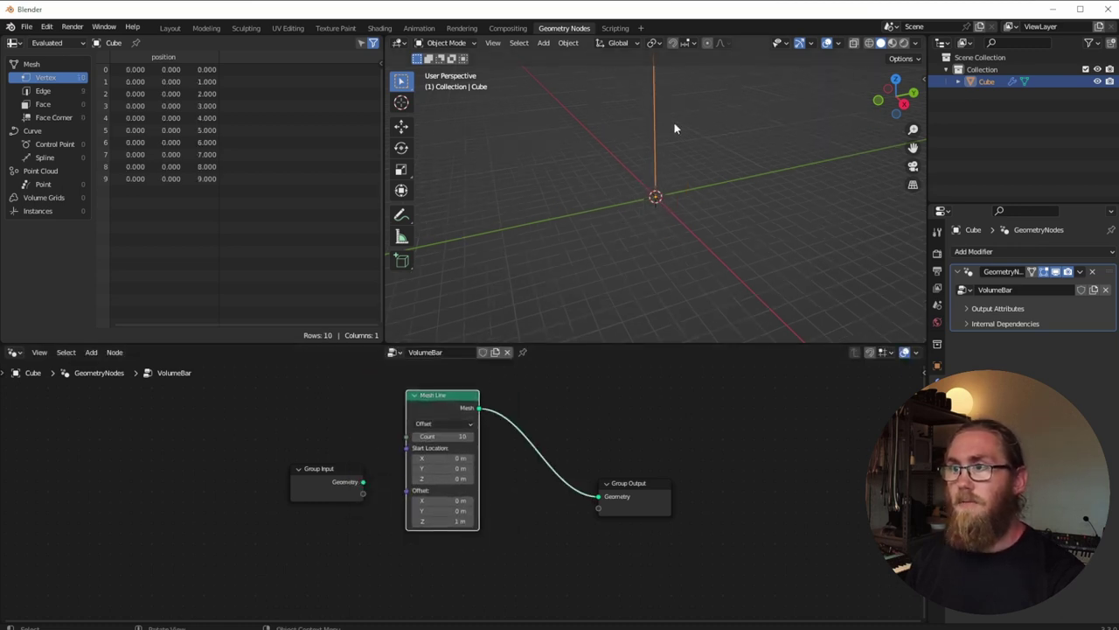
{"action": "middle_click_drag", "start_coordinate": [667, 129], "coordinate": [662, 205], "text": "shift"}
{"action": "scroll", "coordinate": [662, 210], "scroll_direction": "up", "scroll_amount": 3}
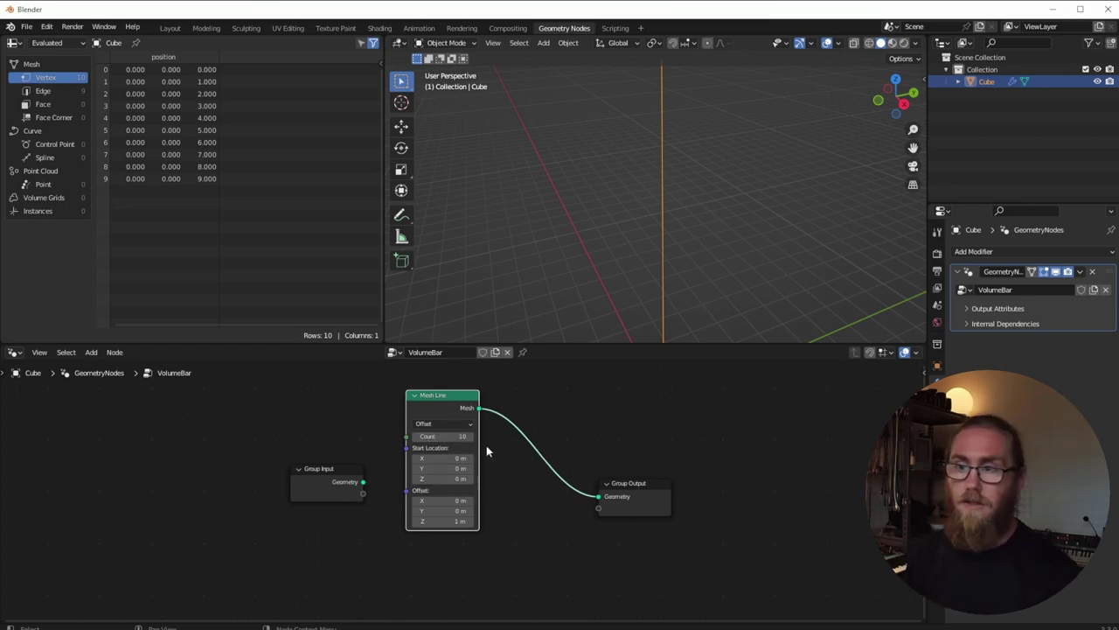
Add a Grid node below Mesh Line and connect its Mesh output to the Group Output's Geometry.
{"action": "key", "text": "shift+a"}
{"action": "mouse_move", "coordinate": [560, 420]}
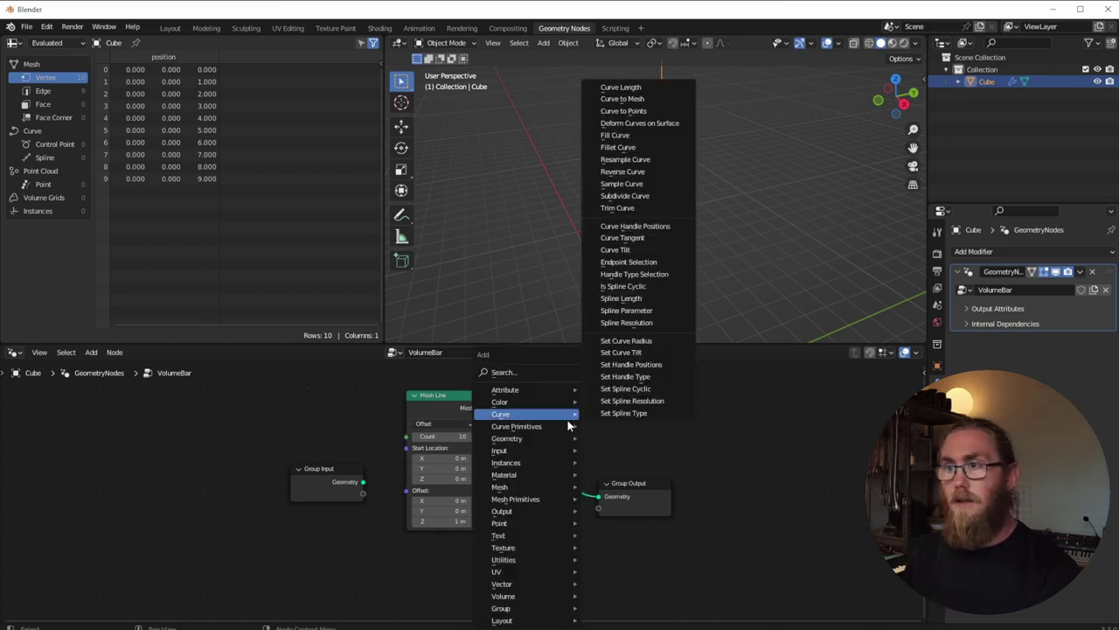
{"action": "left_click", "coordinate": [512, 373]}
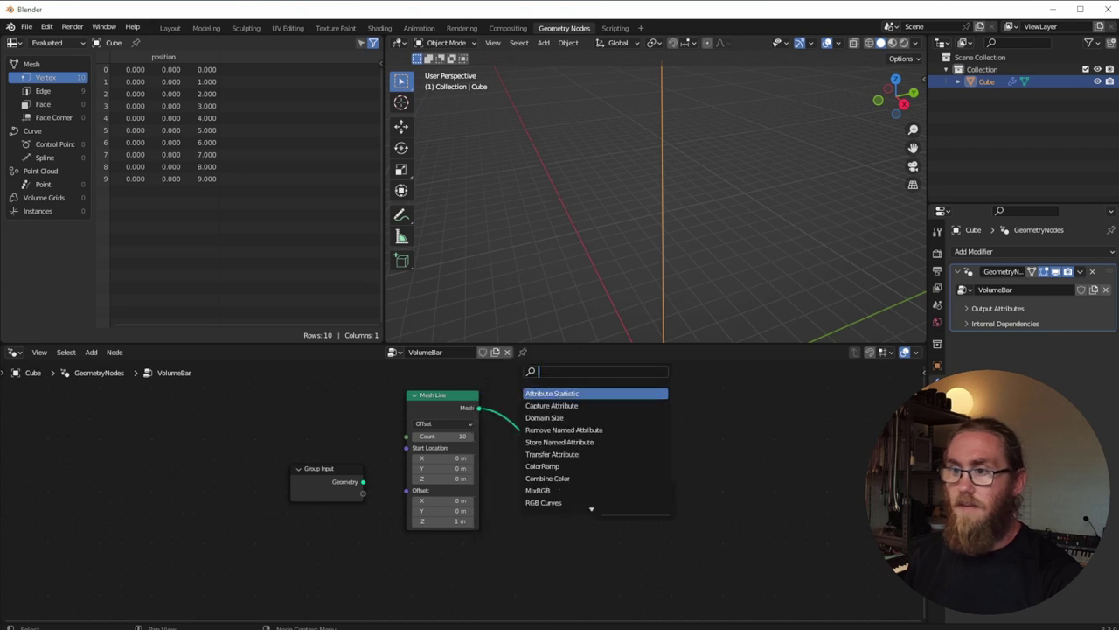
{"action": "type", "text": "gr"}
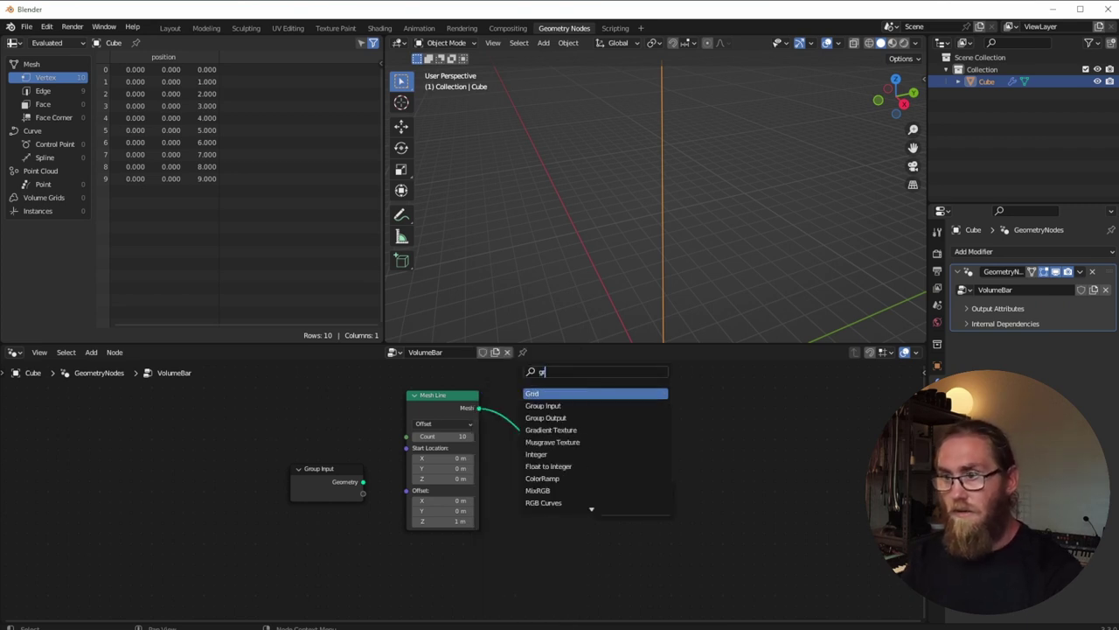
{"action": "key", "text": "Return"}
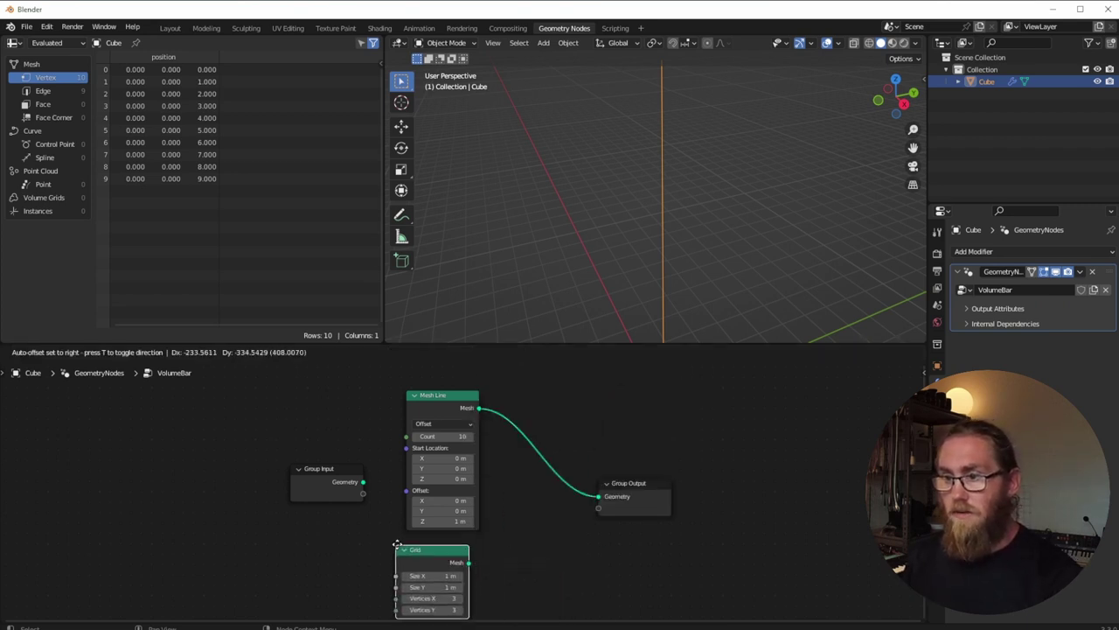
{"action": "left_click", "coordinate": [408, 547]}
{"action": "left_click_drag", "start_coordinate": [478, 559], "coordinate": [599, 496]}
Set the grid's Vertices X to 2 and display the viewport in wireframe shading.
{"action": "scroll", "coordinate": [705, 255], "scroll_direction": "down", "scroll_amount": 2}
{"action": "middle_click_drag", "start_coordinate": [696, 256], "coordinate": [700, 111], "text": "shift"}
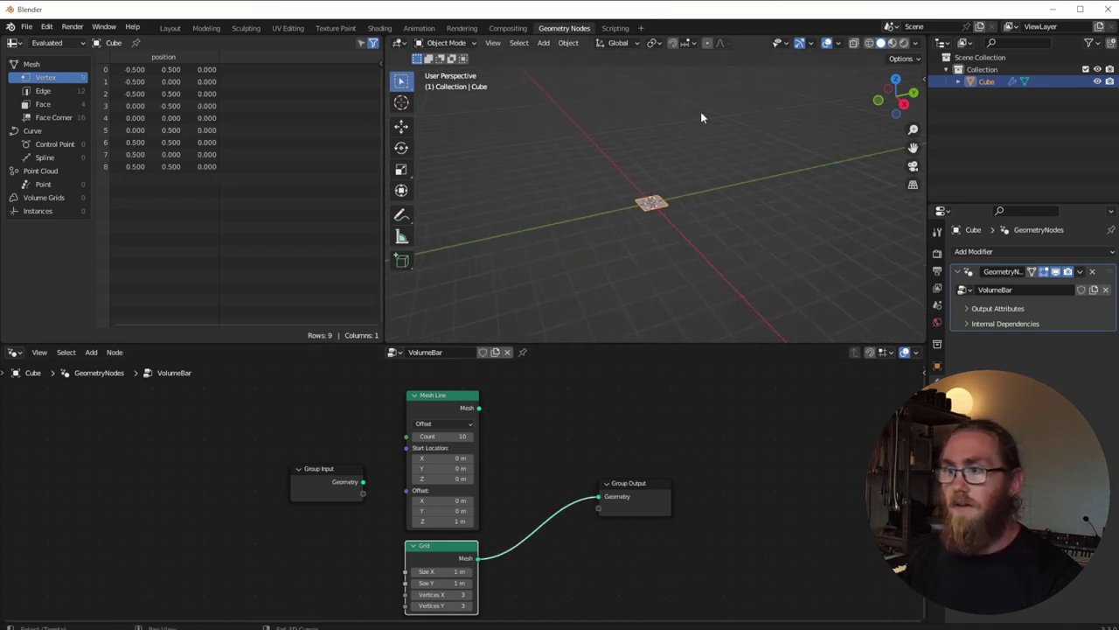
{"action": "scroll", "coordinate": [636, 265], "scroll_direction": "up", "scroll_amount": 3}
{"action": "mouse_move", "coordinate": [441, 571]}
{"action": "left_mouse_down"}
{"action": "mouse_move", "coordinate": [490, 571]}
{"action": "mouse_move", "coordinate": [442, 571]}
{"action": "left_mouse_up"}
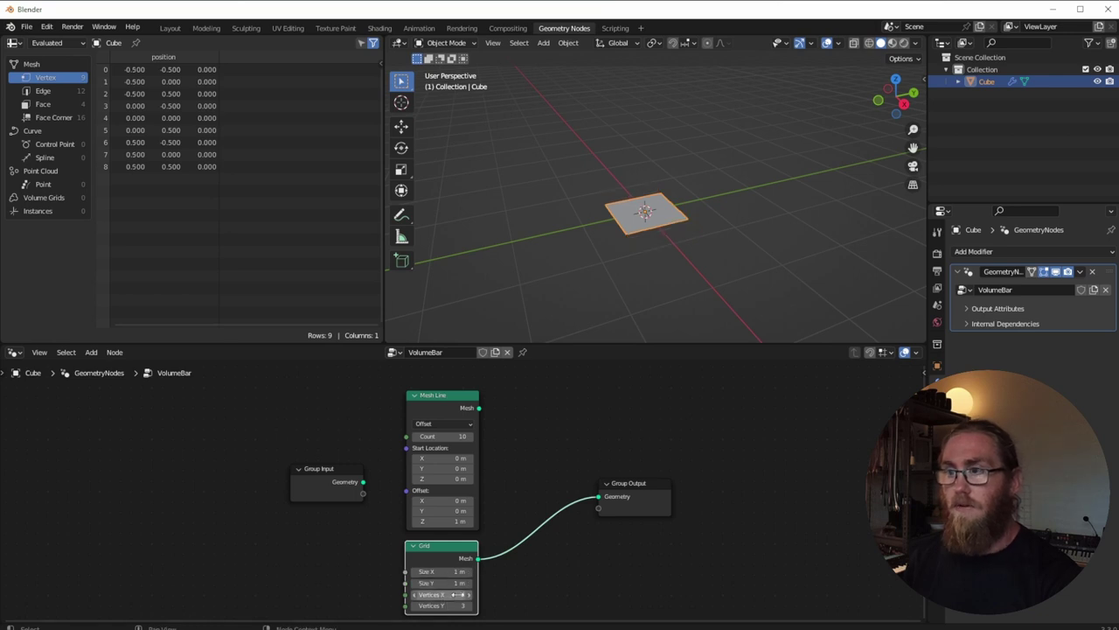
{"action": "mouse_move", "coordinate": [442, 594]}
{"action": "left_mouse_down"}
{"action": "mouse_move", "coordinate": [472, 595]}
{"action": "mouse_move", "coordinate": [433, 595]}
{"action": "left_mouse_up"}
{"action": "left_click", "coordinate": [866, 43]}
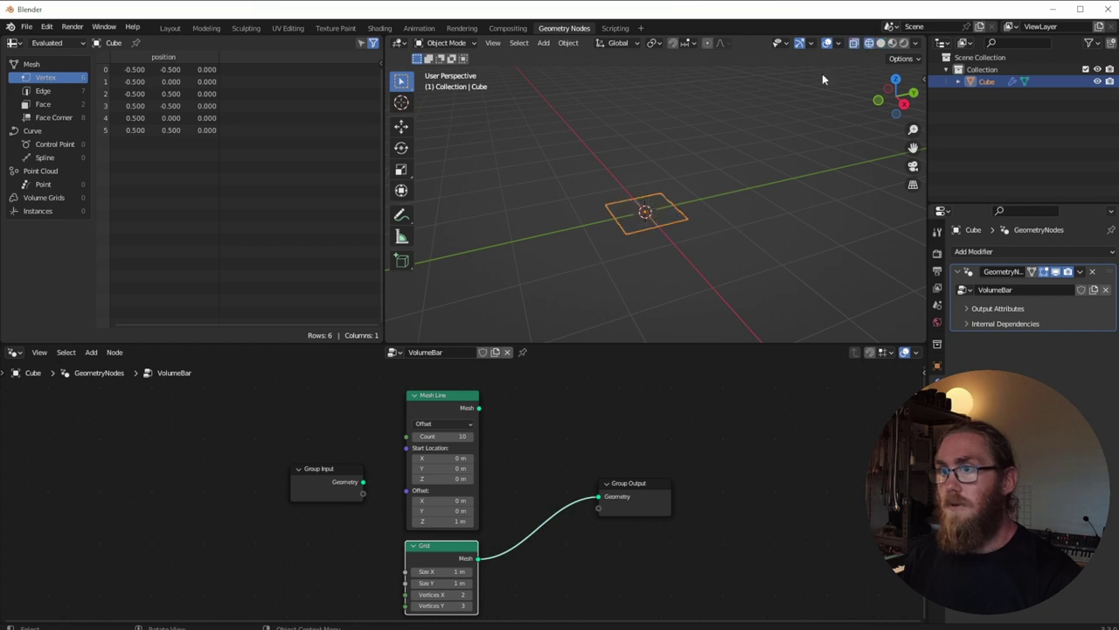
Try 10 for the grid's Vertices Y and settle on a value of 2.
{"action": "mouse_move", "coordinate": [441, 605]}
{"action": "left_mouse_down"}
{"action": "mouse_move", "coordinate": [472, 605]}
{"action": "mouse_move", "coordinate": [450, 605]}
{"action": "left_mouse_up"}
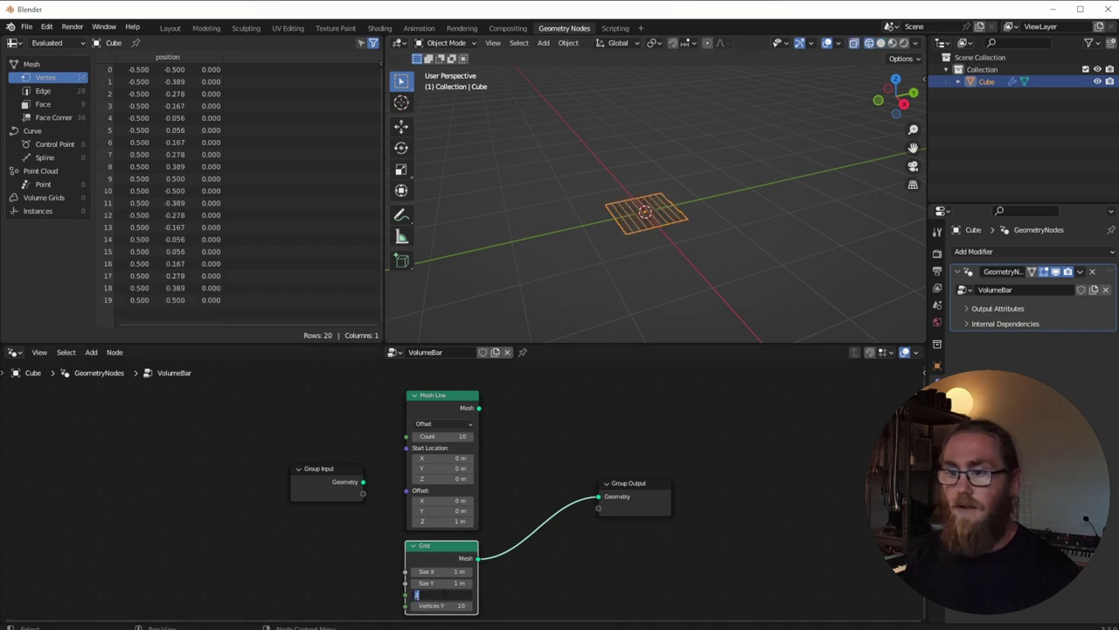
{"action": "left_click", "coordinate": [441, 605]}
{"action": "type", "text": "2"}
{"action": "key", "text": "Tab"}
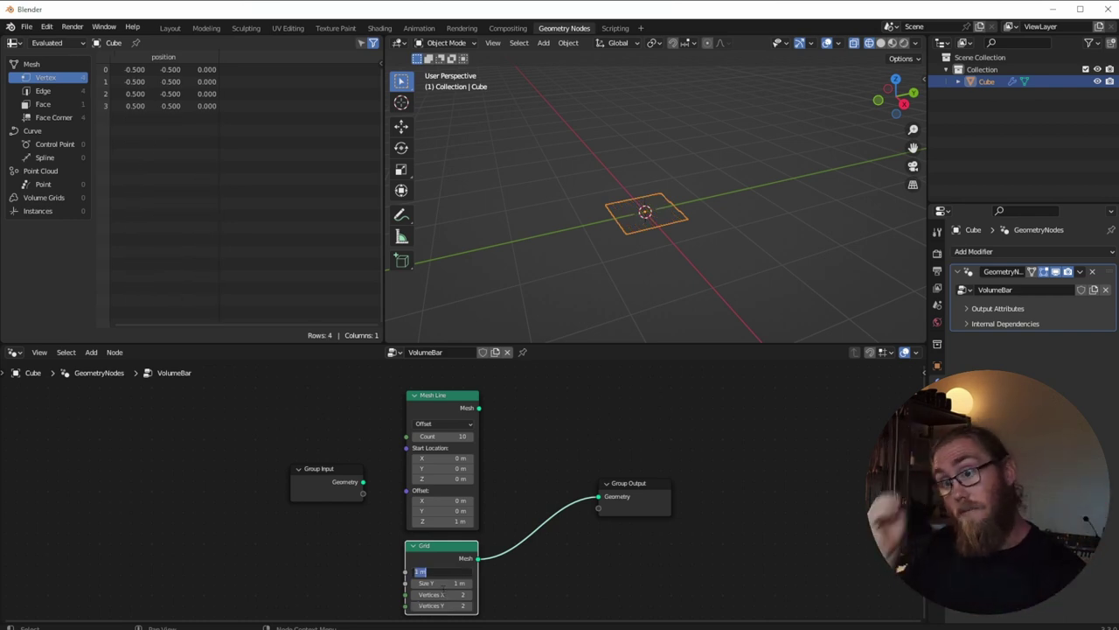
{"action": "key", "text": "Return"}
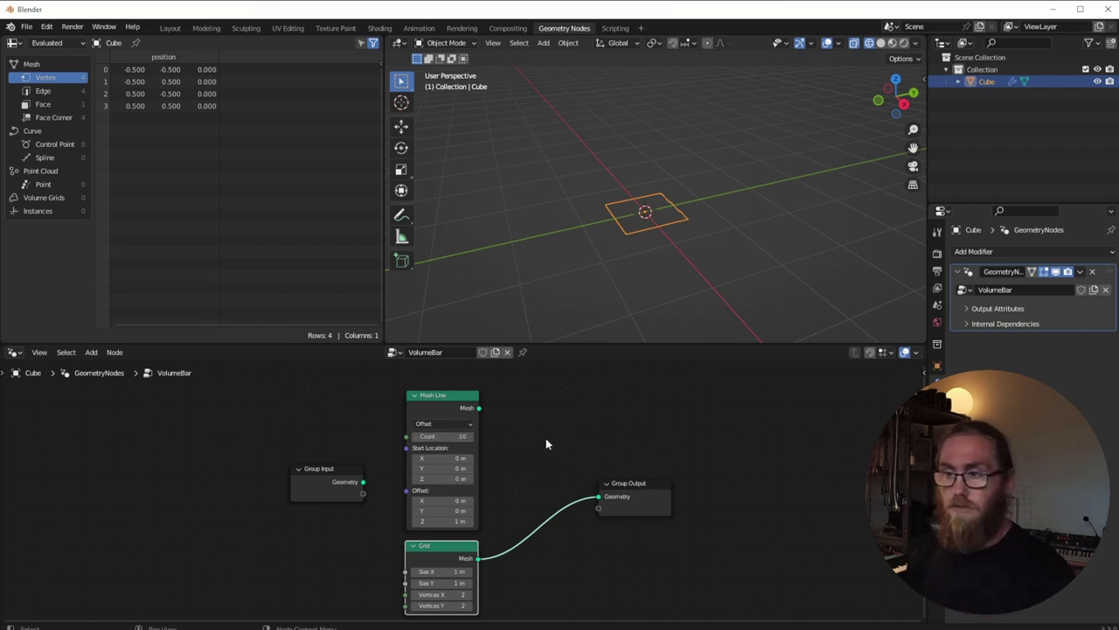
Insert an Instance on Points node before Group Output and connect the Mesh Line's Mesh to its Points input.
{"action": "key", "text": "shift+a"}
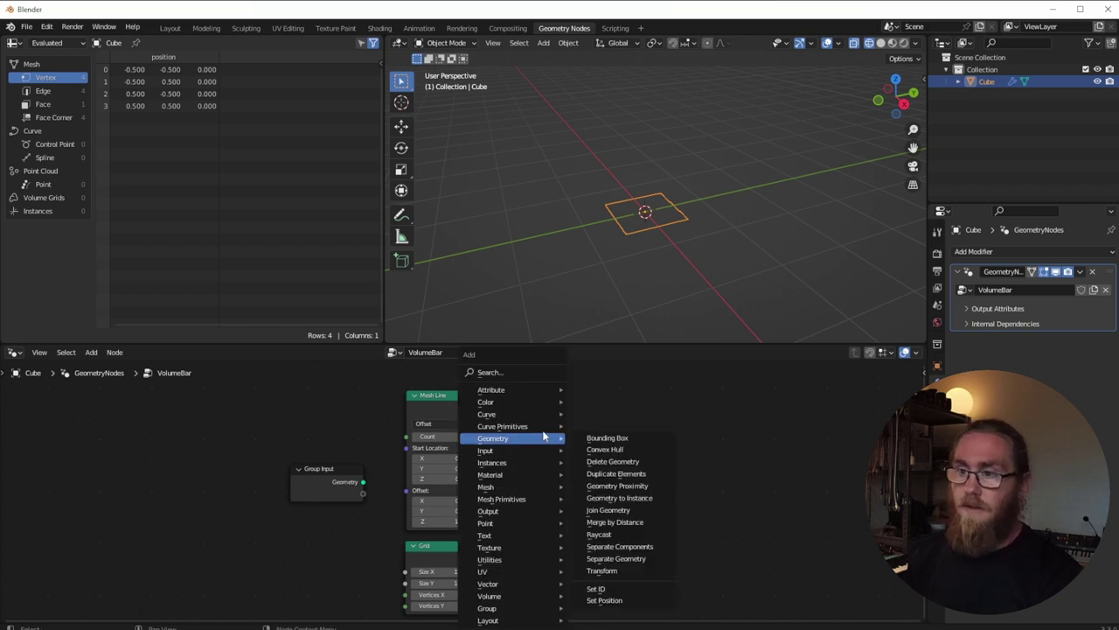
{"action": "left_click", "coordinate": [507, 374]}
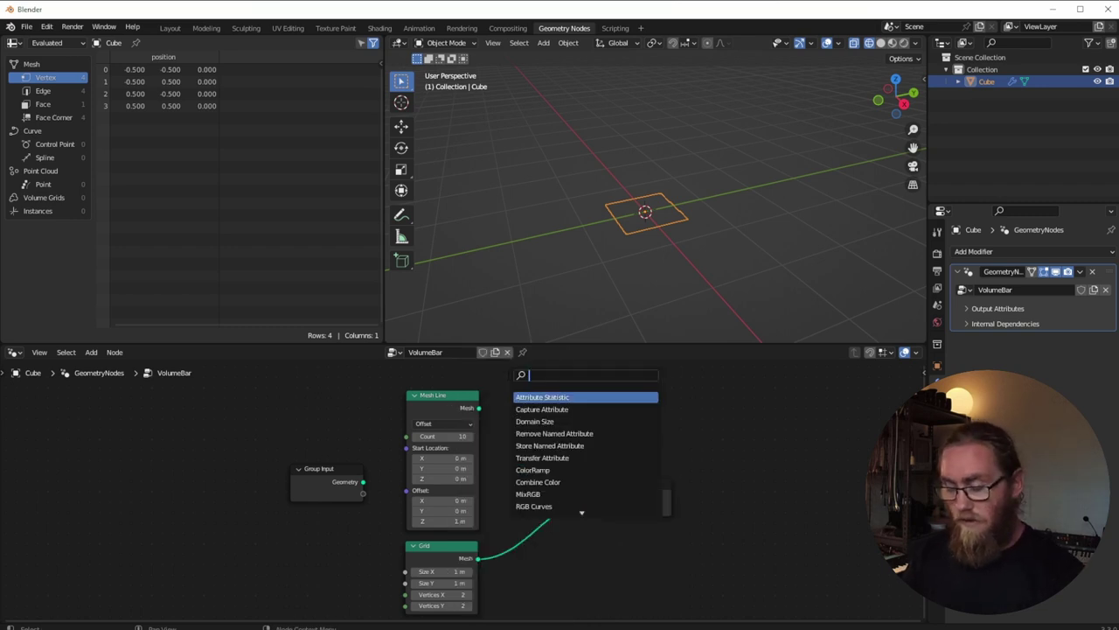
{"action": "type", "text": "instanc"}
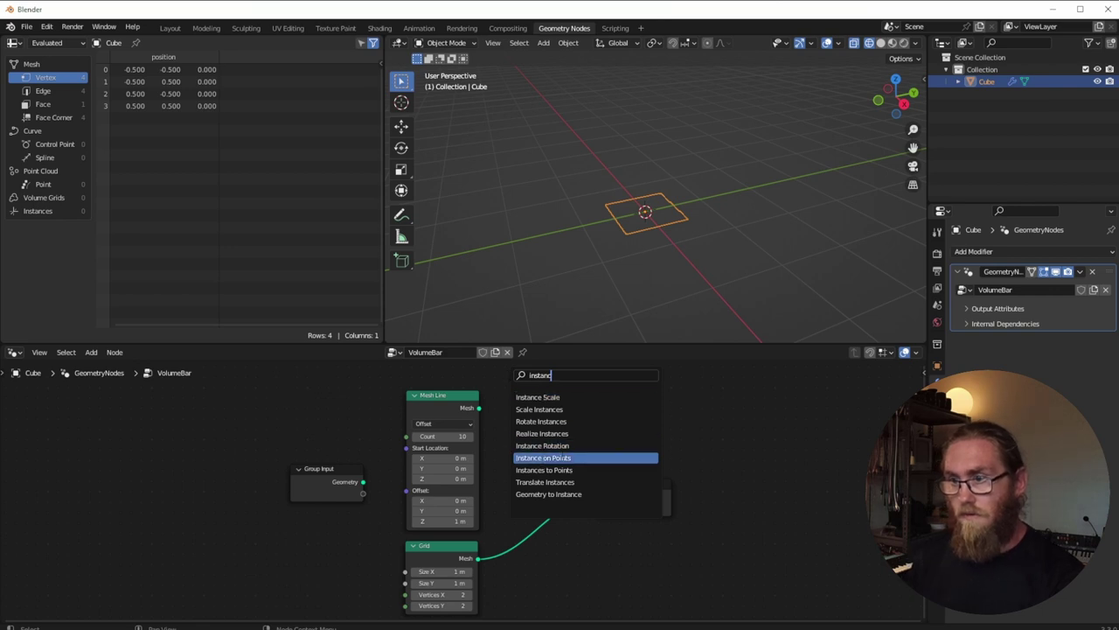
{"action": "left_click", "coordinate": [549, 457]}
{"action": "left_click", "coordinate": [559, 491]}
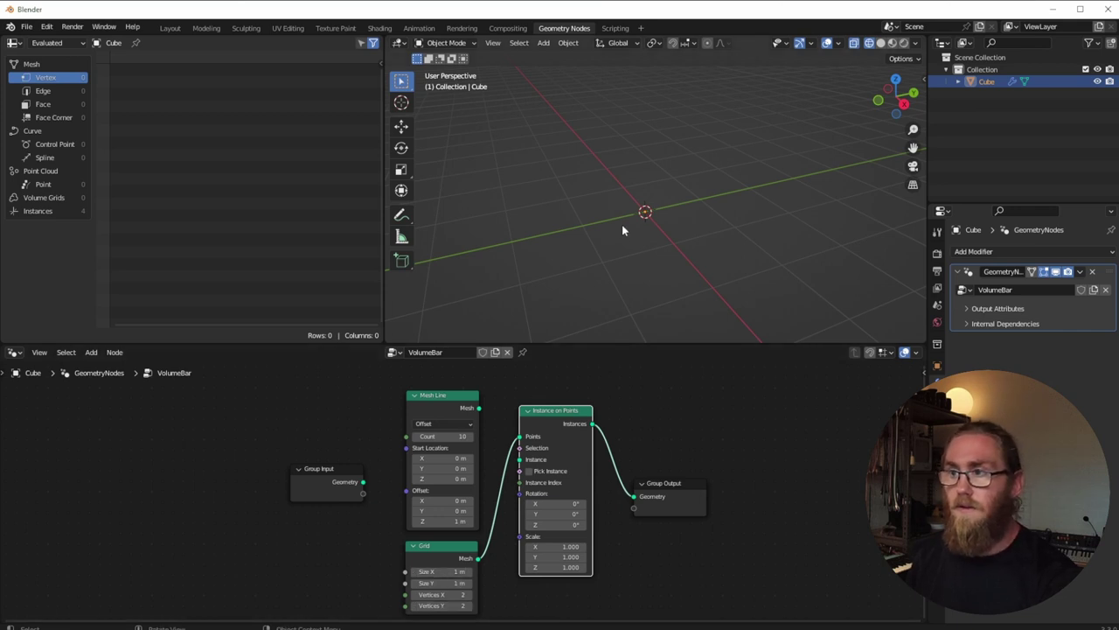
{"action": "left_click_drag", "start_coordinate": [479, 408], "coordinate": [520, 435]}
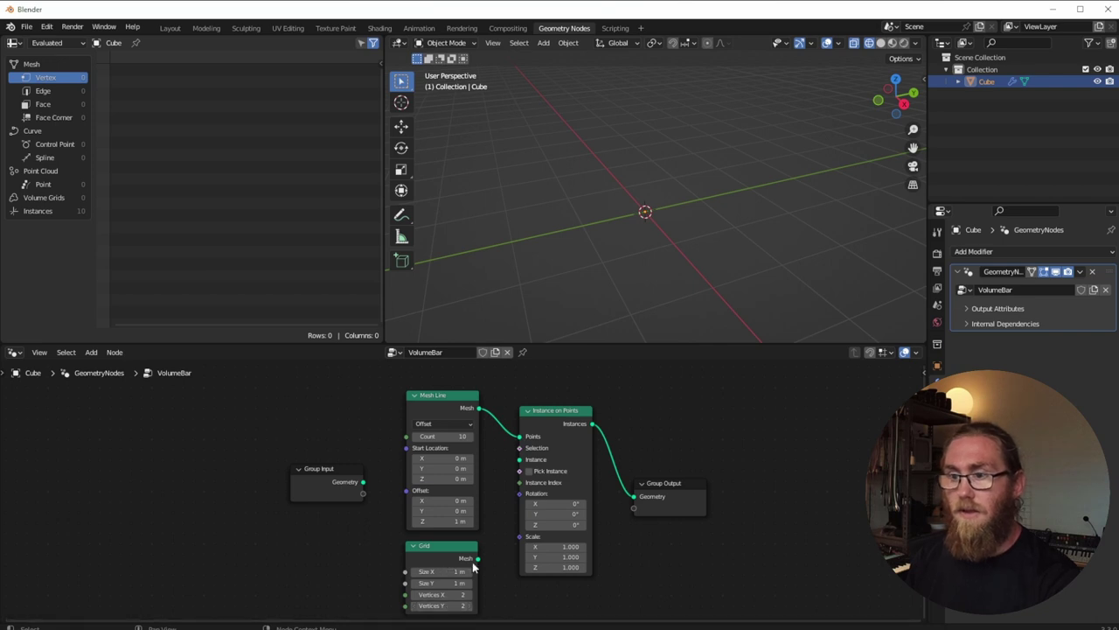
Connect the Grid's Mesh to the Instance input of Instance on Points, and try a grid Size X of 1.5 m before undoing it.
{"action": "left_click_drag", "start_coordinate": [478, 558], "coordinate": [516, 461]}
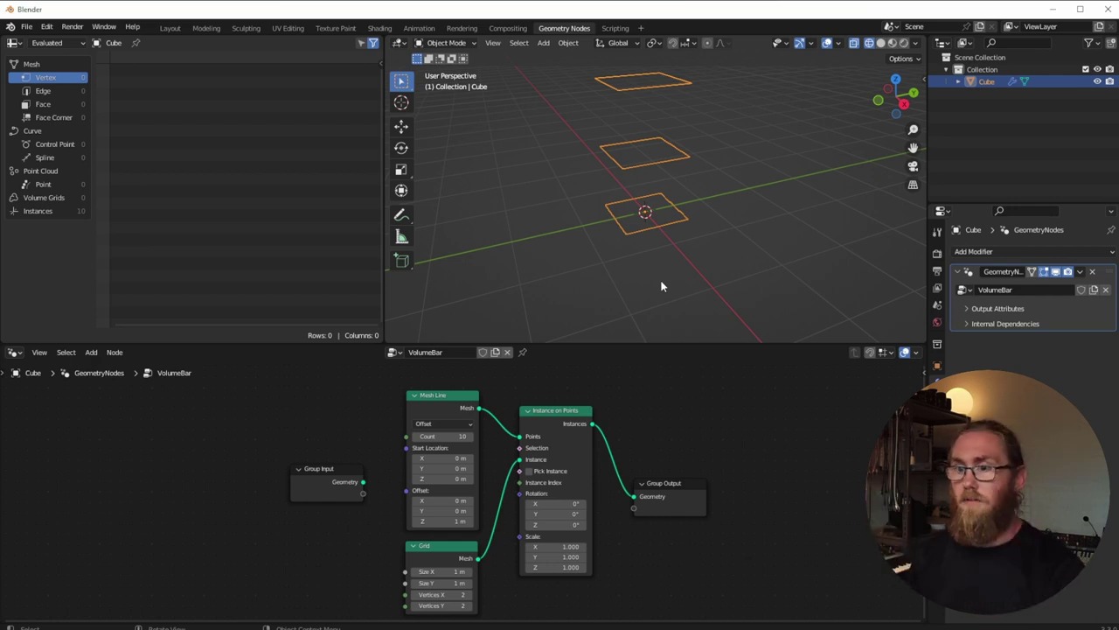
{"action": "left_click_drag", "start_coordinate": [433, 571], "coordinate": [459, 571]}
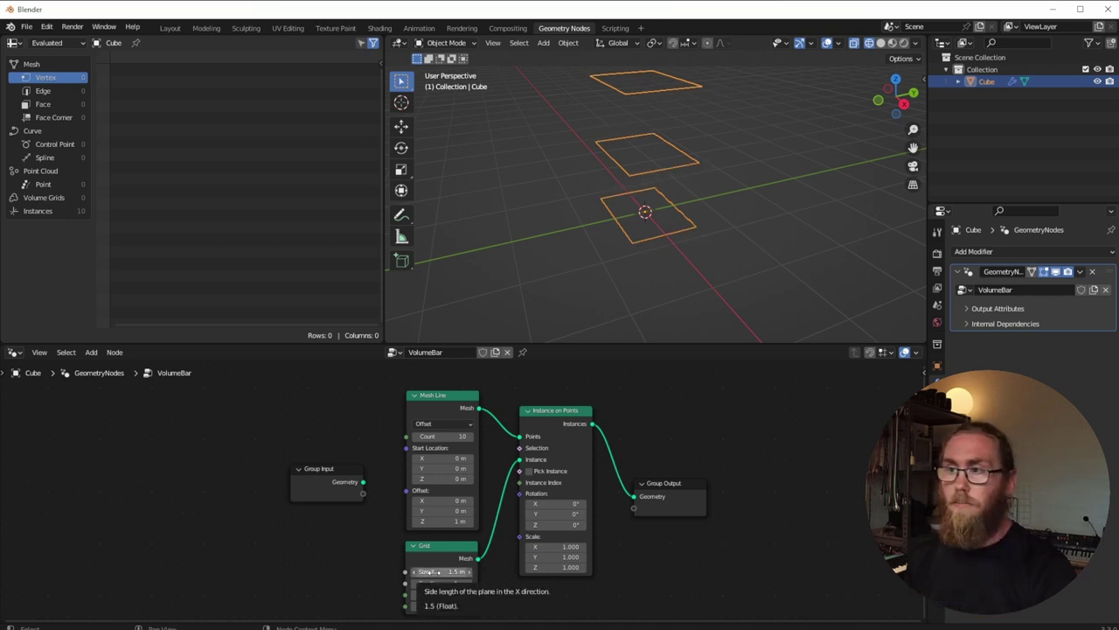
{"action": "key", "text": "ctrl+z"}
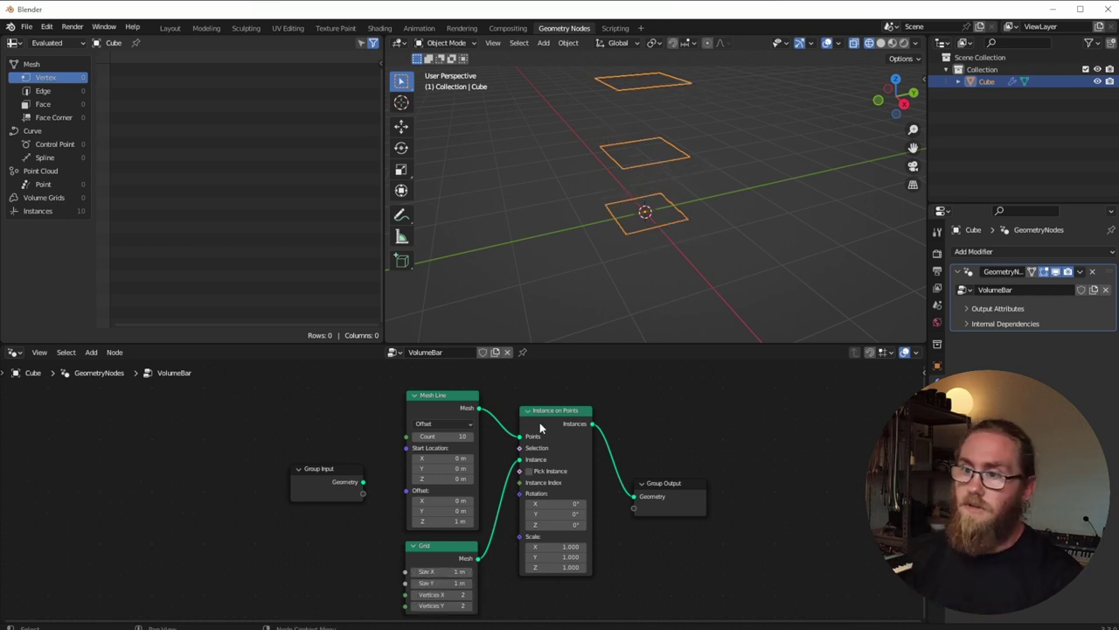
Move the Instance on Points node down slightly and set the Mesh Line's Z offset to 0.6 m.
{"action": "left_click_drag", "start_coordinate": [546, 412], "coordinate": [546, 432]}
{"action": "scroll", "coordinate": [608, 176], "scroll_direction": "down", "scroll_amount": 3}
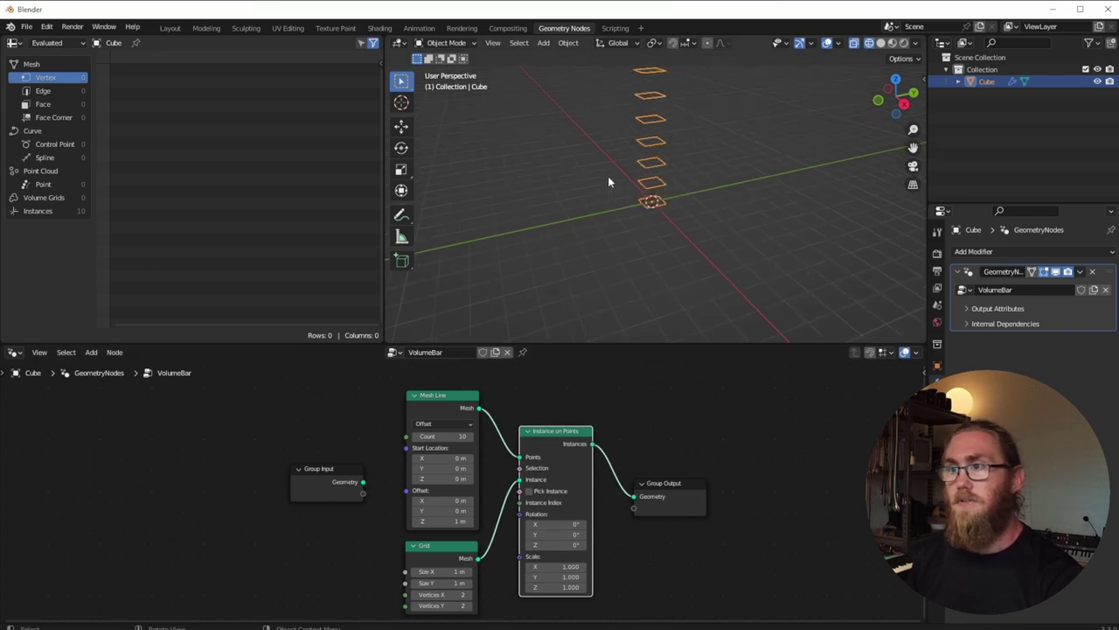
{"action": "mouse_move", "coordinate": [441, 520]}
{"action": "left_mouse_down"}
{"action": "mouse_move", "coordinate": [411, 520]}
{"action": "mouse_move", "coordinate": [433, 521]}
{"action": "left_mouse_up"}
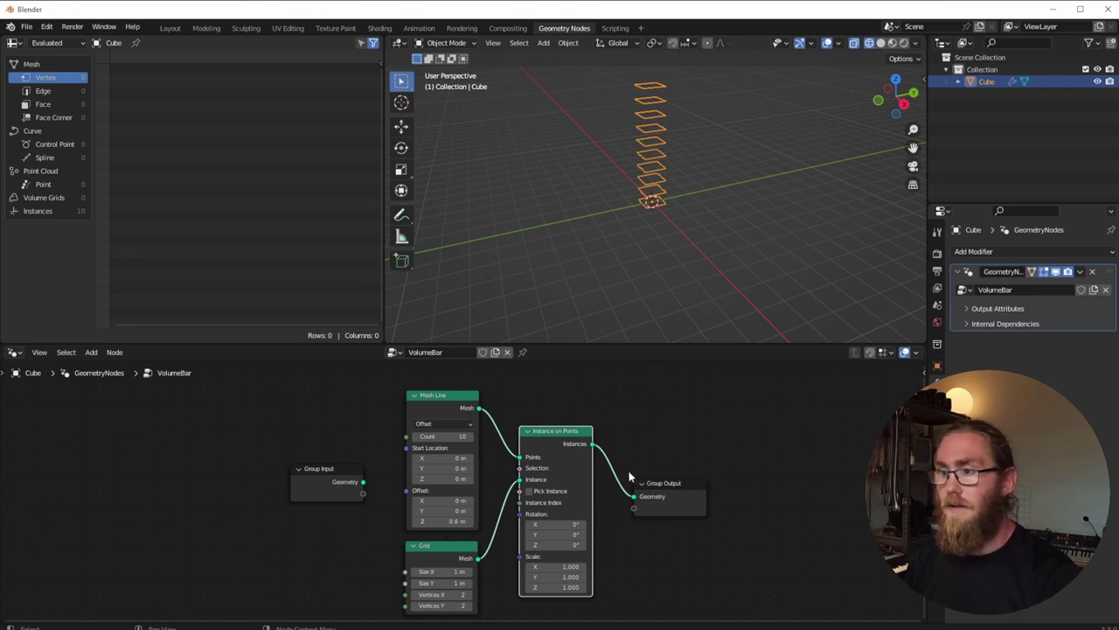
Display the viewport in solid shading and move Group Output away from Instance on Points to make room between them.
{"action": "left_click_drag", "start_coordinate": [648, 484], "coordinate": [666, 482]}
{"action": "left_click", "coordinate": [880, 43]}
{"action": "middle_click_drag", "start_coordinate": [657, 109], "coordinate": [643, 324]}
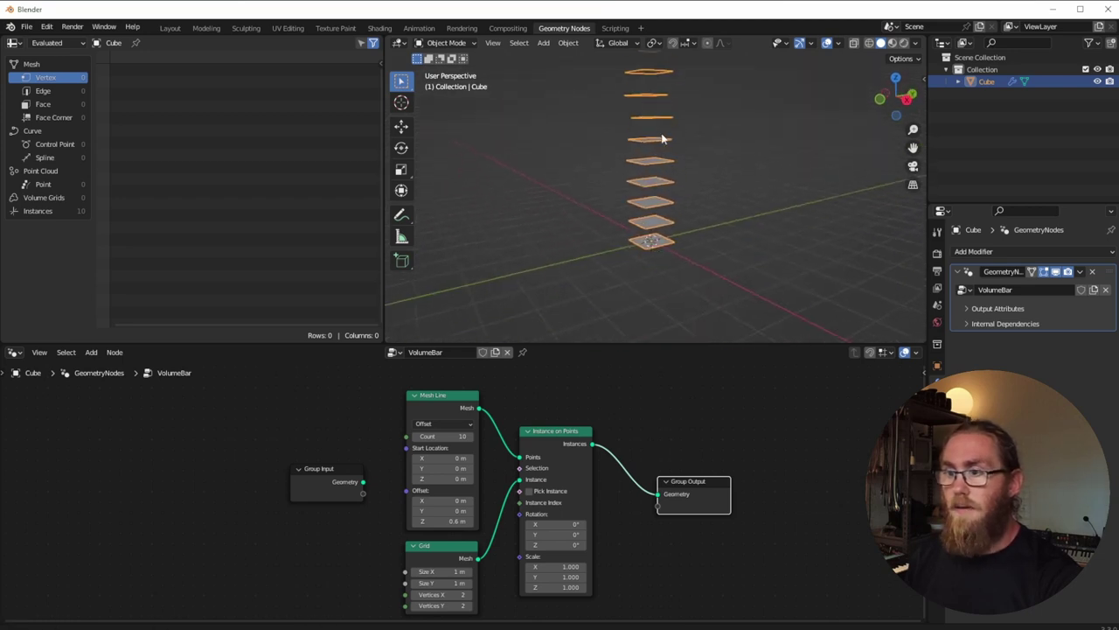
{"action": "left_click_drag", "start_coordinate": [722, 487], "coordinate": [741, 484]}
Insert an Extrude Mesh node on the link between Instance on Points and Group Output.
{"action": "left_click", "coordinate": [660, 434]}
{"action": "key", "text": "shift+a"}
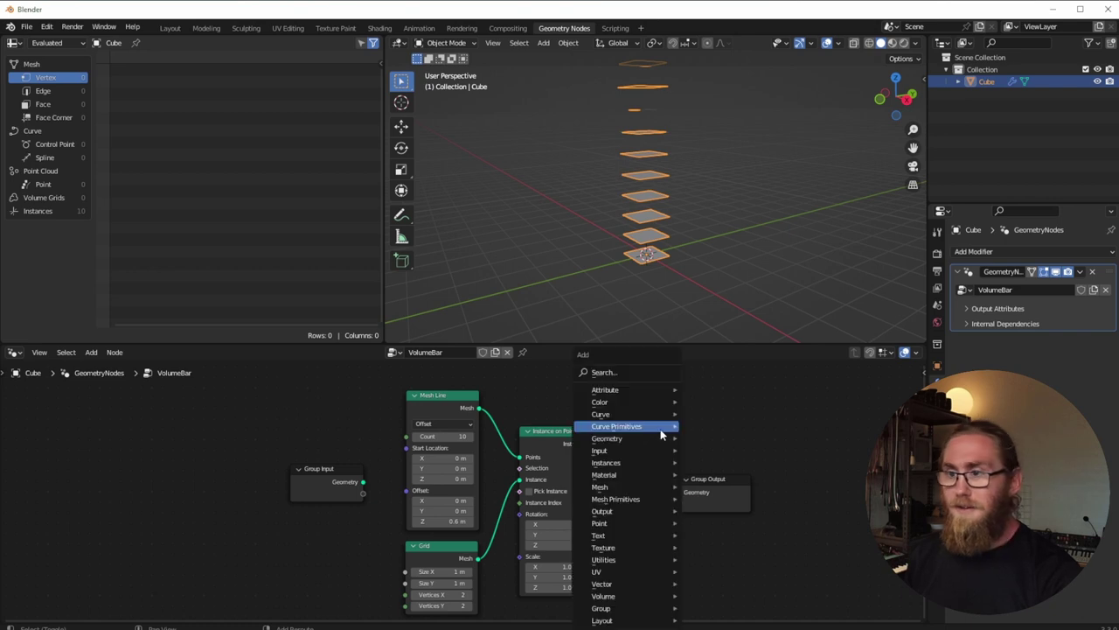
{"action": "left_click", "coordinate": [620, 371]}
{"action": "type", "text": "EX"}
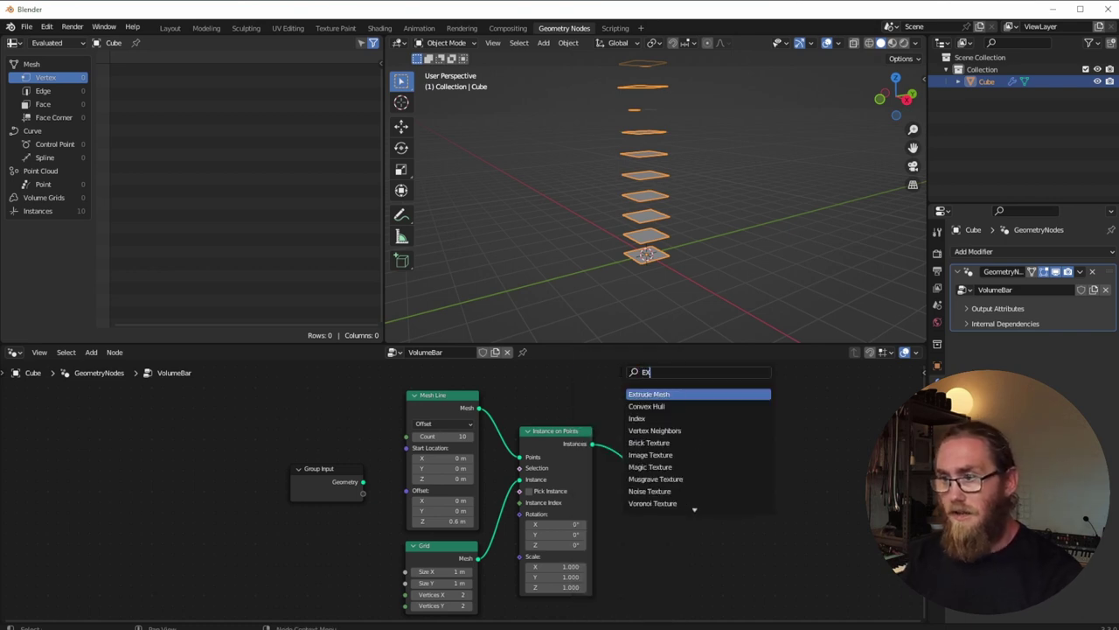
{"action": "key", "text": "Return"}
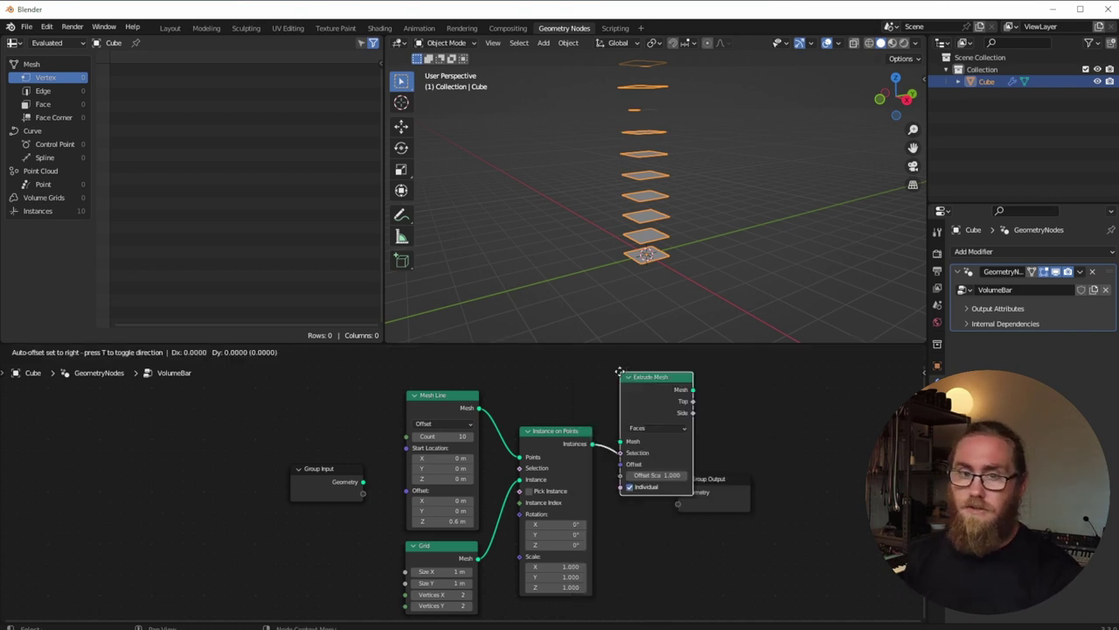
{"action": "left_click", "coordinate": [633, 411]}
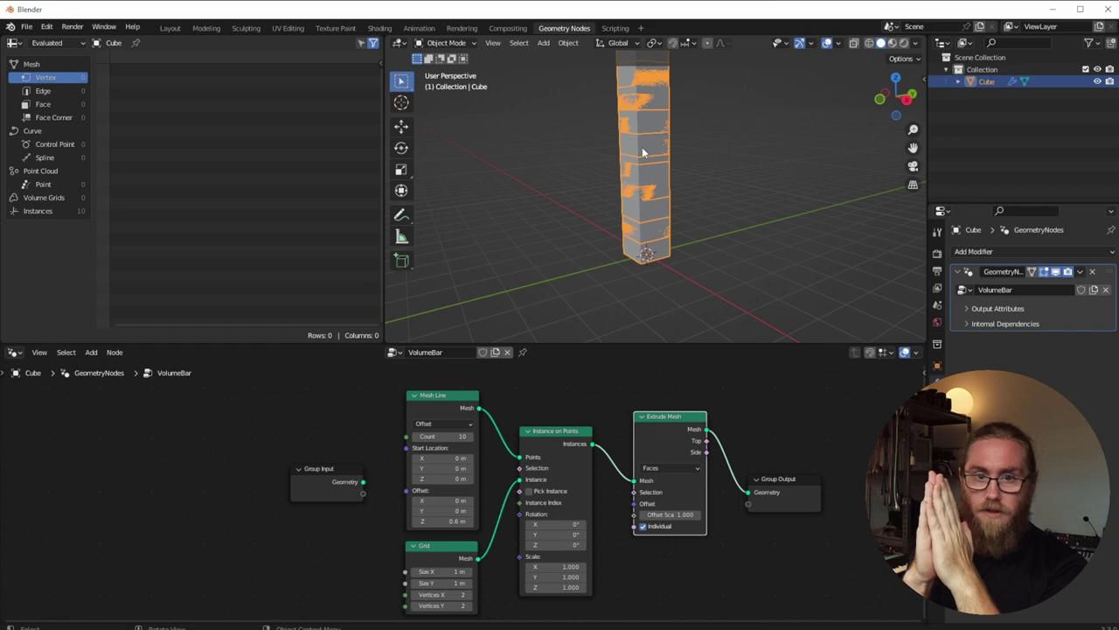
Set the Extrude Mesh node's Offset Scale to 0.1.
{"action": "left_click", "coordinate": [674, 514]}
{"action": "type", "text": "0.1"}
{"action": "key", "text": "Return"}
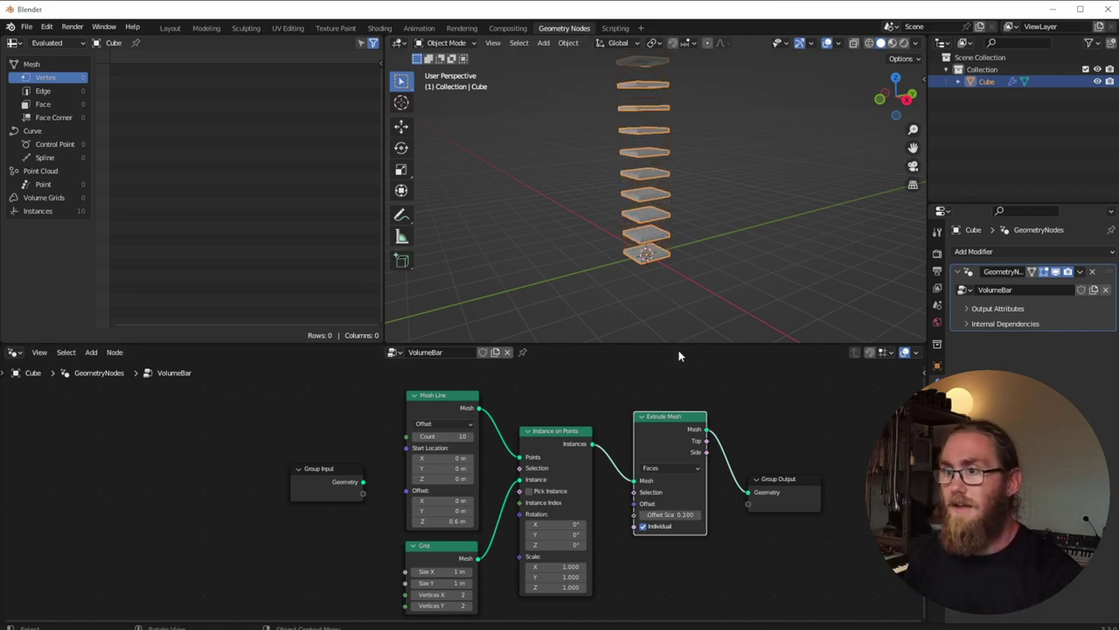
Try 0.1 m for the Mesh Line's Z offset and settle on 0.3 m.
{"action": "left_click", "coordinate": [448, 520]}
{"action": "type", "text": "0.1"}
{"action": "key", "text": "Return"}
{"action": "left_click_drag", "start_coordinate": [448, 520], "coordinate": [482, 521]}
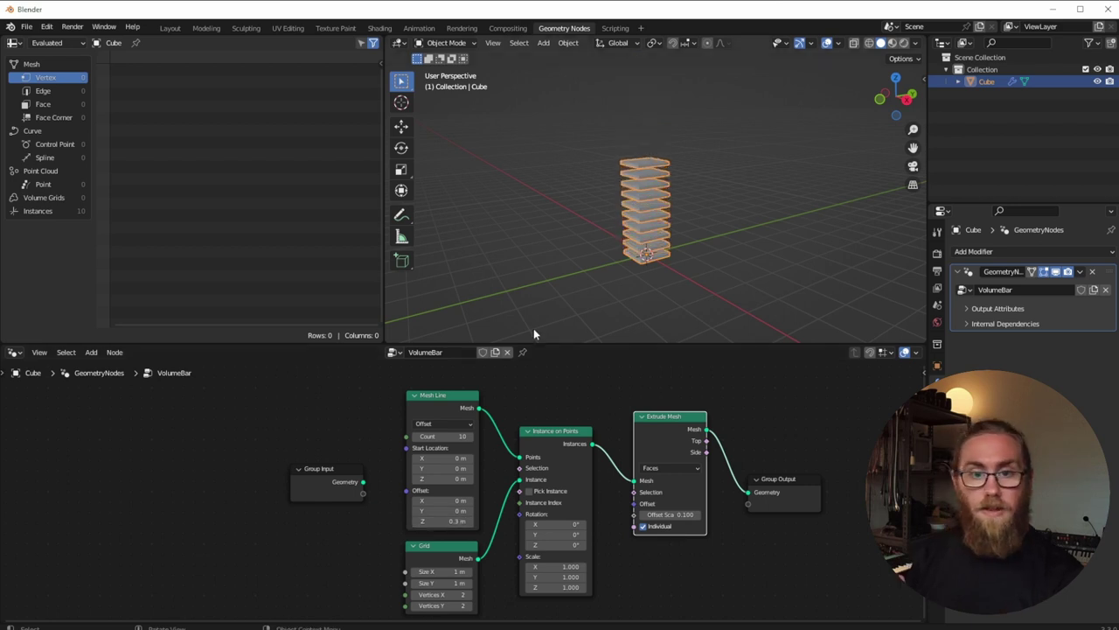
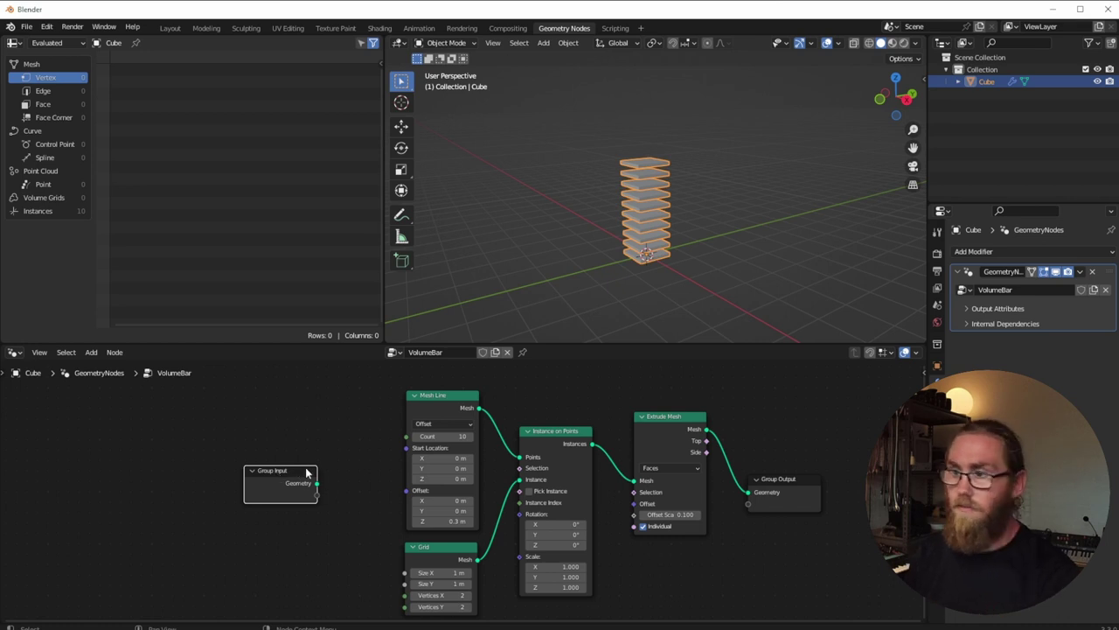
Move Group Input away from the other nodes and remove the Geometry socket from the node group's inputs.
{"action": "left_click_drag", "start_coordinate": [263, 473], "coordinate": [255, 477]}
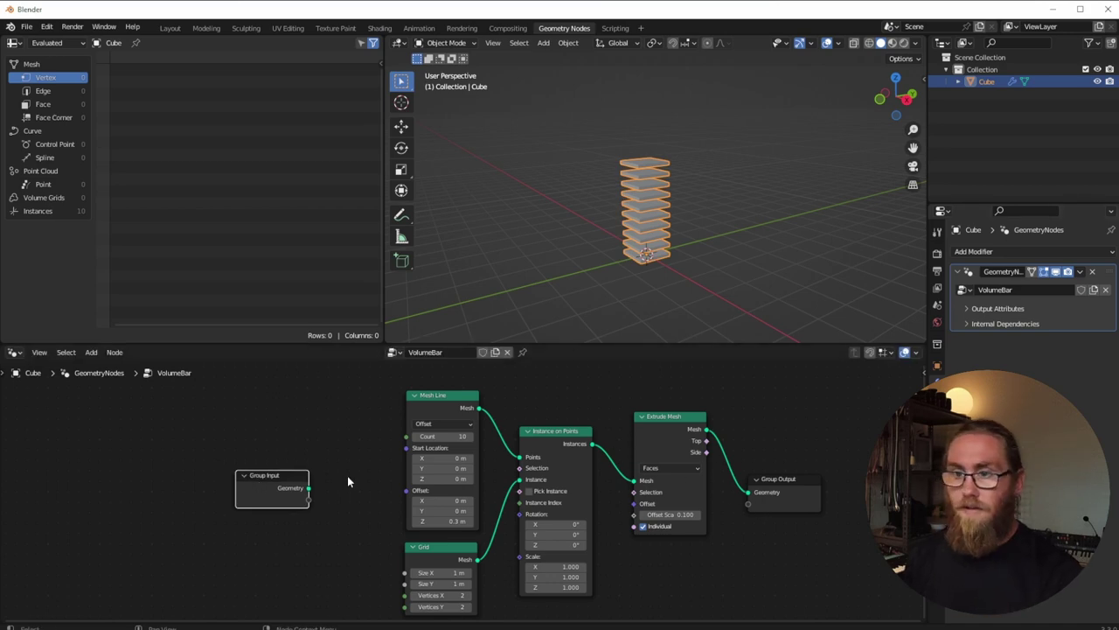
{"action": "left_click", "coordinate": [923, 374]}
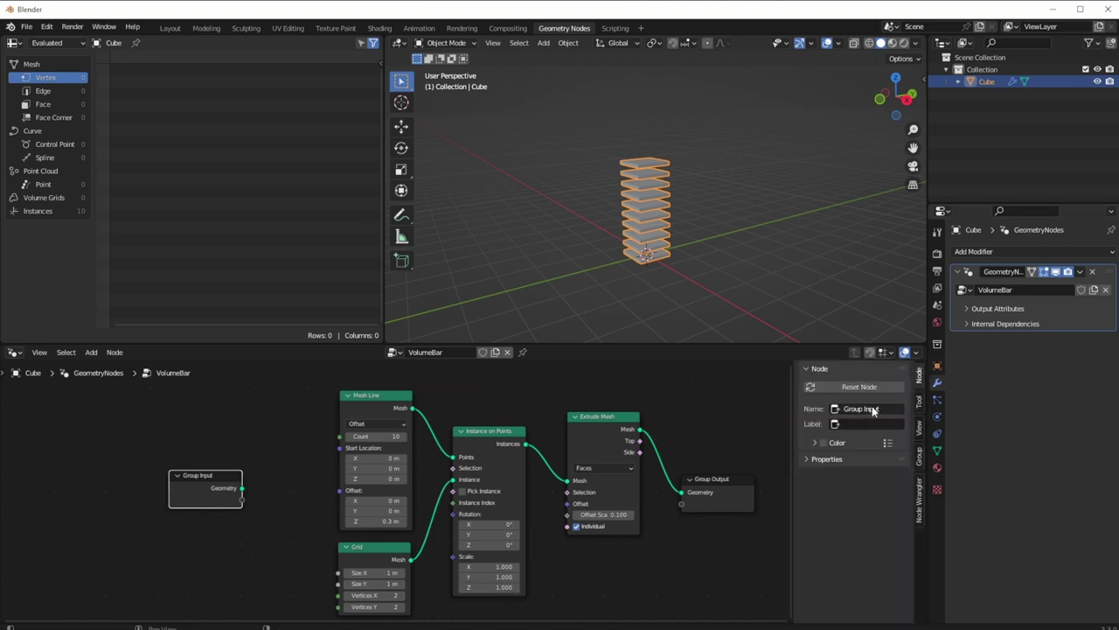
{"action": "left_click", "coordinate": [918, 456]}
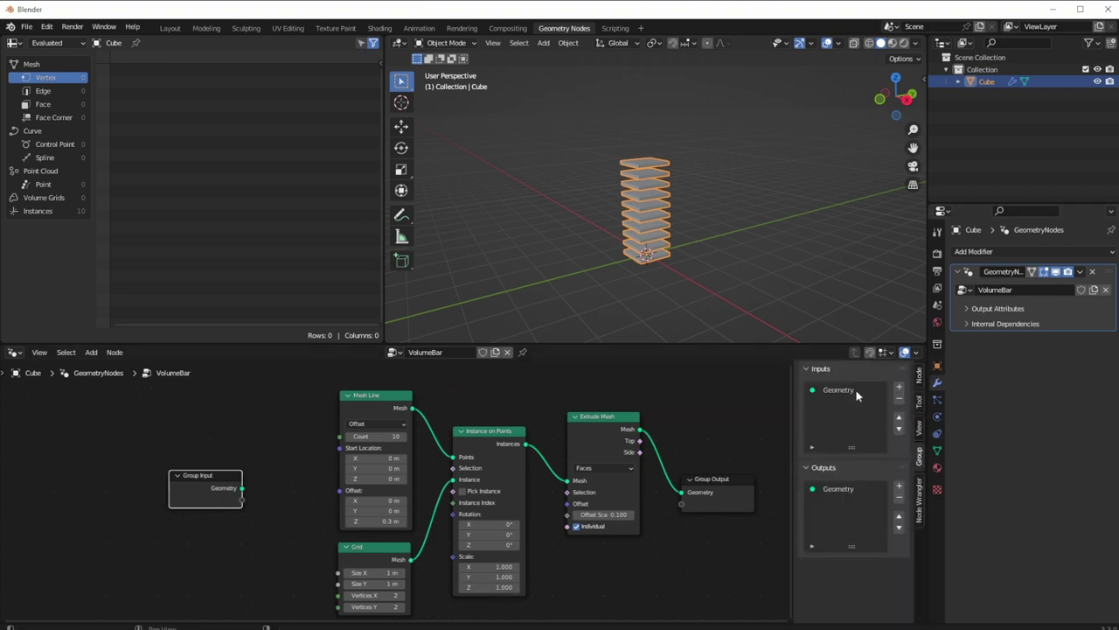
{"action": "left_click", "coordinate": [856, 390]}
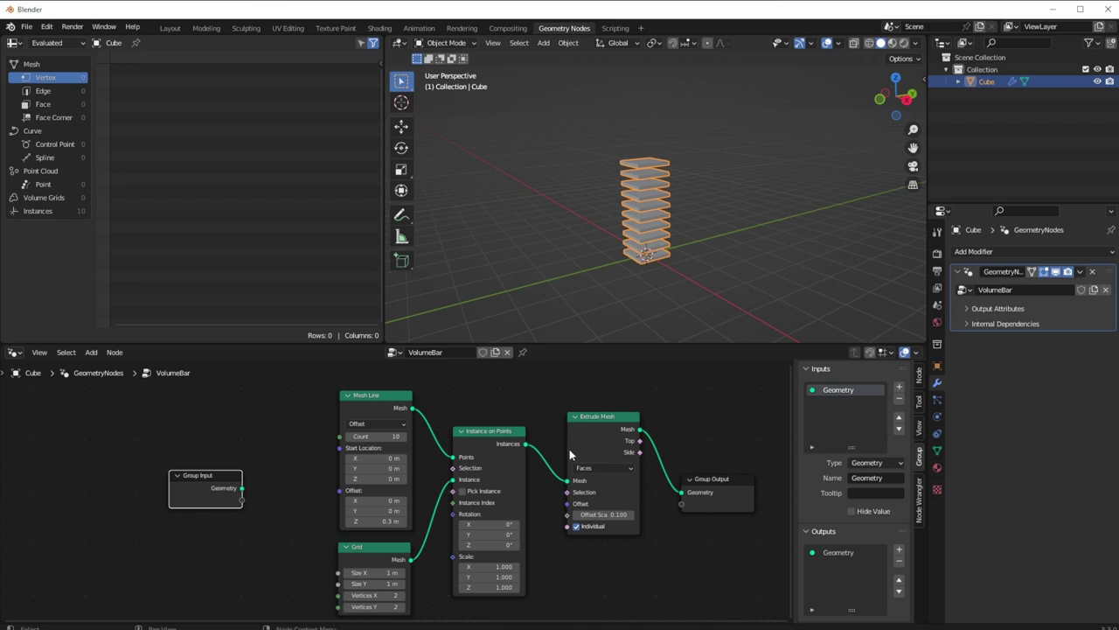
{"action": "left_click", "coordinate": [900, 401]}
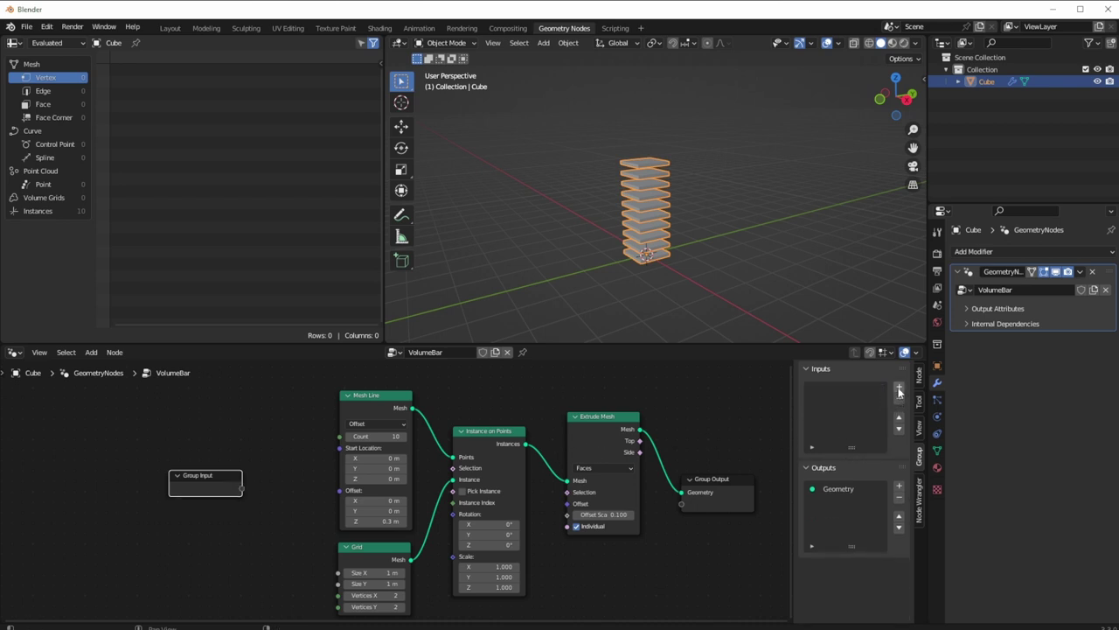
Add a Float input to the node group and name it audioInput.
{"action": "left_click", "coordinate": [899, 386]}
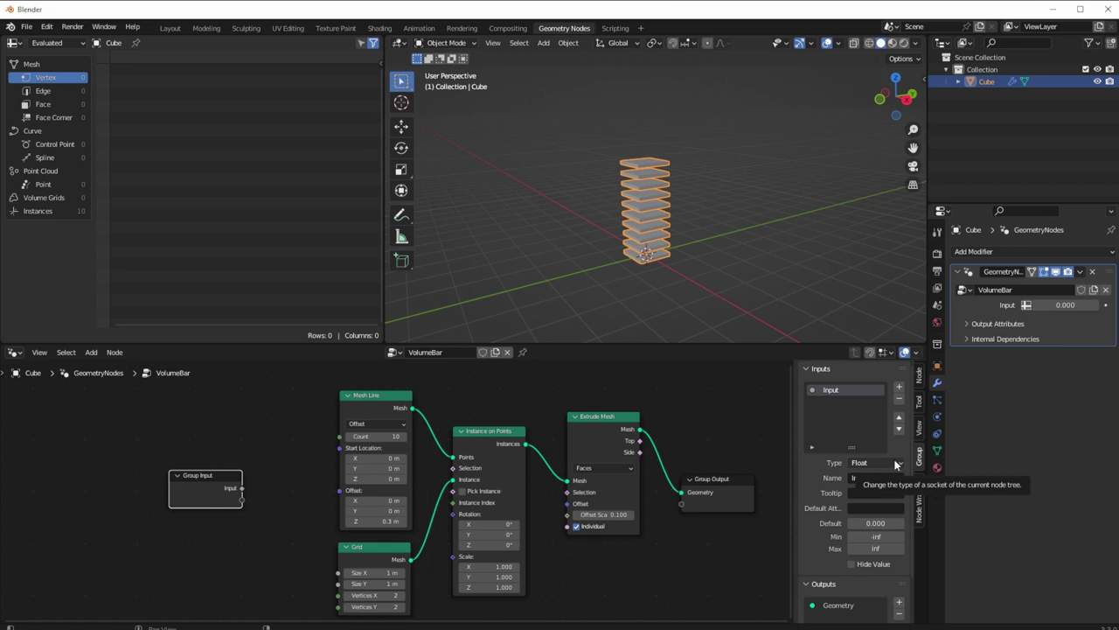
{"action": "type", "text": "aUDI"}
{"action": "key", "text": "BackSpace"}
{"action": "key", "text": "BackSpace"}
{"action": "key", "text": "BackSpace"}
{"action": "key", "text": "BackSpace"}
{"action": "type", "text": "audioInput"}
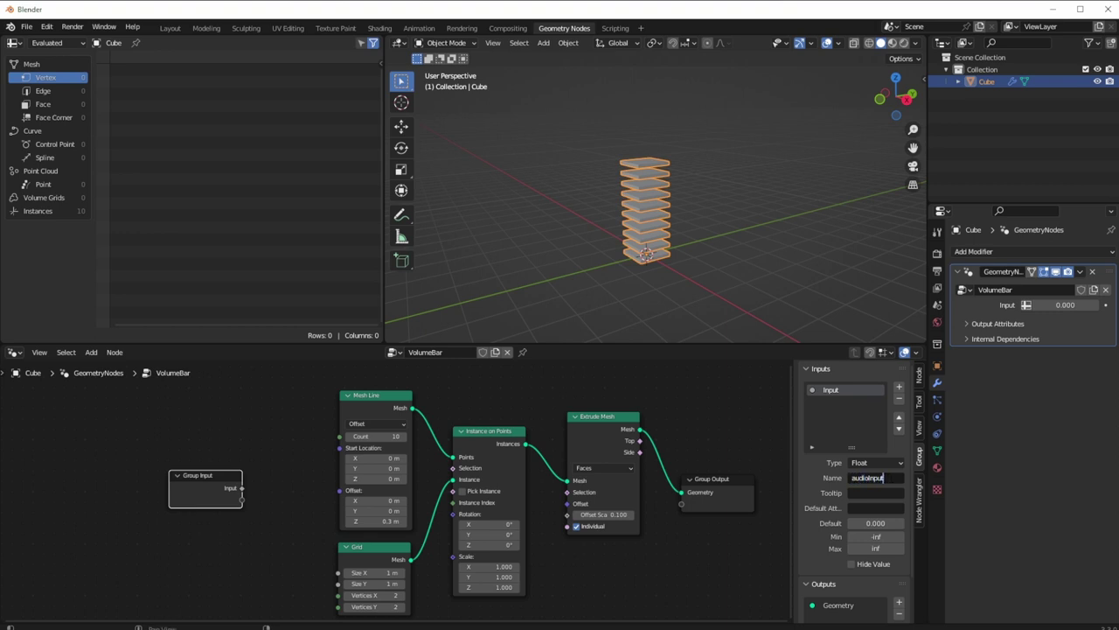
{"action": "key", "text": "Return"}
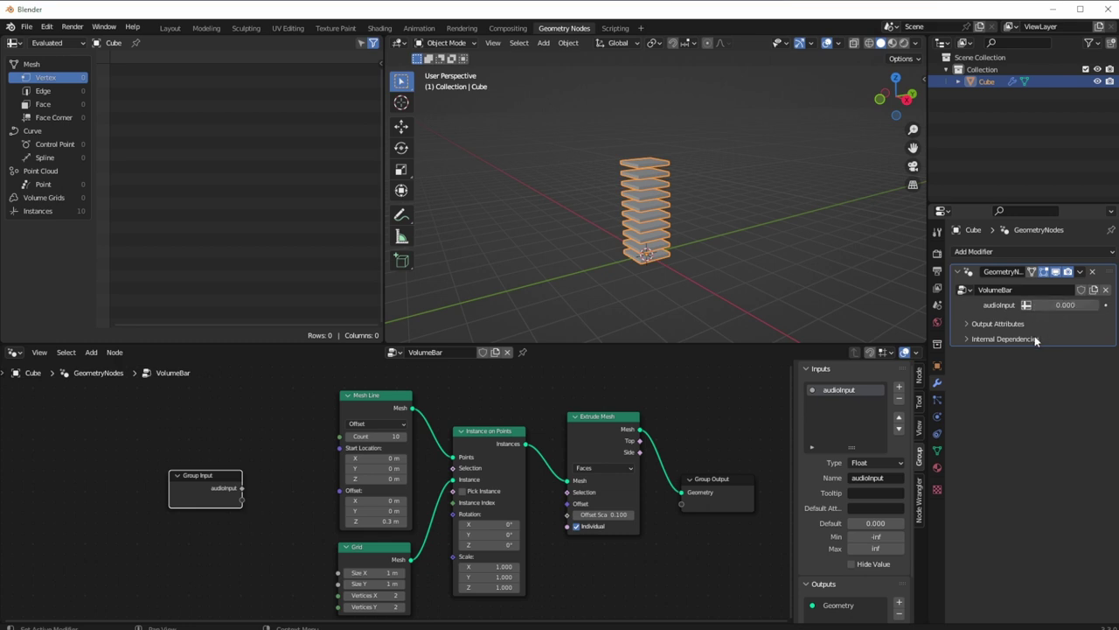
Limit the audioInput socket to a minimum of 0 and a maximum of 1, and test its value in the modifier.
{"action": "left_click", "coordinate": [866, 536]}
{"action": "type", "text": "0"}
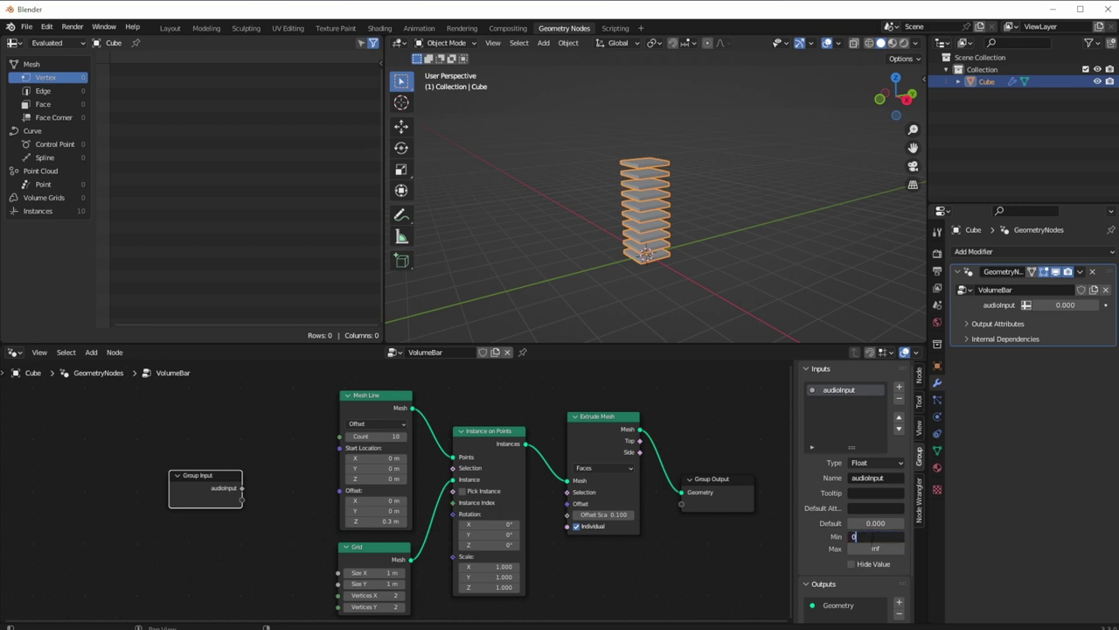
{"action": "key", "text": "Return"}
{"action": "left_click", "coordinate": [871, 548]}
{"action": "type", "text": "1"}
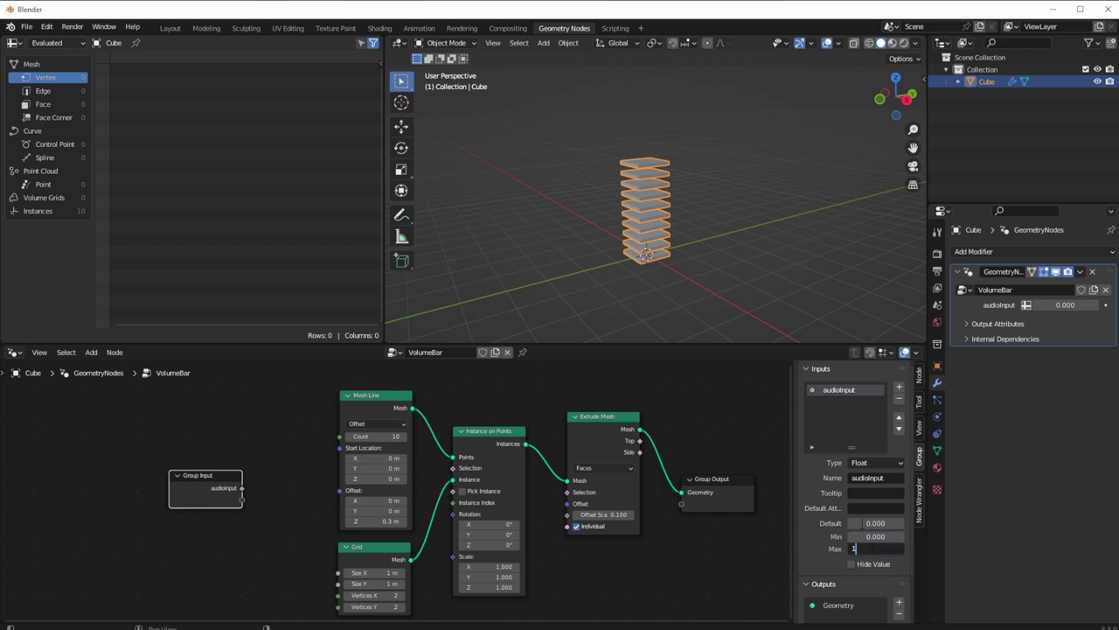
{"action": "key", "text": "Return"}
{"action": "left_click_drag", "start_coordinate": [1065, 305], "coordinate": [1041, 305]}
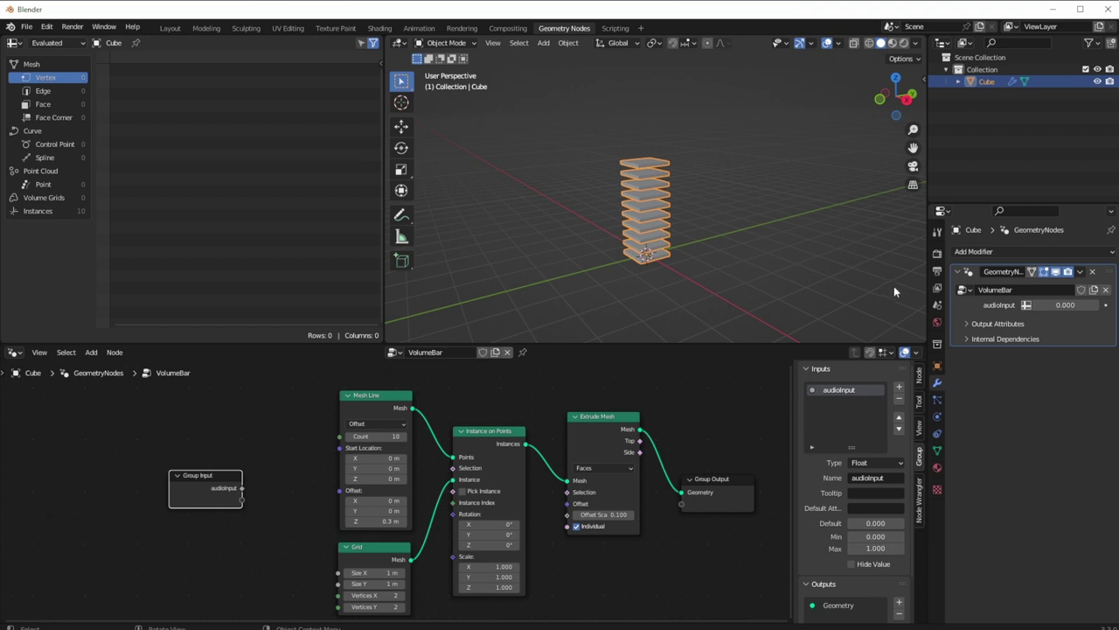
Add a second node group input of type Integer and name it segments.
{"action": "left_click", "coordinate": [899, 385]}
{"action": "left_click", "coordinate": [869, 463]}
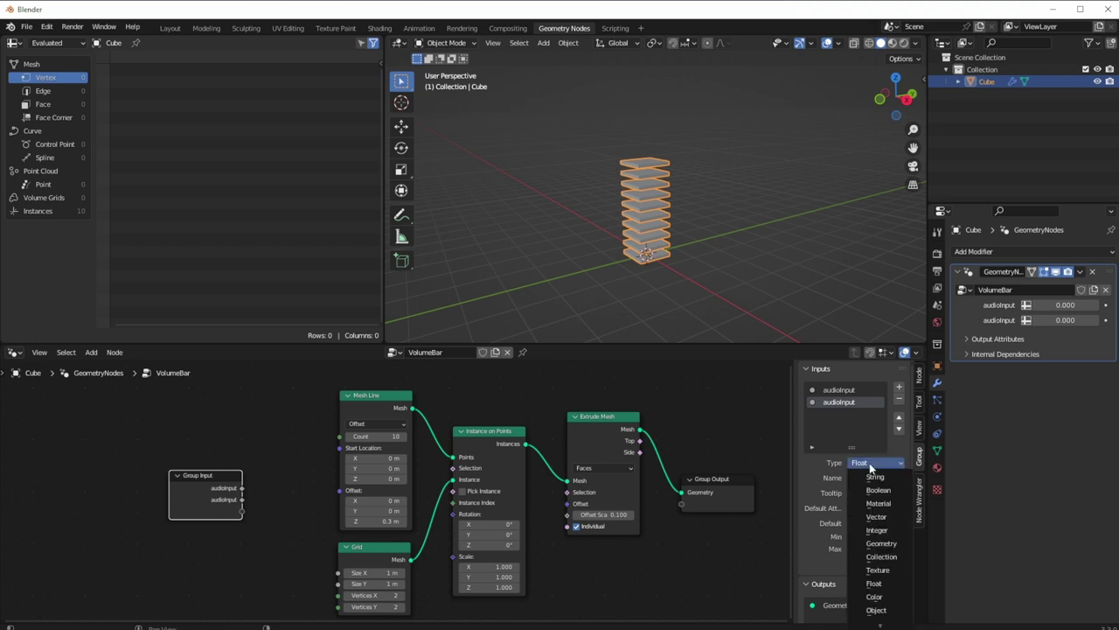
{"action": "left_click", "coordinate": [877, 529]}
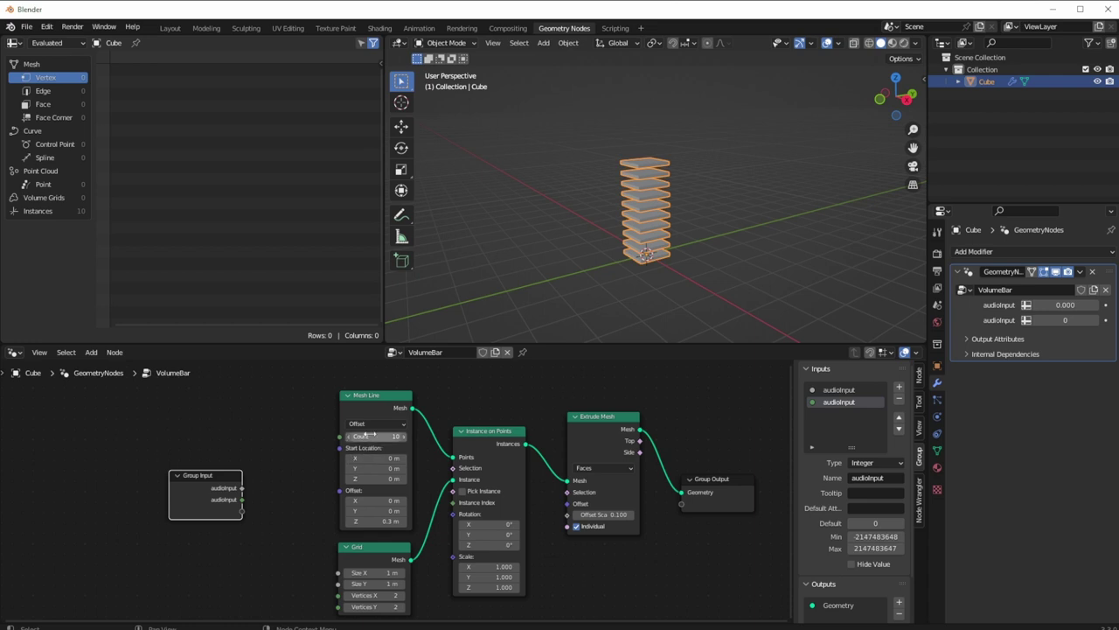
{"action": "left_click", "coordinate": [888, 480]}
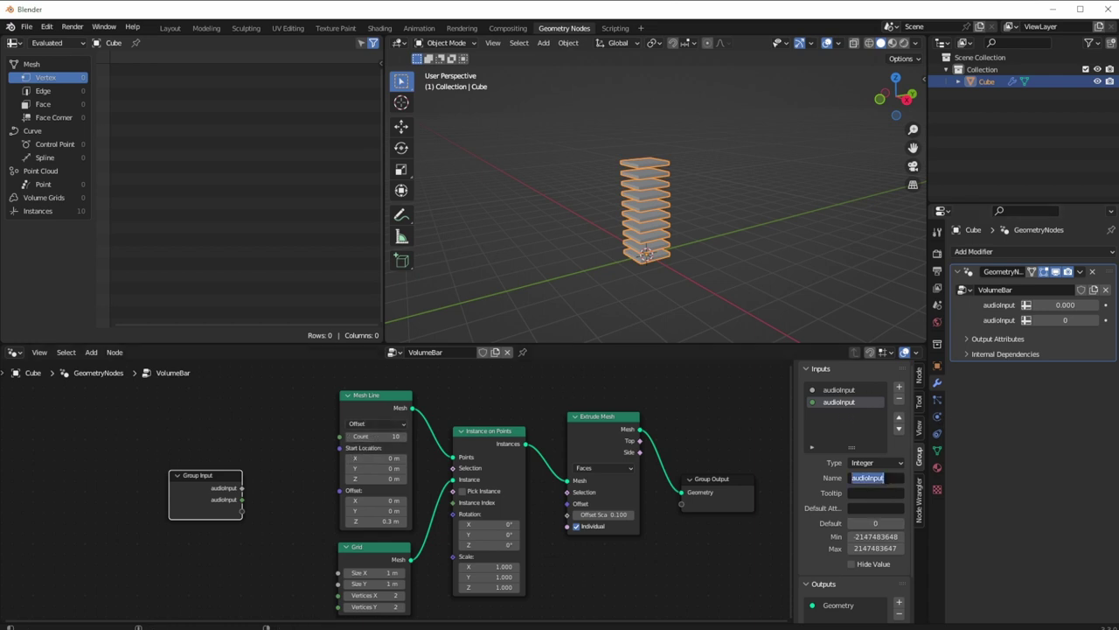
{"action": "type", "text": "Segments"}
{"action": "key", "text": "Home"}
{"action": "key", "text": "Delete"}
{"action": "type", "text": "s"}
{"action": "key", "text": "Return"}
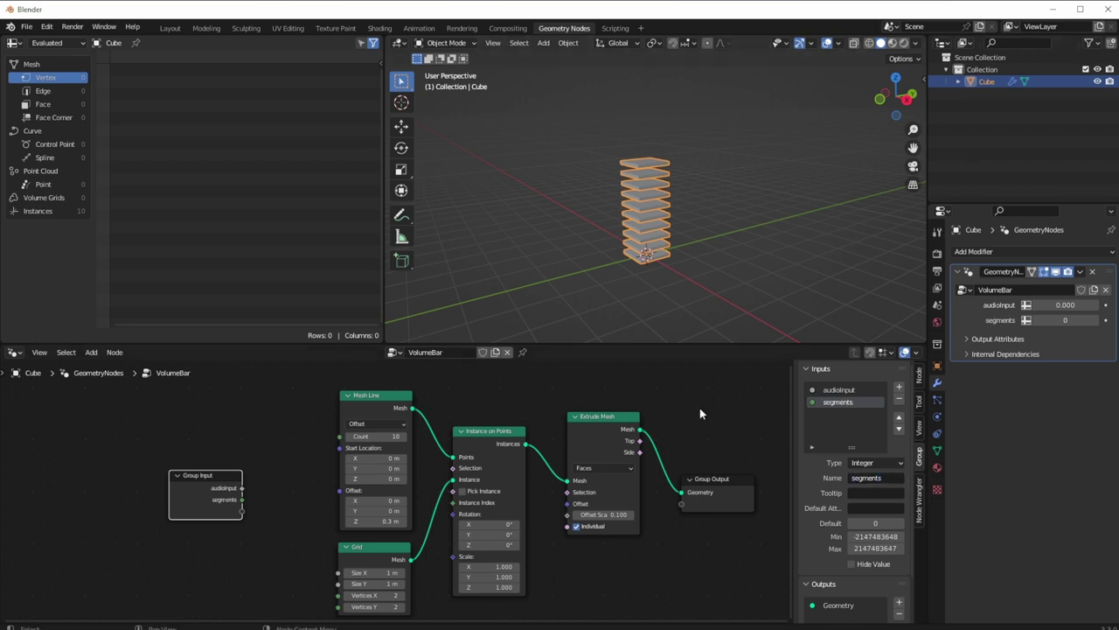
Place a Math node set to Multiply between Group Input and Mesh Line, repositioning Group Input to fit.
{"action": "left_click_drag", "start_coordinate": [215, 477], "coordinate": [183, 480]}
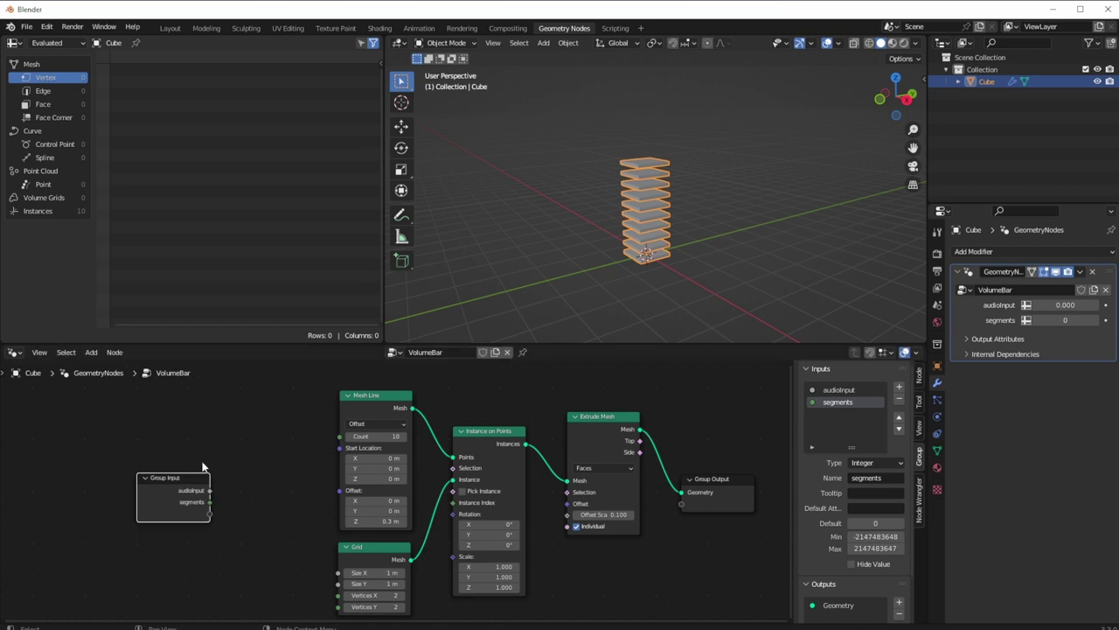
{"action": "key", "text": "shift+a"}
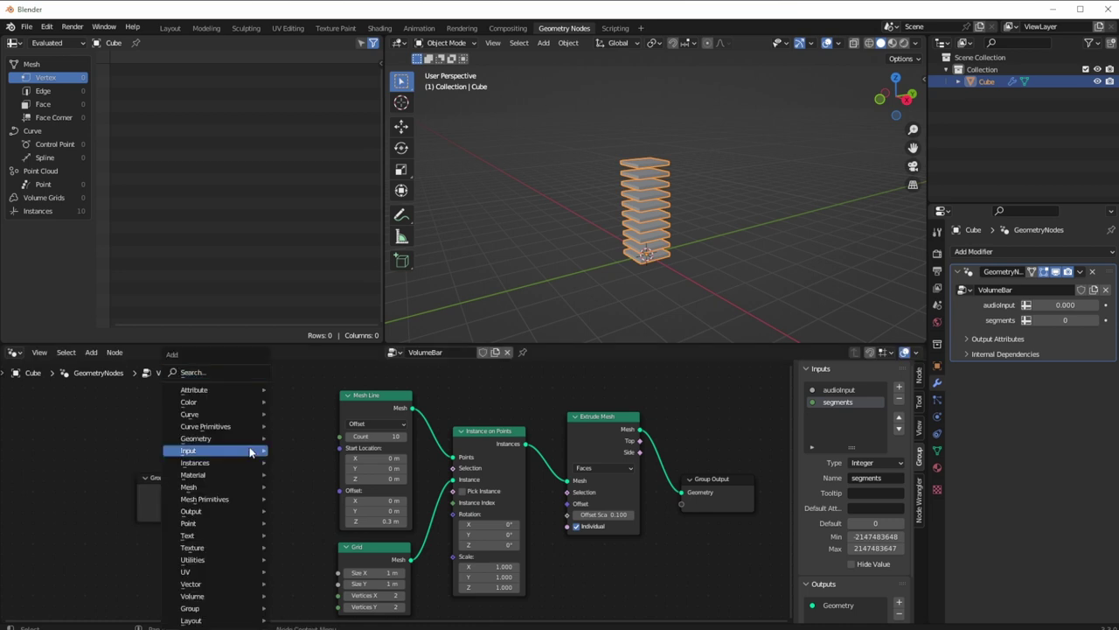
{"action": "left_click", "coordinate": [219, 370]}
{"action": "type", "text": "add"}
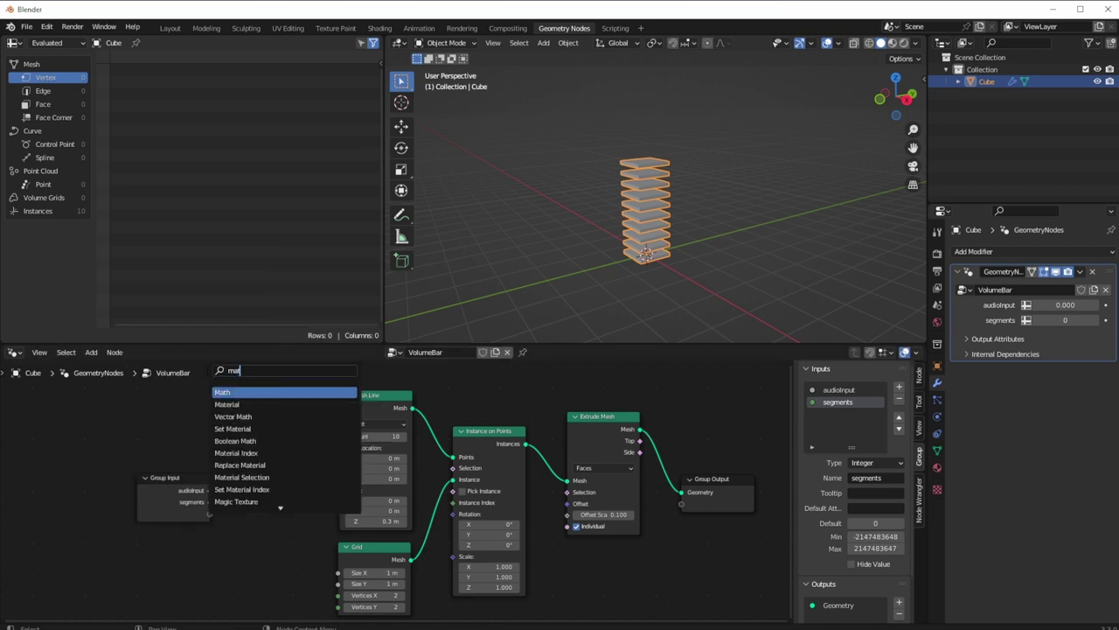
{"action": "key", "text": "Return"}
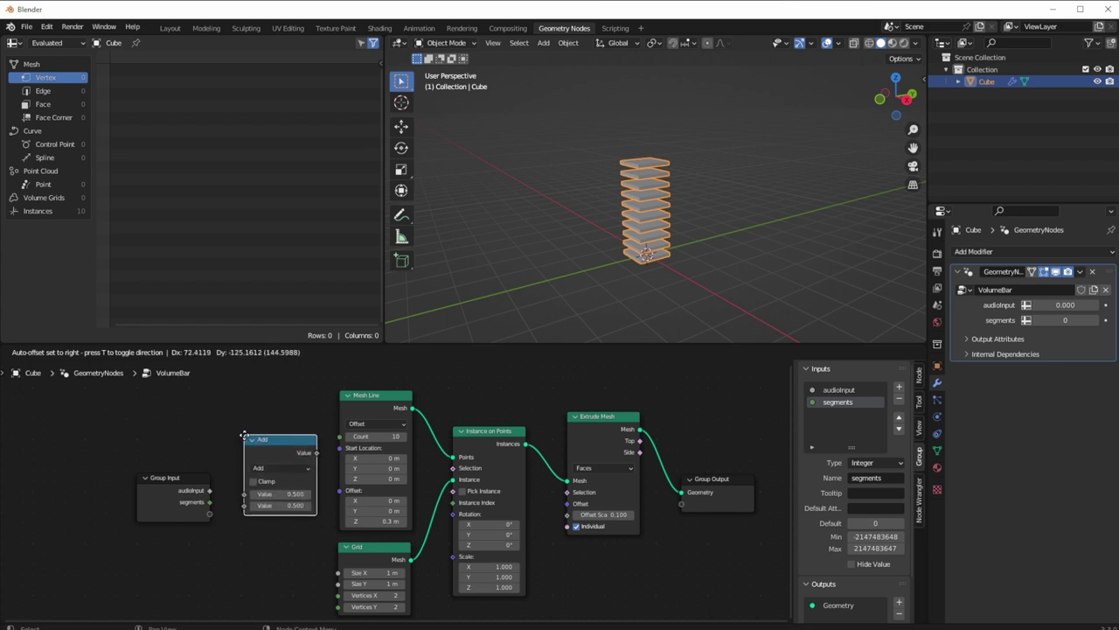
{"action": "left_click", "coordinate": [246, 435]}
{"action": "mouse_move", "coordinate": [187, 481]}
{"action": "left_mouse_down"}
{"action": "mouse_move", "coordinate": [175, 468]}
{"action": "mouse_move", "coordinate": [184, 460]}
{"action": "left_mouse_up"}
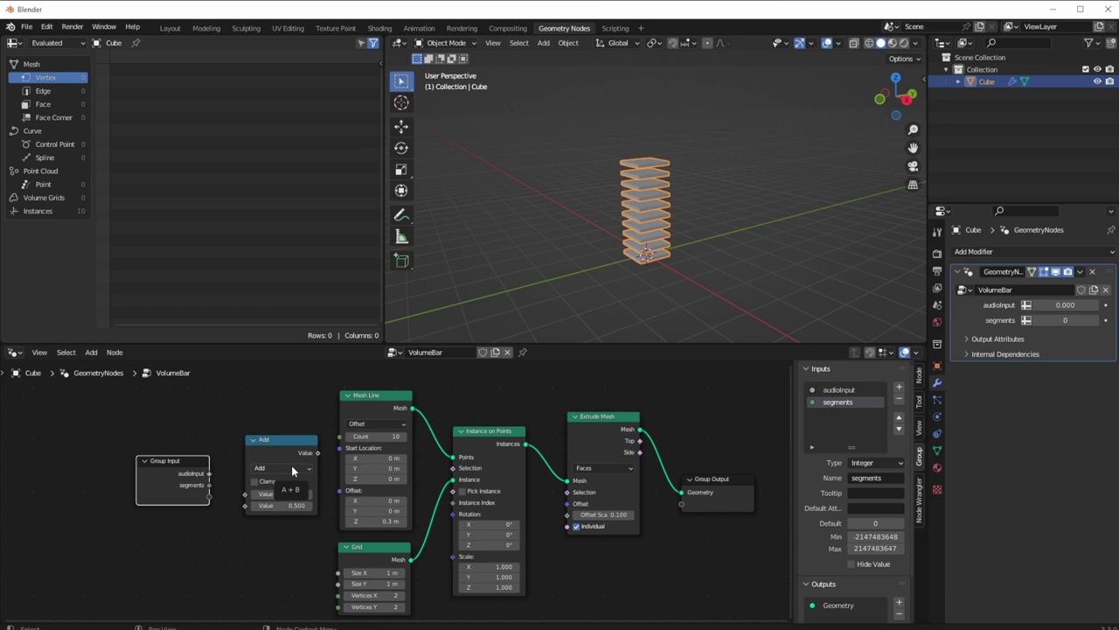
{"action": "left_click", "coordinate": [292, 469]}
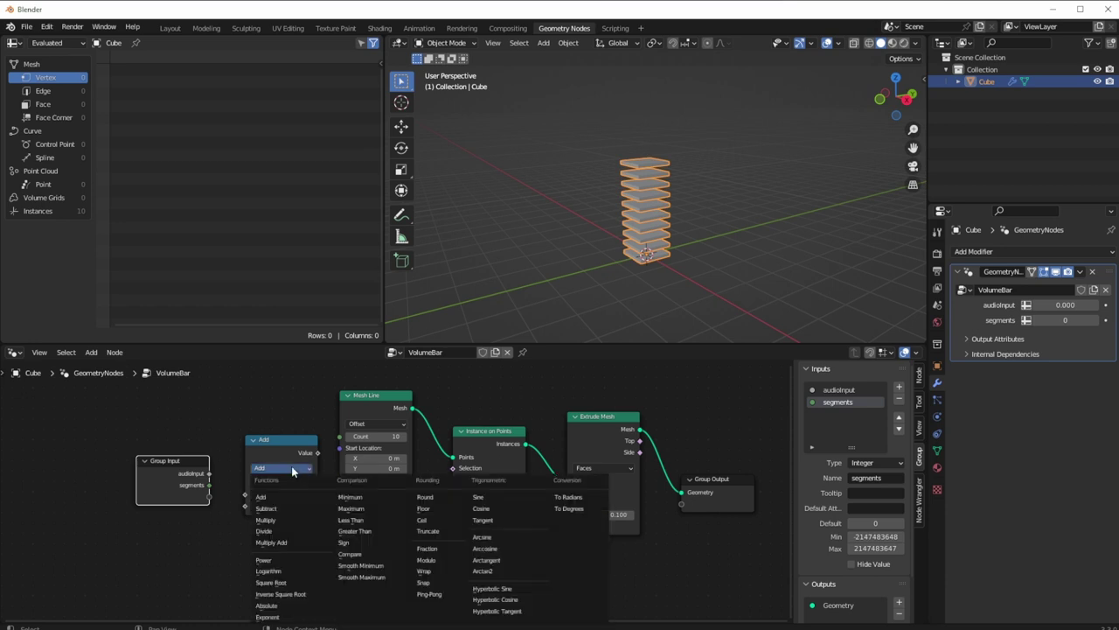
{"action": "left_click", "coordinate": [277, 519]}
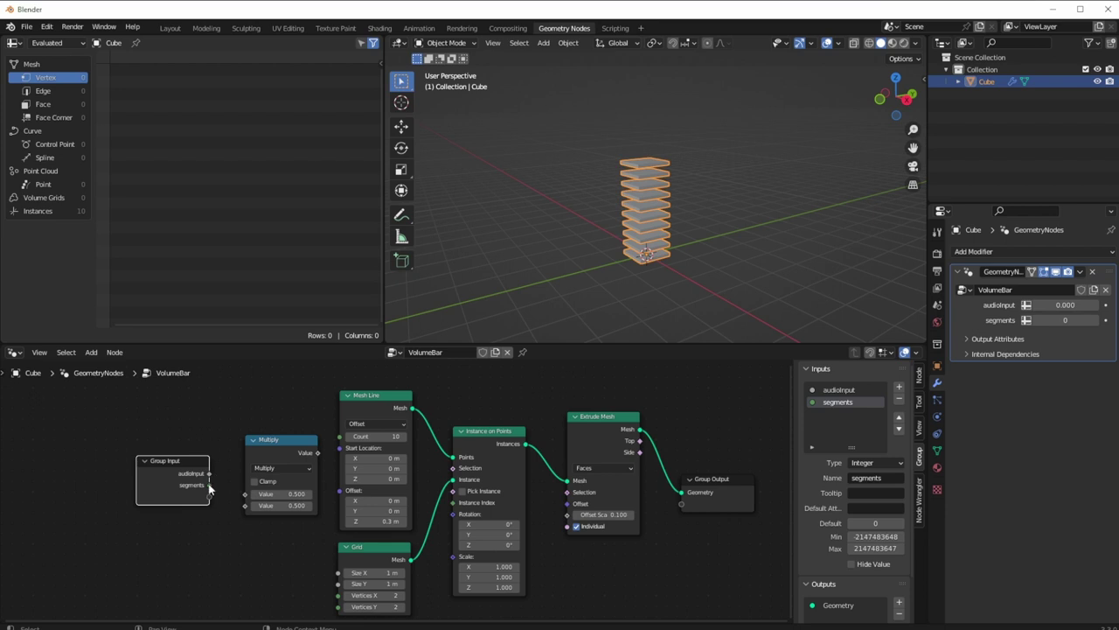
Wire audioInput and segments through the Multiply node into the Mesh Line Count, and set segments to 16 in the modifier.
{"action": "left_click_drag", "start_coordinate": [209, 484], "coordinate": [246, 506]}
{"action": "left_click_drag", "start_coordinate": [318, 452], "coordinate": [340, 436]}
{"action": "left_click", "coordinate": [1056, 320]}
{"action": "type", "text": "13"}
{"action": "key", "text": "Return"}
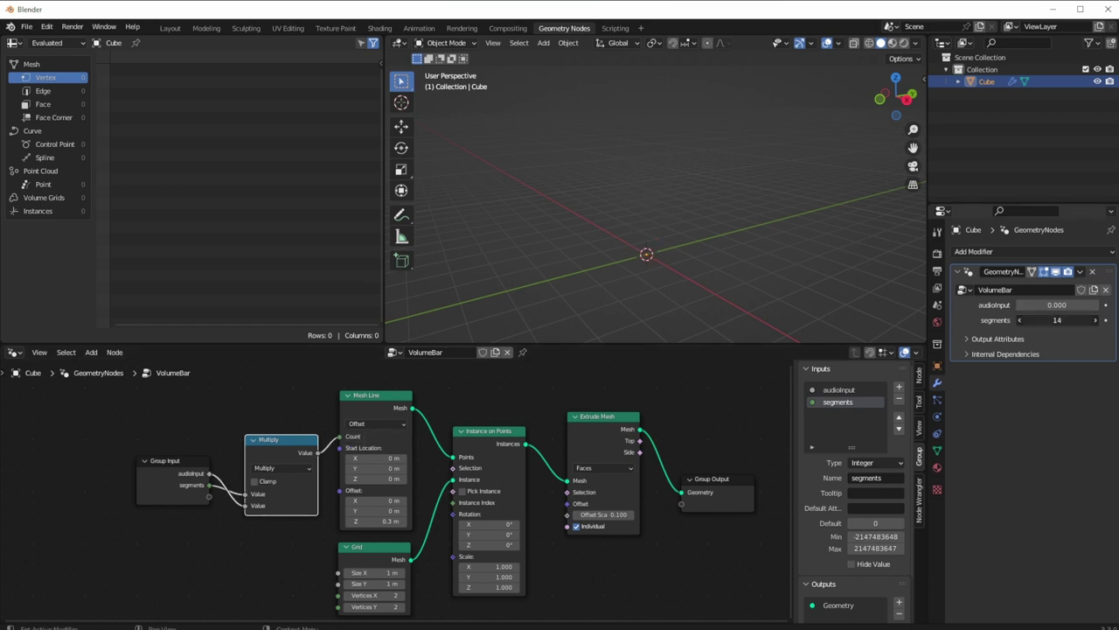
{"action": "left_click", "coordinate": [1056, 320]}
{"action": "type", "text": "16"}
{"action": "key", "text": "Return"}
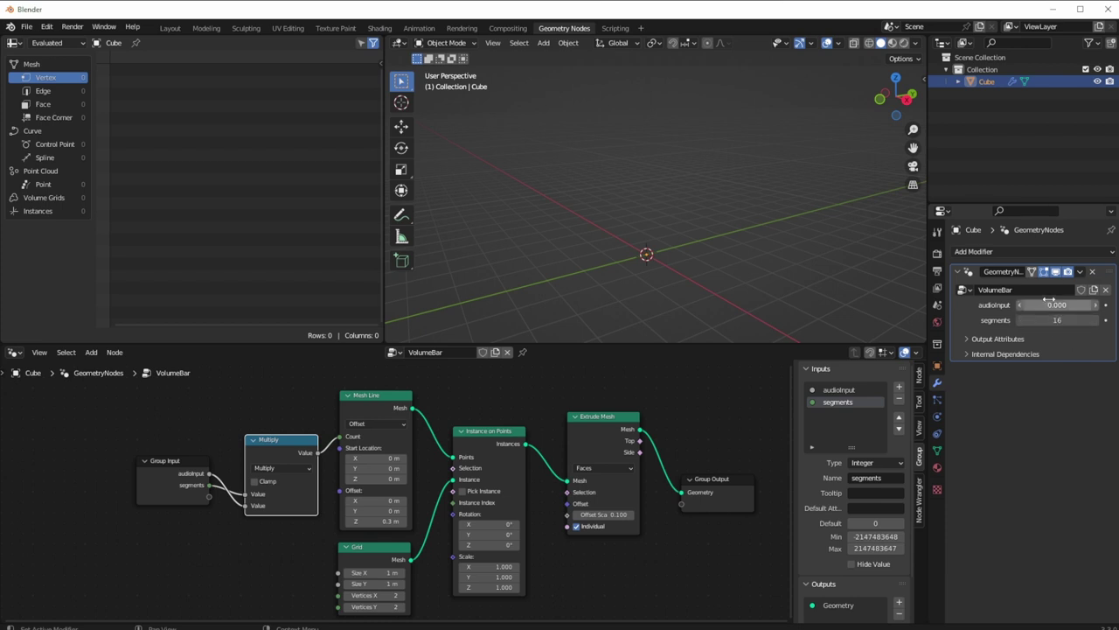
Test the modifier's audioInput at 0.5 and raise it to 1.
{"action": "left_click", "coordinate": [1057, 304]}
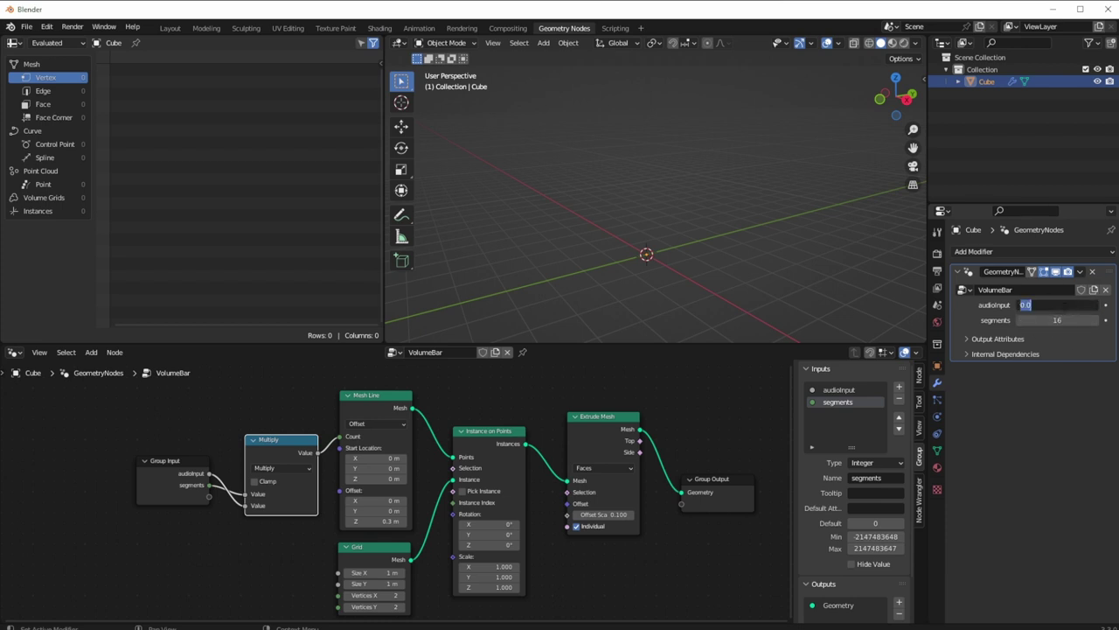
{"action": "type", "text": "0.5"}
{"action": "key", "text": "Return"}
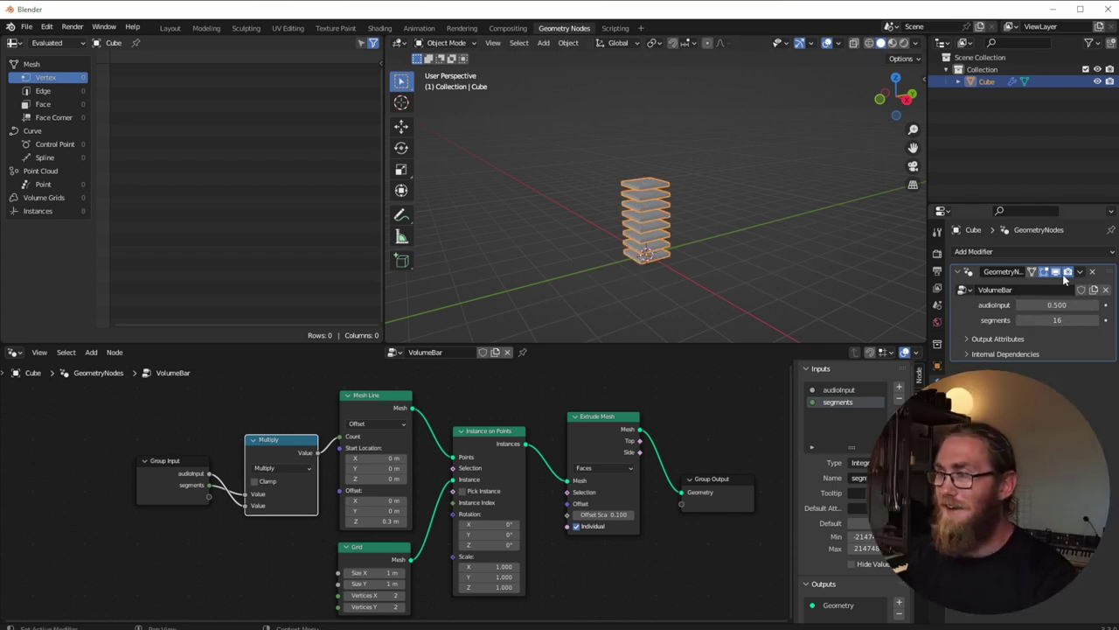
{"action": "left_click", "coordinate": [1057, 304]}
{"action": "type", "text": "1"}
{"action": "key", "text": "Return"}
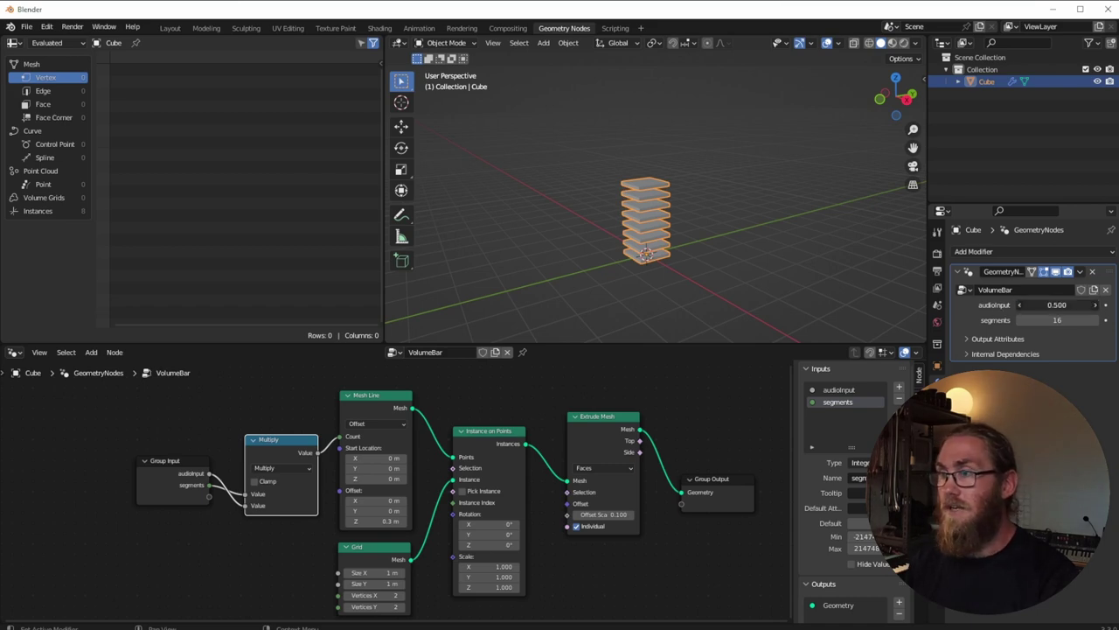
{"action": "left_click_drag", "start_coordinate": [1057, 304], "coordinate": [1084, 304]}
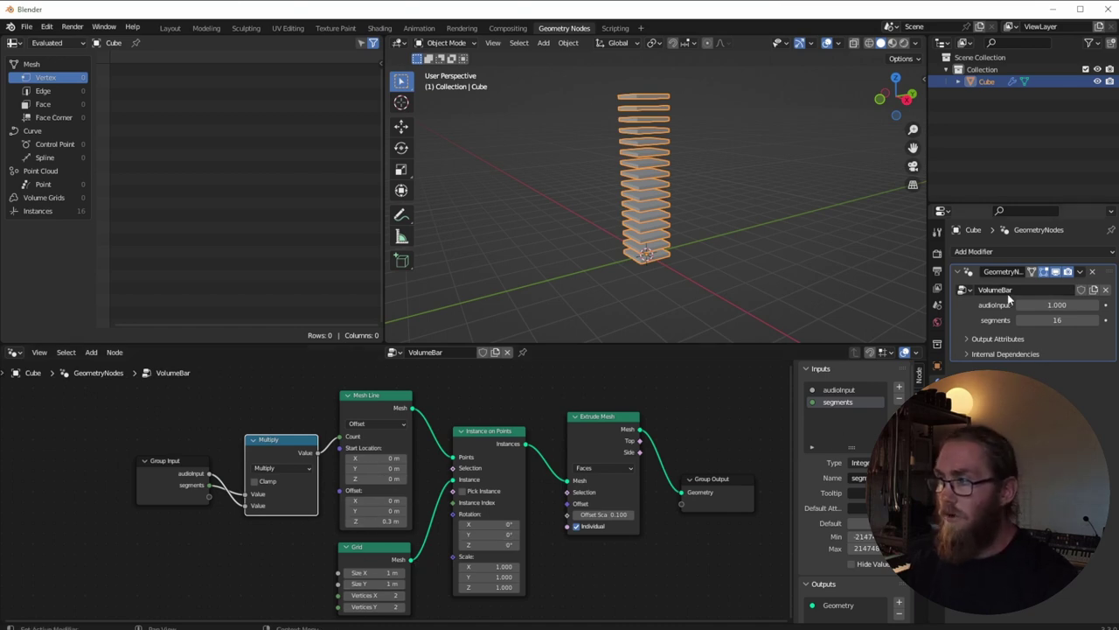
Add a third node group input of type Float and name it offset.
{"action": "left_click", "coordinate": [168, 463]}
{"action": "left_click", "coordinate": [899, 386]}
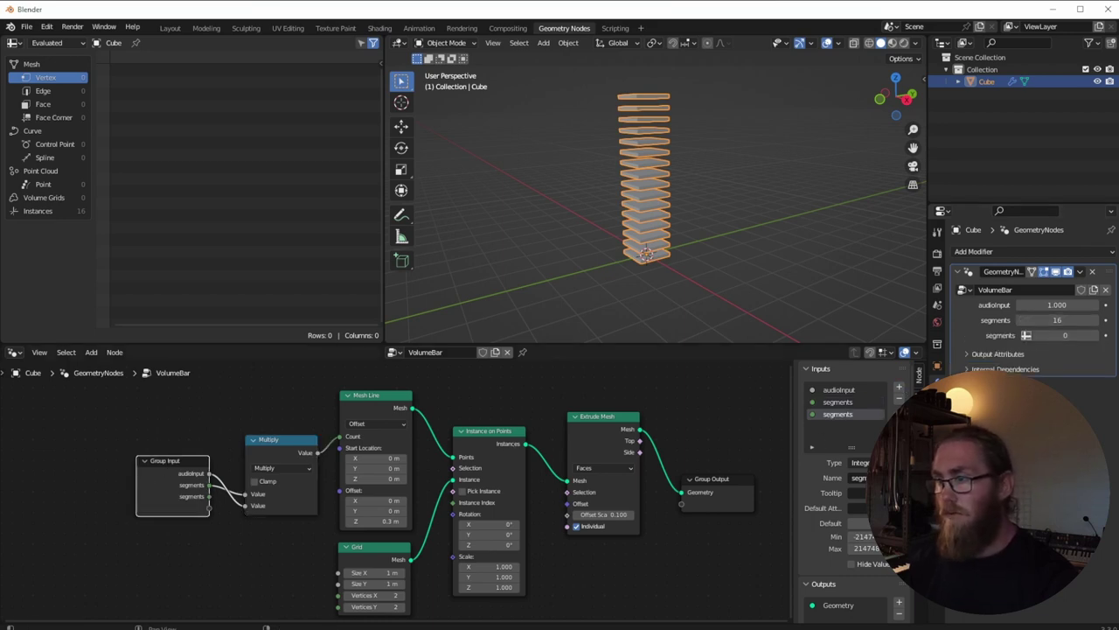
{"action": "left_click", "coordinate": [861, 461]}
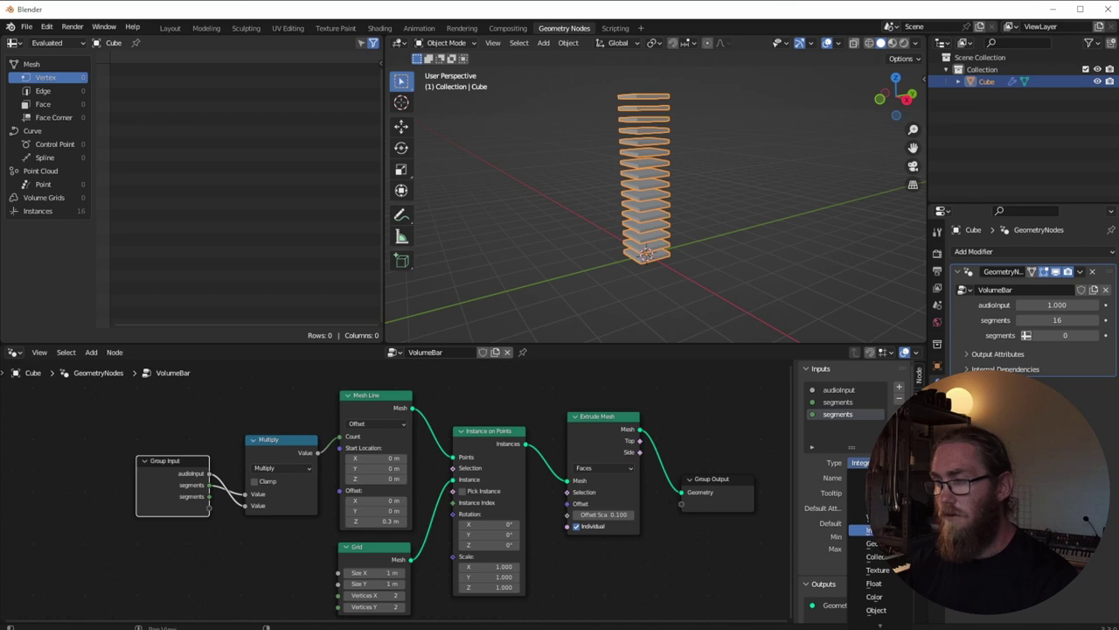
{"action": "left_click", "coordinate": [873, 582]}
{"action": "left_click", "coordinate": [860, 478]}
{"action": "type", "text": "offse"}
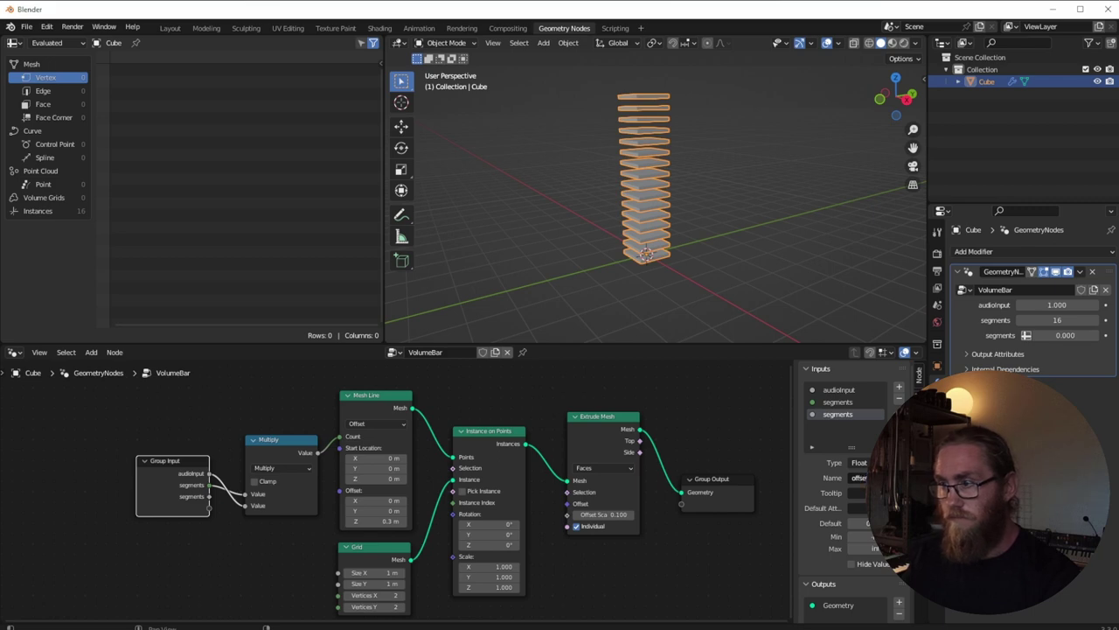
{"action": "key", "text": "Return"}
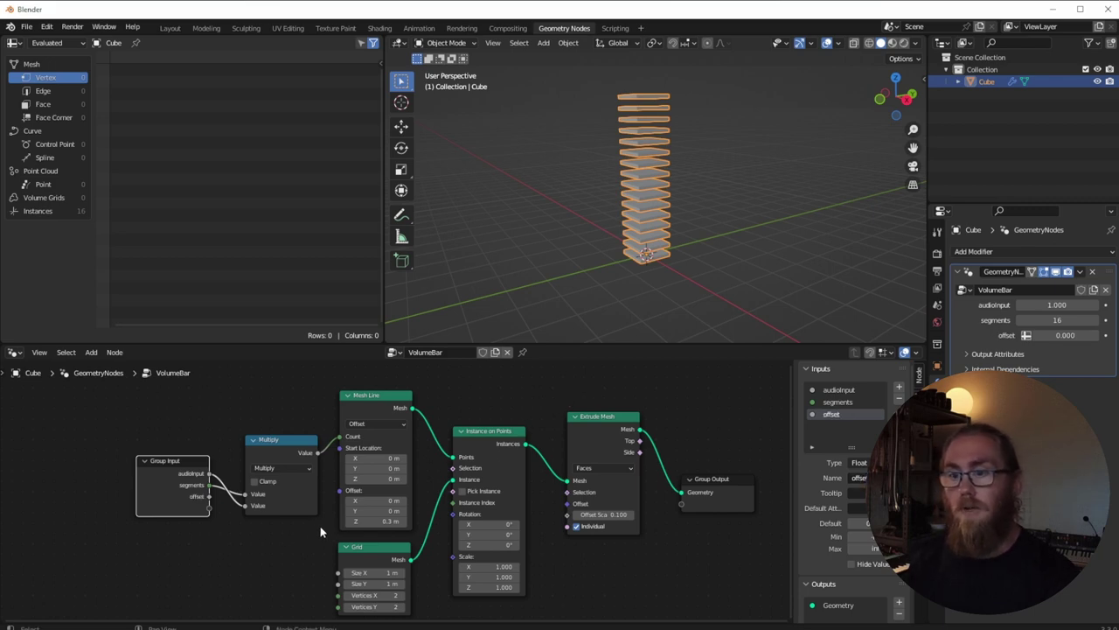
Expose the Grid node's Size X and Size Y as new group inputs.
{"action": "left_click_drag", "start_coordinate": [339, 572], "coordinate": [210, 516]}
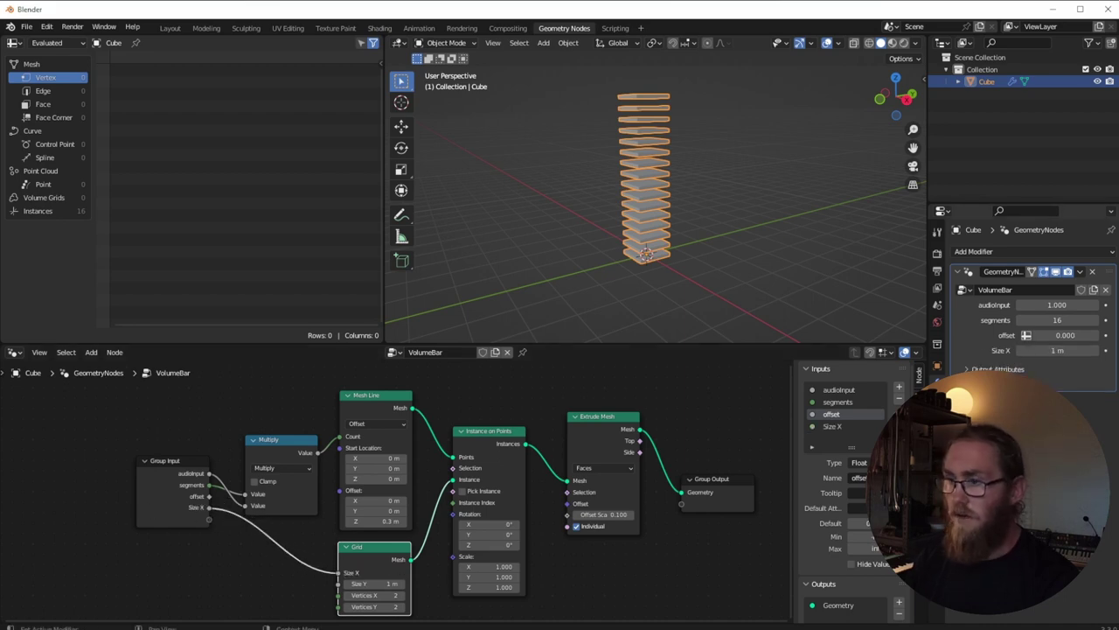
{"action": "left_click_drag", "start_coordinate": [338, 584], "coordinate": [209, 519]}
{"action": "mouse_move", "coordinate": [402, 521]}
{"action": "left_mouse_down"}
{"action": "mouse_move", "coordinate": [433, 521]}
{"action": "mouse_move", "coordinate": [376, 522]}
{"action": "mouse_move", "coordinate": [420, 521]}
{"action": "mouse_move", "coordinate": [410, 521]}
{"action": "left_mouse_up"}
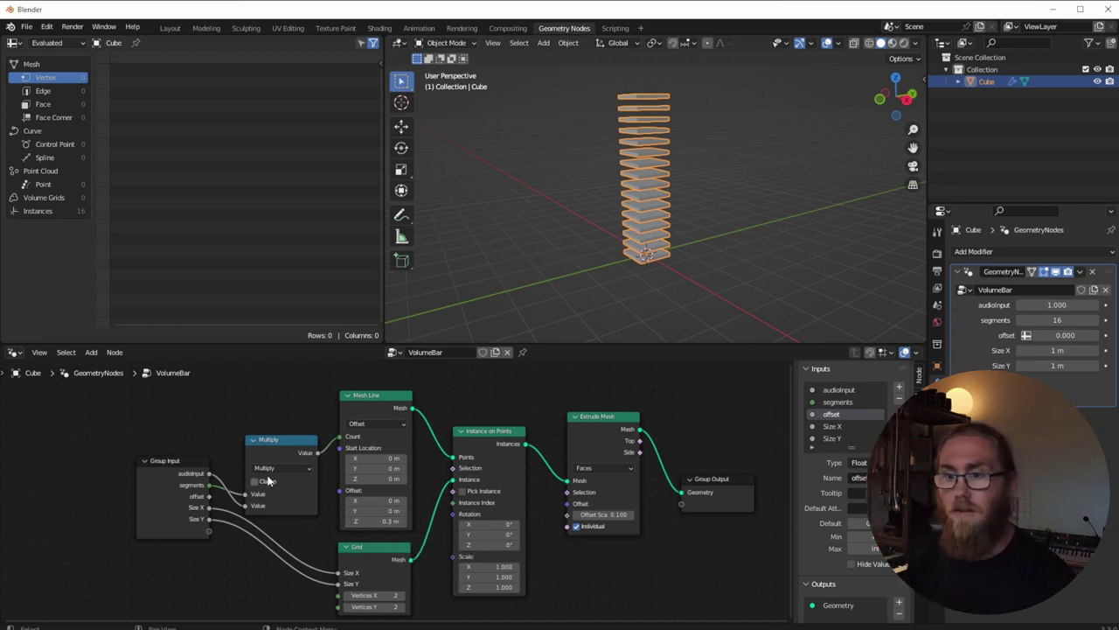
Make room by moving Group Input away from Multiply, and place a Combine XYZ node beside the Grid node.
{"action": "left_click_drag", "start_coordinate": [171, 464], "coordinate": [91, 469]}
{"action": "left_click", "coordinate": [270, 444]}
{"action": "middle_click_drag", "start_coordinate": [311, 553], "coordinate": [343, 509]}
{"action": "key", "text": "shift+a"}
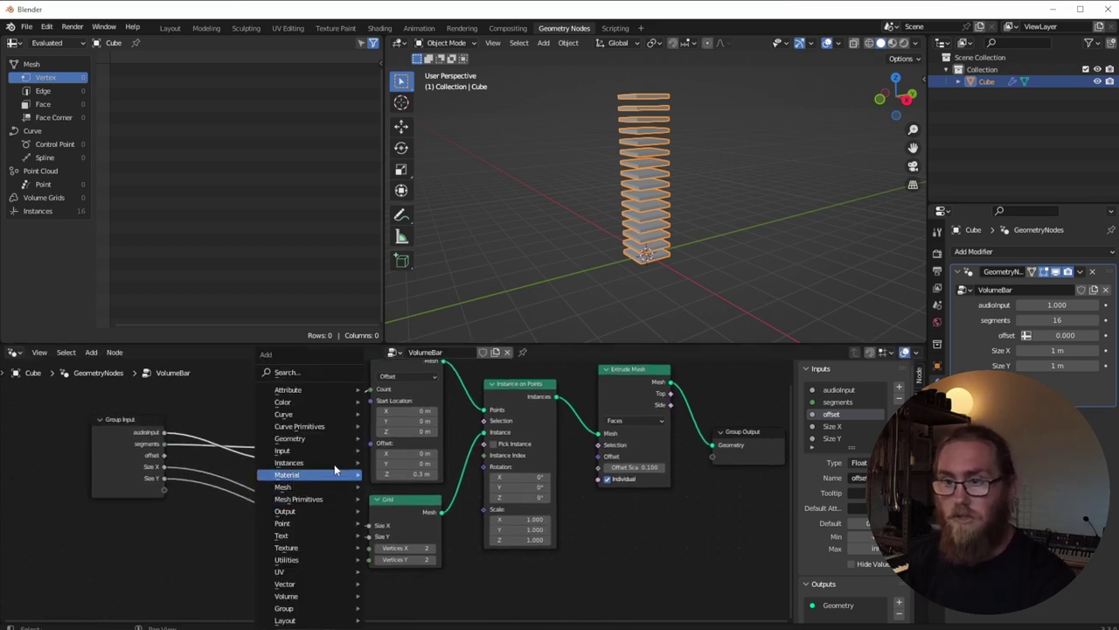
{"action": "left_click", "coordinate": [306, 386]}
{"action": "type", "text": "com"}
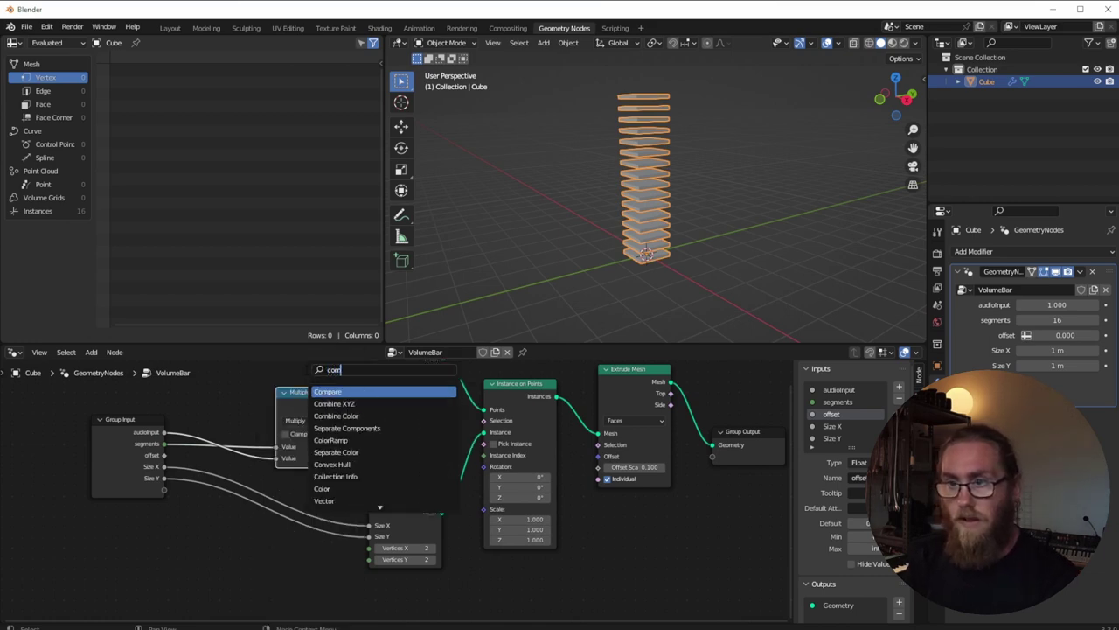
{"action": "left_click", "coordinate": [335, 403]}
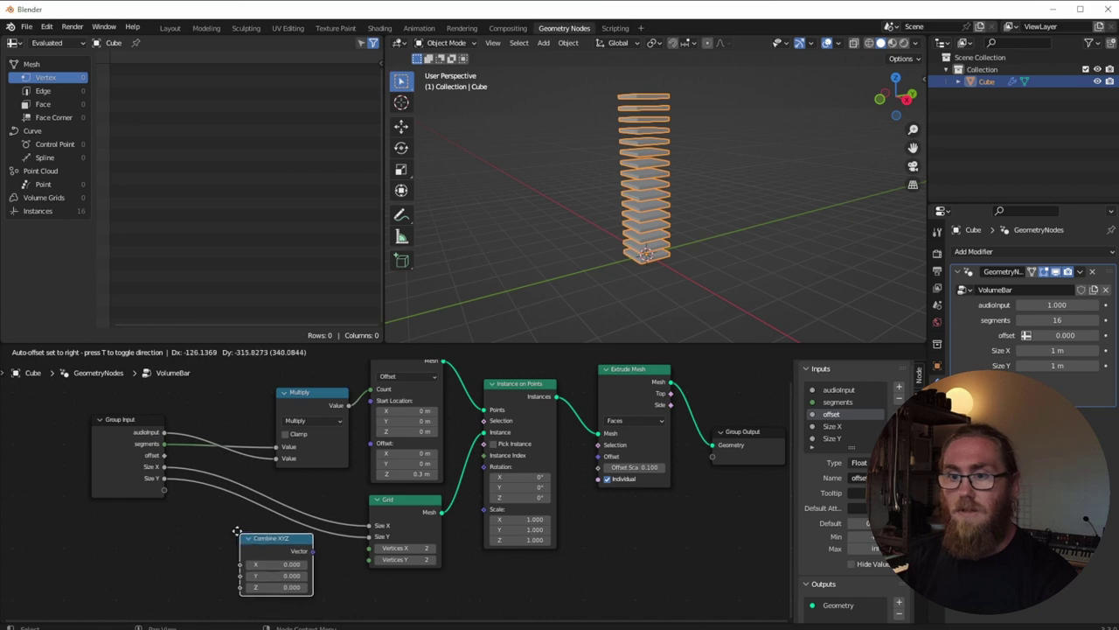
{"action": "left_click", "coordinate": [235, 534]}
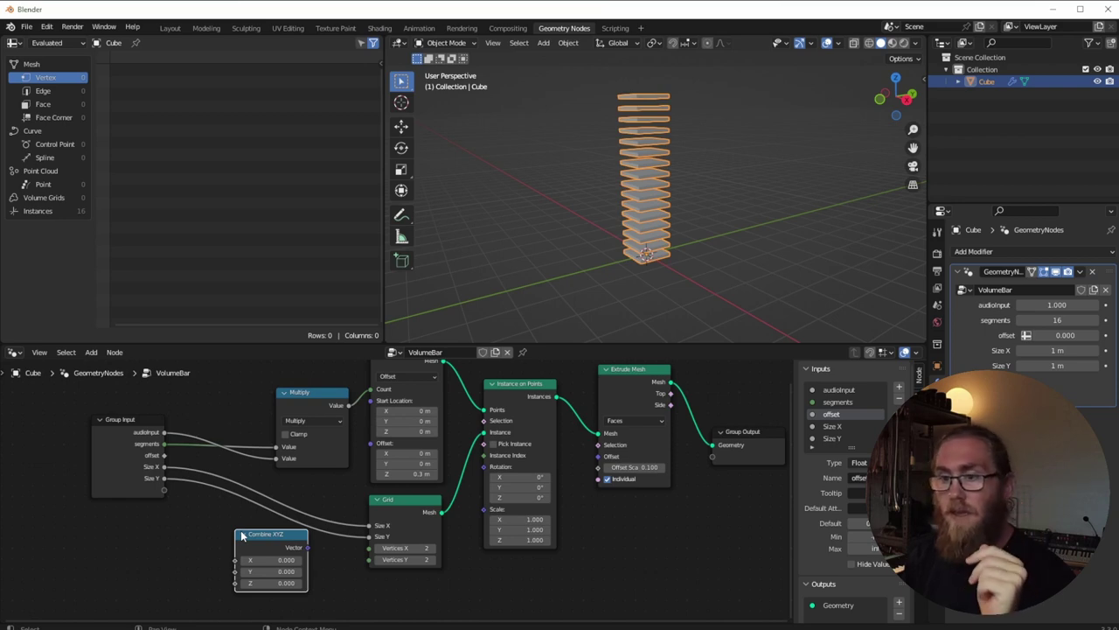
Try a nonzero X offset on the Mesh Line node and reset it to 0 m.
{"action": "left_click", "coordinate": [411, 453]}
{"action": "type", "text": "-0.1"}
{"action": "key", "text": "Return"}
{"action": "left_click", "coordinate": [411, 453]}
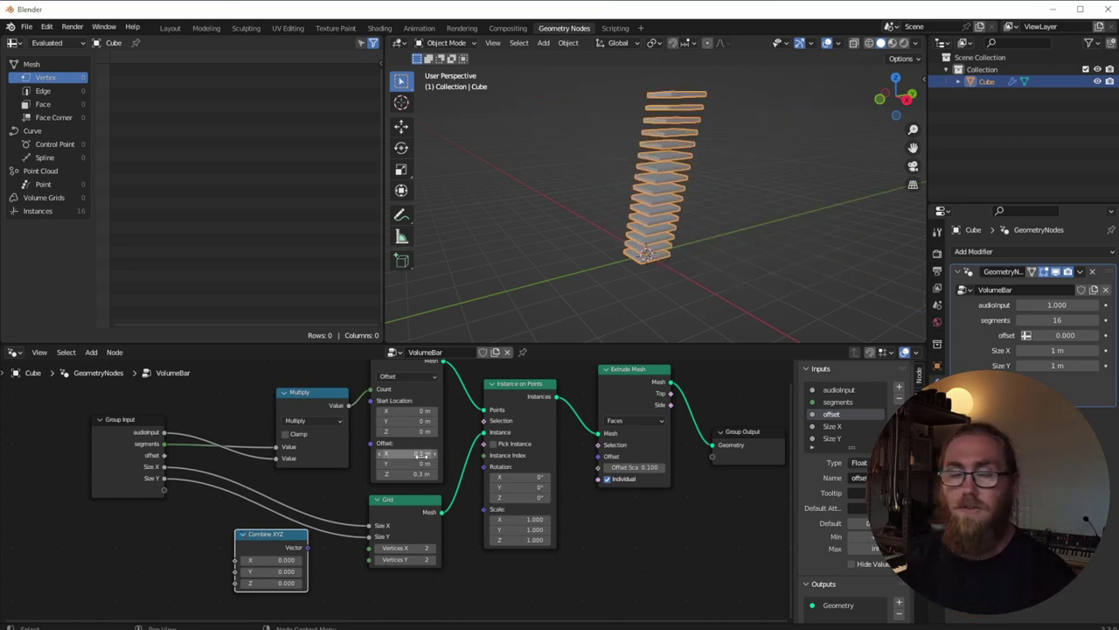
{"action": "type", "text": "0"}
{"action": "key", "text": "Return"}
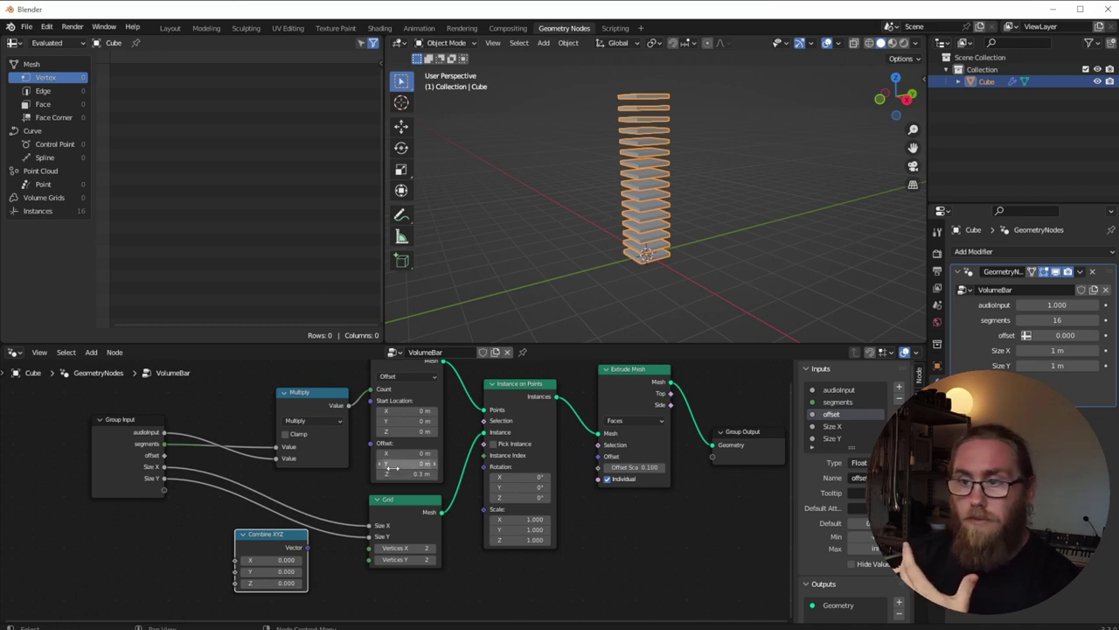
Connect the Combine XYZ vector to the Mesh Line Offset and reposition Combine XYZ closer to the Grid node.
{"action": "left_click_drag", "start_coordinate": [308, 547], "coordinate": [371, 443]}
{"action": "left_click_drag", "start_coordinate": [264, 581], "coordinate": [225, 581]}
{"action": "key", "text": "ctrl+z"}
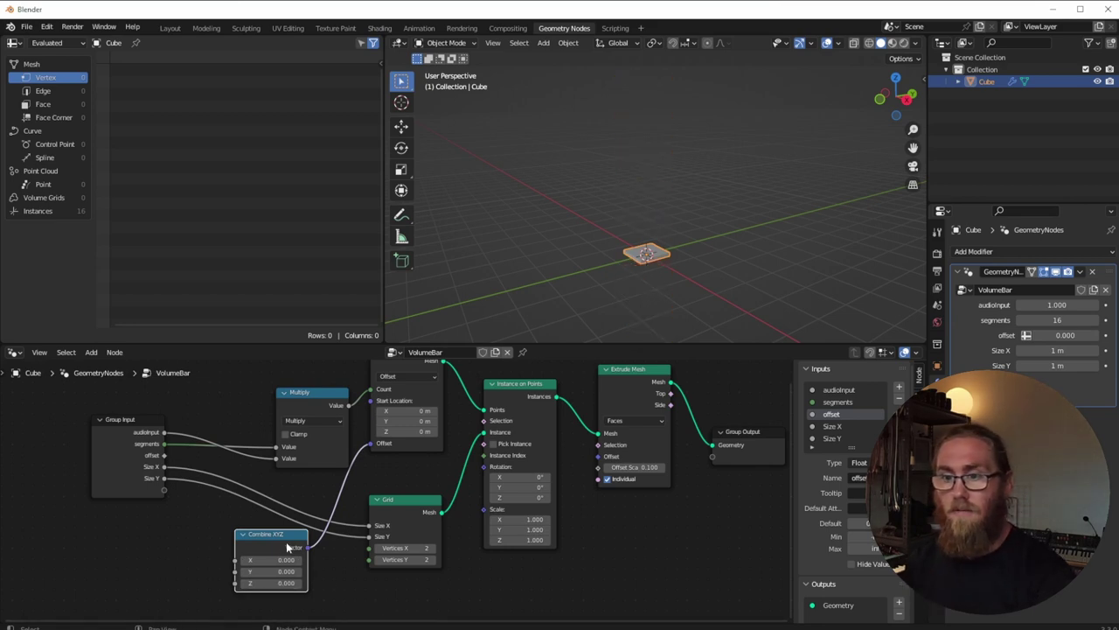
{"action": "left_click_drag", "start_coordinate": [276, 534], "coordinate": [296, 527]}
Duplicate the Multiply node, place the copy between Group Input and Combine XYZ, and change its operation to Divide.
{"action": "left_click", "coordinate": [321, 394]}
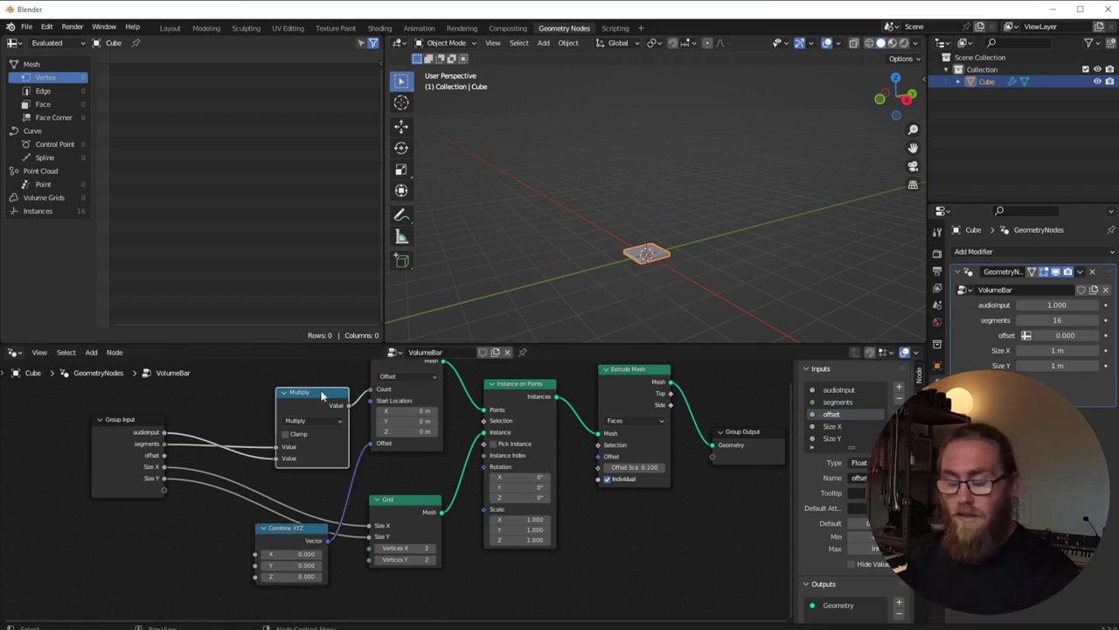
{"action": "key", "text": "shift+d"}
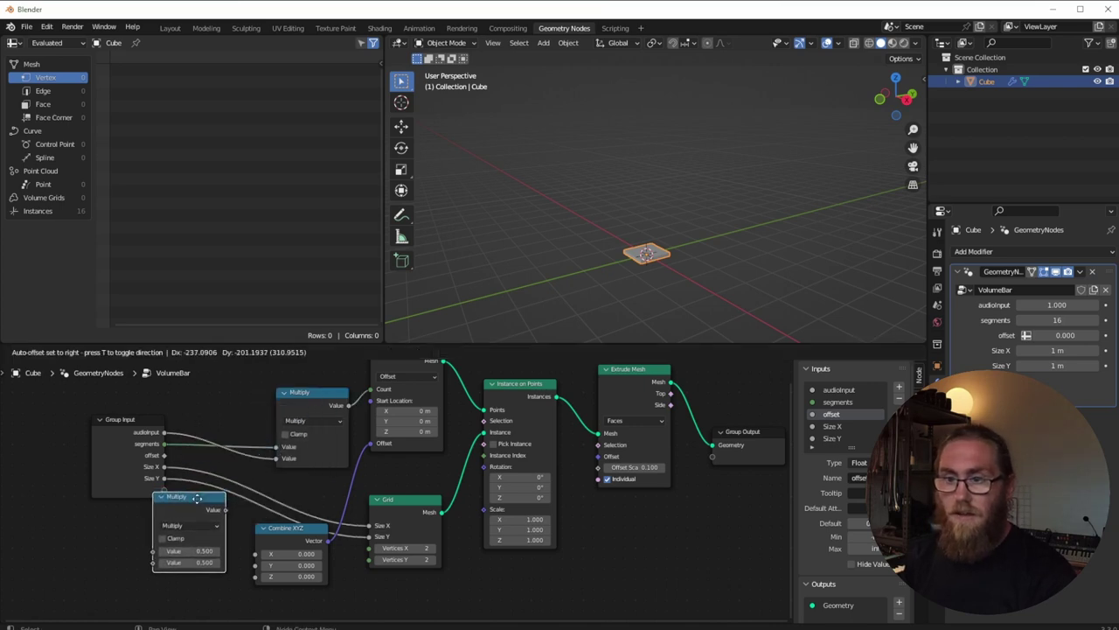
{"action": "left_click", "coordinate": [201, 529]}
{"action": "left_click_drag", "start_coordinate": [124, 432], "coordinate": [84, 432]}
{"action": "middle_click_drag", "start_coordinate": [196, 477], "coordinate": [320, 443]}
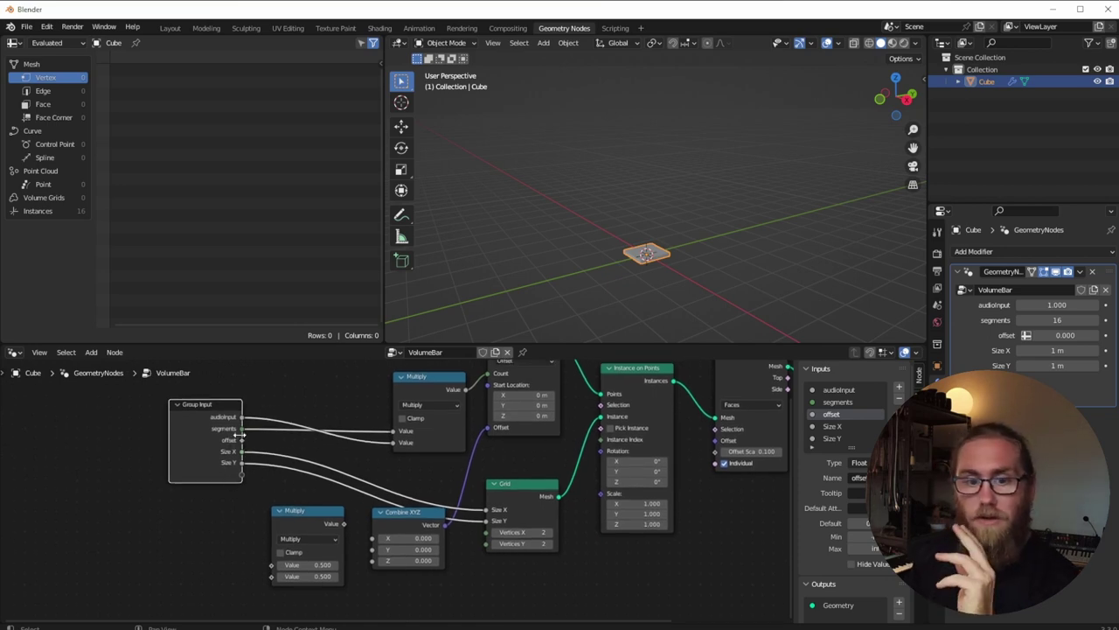
{"action": "mouse_move", "coordinate": [238, 444]}
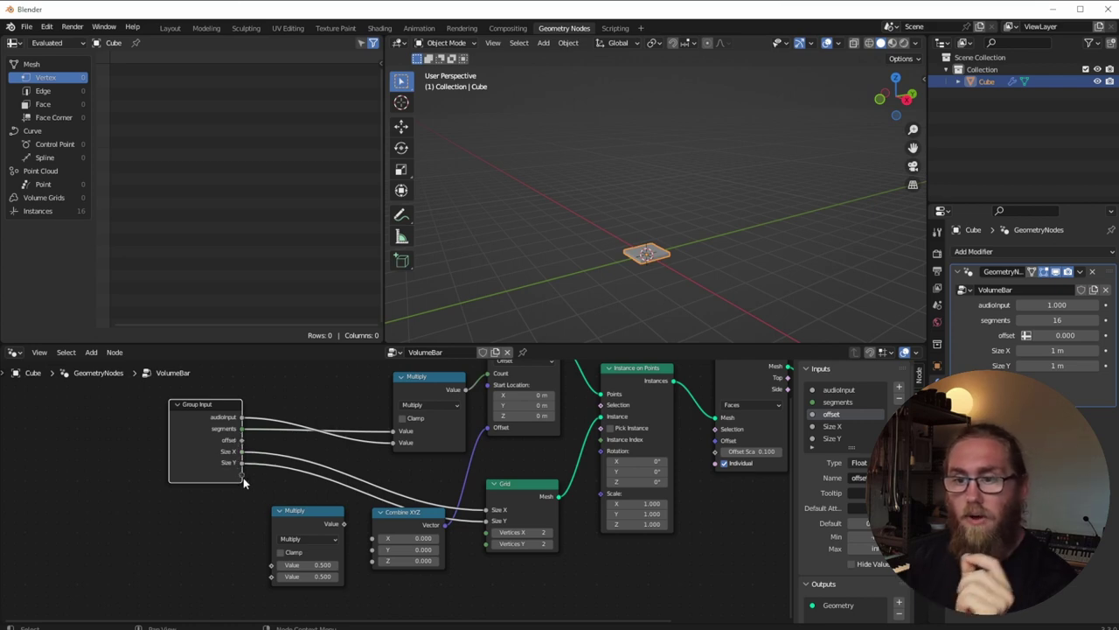
{"action": "left_click", "coordinate": [308, 539]}
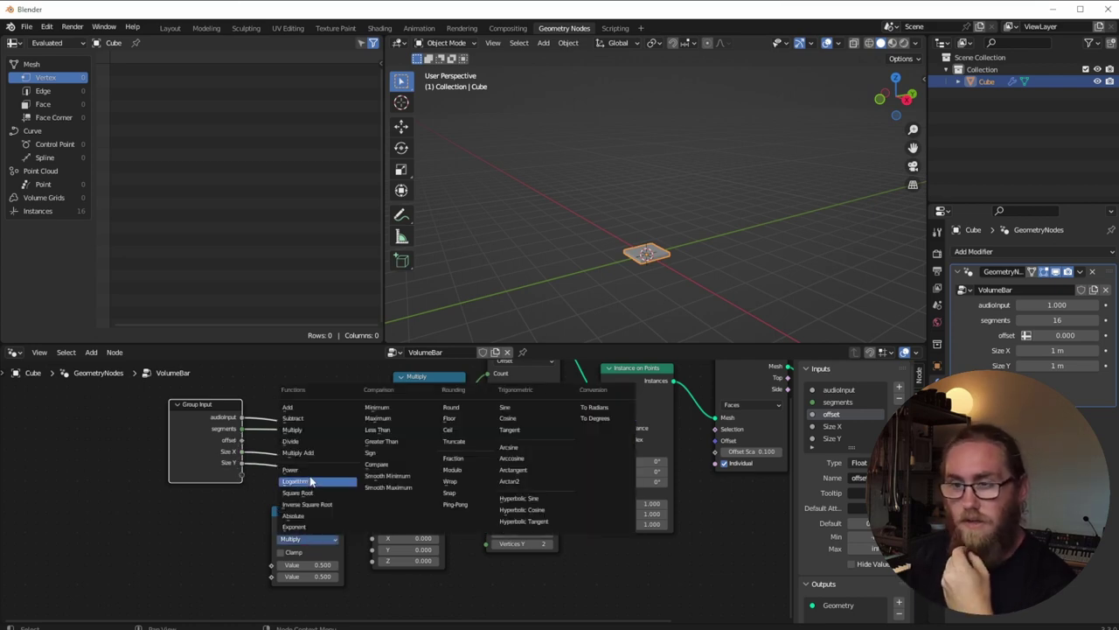
{"action": "left_click", "coordinate": [297, 441]}
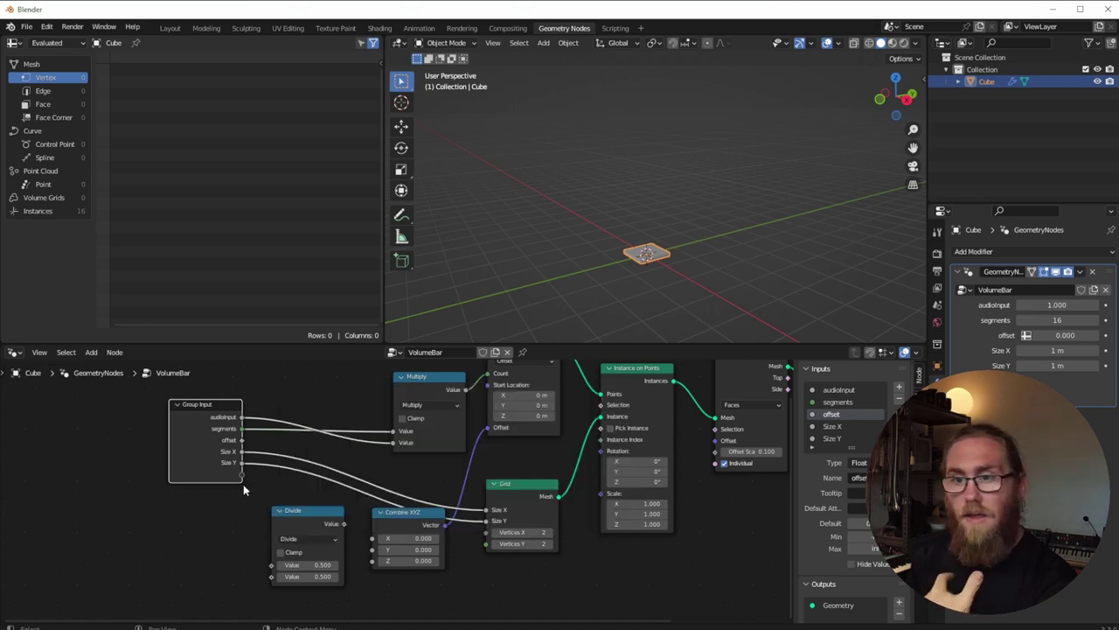
Link segments and a new group input to the two Divide values, and name the new input Size Z.
{"action": "left_click_drag", "start_coordinate": [242, 439], "coordinate": [270, 567]}
{"action": "left_click_drag", "start_coordinate": [242, 477], "coordinate": [270, 576]}
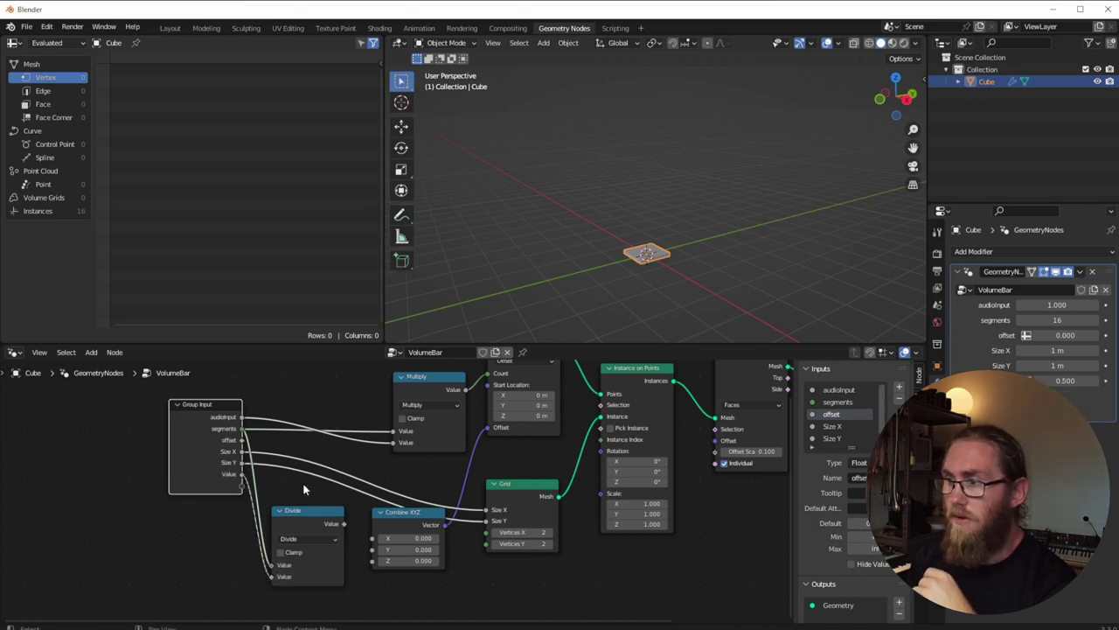
{"action": "scroll", "coordinate": [835, 420], "scroll_direction": "down", "scroll_amount": 1}
{"action": "left_click", "coordinate": [831, 439]}
{"action": "left_click", "coordinate": [858, 477]}
{"action": "type", "text": "S"}
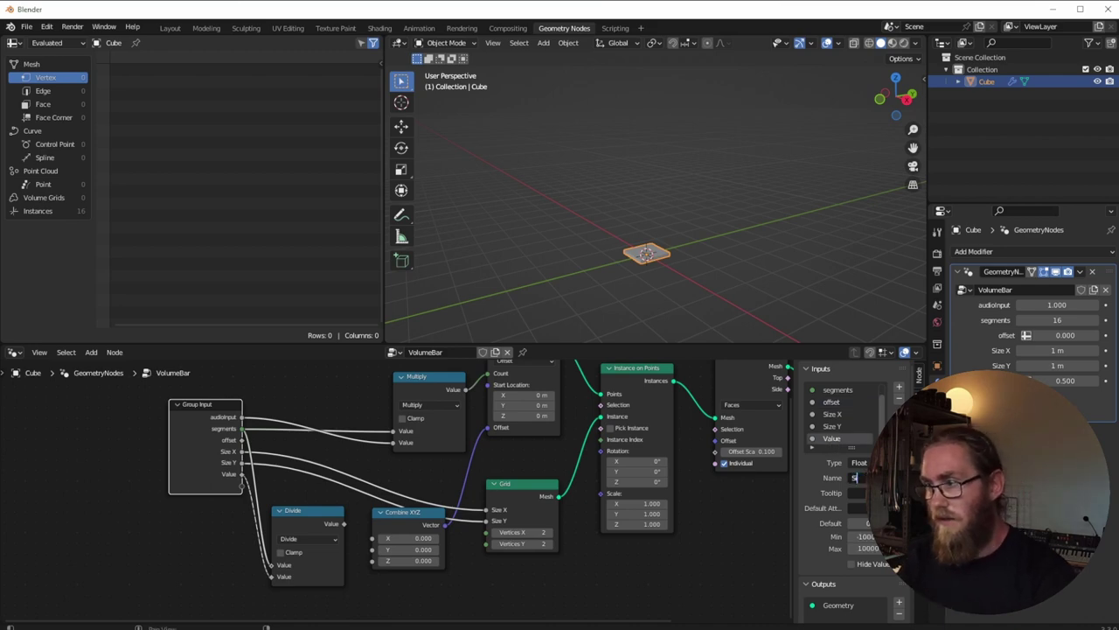
{"action": "type", "text": "ize"}
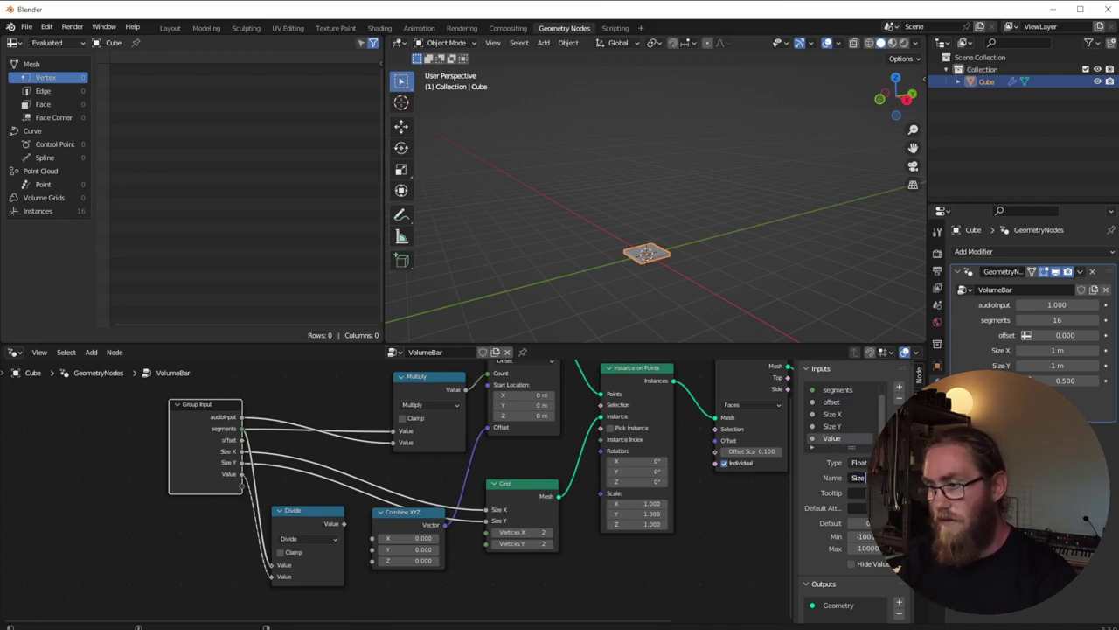
{"action": "key", "text": "Return"}
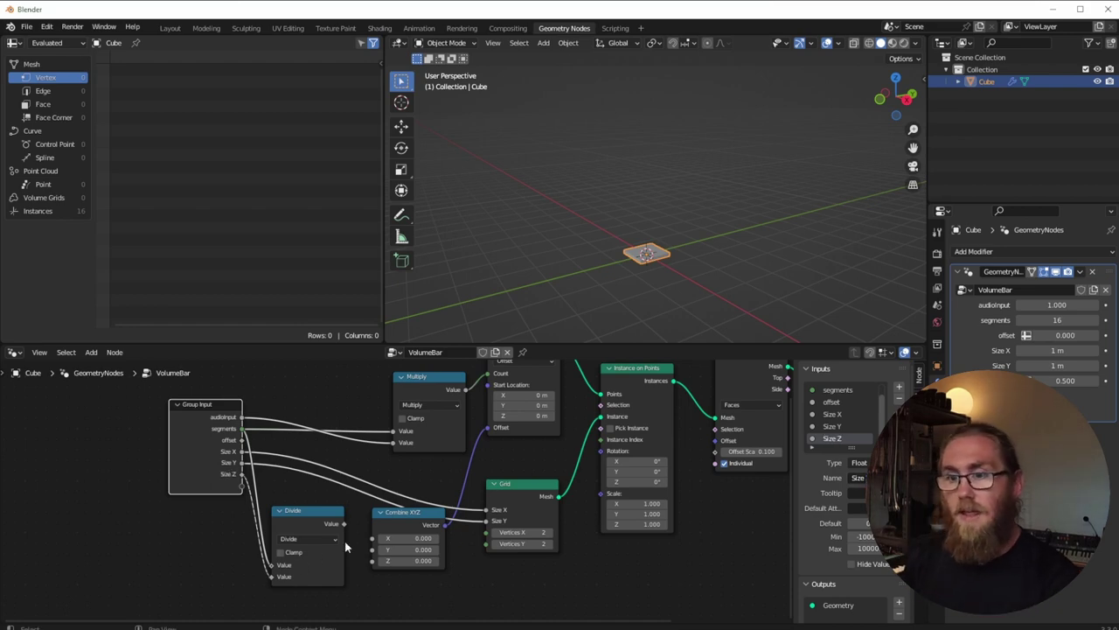
Connect the Divide output to the Z input of Combine XYZ and lower Size Z to 0.49 in the modifier.
{"action": "left_click_drag", "start_coordinate": [346, 525], "coordinate": [373, 560]}
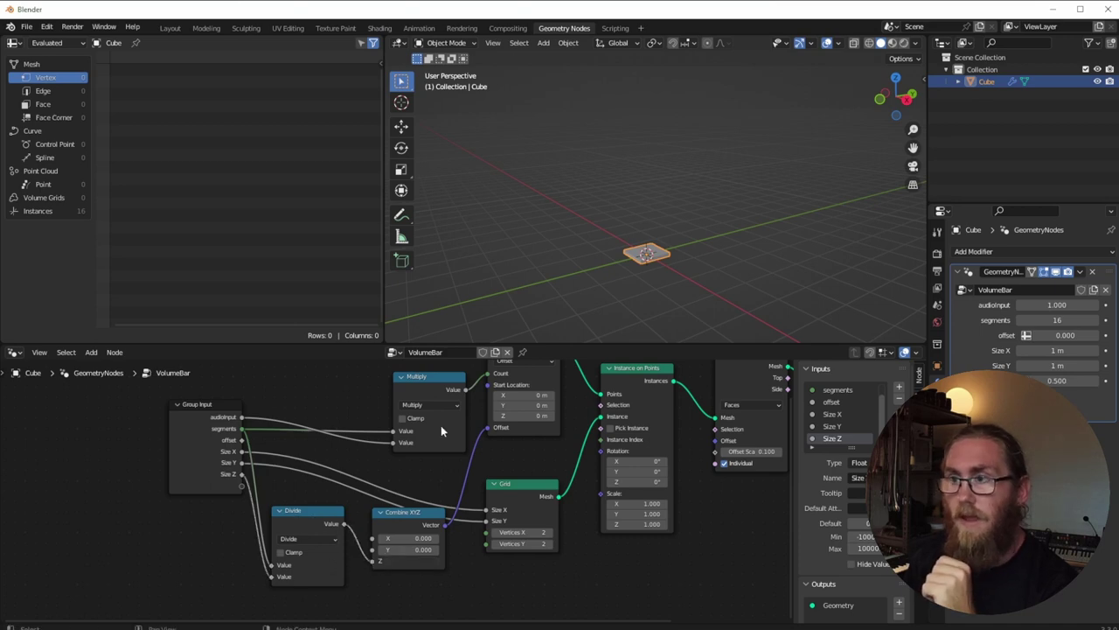
{"action": "left_click_drag", "start_coordinate": [1057, 380], "coordinate": [1044, 380]}
{"action": "scroll", "coordinate": [757, 245], "scroll_direction": "down", "scroll_amount": 4}
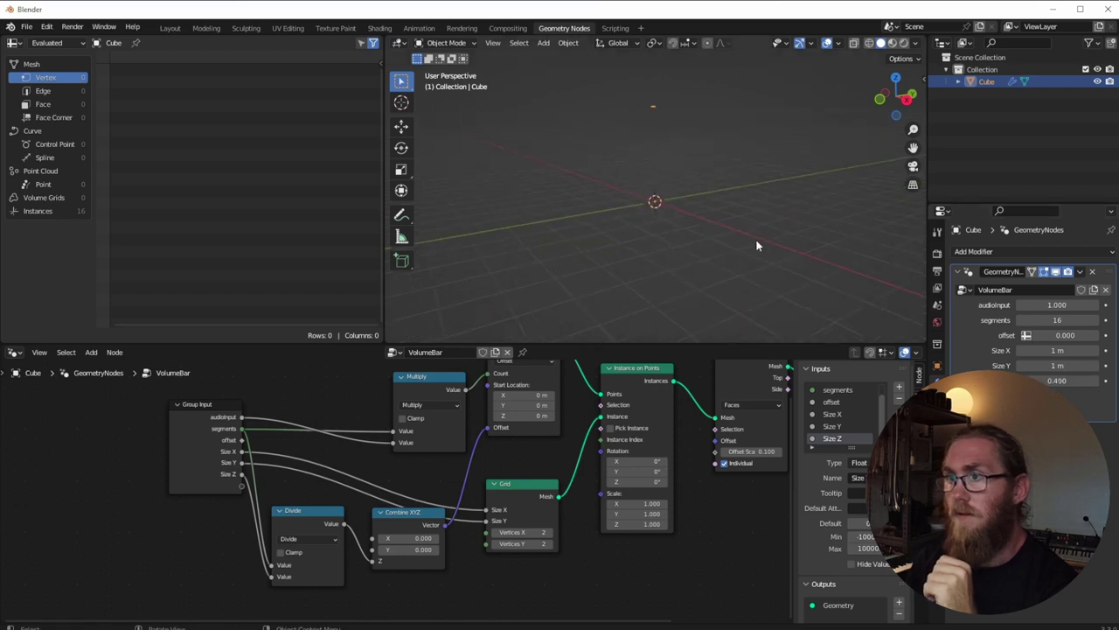
{"action": "scroll", "coordinate": [693, 230], "scroll_direction": "up", "scroll_amount": 1}
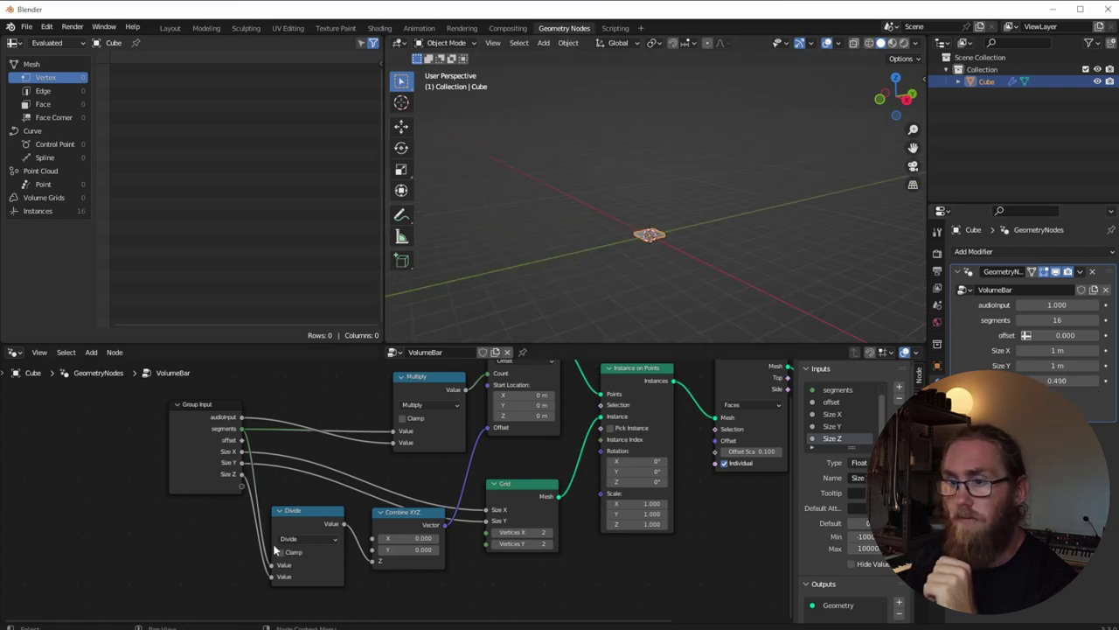
Swap the Divide node's inputs so Size Z is divided by segments, and set Size Z to 2 in the modifier.
{"action": "left_click_drag", "start_coordinate": [273, 576], "coordinate": [274, 575]}
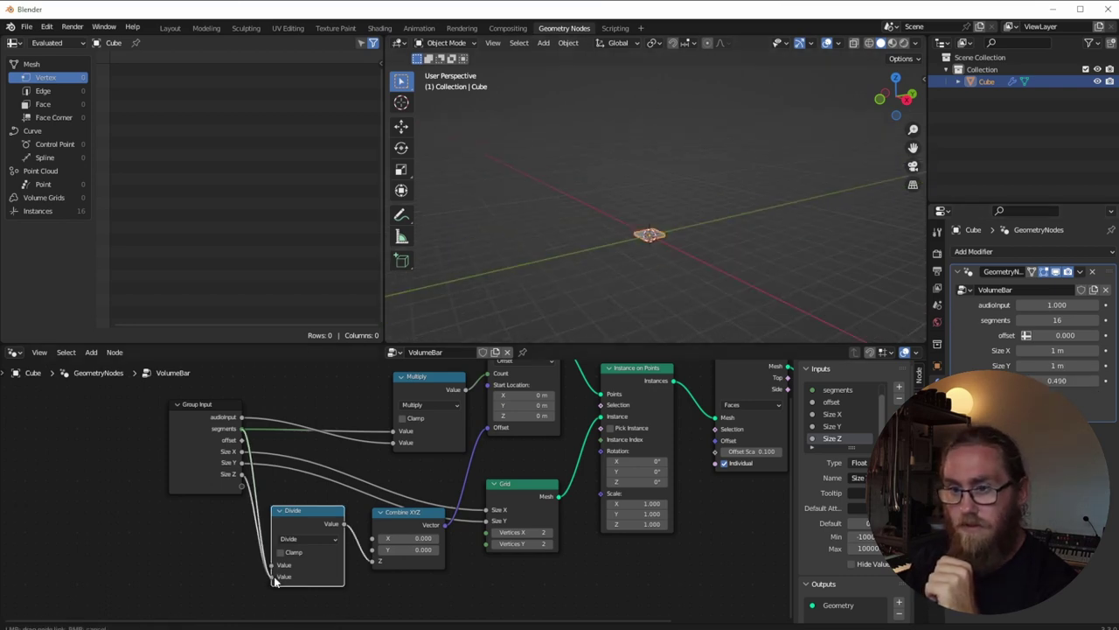
{"action": "scroll", "coordinate": [668, 239], "scroll_direction": "up", "scroll_amount": 3}
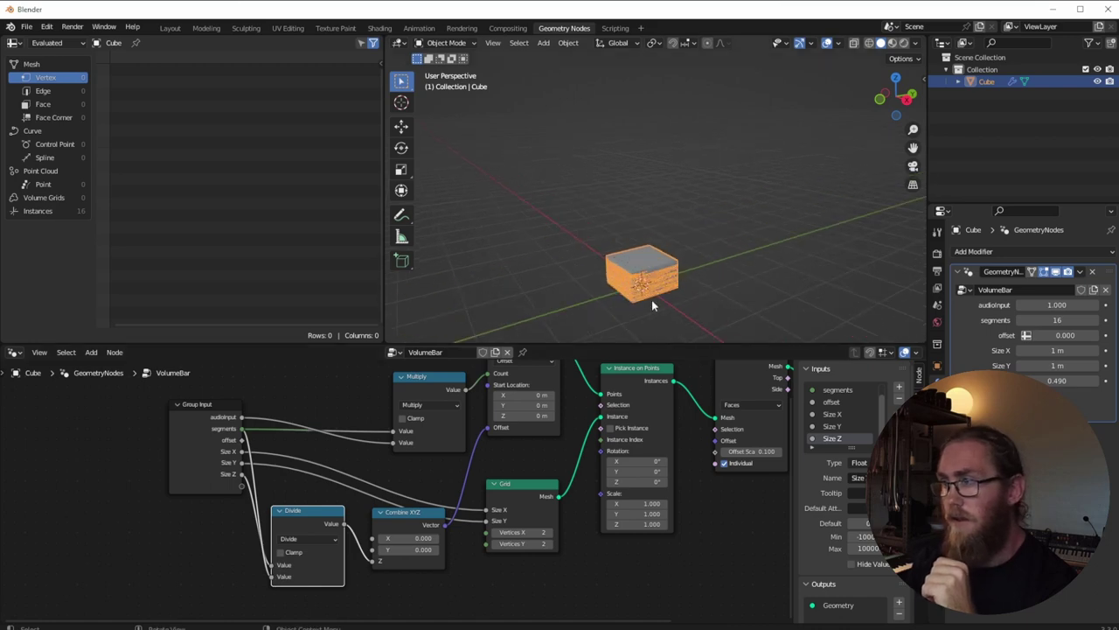
{"action": "left_click", "coordinate": [1057, 380]}
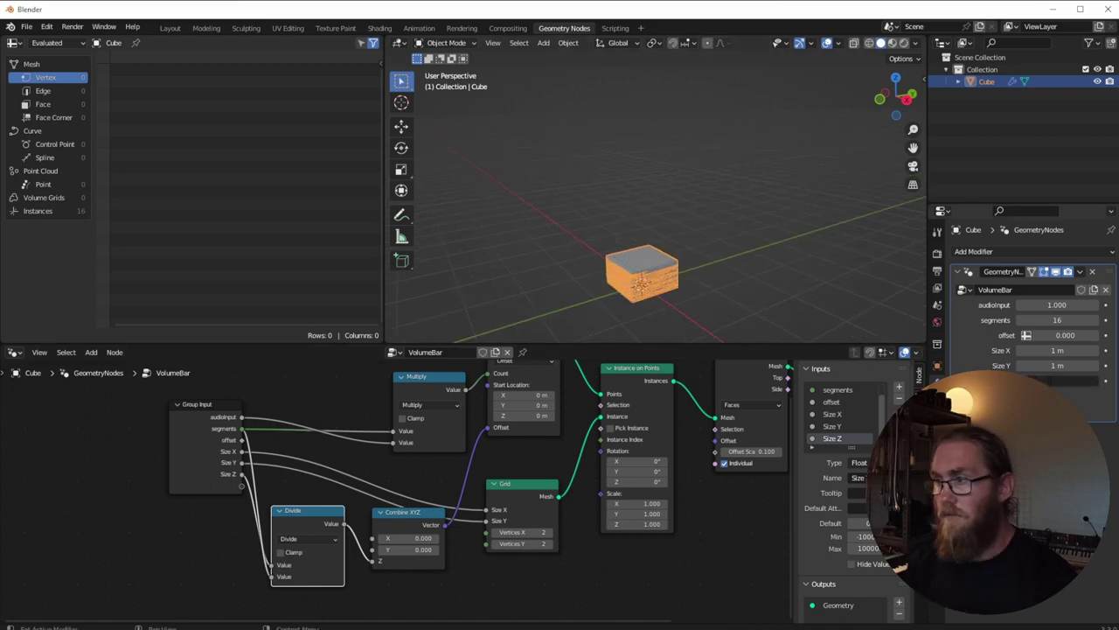
{"action": "type", "text": "1"}
{"action": "key", "text": "Tab"}
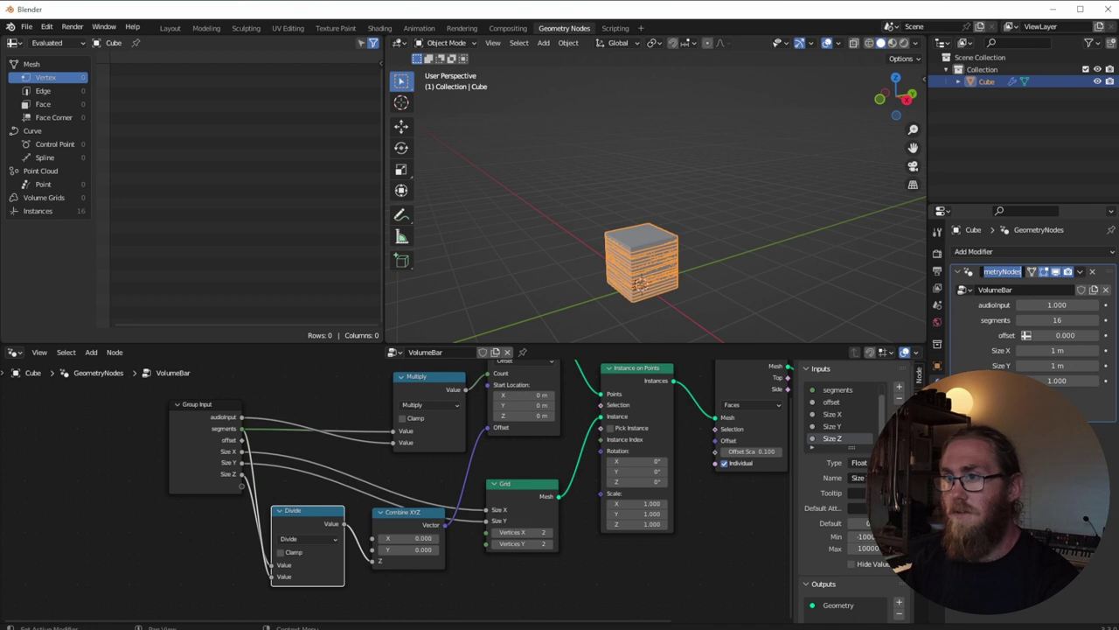
{"action": "key", "text": "shift+Tab"}
{"action": "type", "text": "2"}
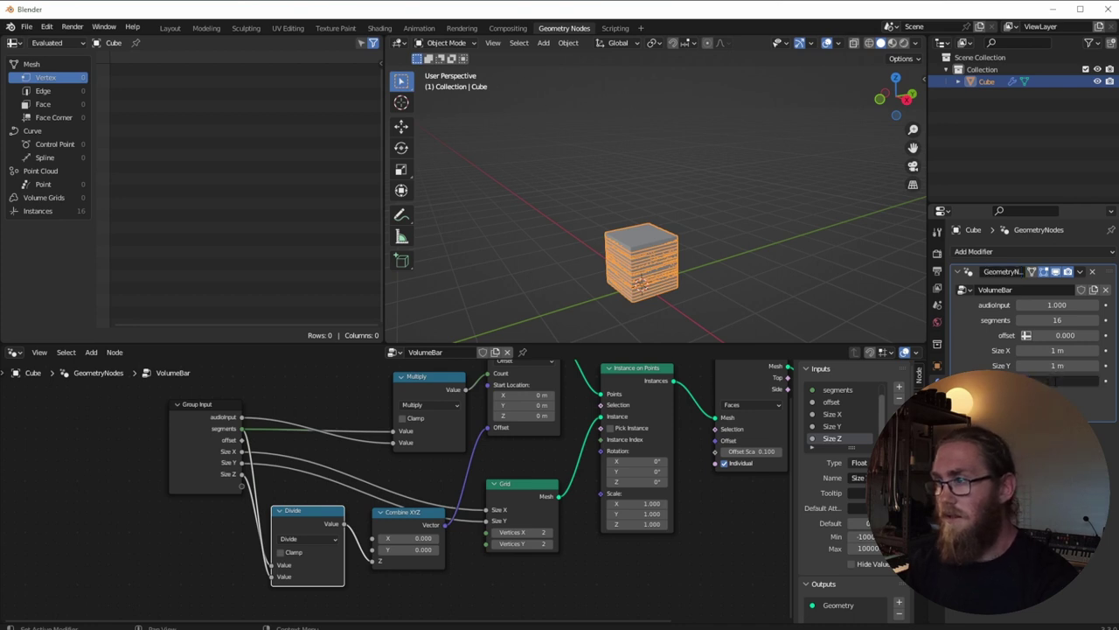
{"action": "key", "text": "Return"}
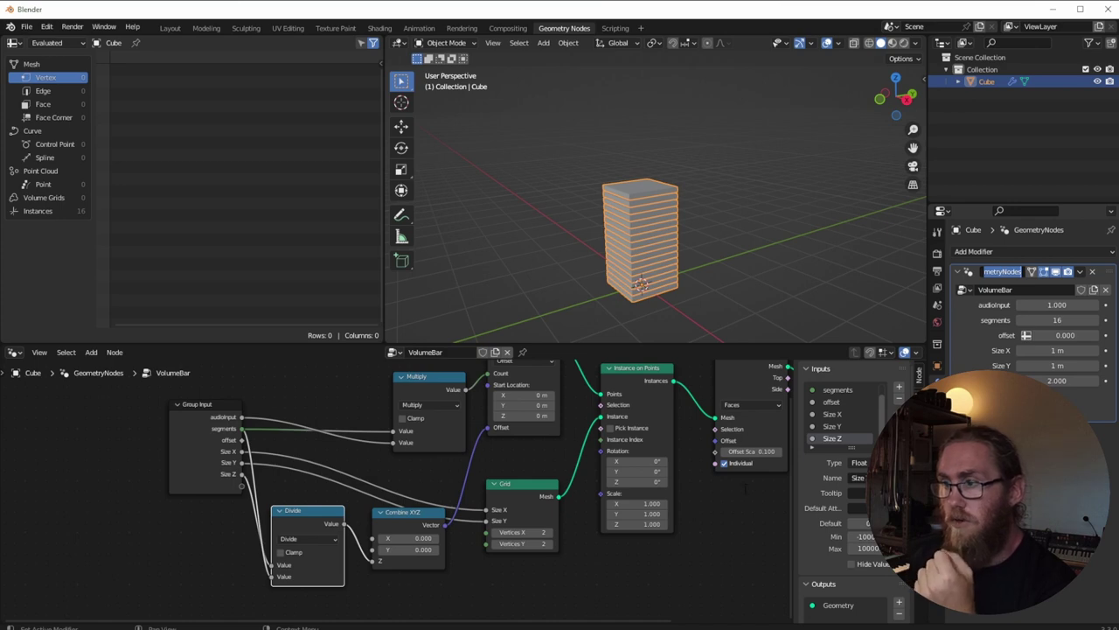
{"action": "key", "text": "Escape"}
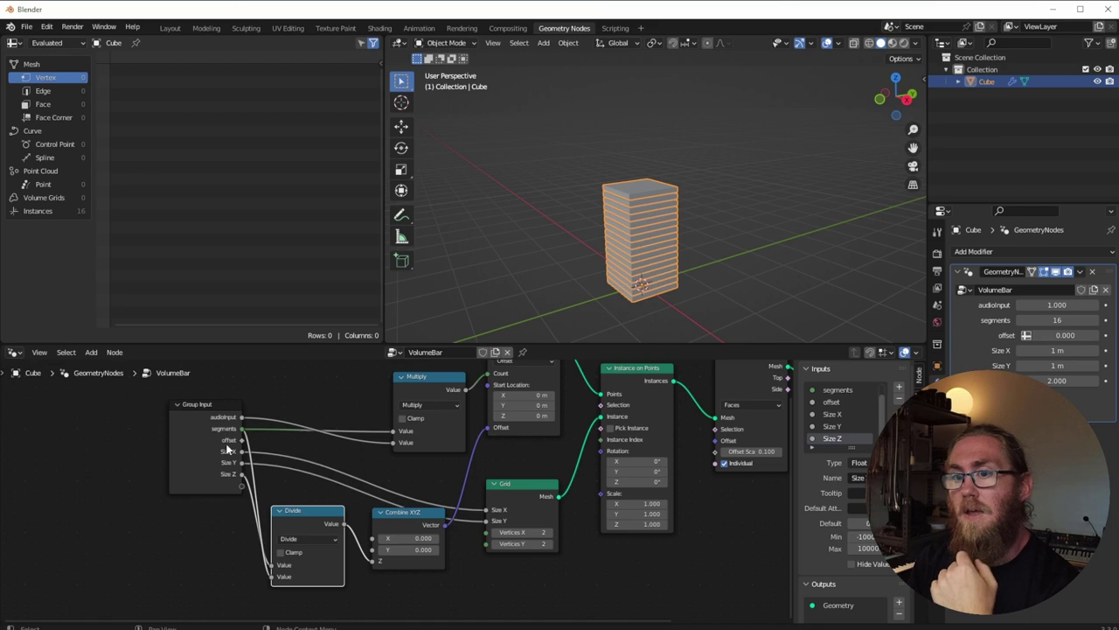
Duplicate the Divide node and place the copy beneath the Extrude Mesh node.
{"action": "left_click", "coordinate": [405, 521]}
{"action": "left_click", "coordinate": [316, 514]}
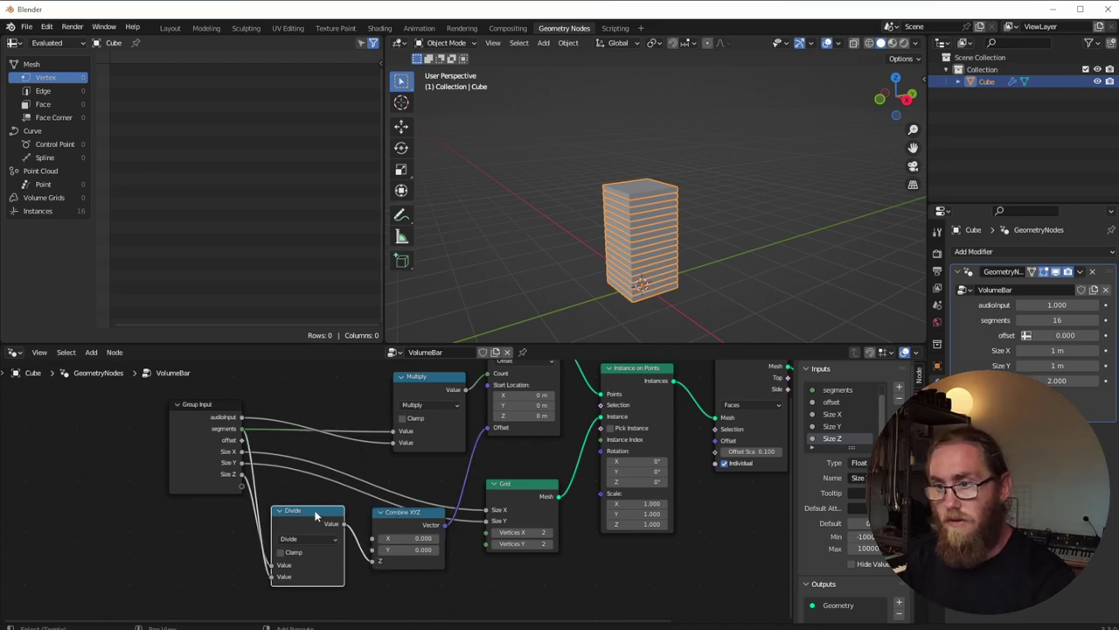
{"action": "key", "text": "shift+d"}
{"action": "left_click", "coordinate": [685, 531]}
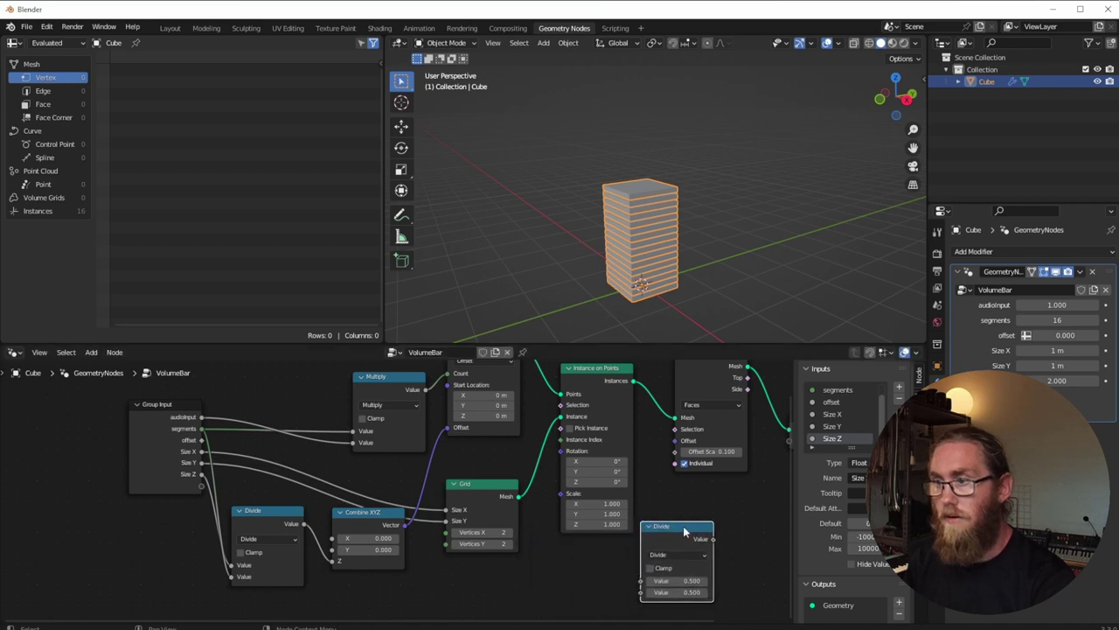
Connect the copied math node's output to Extrude Mesh's Offset Scale and change its operation to Multiply.
{"action": "middle_click_drag", "start_coordinate": [724, 480], "coordinate": [587, 530]}
{"action": "left_click_drag", "start_coordinate": [574, 409], "coordinate": [631, 405]}
{"action": "left_click_drag", "start_coordinate": [574, 588], "coordinate": [600, 501]}
{"action": "middle_click_drag", "start_coordinate": [511, 590], "coordinate": [636, 504]}
{"action": "left_click", "coordinate": [636, 511]}
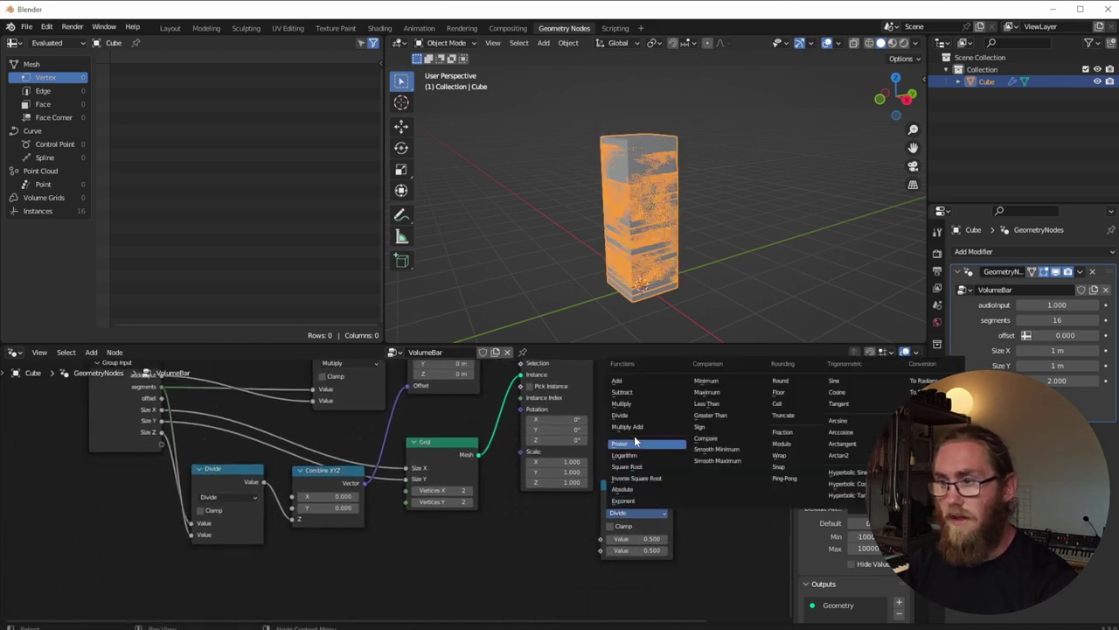
{"action": "left_click", "coordinate": [626, 402]}
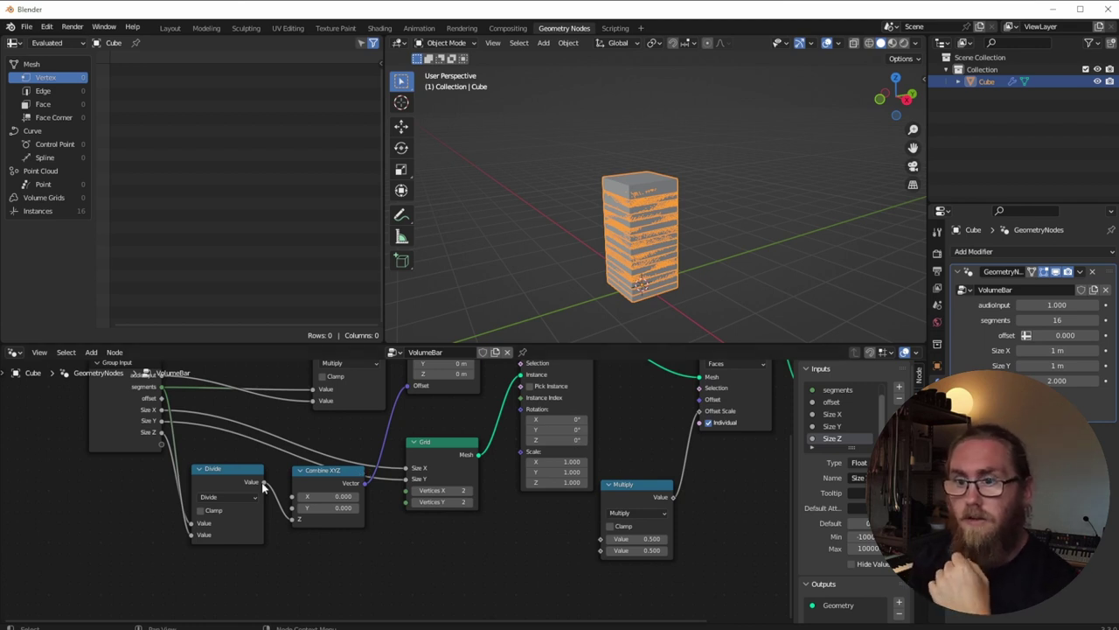
Link the Divide output and the offset group input to the new Multiply values, and raise offset to 1.04 in the modifier.
{"action": "left_click_drag", "start_coordinate": [262, 483], "coordinate": [599, 538]}
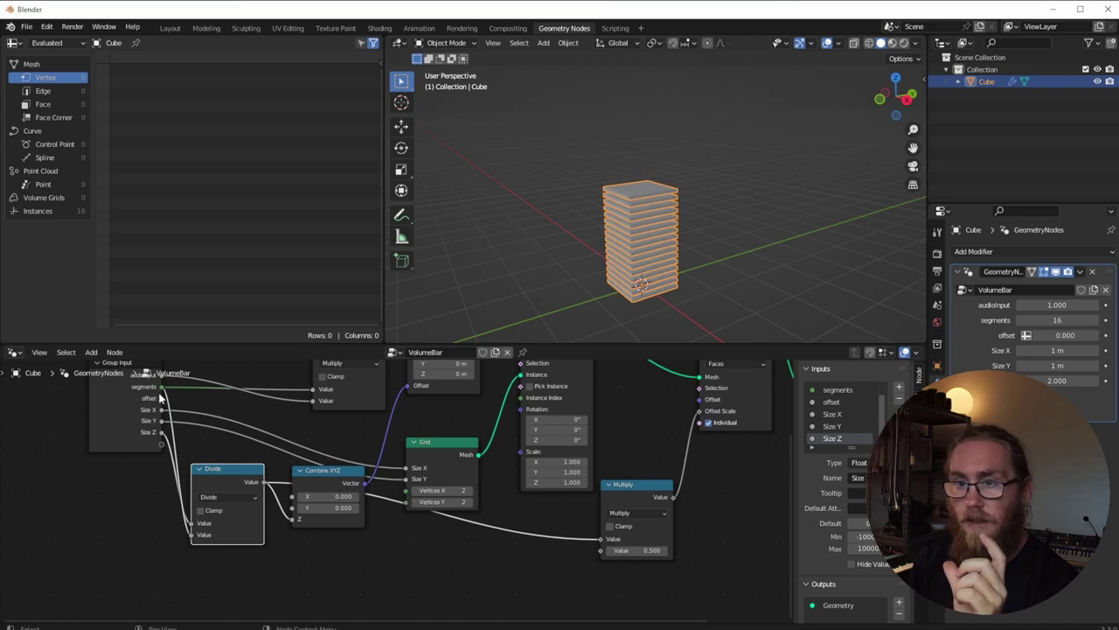
{"action": "left_click_drag", "start_coordinate": [160, 397], "coordinate": [600, 550]}
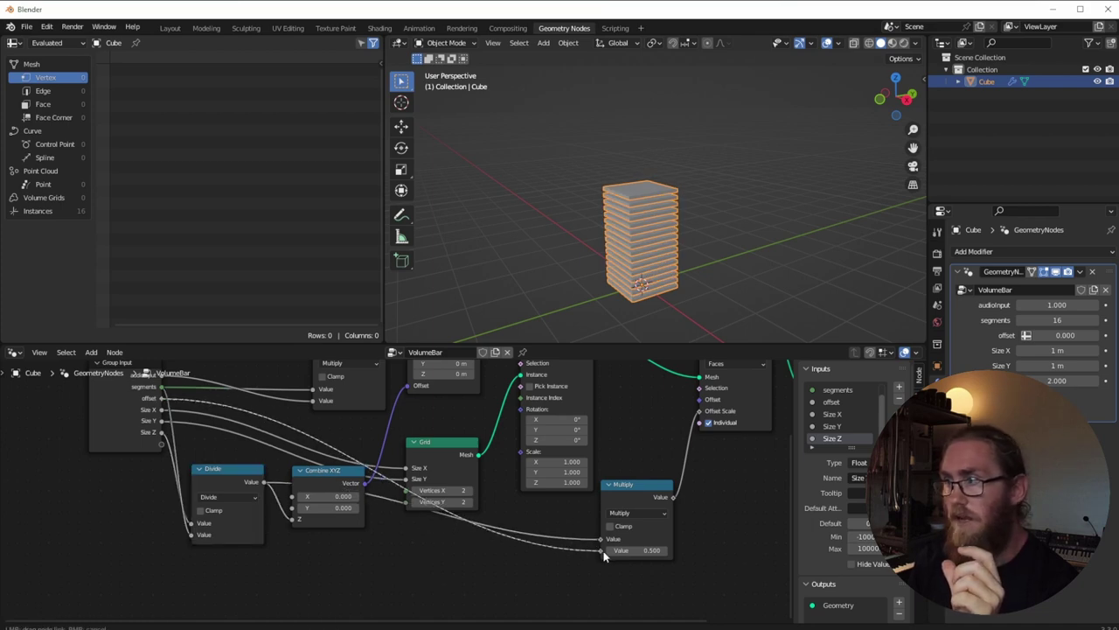
{"action": "scroll", "coordinate": [648, 201], "scroll_direction": "up", "scroll_amount": 5}
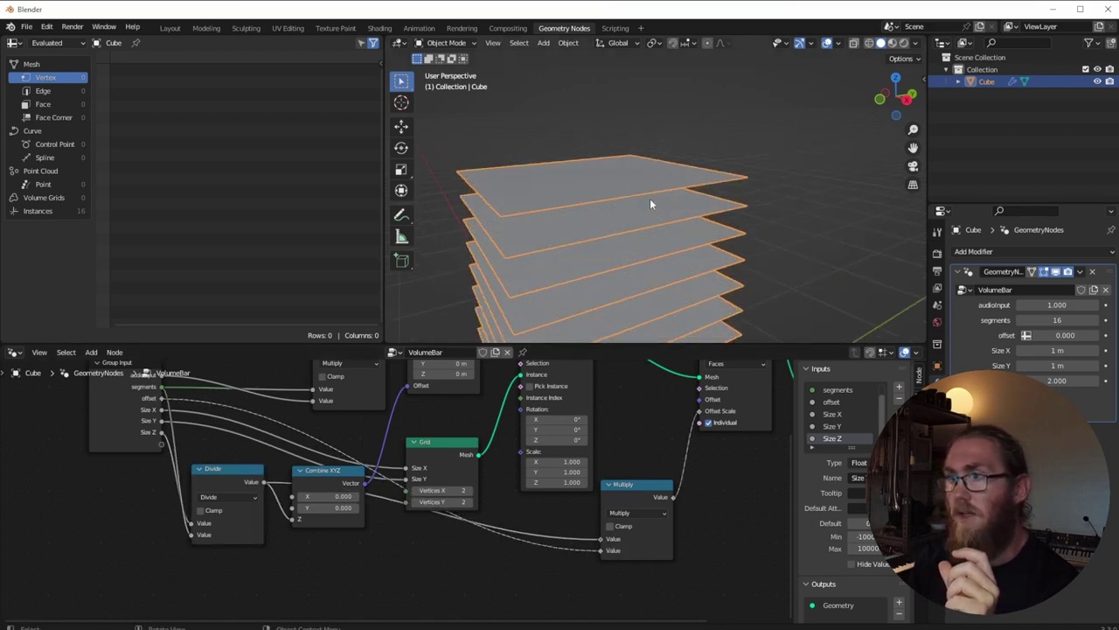
{"action": "left_click_drag", "start_coordinate": [1056, 335], "coordinate": [1113, 335]}
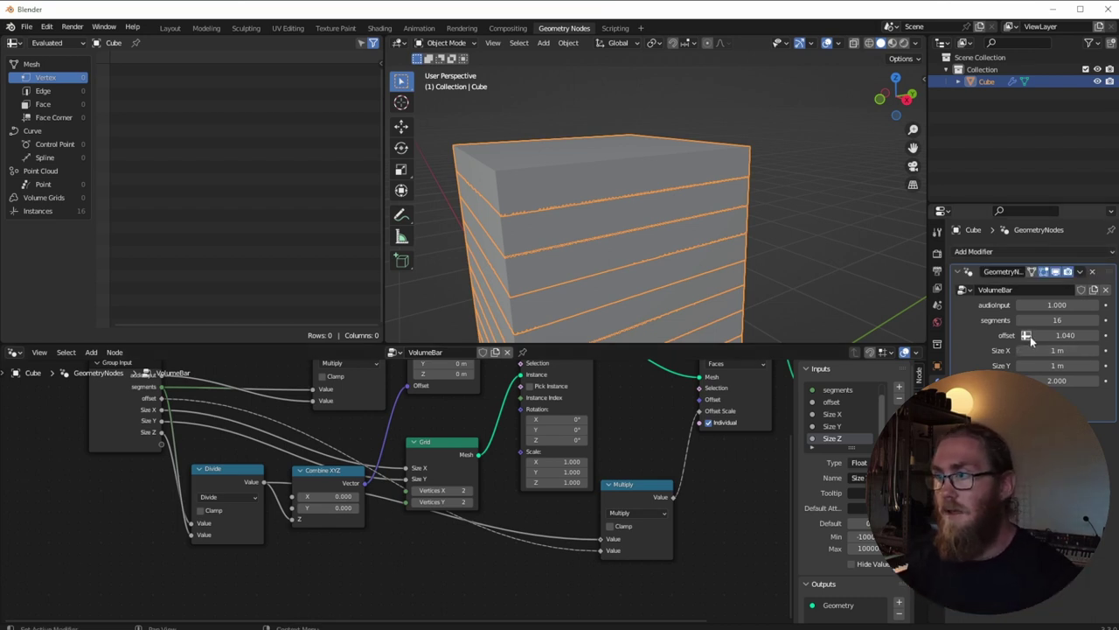
Limit the offset group input to a minimum of 0 and a maximum of 1.
{"action": "left_click", "coordinate": [835, 403]}
{"action": "left_click", "coordinate": [861, 536]}
{"action": "key", "text": "BackSpace"}
{"action": "type", "text": "0"}
{"action": "key", "text": "Tab"}
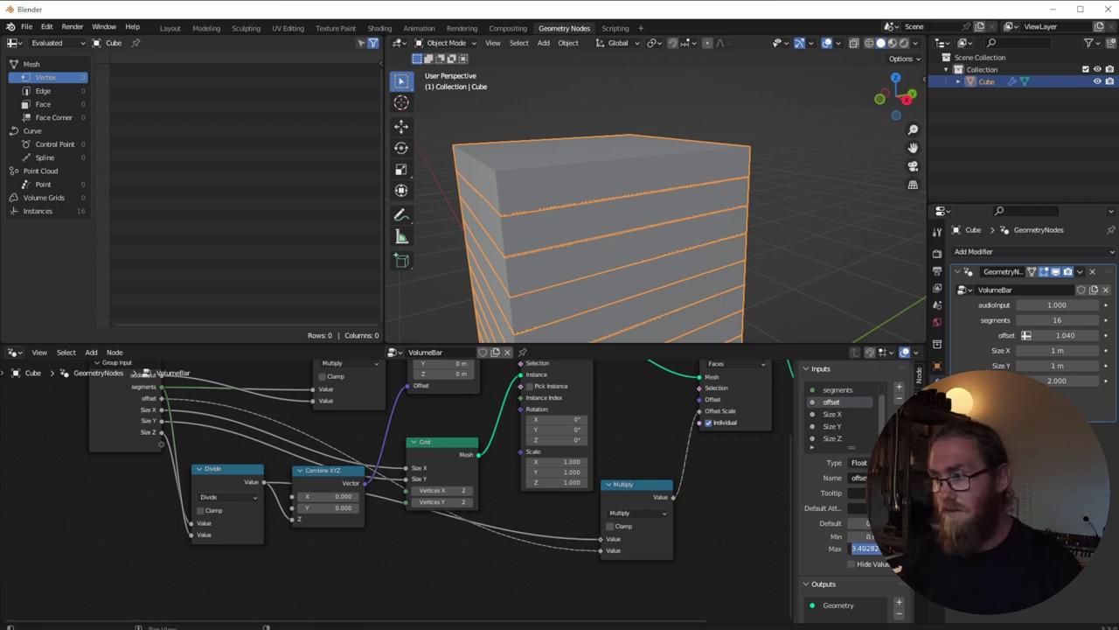
{"action": "type", "text": "1"}
{"action": "key", "text": "Tab"}
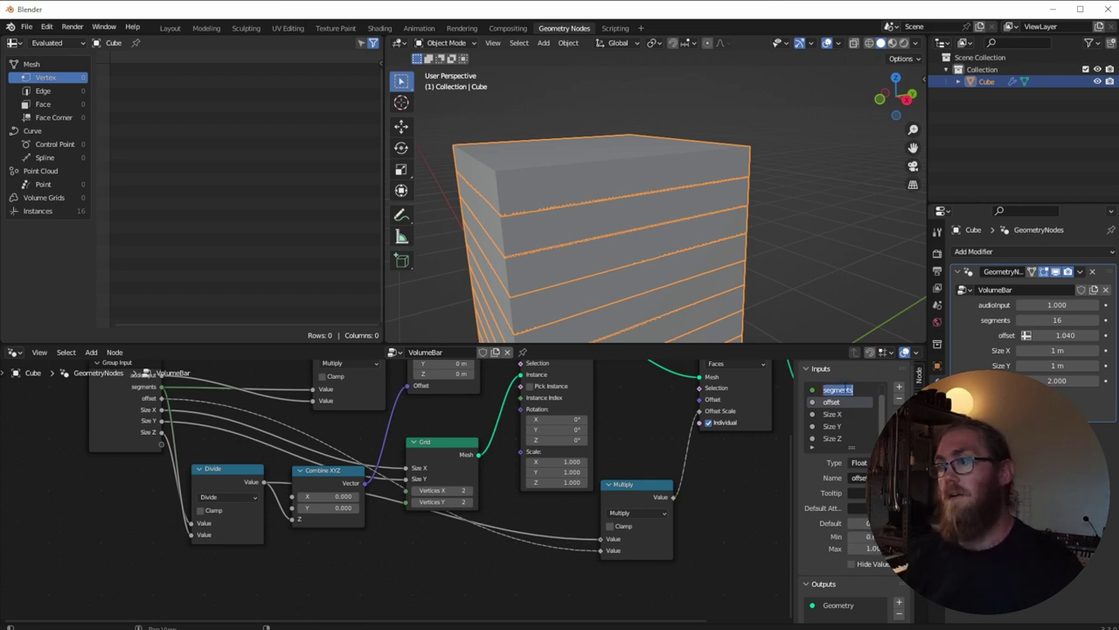
Set offset to 0.55 in the modifier and try out the Size X and Size Z values.
{"action": "mouse_move", "coordinate": [1027, 335]}
{"action": "left_mouse_down"}
{"action": "mouse_move", "coordinate": [997, 335]}
{"action": "mouse_move", "coordinate": [1027, 335]}
{"action": "left_mouse_up"}
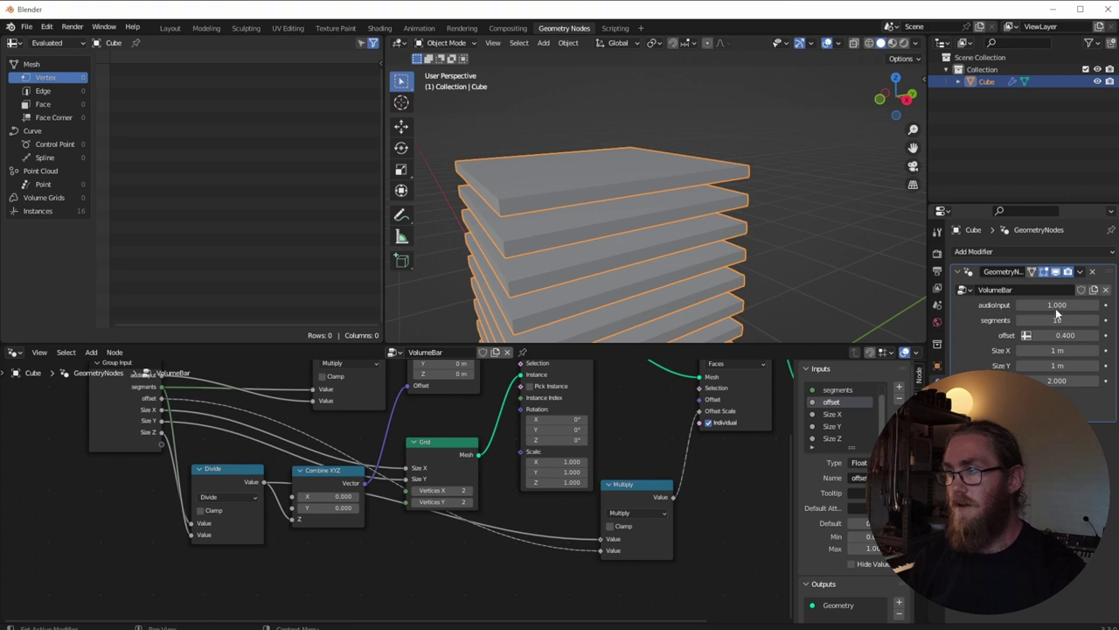
{"action": "key", "text": "BackSpace"}
{"action": "left_click_drag", "start_coordinate": [1028, 305], "coordinate": [1072, 335]}
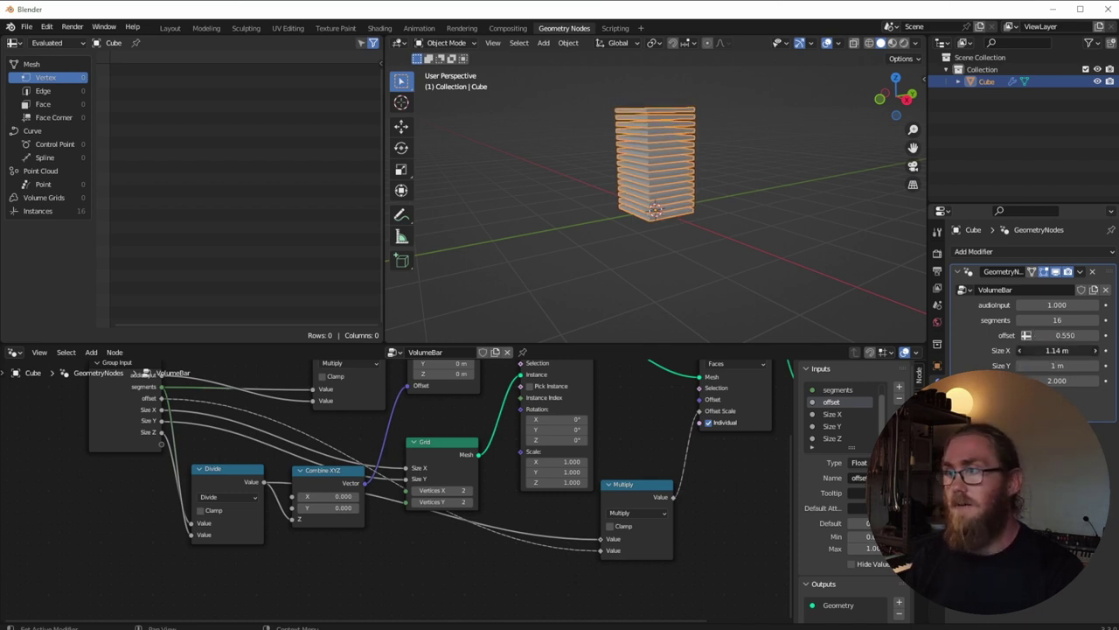
{"action": "mouse_move", "coordinate": [1056, 381]}
{"action": "left_mouse_down"}
{"action": "mouse_move", "coordinate": [1080, 381]}
{"action": "mouse_move", "coordinate": [1050, 380]}
{"action": "left_mouse_up"}
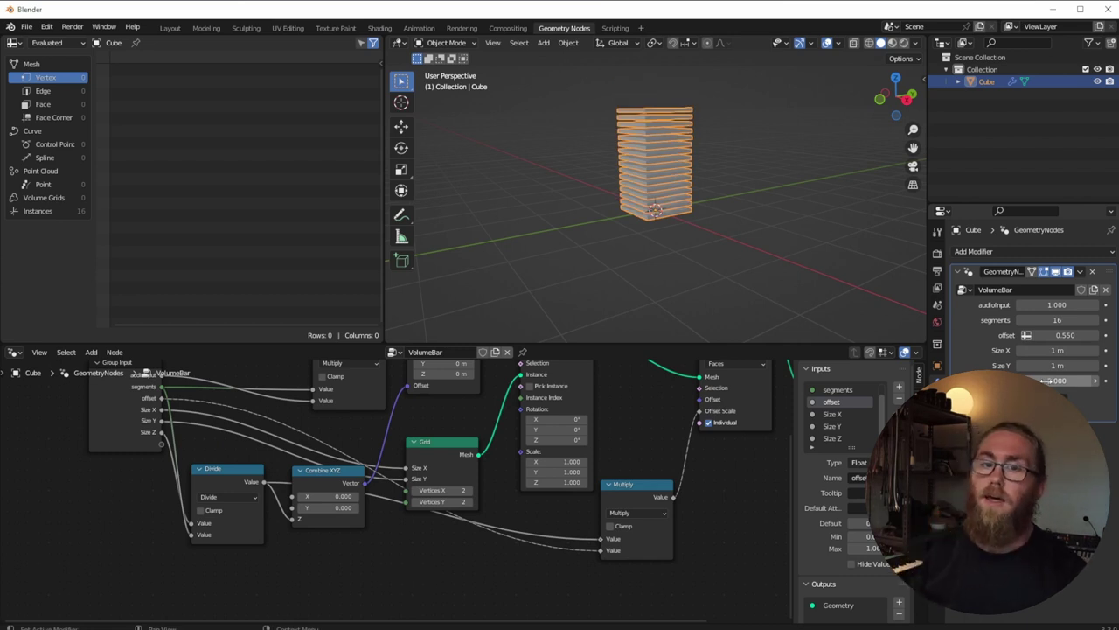
{"action": "left_click_drag", "start_coordinate": [1049, 380], "coordinate": [1073, 380]}
Move Extrude Mesh closer to Instance on Points, and replace the spreadsheet with a slightly widened Shader Editor.
{"action": "middle_click_drag", "start_coordinate": [721, 459], "coordinate": [591, 522]}
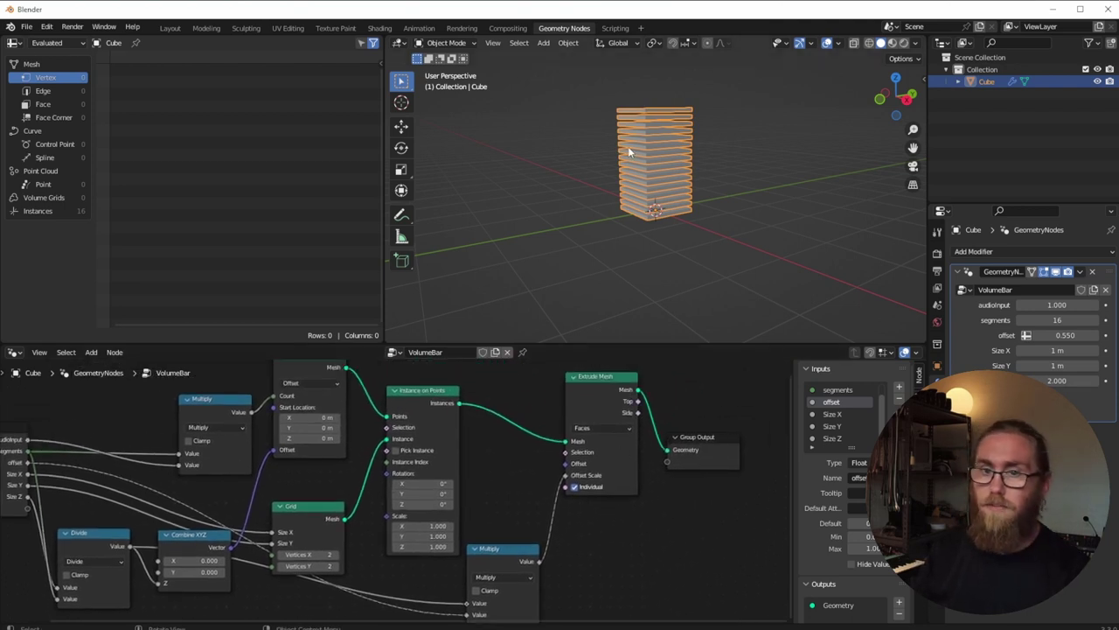
{"action": "left_click_drag", "start_coordinate": [604, 379], "coordinate": [584, 404]}
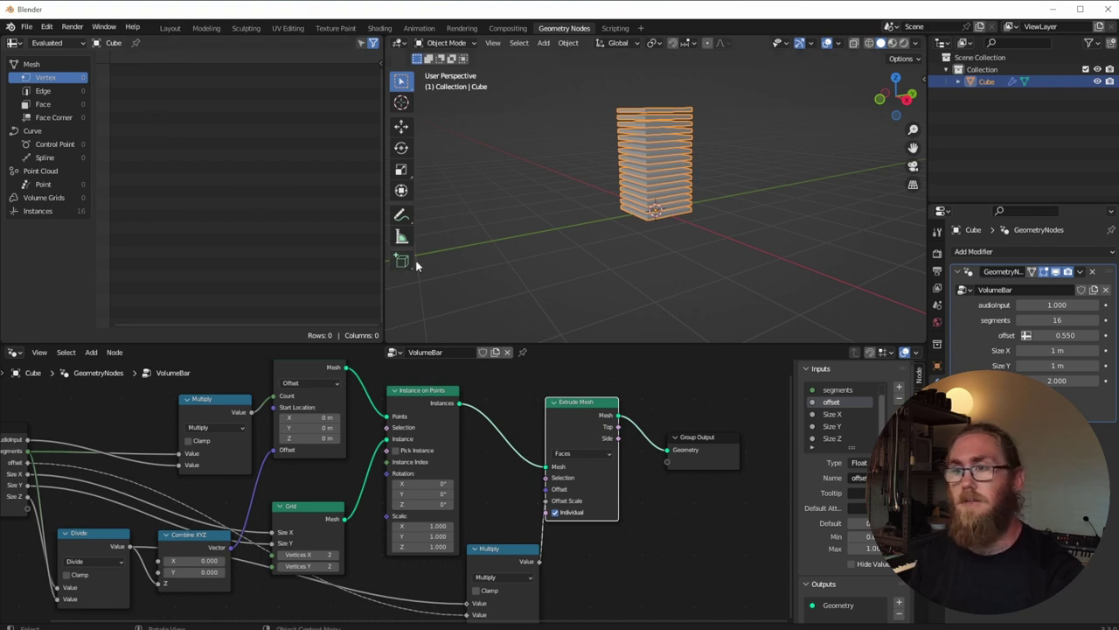
{"action": "left_click", "coordinate": [11, 43]}
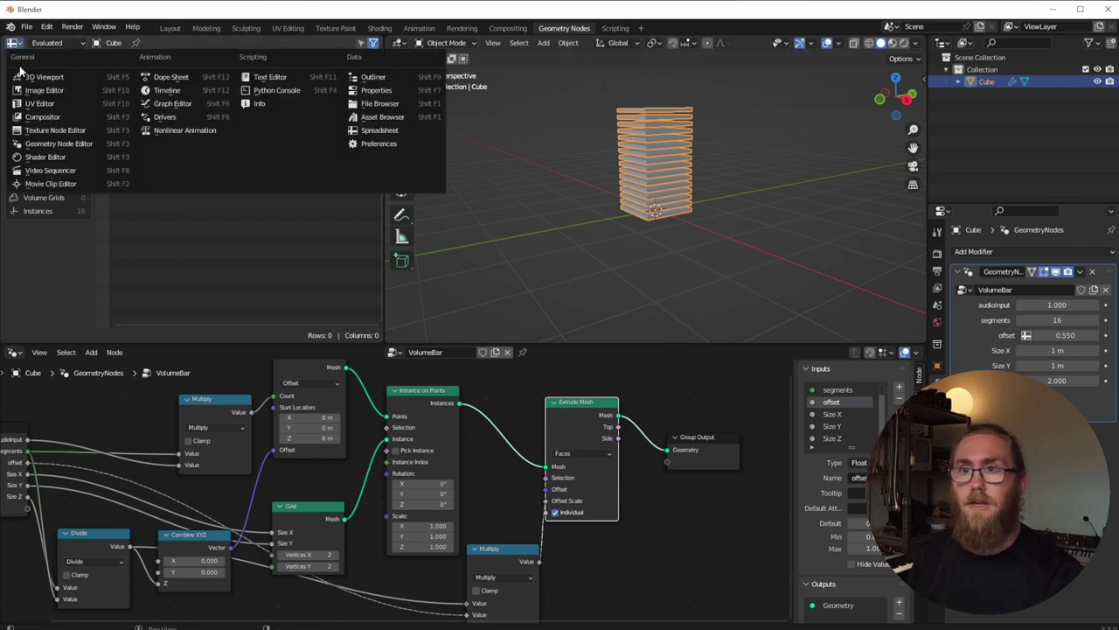
{"action": "left_click", "coordinate": [63, 160]}
{"action": "left_click_drag", "start_coordinate": [382, 272], "coordinate": [428, 275]}
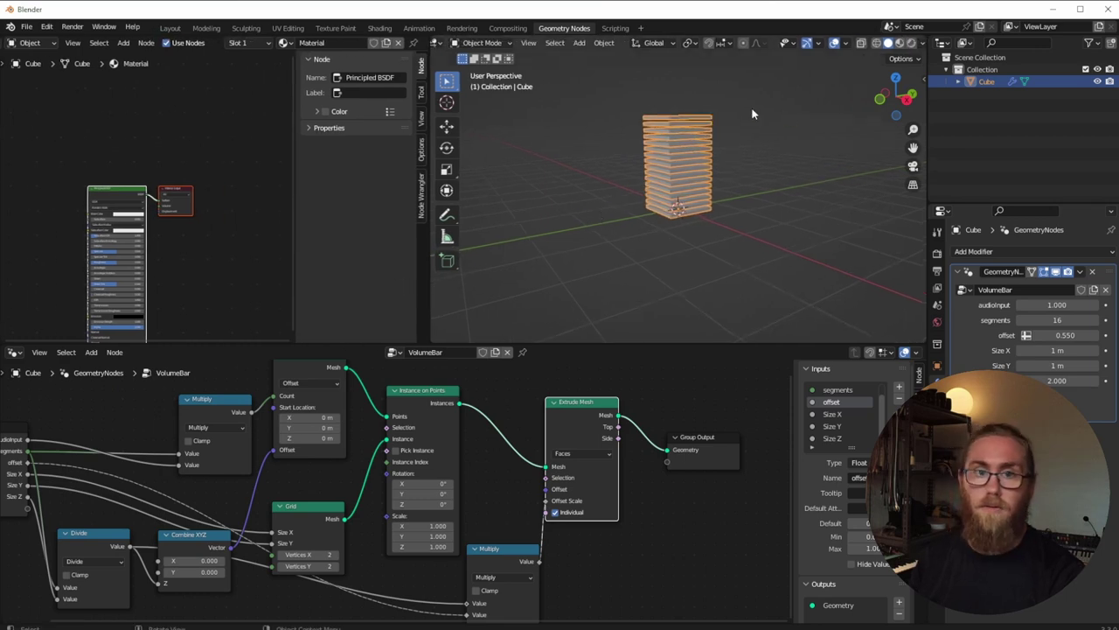
Switch the 3D viewport to Material Preview and set the Principled BSDF base color to red.
{"action": "left_click", "coordinate": [899, 43]}
{"action": "middle_click_drag", "start_coordinate": [687, 95], "coordinate": [702, 168]}
{"action": "scroll", "coordinate": [659, 175], "scroll_direction": "up", "scroll_amount": 3}
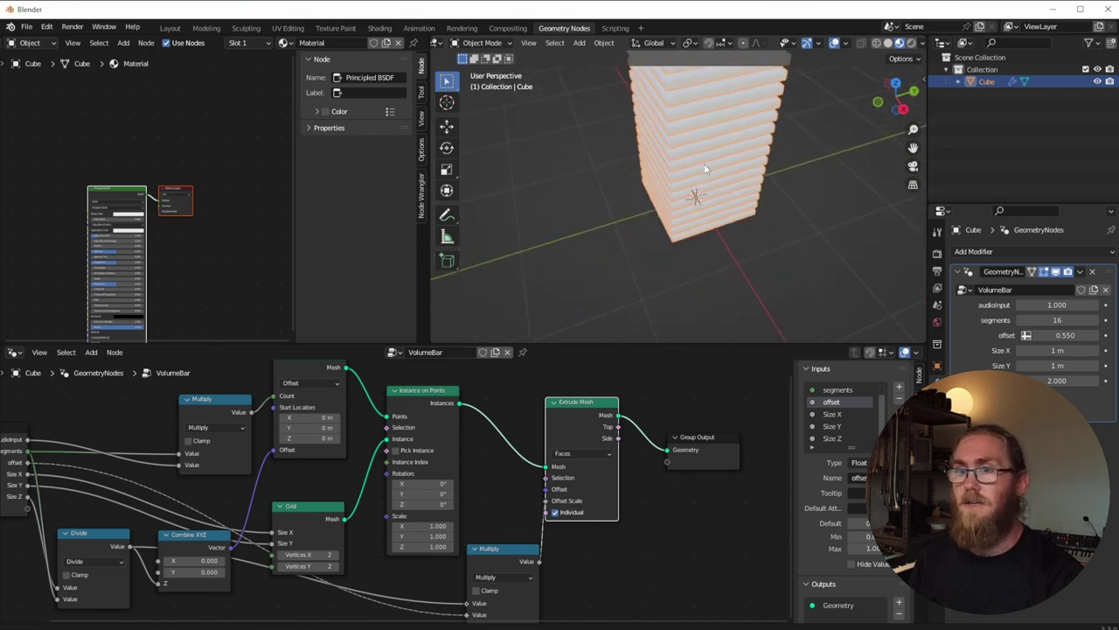
{"action": "scroll", "coordinate": [135, 216], "scroll_direction": "up", "scroll_amount": 5}
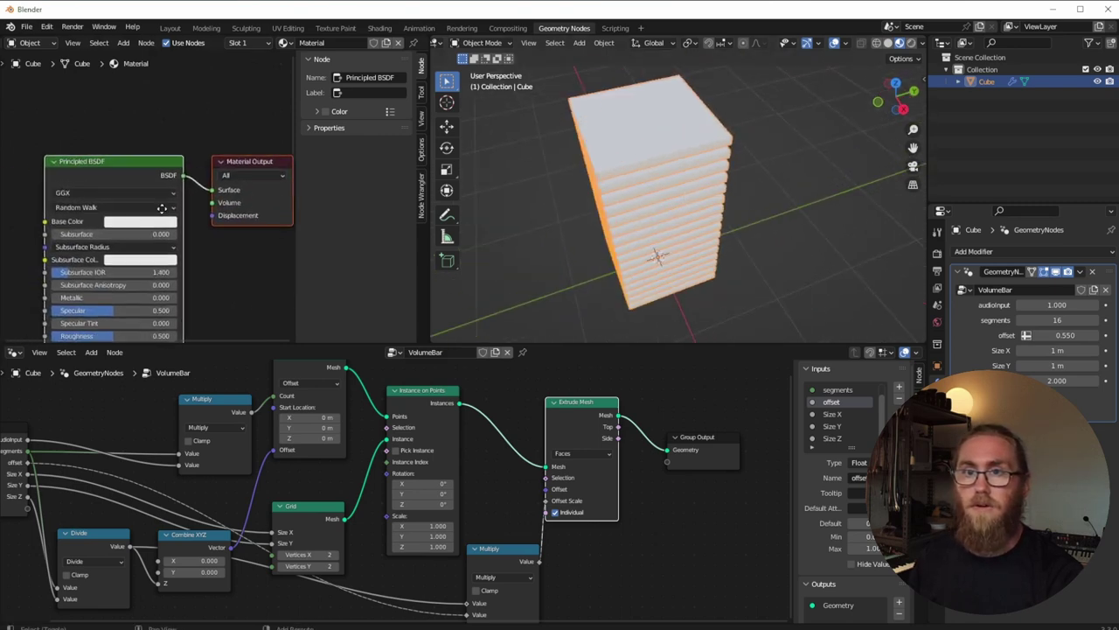
{"action": "left_click", "coordinate": [155, 193]}
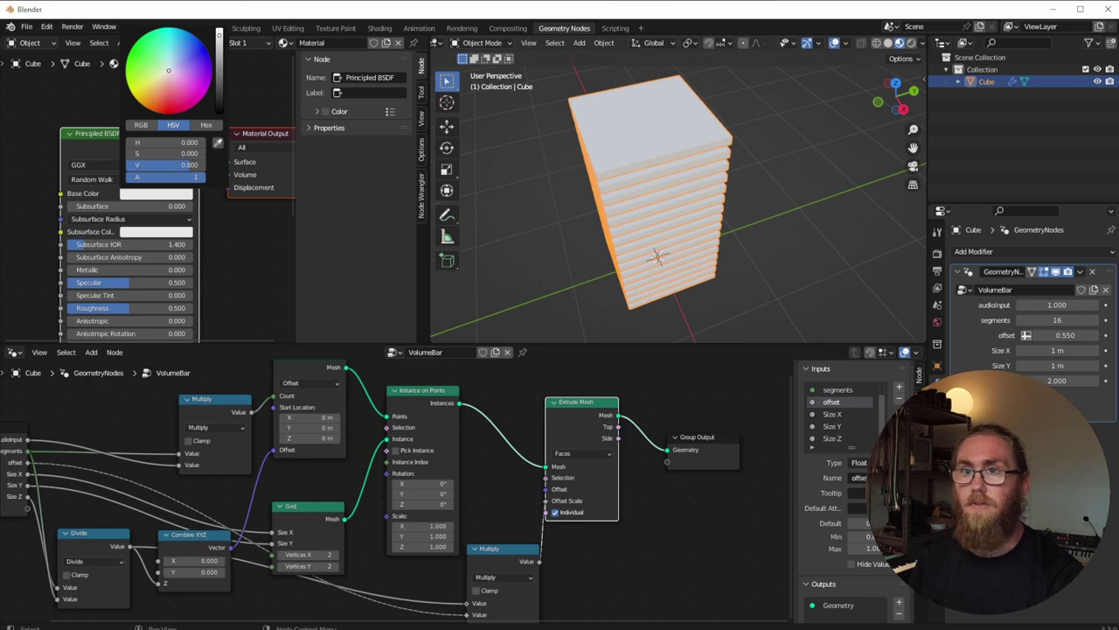
{"action": "left_click", "coordinate": [208, 70]}
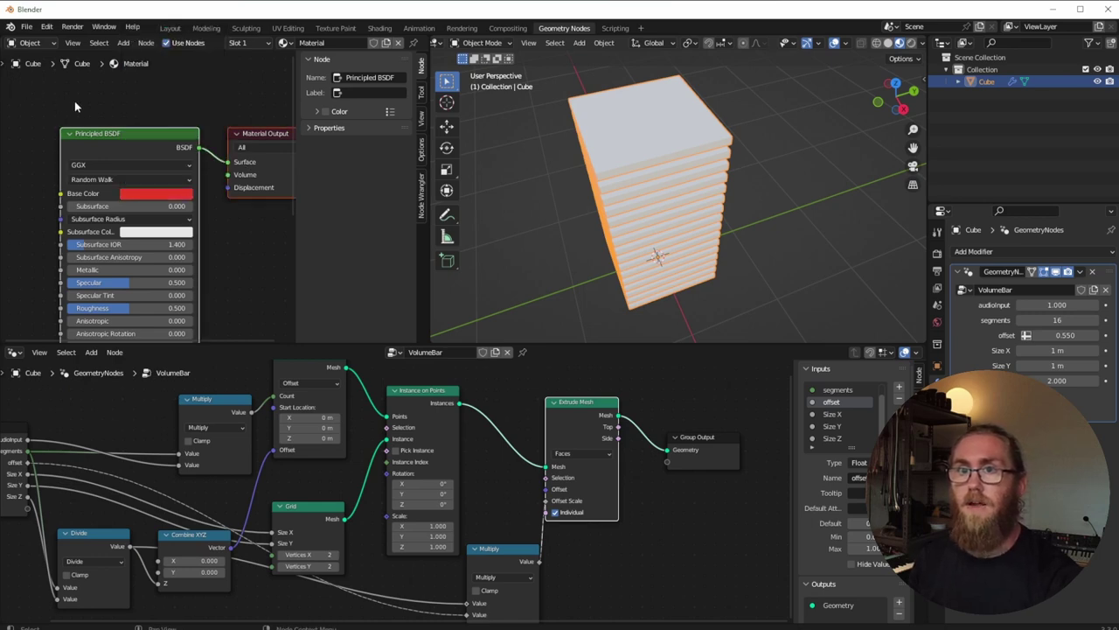
Make room before Group Output and insert a Set Material node between Extrude Mesh and Group Output.
{"action": "middle_click_drag", "start_coordinate": [677, 503], "coordinate": [508, 509]}
{"action": "left_click_drag", "start_coordinate": [538, 445], "coordinate": [612, 441]}
{"action": "left_click", "coordinate": [502, 491]}
{"action": "key", "text": "shift+a"}
{"action": "left_click", "coordinate": [482, 373]}
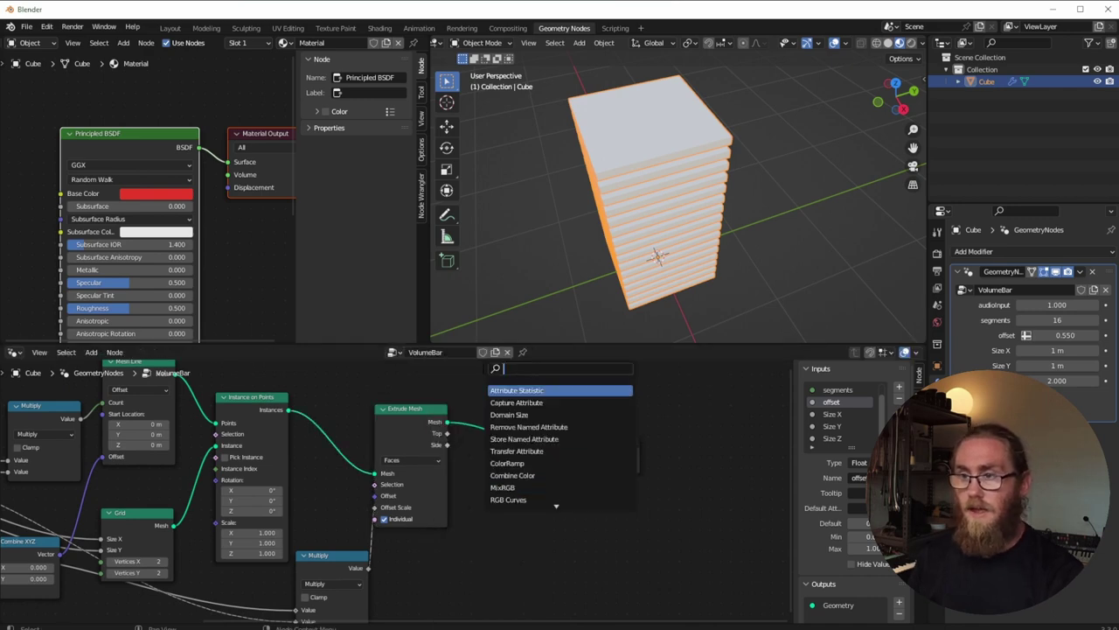
{"action": "type", "text": "set ma"}
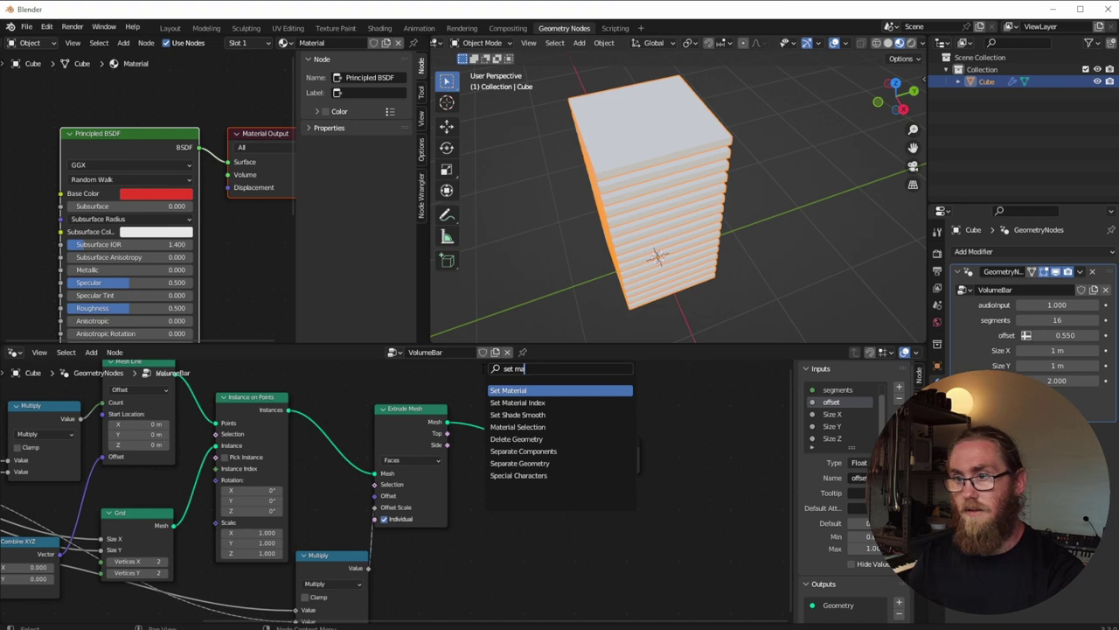
{"action": "key", "text": "Return"}
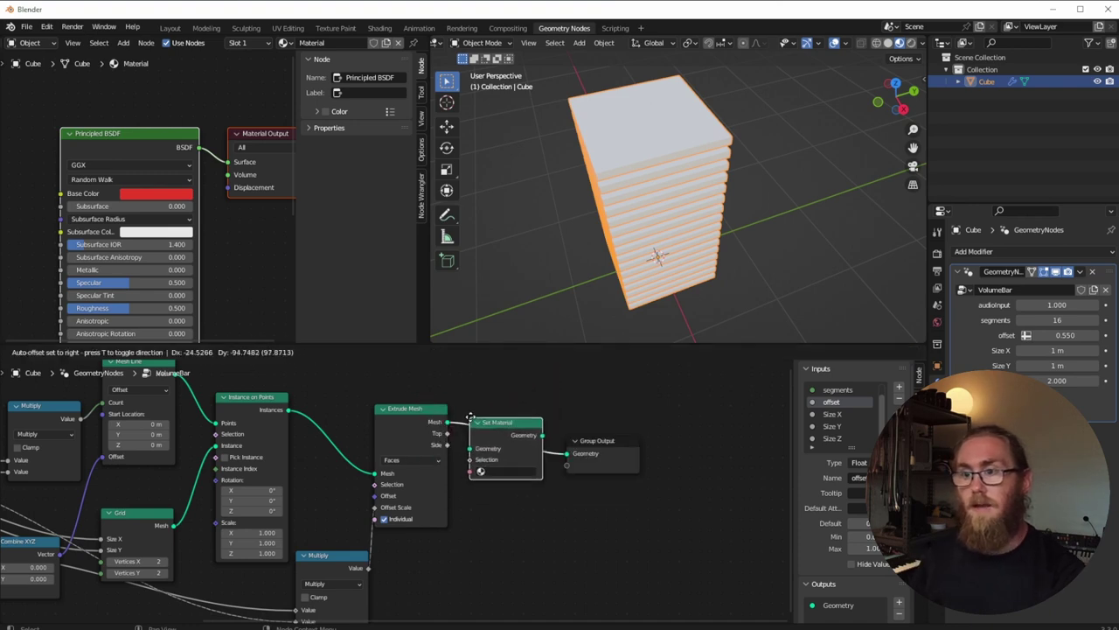
{"action": "left_click", "coordinate": [477, 422]}
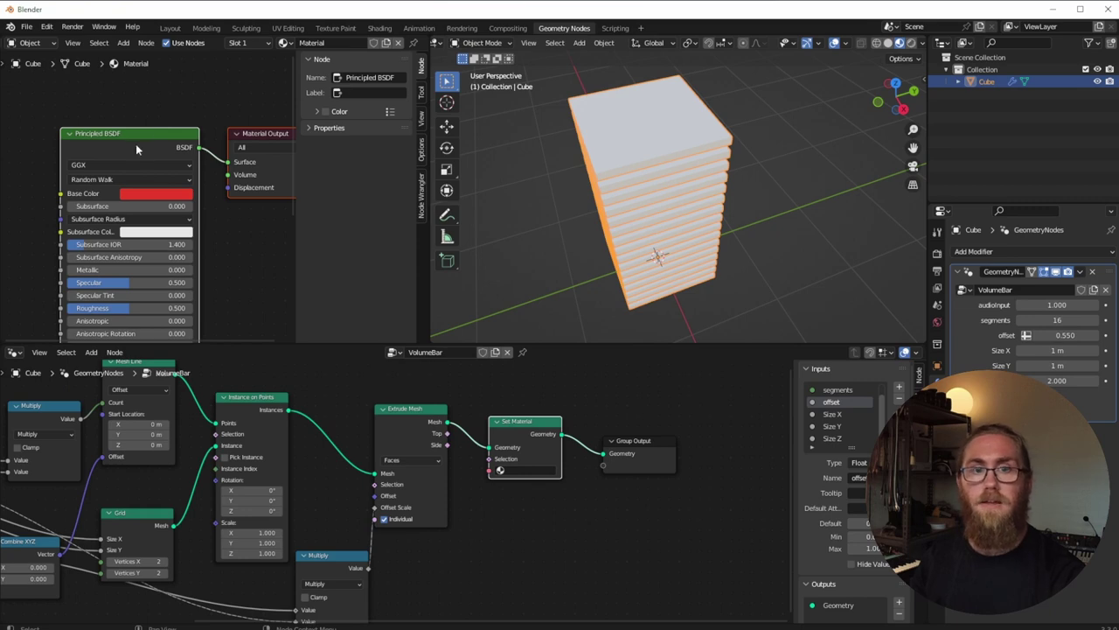
{"action": "middle_click_drag", "start_coordinate": [228, 311], "coordinate": [243, 150]}
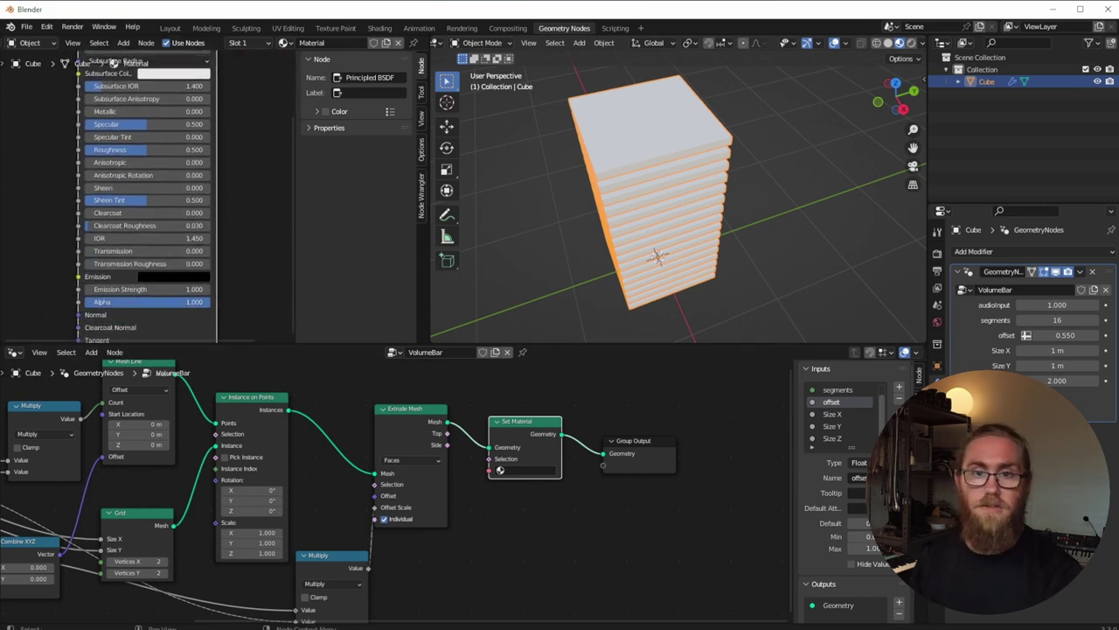
{"action": "middle_click_drag", "start_coordinate": [67, 195], "coordinate": [18, 188]}
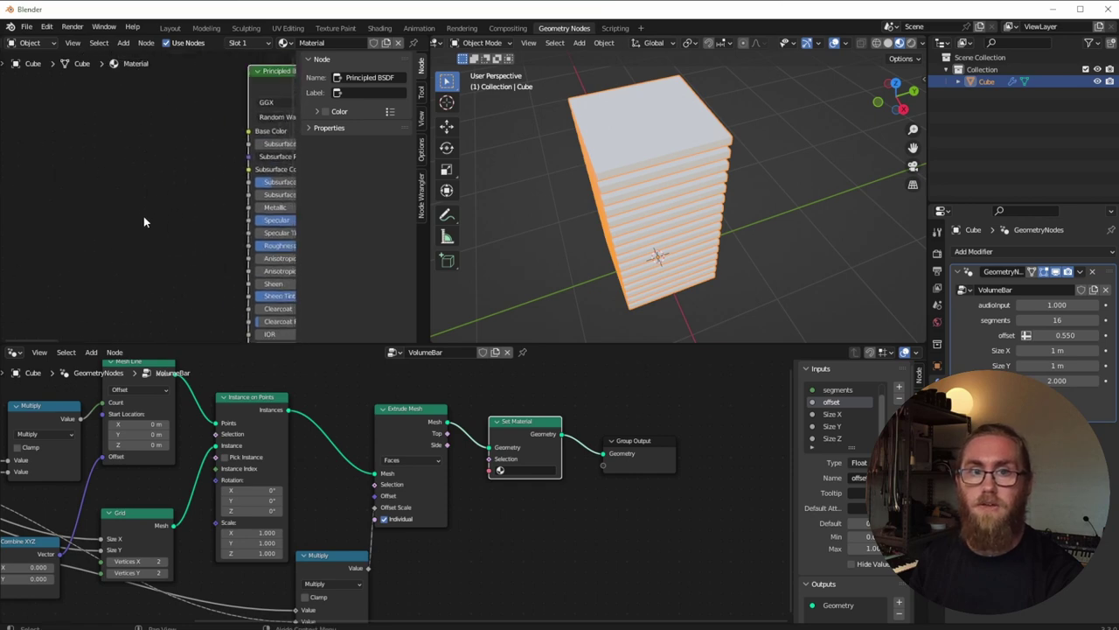
{"action": "middle_click_drag", "start_coordinate": [222, 237], "coordinate": [60, 230]}
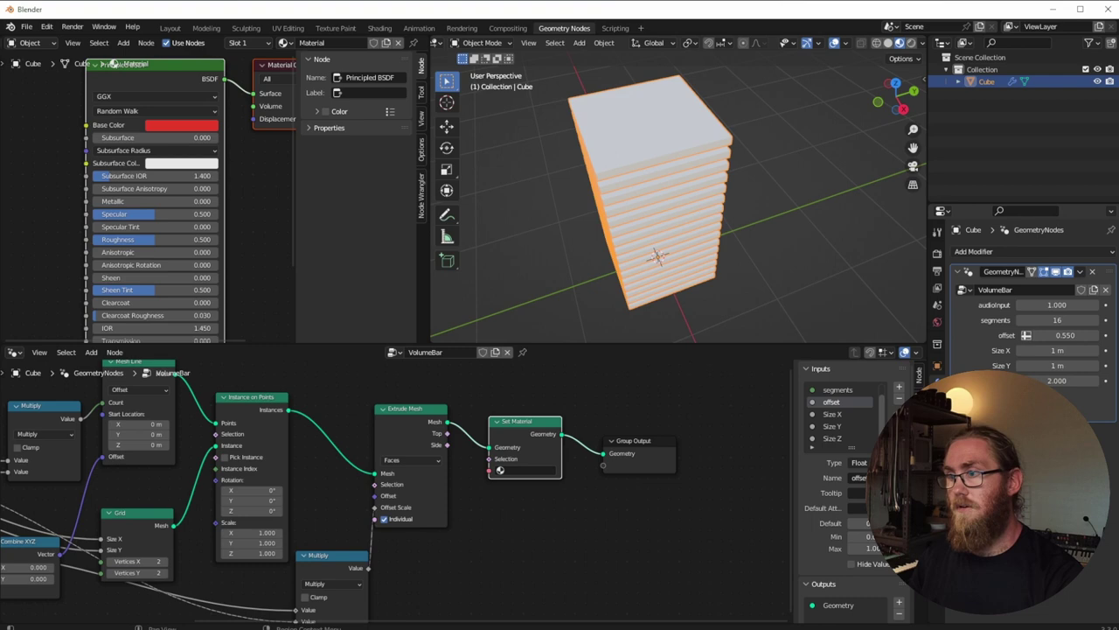
Rename the cube's material to volumeBar_Mat in the material properties.
{"action": "left_click", "coordinate": [937, 471]}
{"action": "double_click", "coordinate": [1018, 303]}
{"action": "type", "text": "Volume Bar Ma"}
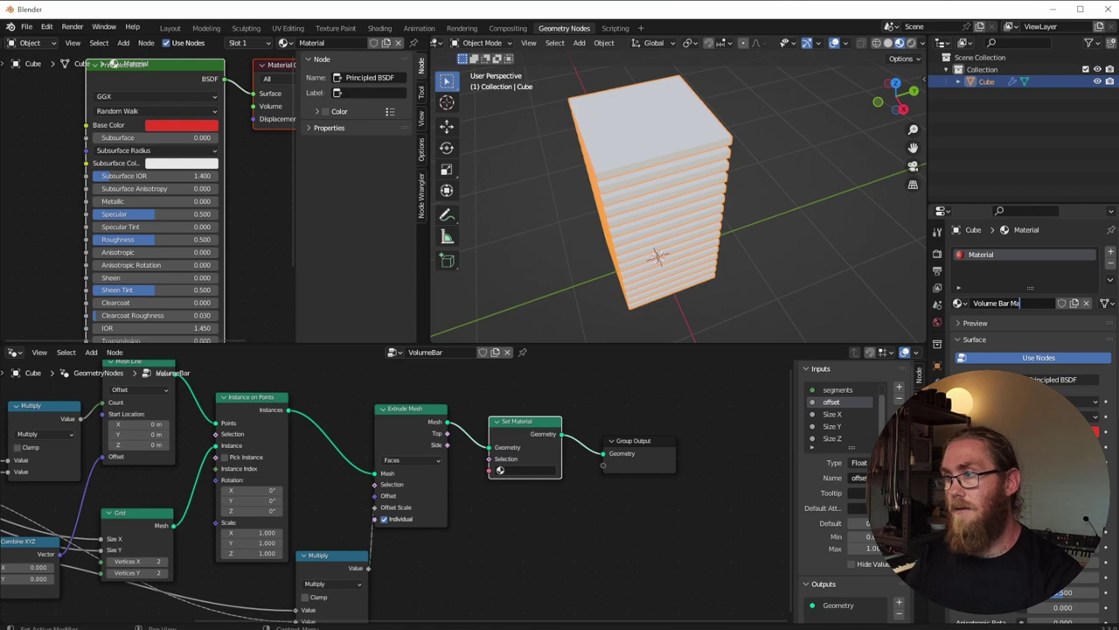
{"action": "type", "text": "t"}
{"action": "key", "text": "Return"}
{"action": "key", "text": "BackSpace"}
{"action": "type", "text": "v"}
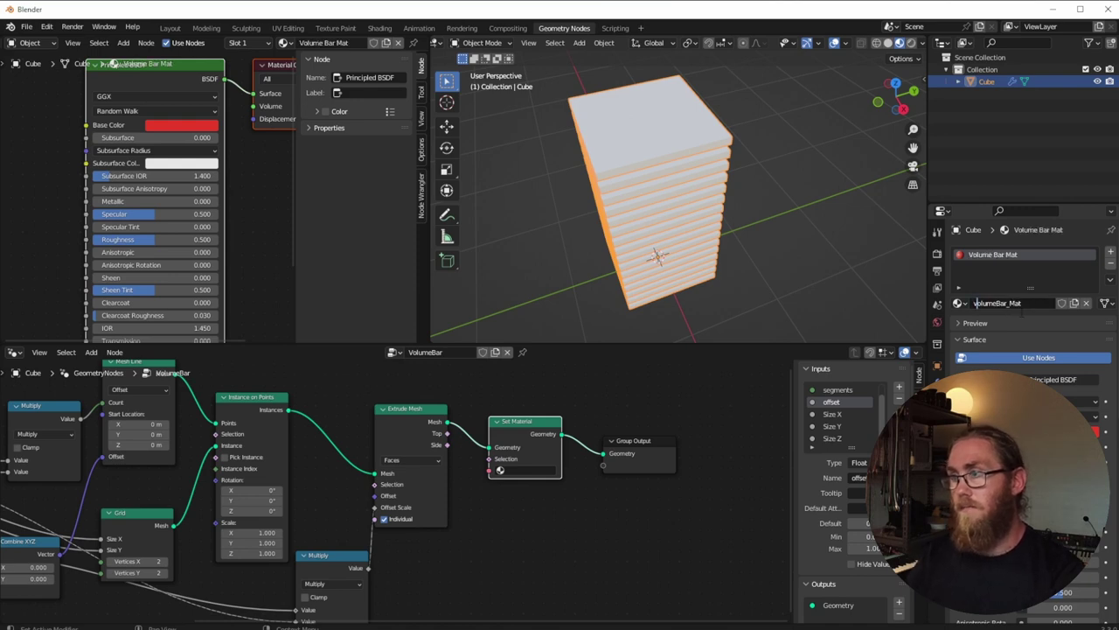
{"action": "key", "text": "Return"}
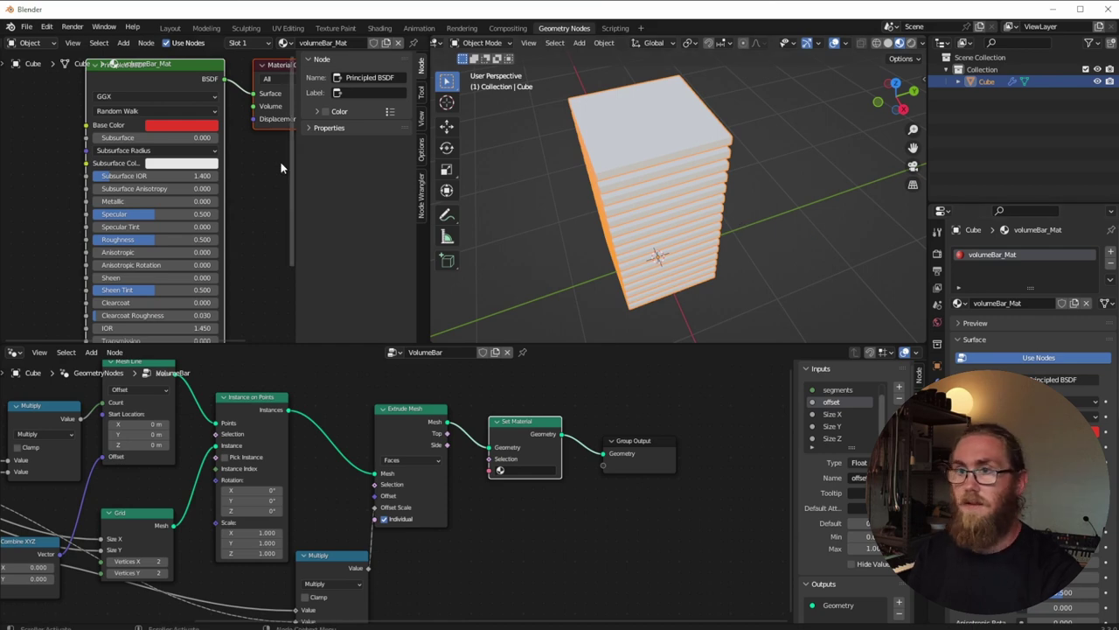
Assign the volumeBar_Mat material in the Set Material node.
{"action": "left_click", "coordinate": [901, 46]}
{"action": "left_click", "coordinate": [899, 44]}
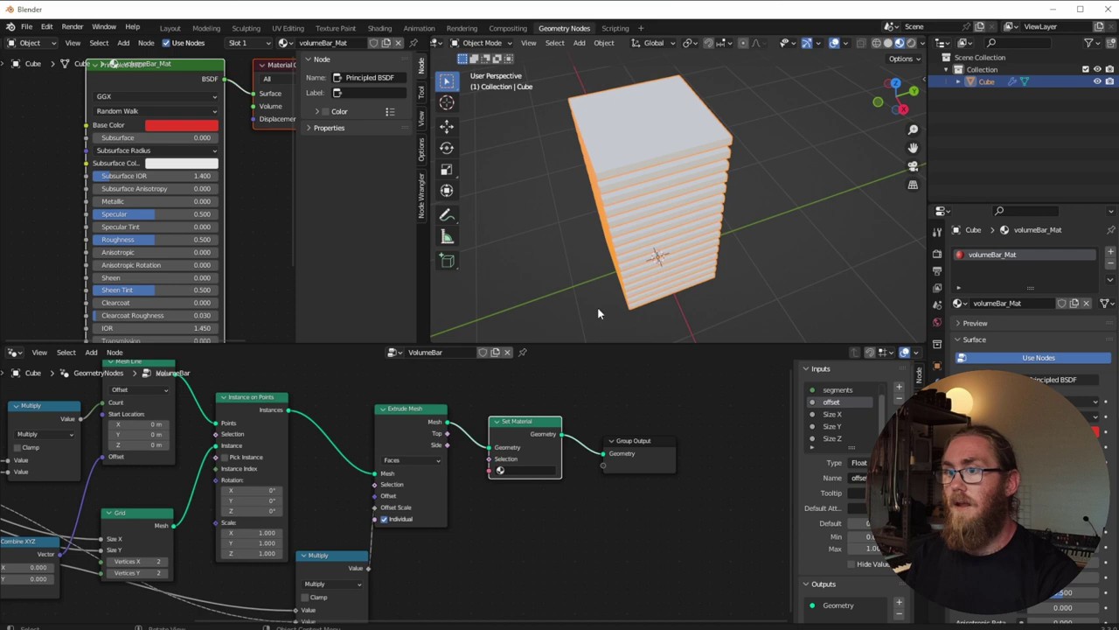
{"action": "left_click", "coordinate": [506, 472]}
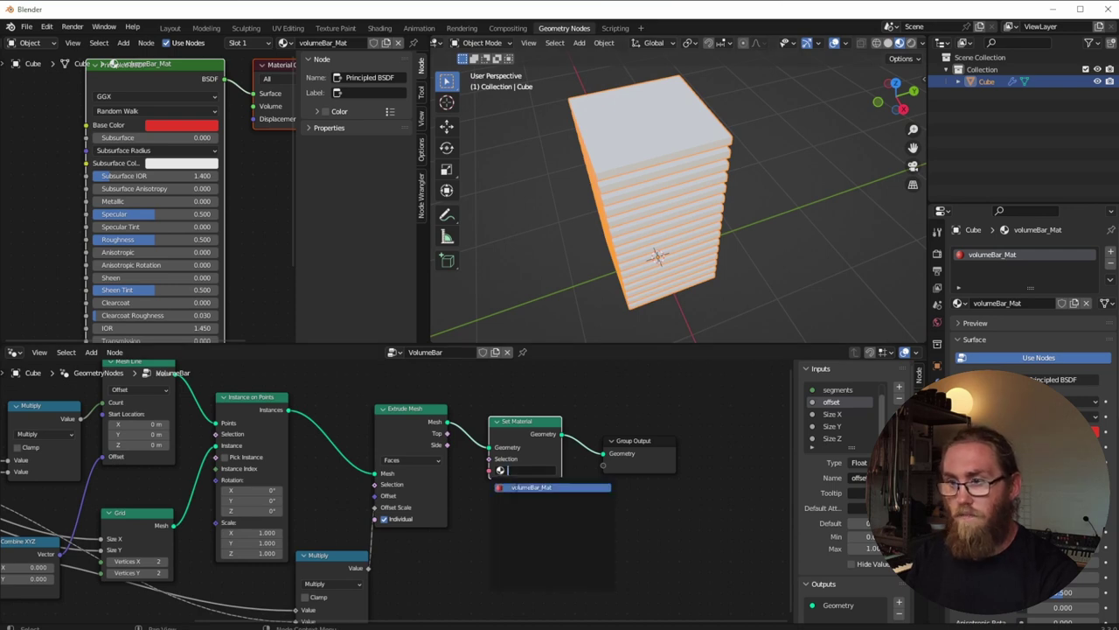
{"action": "left_click", "coordinate": [525, 487]}
{"action": "middle_click_drag", "start_coordinate": [627, 244], "coordinate": [662, 236]}
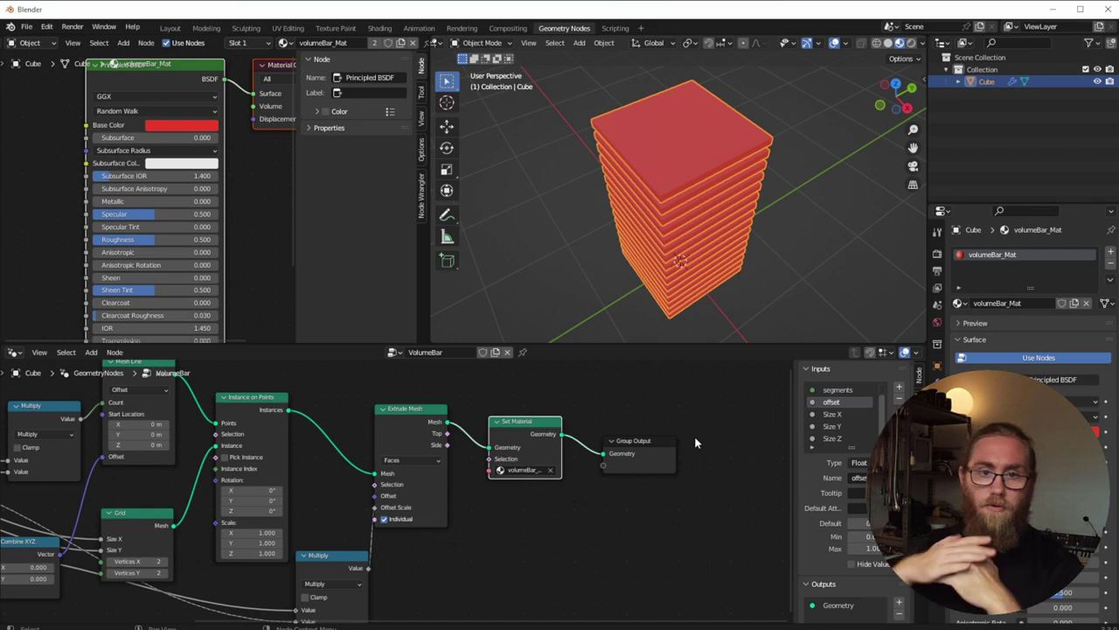
Add a Gradient Texture node to the material and connect its Color output to the Principled BSDF's Base Color.
{"action": "scroll", "coordinate": [397, 494], "scroll_direction": "down", "scroll_amount": 1}
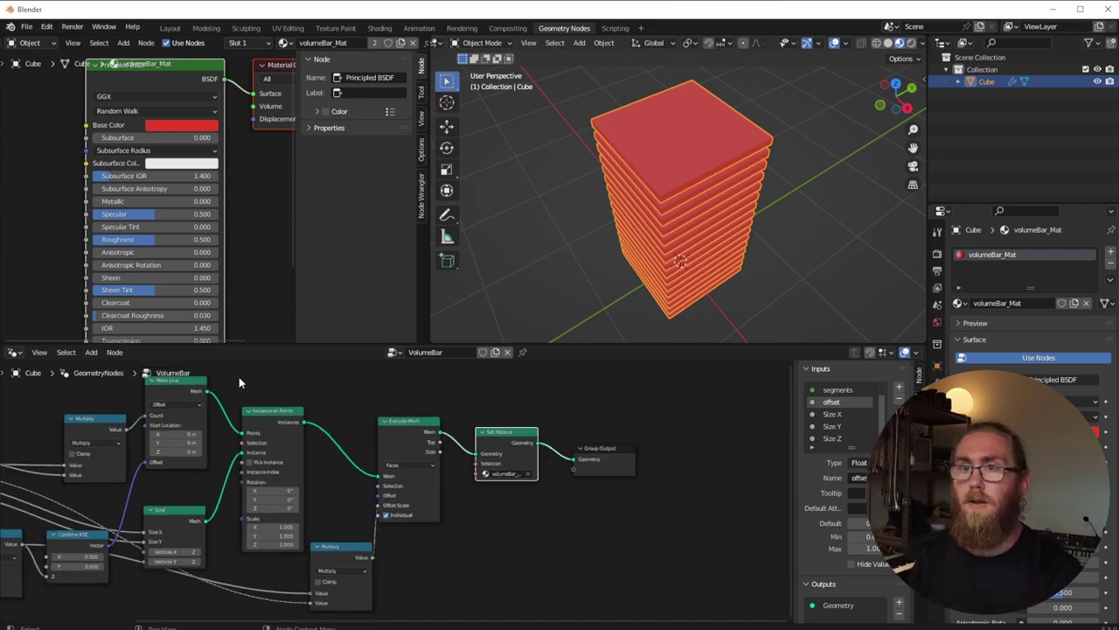
{"action": "middle_click_drag", "start_coordinate": [260, 166], "coordinate": [292, 181]}
{"action": "scroll", "coordinate": [67, 187], "scroll_direction": "down", "scroll_amount": 3}
{"action": "middle_click_drag", "start_coordinate": [79, 190], "coordinate": [177, 172]}
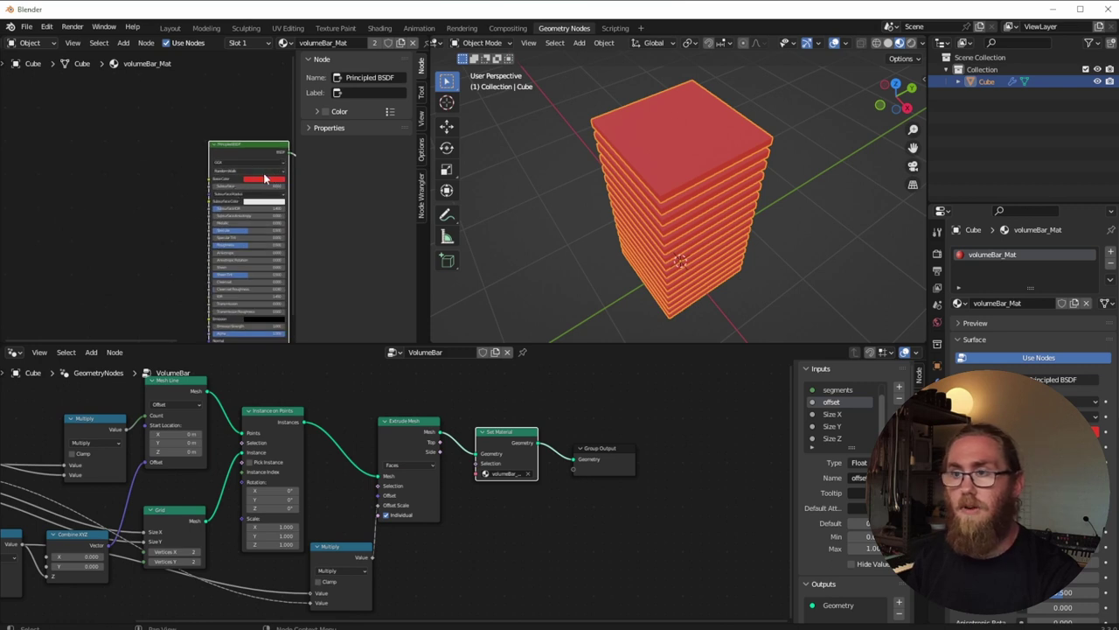
{"action": "key", "text": "shift+a"}
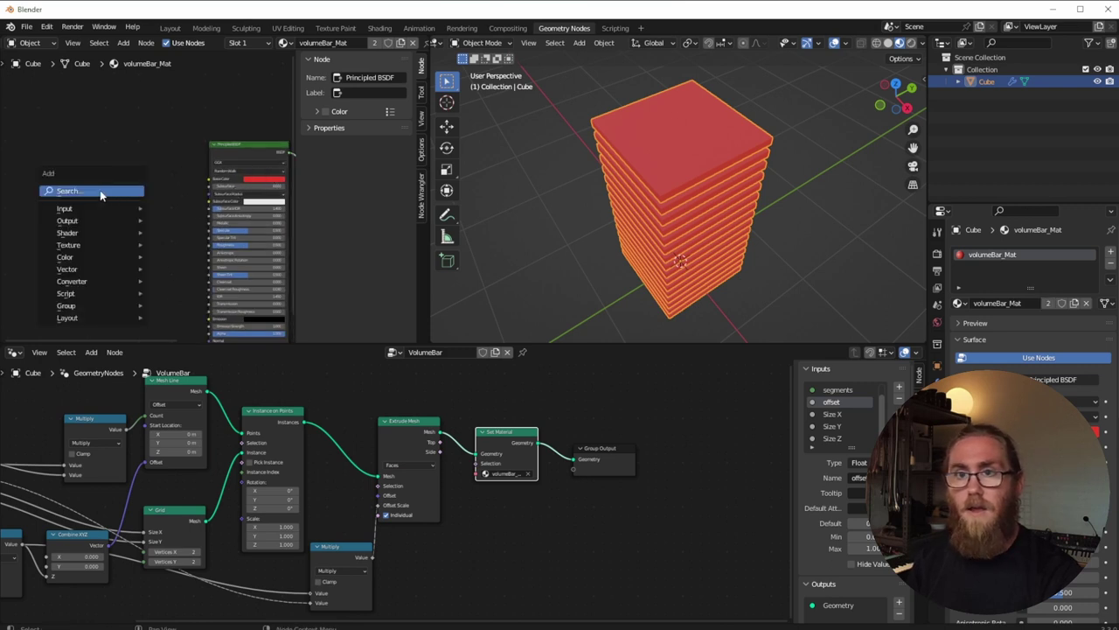
{"action": "left_click", "coordinate": [104, 191]}
{"action": "type", "text": "gra"}
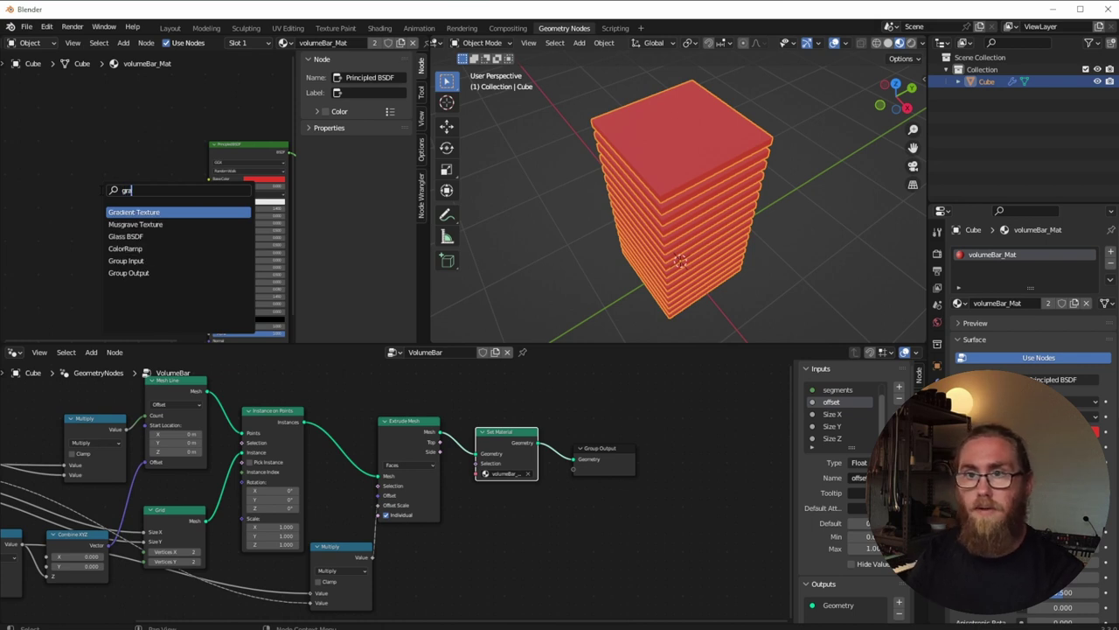
{"action": "key", "text": "Return"}
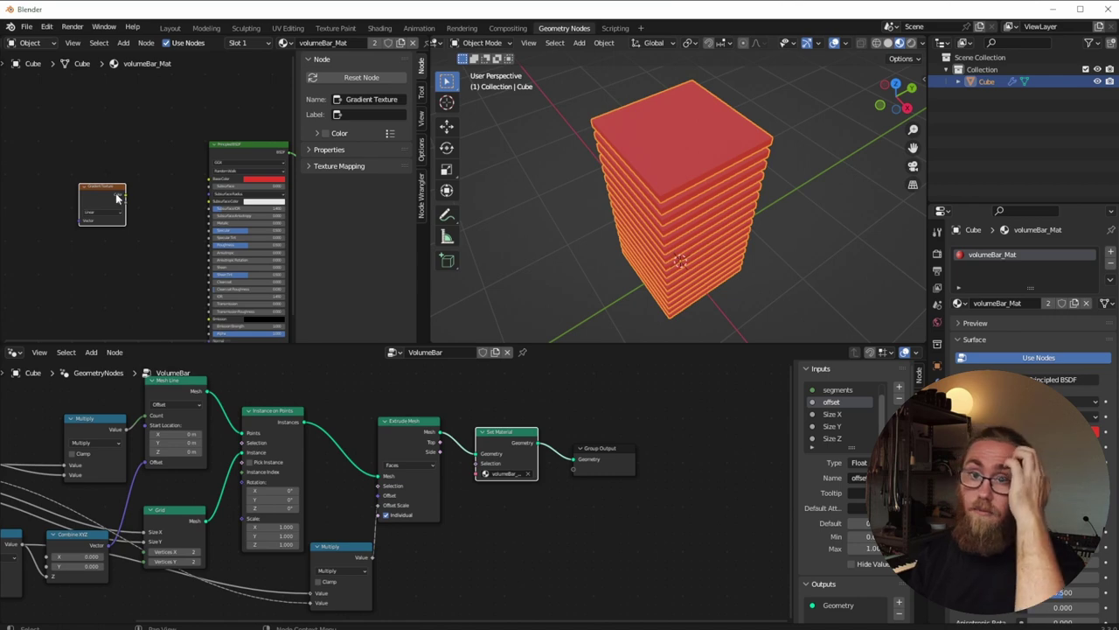
{"action": "left_click_drag", "start_coordinate": [126, 194], "coordinate": [211, 180]}
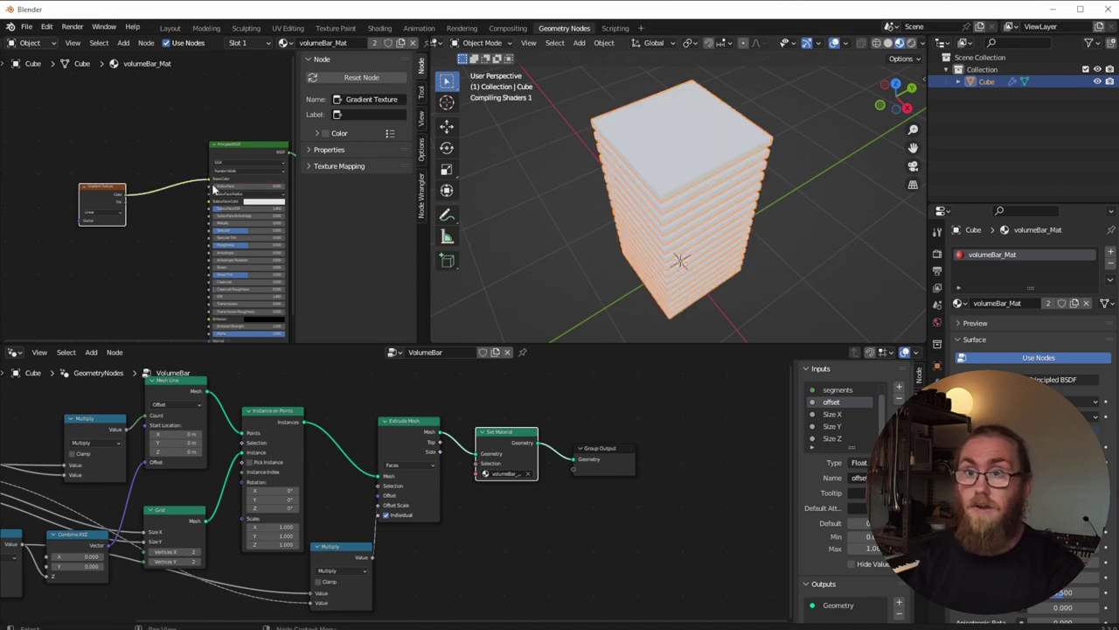
{"action": "middle_click_drag", "start_coordinate": [562, 145], "coordinate": [714, 234]}
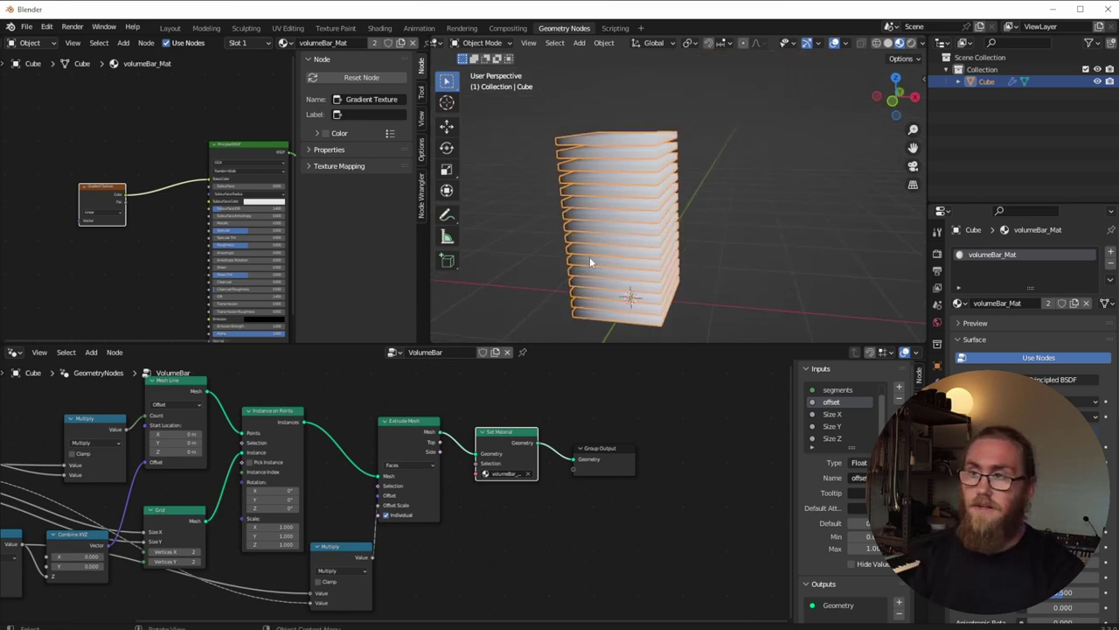
Move the Gradient Texture away from the Principled BSDF and insert a ColorRamp node on the link between them.
{"action": "left_click_drag", "start_coordinate": [100, 197], "coordinate": [48, 187]}
{"action": "key", "text": "shift+a"}
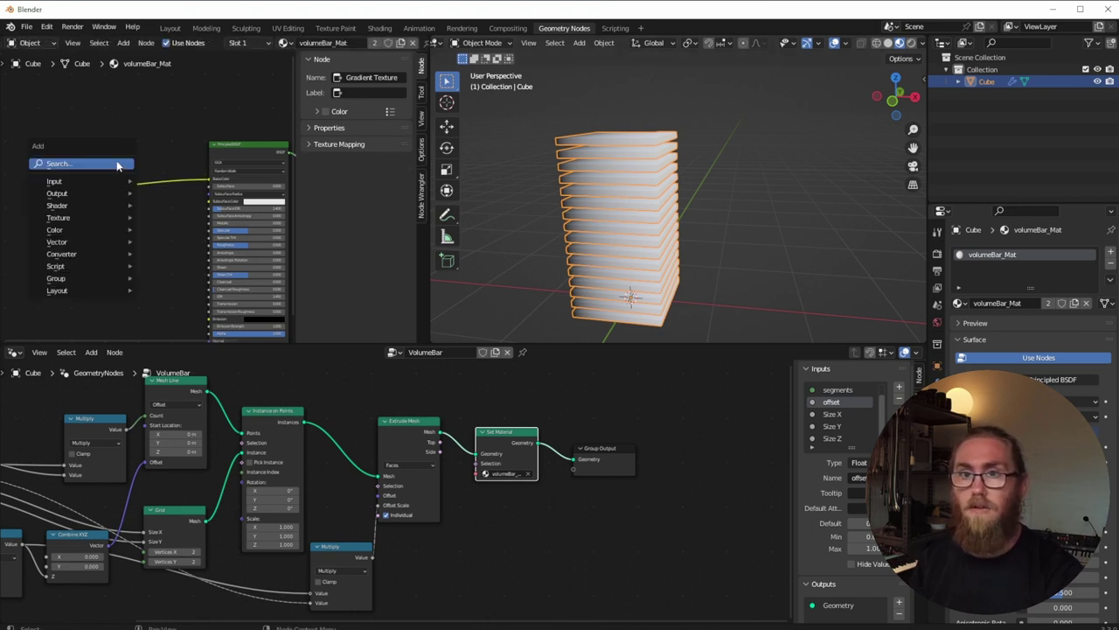
{"action": "left_click", "coordinate": [118, 165]}
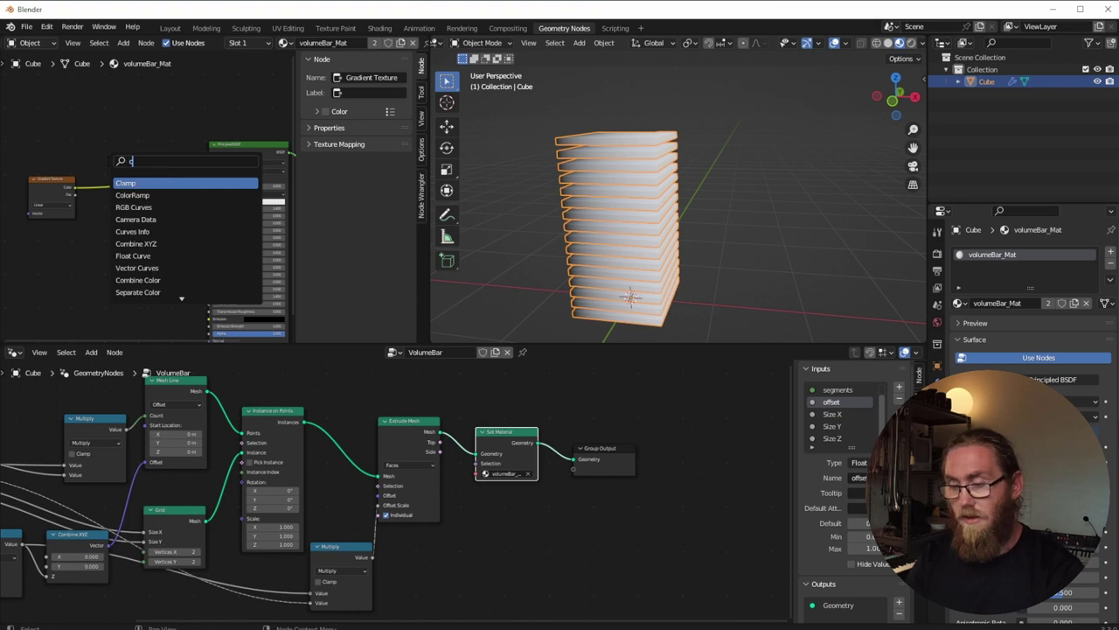
{"action": "type", "text": "colo"}
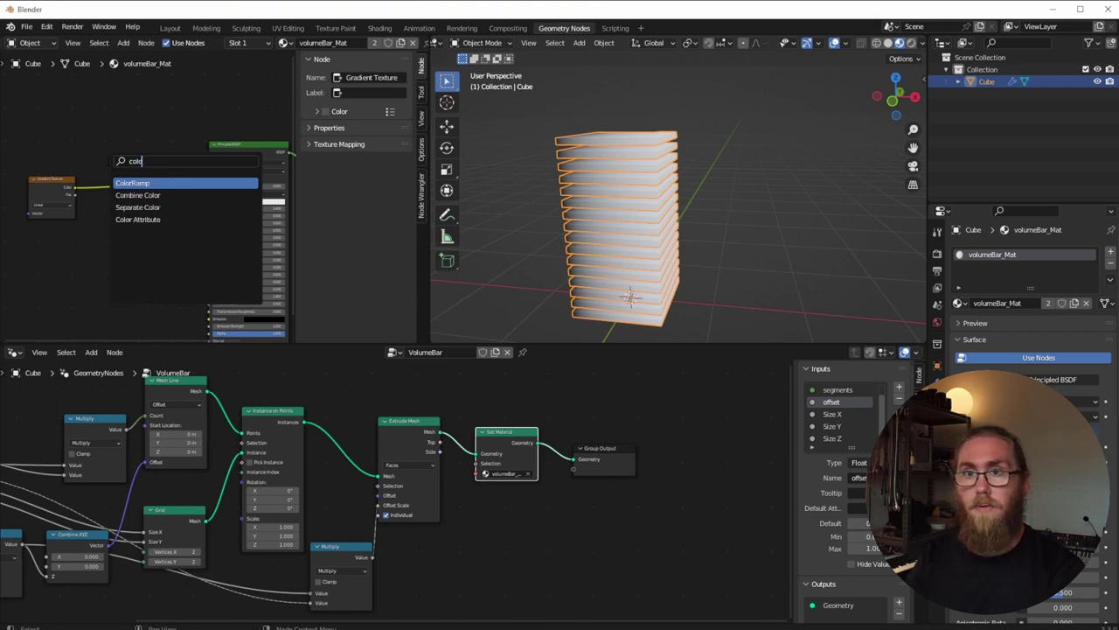
{"action": "key", "text": "Return"}
{"action": "left_click", "coordinate": [105, 163]}
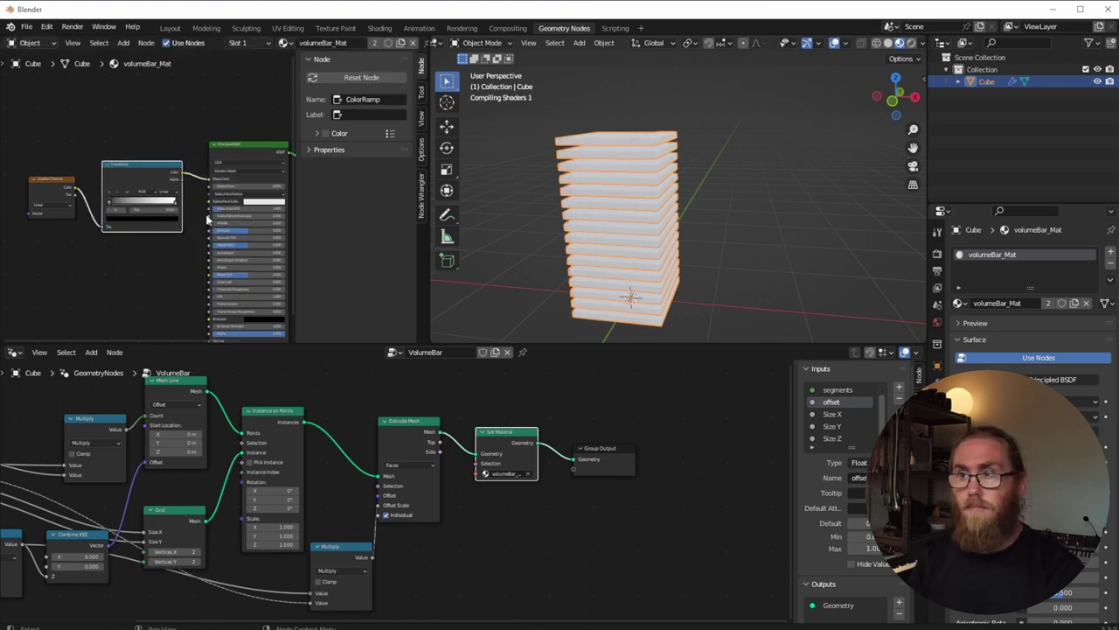
Set the ColorRamp's first stop to red and its last stop to bright green.
{"action": "left_click", "coordinate": [127, 219]}
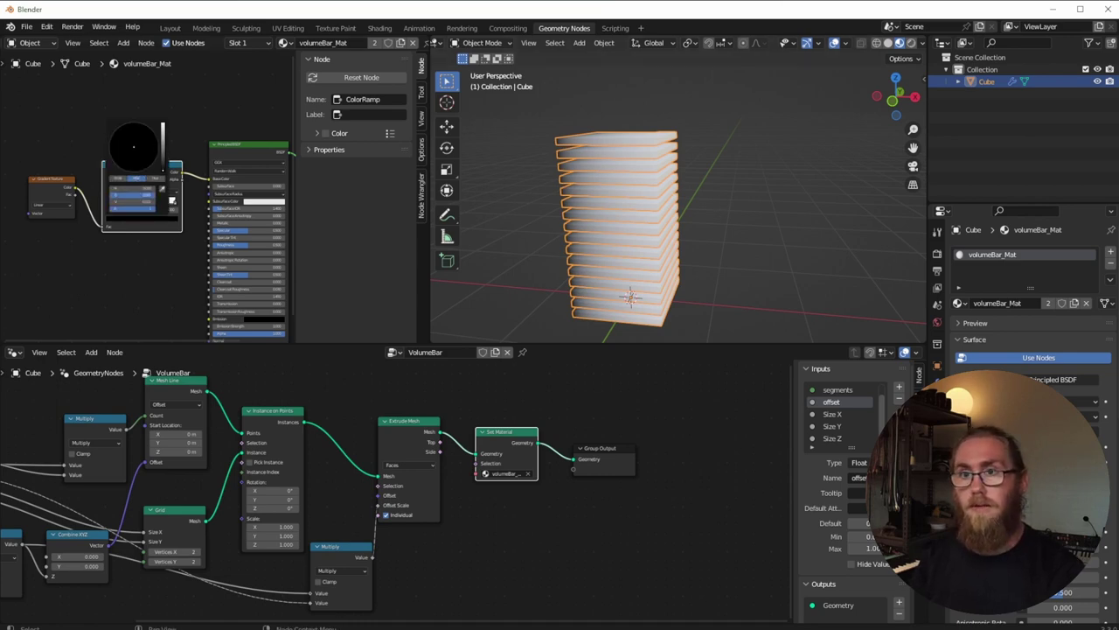
{"action": "left_click", "coordinate": [114, 178]}
{"action": "left_click_drag", "start_coordinate": [127, 187], "coordinate": [194, 216]}
{"action": "left_click", "coordinate": [178, 206]}
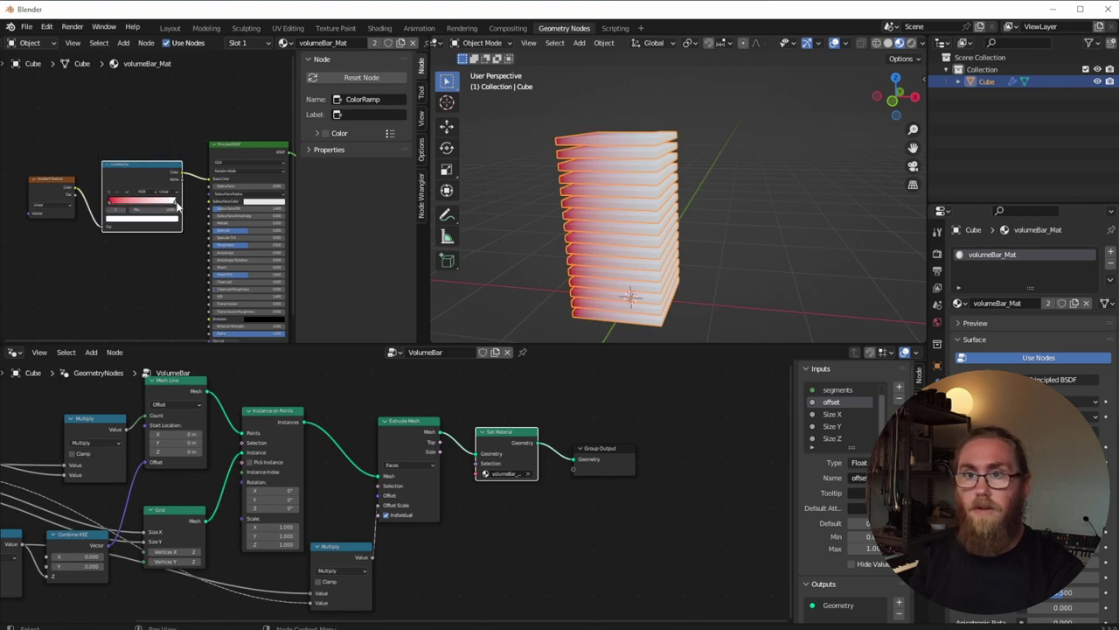
{"action": "left_click", "coordinate": [164, 221]}
{"action": "left_click", "coordinate": [127, 149]}
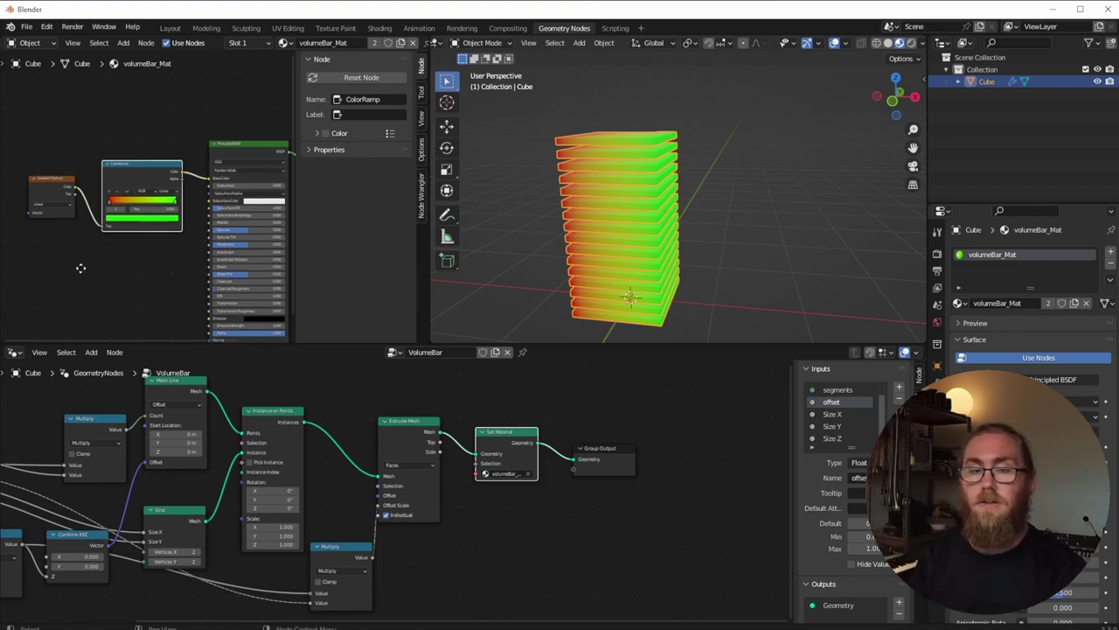
Add a Mapping node just before the Gradient Texture node in the material.
{"action": "scroll", "coordinate": [82, 268], "scroll_direction": "left", "scroll_amount": 6, "text": "ctrl"}
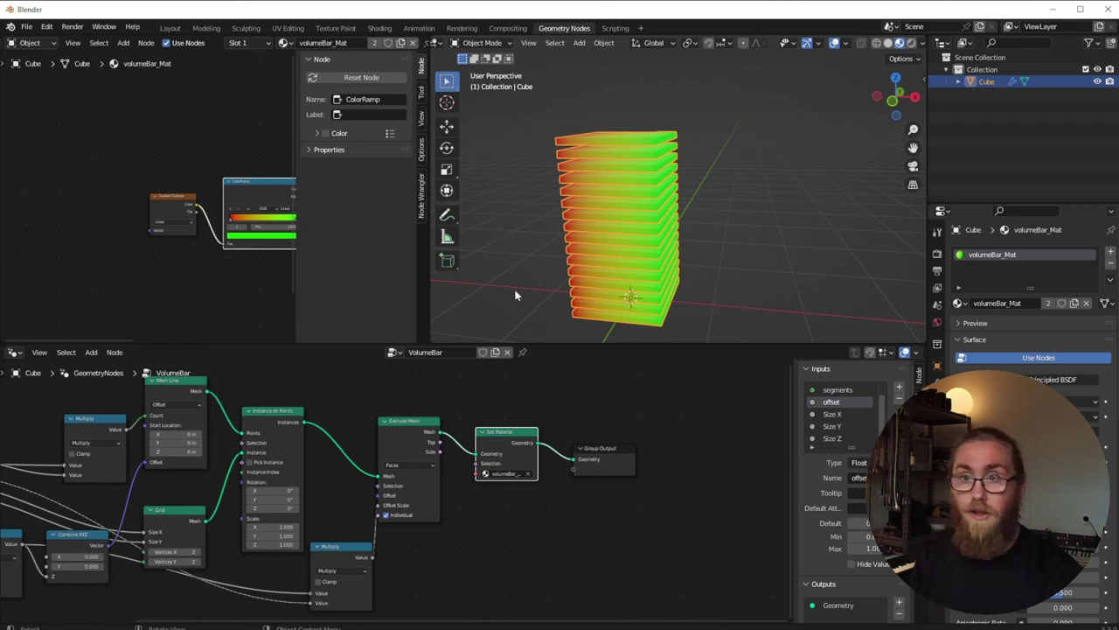
{"action": "key", "text": "shift+a"}
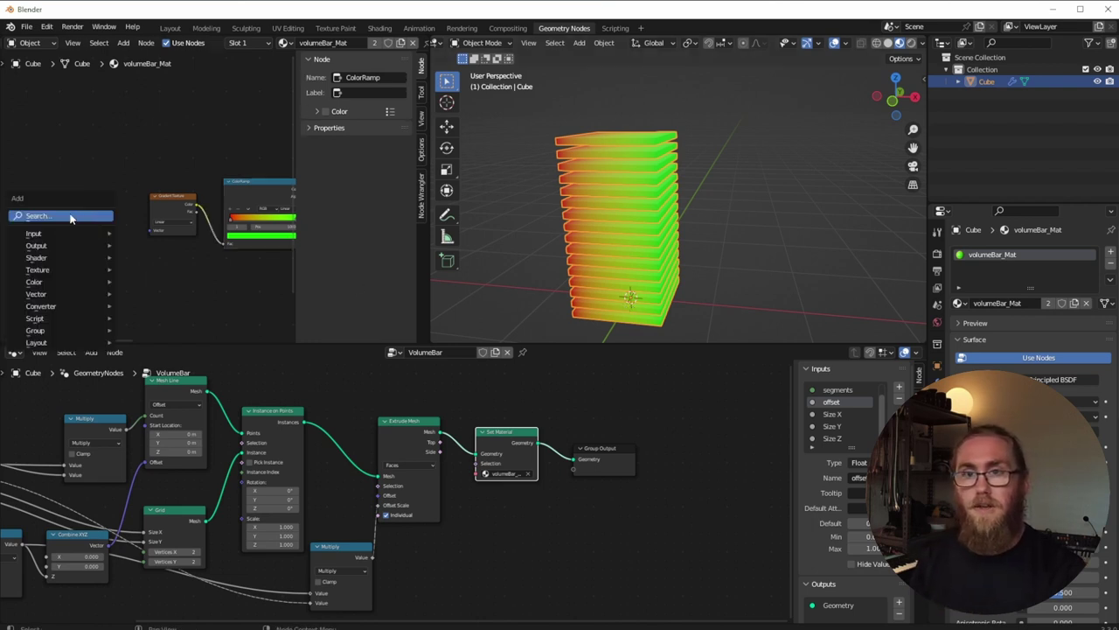
{"action": "left_click", "coordinate": [76, 216]}
{"action": "type", "text": "mapp"}
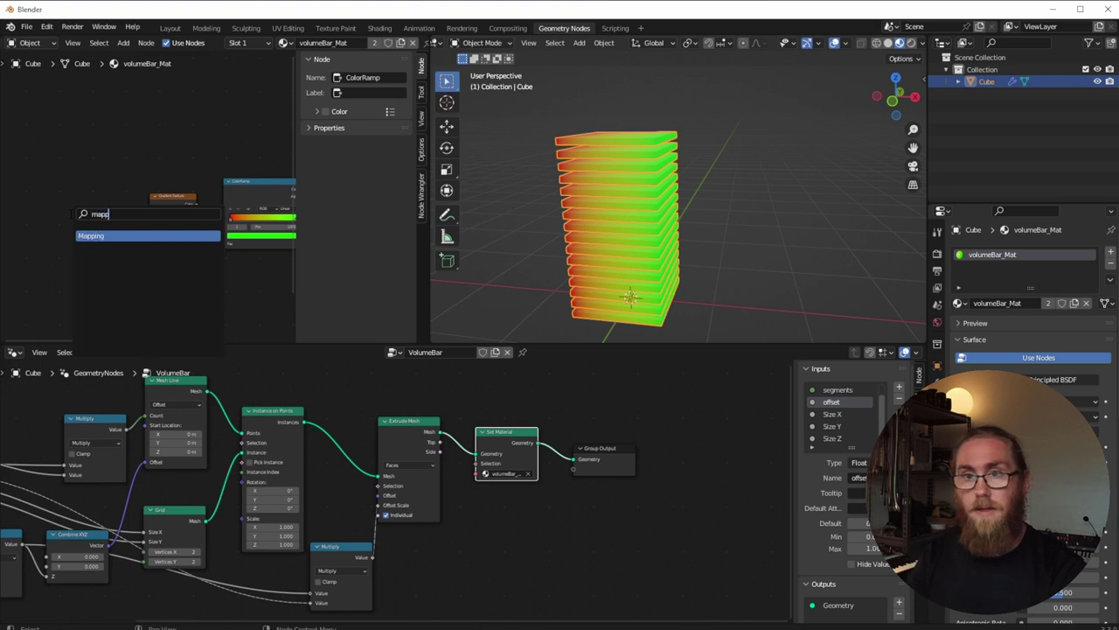
{"action": "key", "text": "Return"}
{"action": "left_click", "coordinate": [77, 198]}
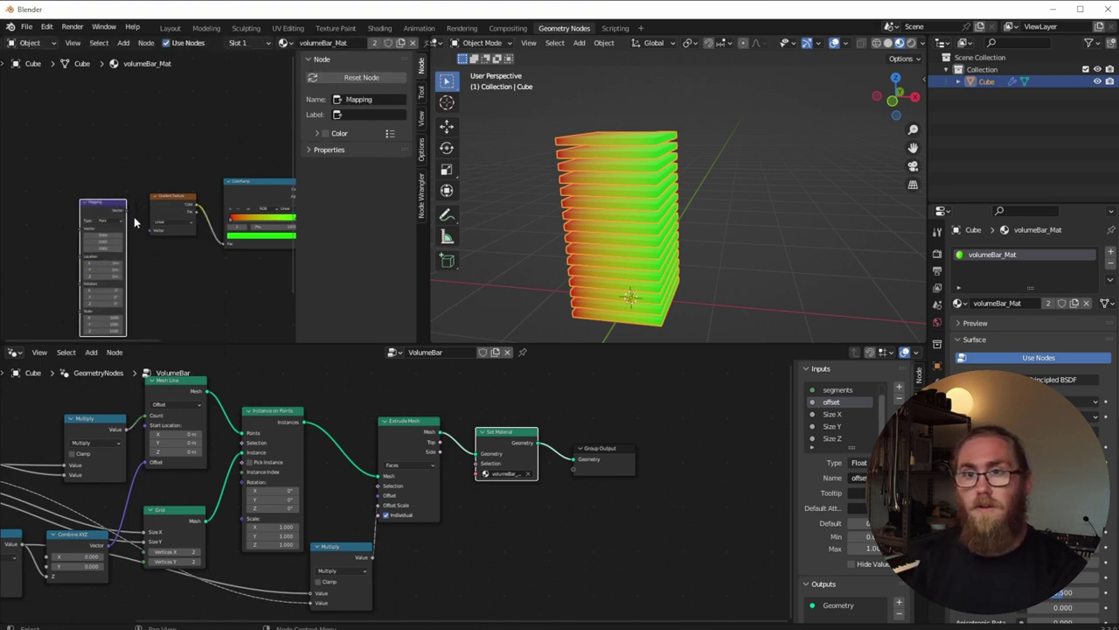
{"action": "middle_click_drag", "start_coordinate": [147, 242], "coordinate": [219, 193]}
{"action": "scroll", "coordinate": [209, 190], "scroll_direction": "up", "scroll_amount": 2}
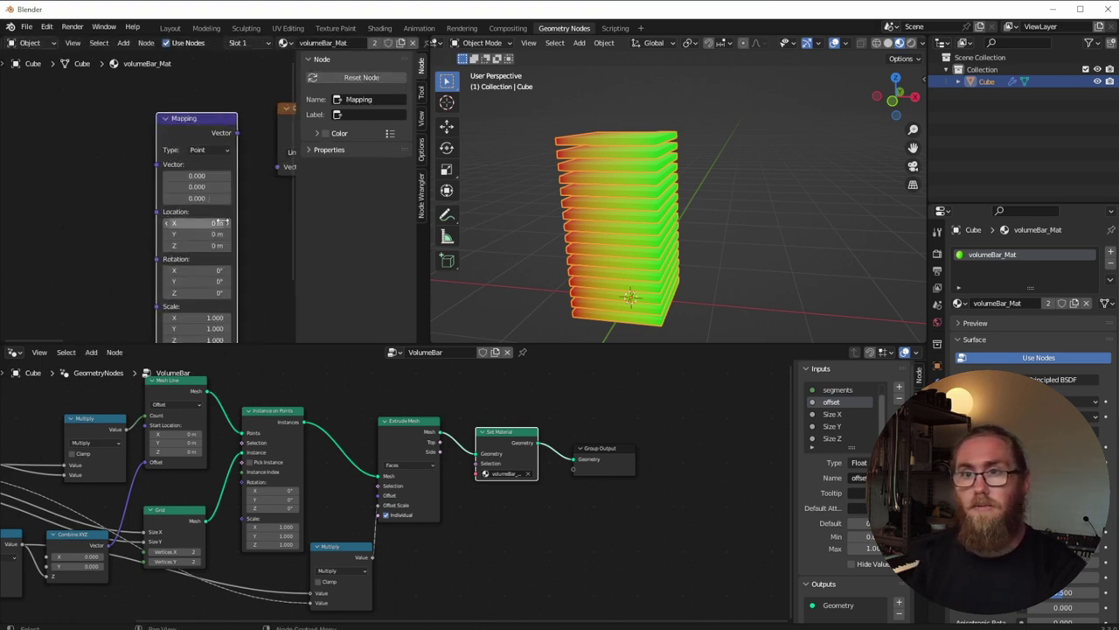
{"action": "middle_click_drag", "start_coordinate": [277, 274], "coordinate": [161, 258]}
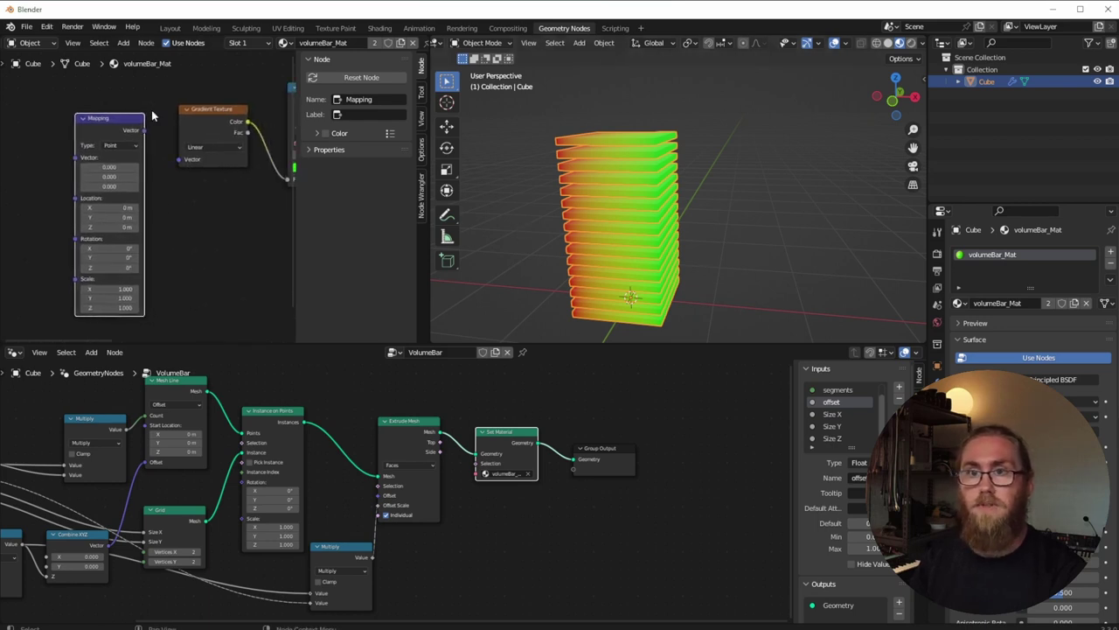
Add a Texture Coordinate node and place it before the Mapping node.
{"action": "middle_click_drag", "start_coordinate": [149, 213], "coordinate": [234, 224]}
{"action": "key", "text": "shift+a"}
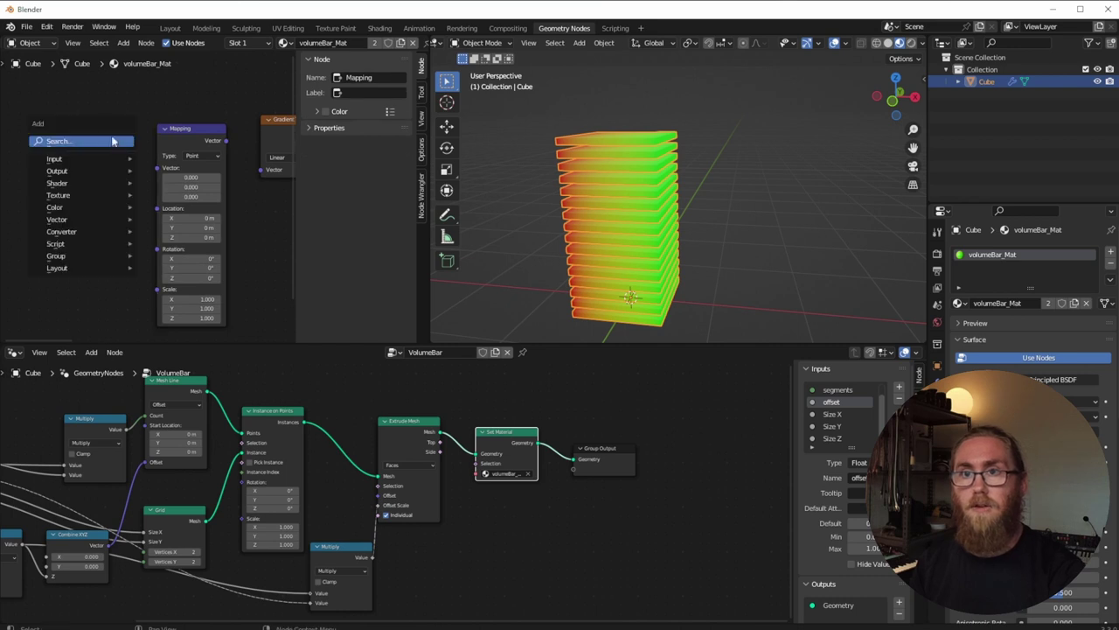
{"action": "left_click", "coordinate": [91, 242]}
{"action": "key", "text": "shift+a"}
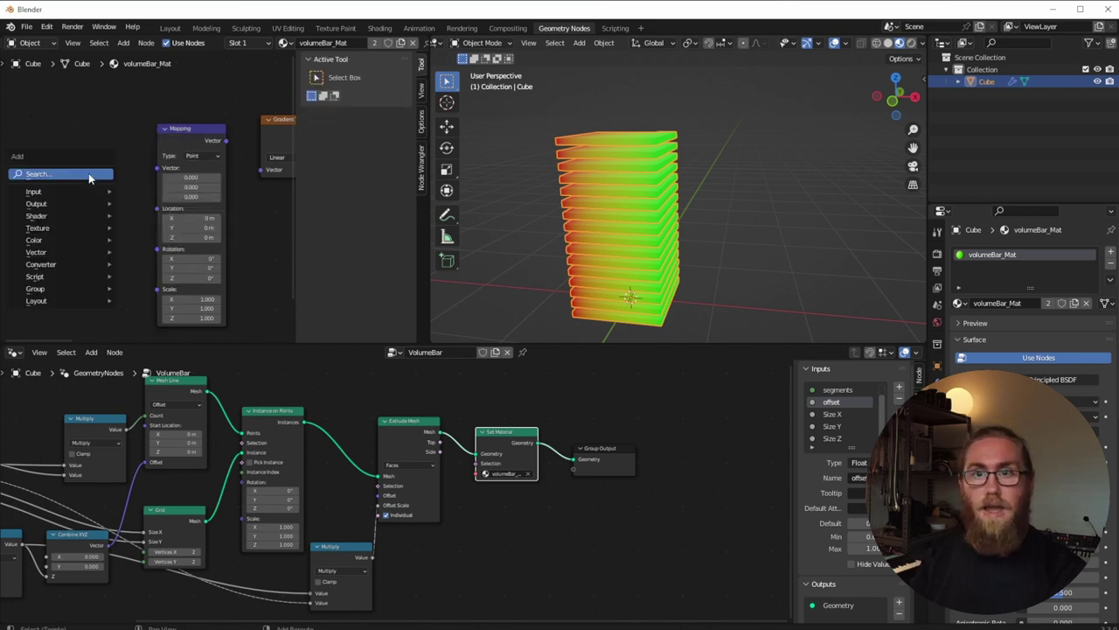
{"action": "left_click", "coordinate": [83, 174]}
{"action": "type", "text": "tex"}
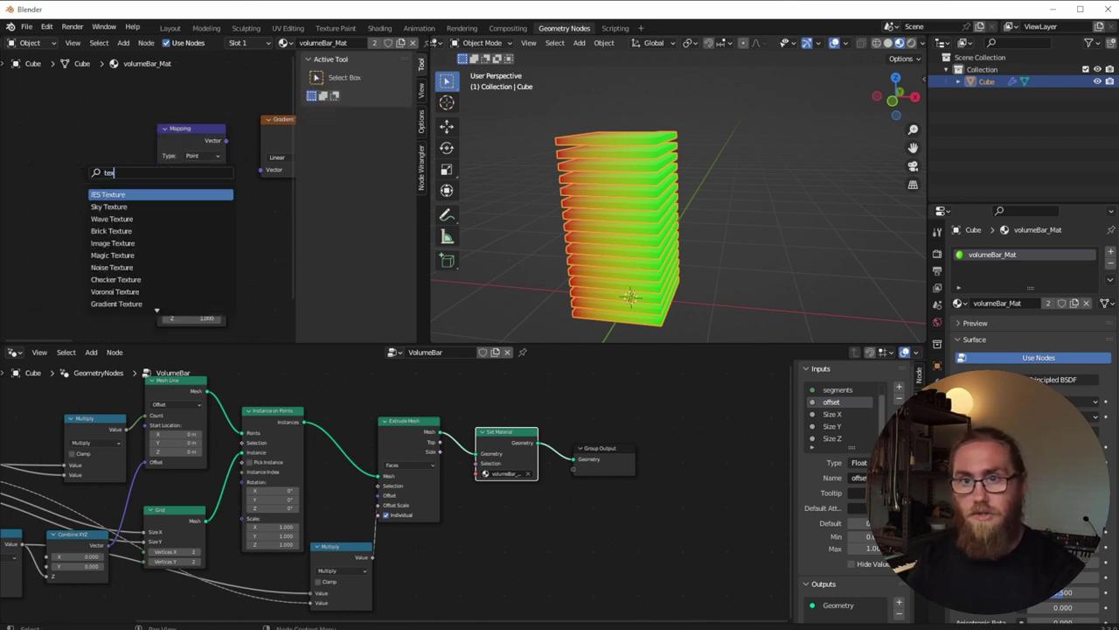
{"action": "type", "text": "ture co"}
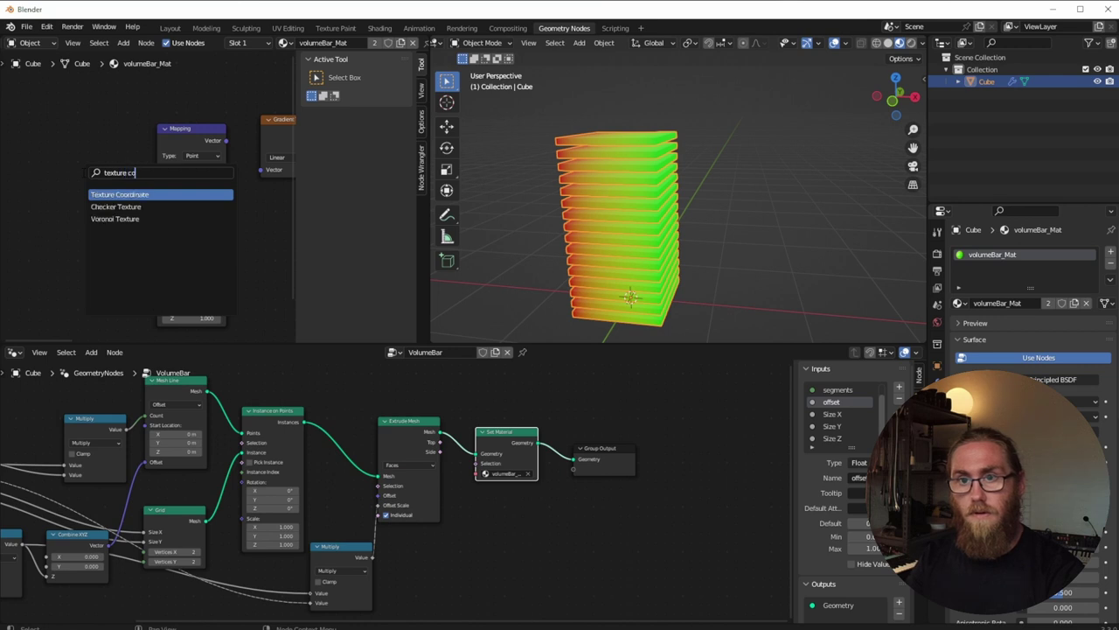
{"action": "key", "text": "Return"}
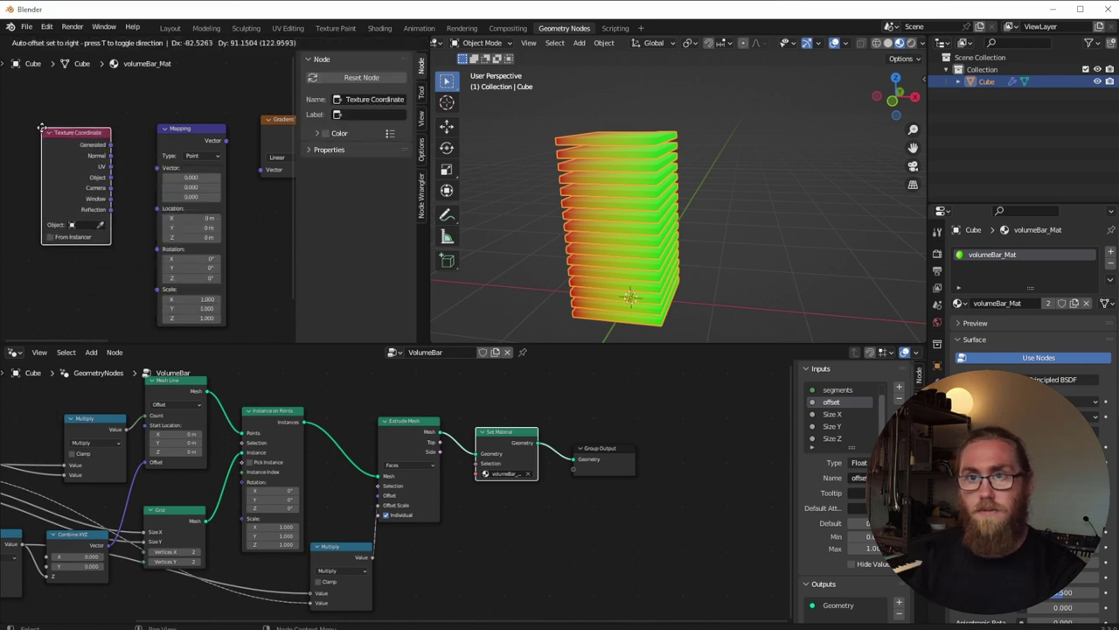
{"action": "left_click", "coordinate": [43, 131]}
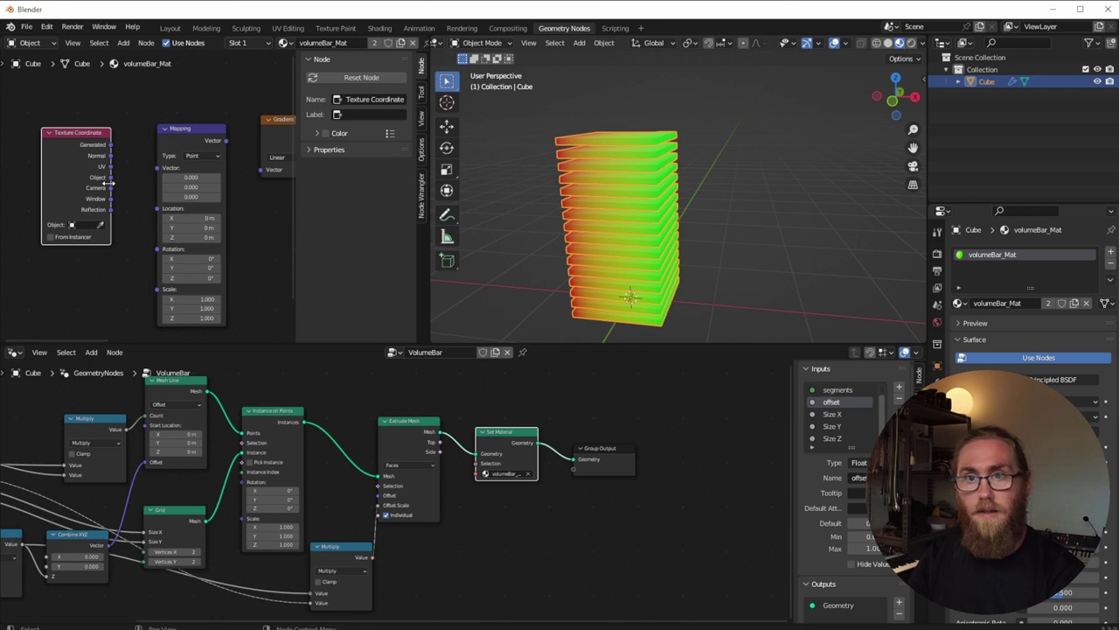
Connect the Texture Coordinate's Object output to the Mapping's Vector input, and the Mapping's output to the Gradient Texture's Vector input.
{"action": "left_click_drag", "start_coordinate": [111, 179], "coordinate": [176, 171]}
{"action": "left_click_drag", "start_coordinate": [154, 175], "coordinate": [158, 168]}
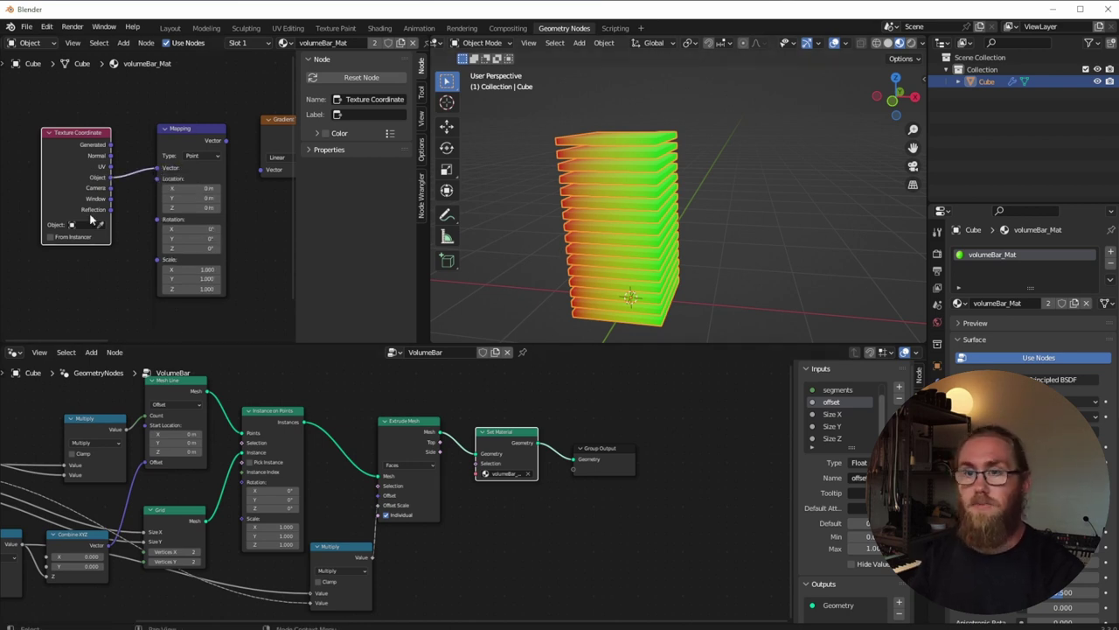
{"action": "left_click_drag", "start_coordinate": [225, 140], "coordinate": [265, 172]}
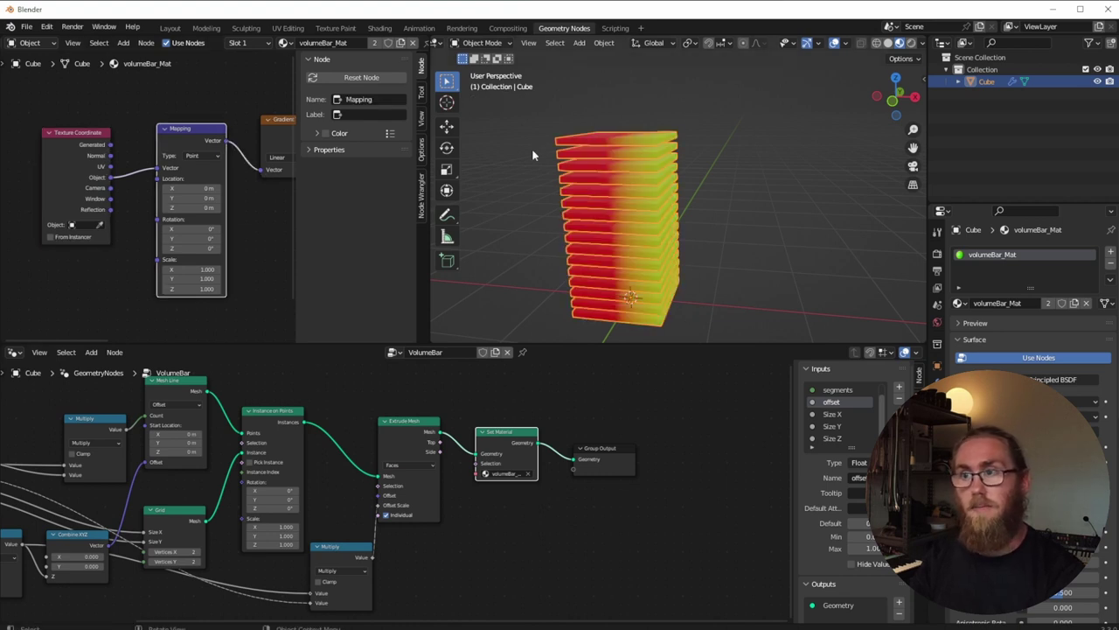
{"action": "middle_click_drag", "start_coordinate": [626, 307], "coordinate": [650, 283]}
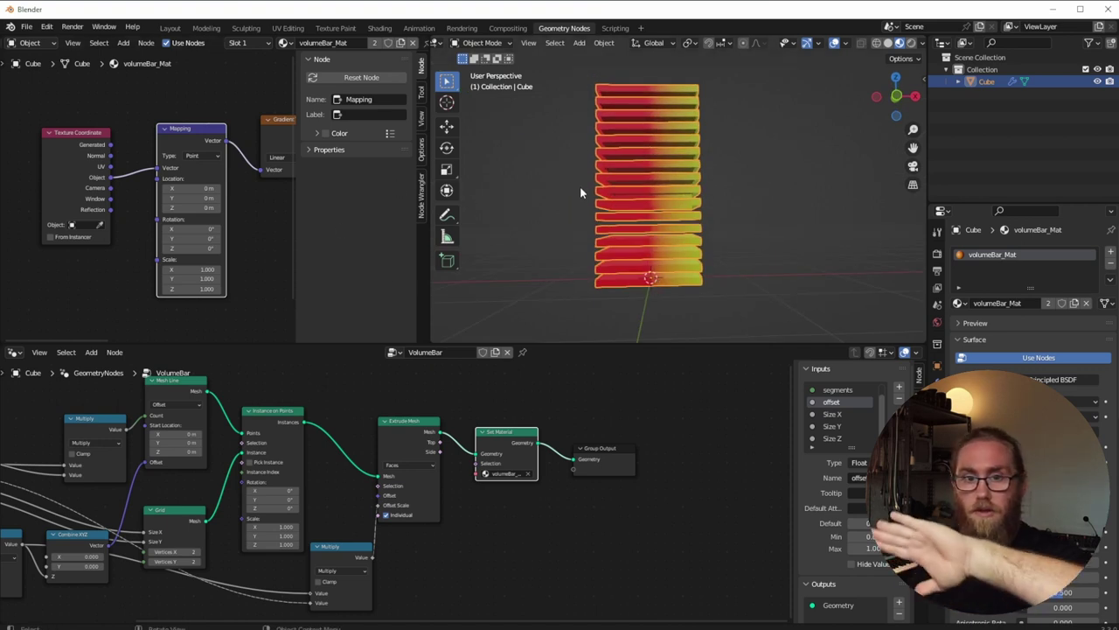
Set the Mapping node's Y rotation to 90° in the volumeBar_Mat material.
{"action": "left_click", "coordinate": [196, 238]}
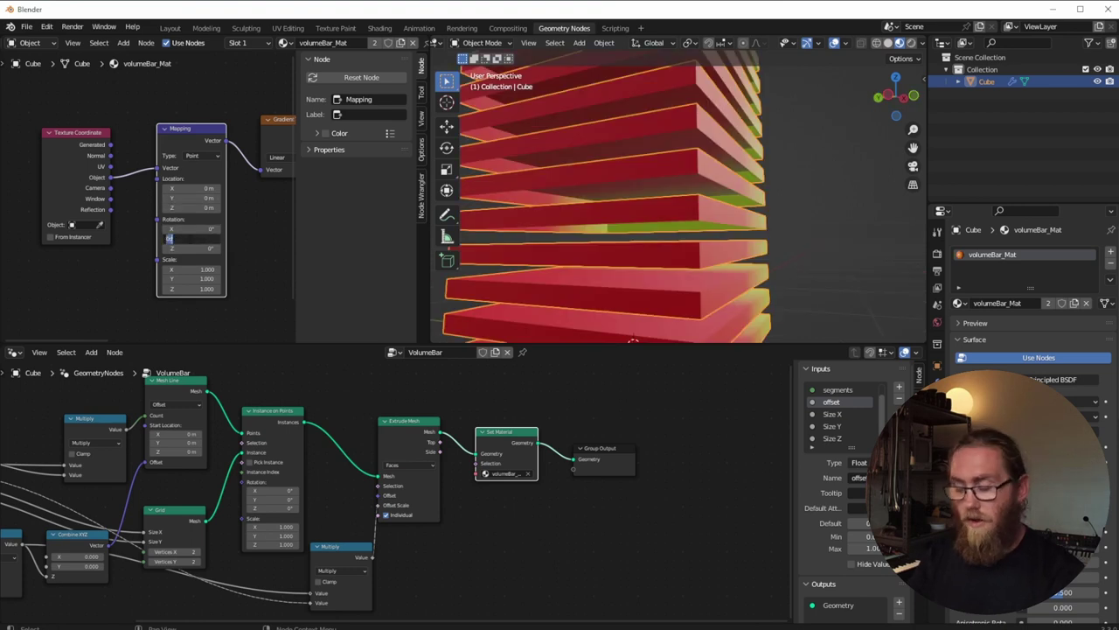
{"action": "type", "text": "90"}
{"action": "key", "text": "Return"}
{"action": "scroll", "coordinate": [631, 265], "scroll_direction": "down", "scroll_amount": 5}
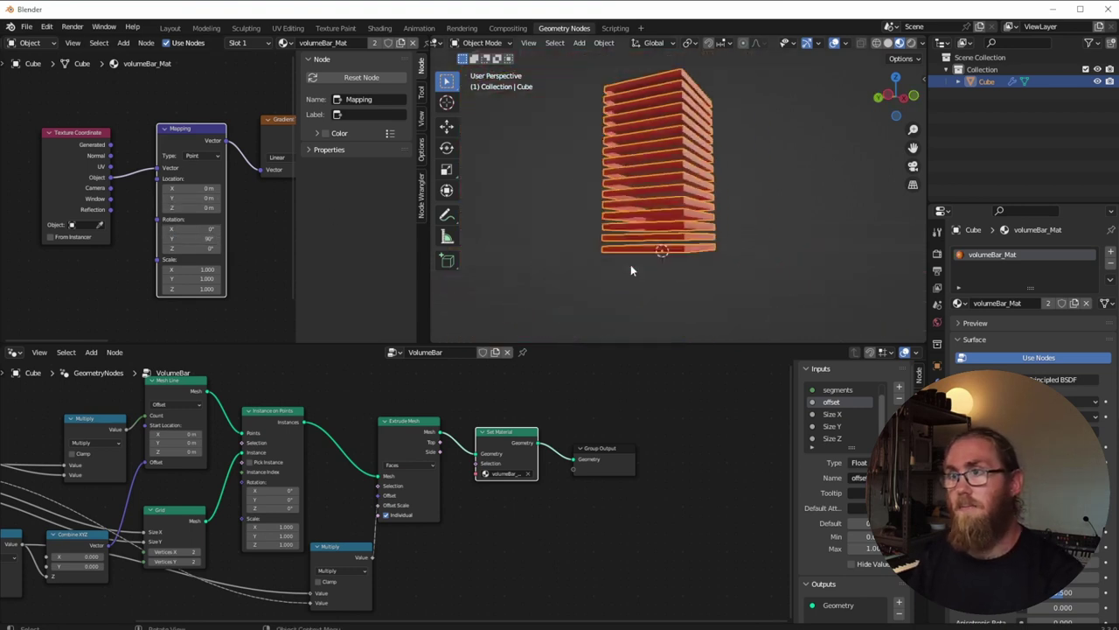
{"action": "scroll", "coordinate": [636, 241], "scroll_direction": "up", "scroll_amount": 5}
{"action": "middle_click_drag", "start_coordinate": [653, 249], "coordinate": [663, 289]}
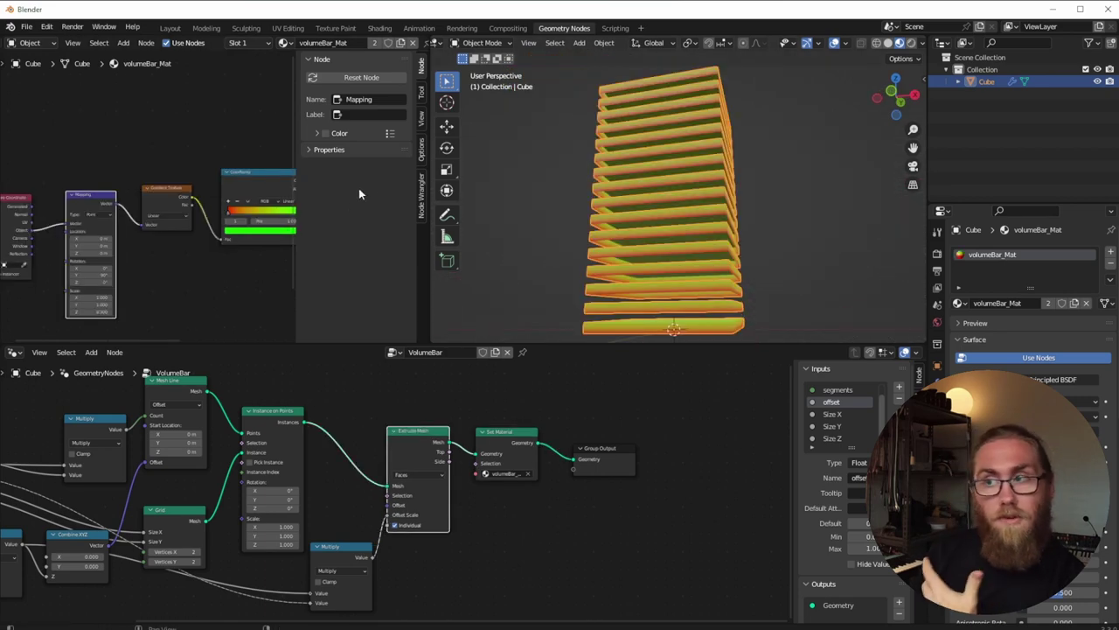
{"action": "middle_click_drag", "start_coordinate": [612, 267], "coordinate": [668, 273]}
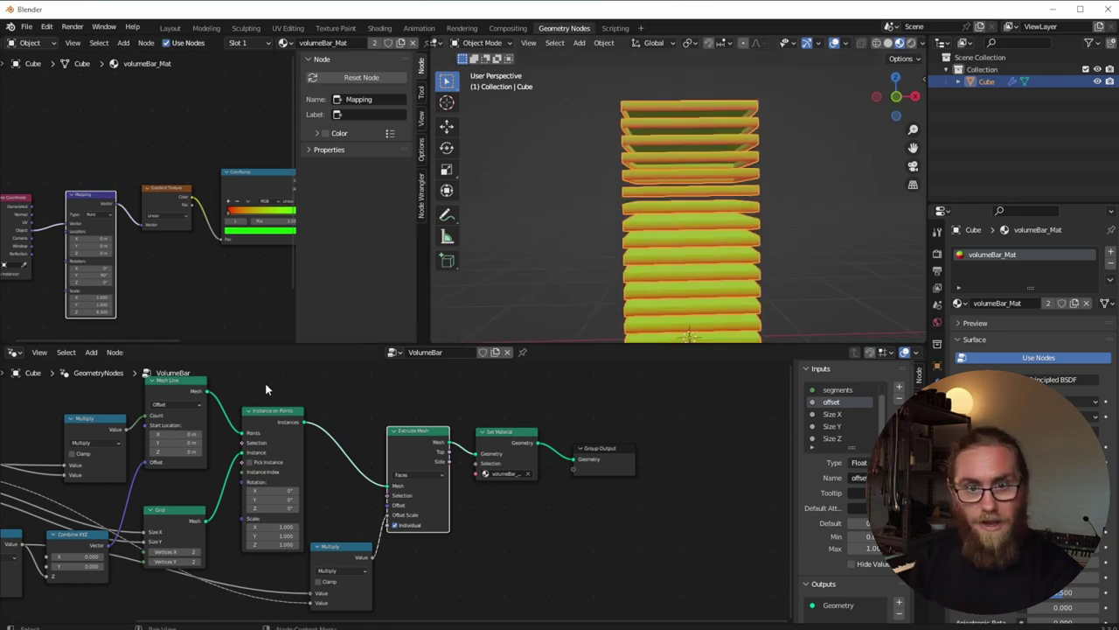
Insert a Realize Instances node between Instance on Points and Extrude Mesh in the VolumeBar node tree.
{"action": "left_click", "coordinate": [348, 405]}
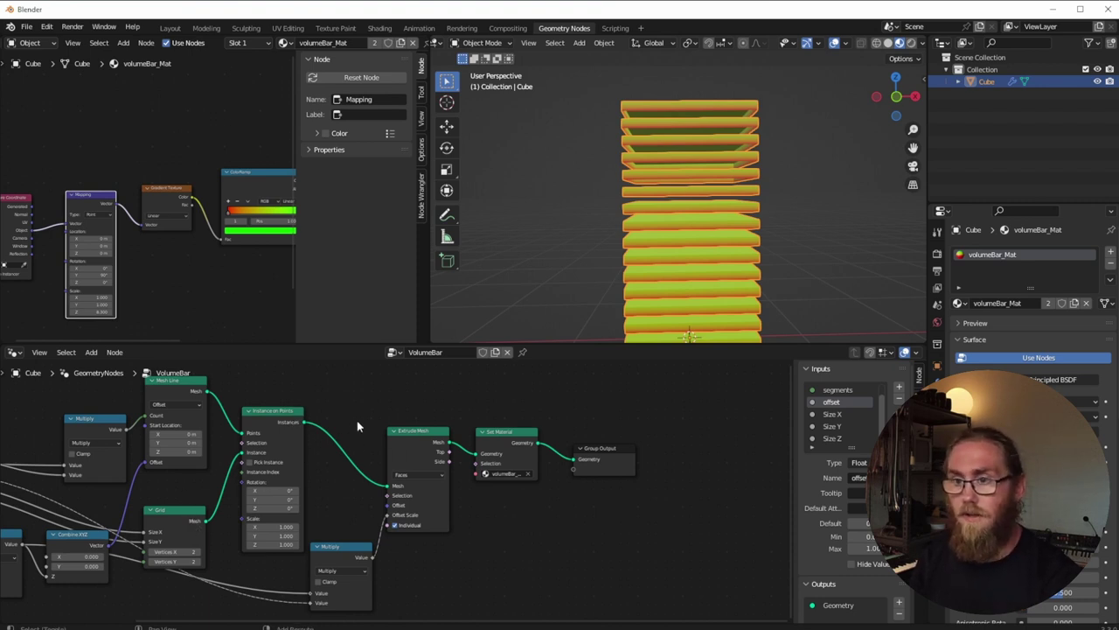
{"action": "key", "text": "shift+a"}
{"action": "type", "text": "rea"}
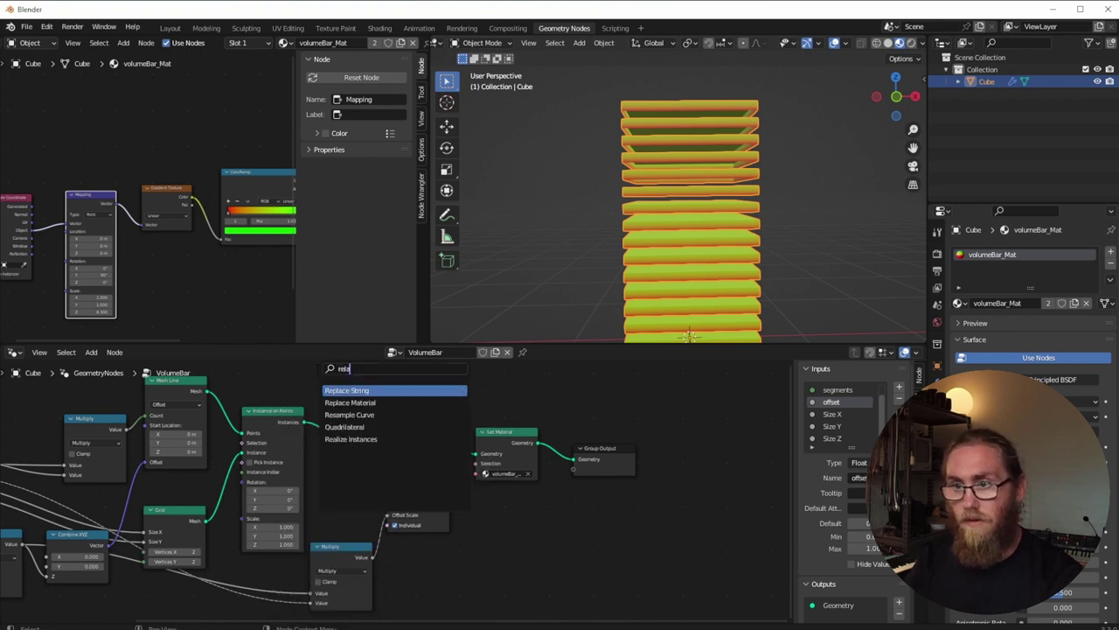
{"action": "key", "text": "Down"}
{"action": "key", "text": "Down"}
{"action": "key", "text": "Down"}
{"action": "key", "text": "Down"}
{"action": "key", "text": "Return"}
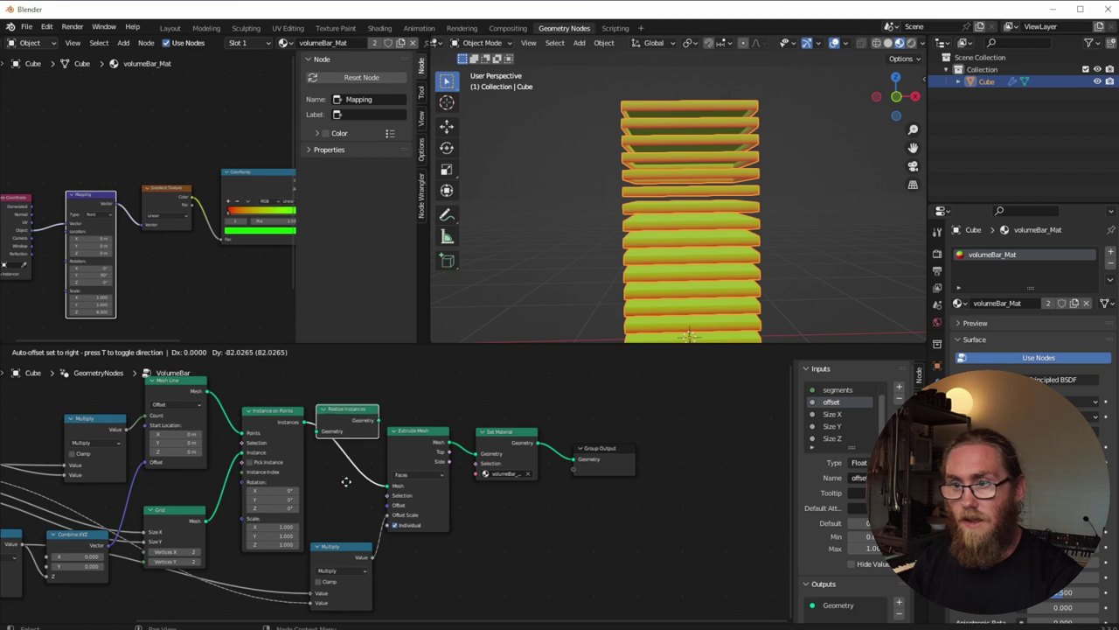
{"action": "left_click", "coordinate": [358, 495]}
{"action": "left_click_drag", "start_coordinate": [492, 429], "coordinate": [496, 420]}
{"action": "middle_click_drag", "start_coordinate": [702, 310], "coordinate": [684, 225], "text": "shift"}
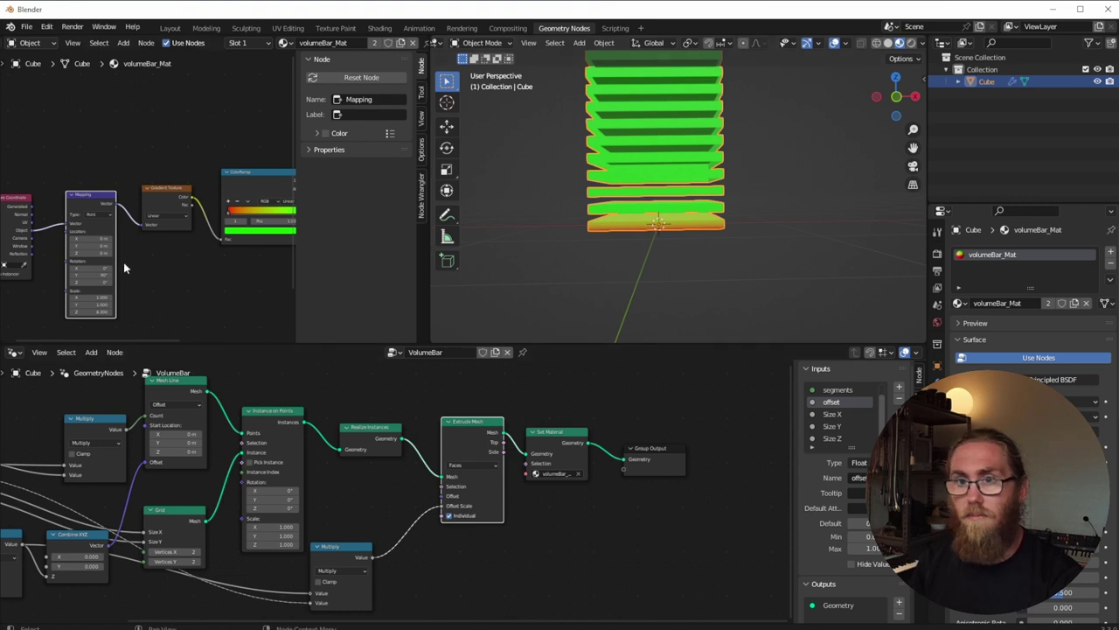
Set the Mapping node's Z scale to 0.500 so the gradient spreads over the whole bar.
{"action": "scroll", "coordinate": [152, 292], "scroll_direction": "up", "scroll_amount": 3}
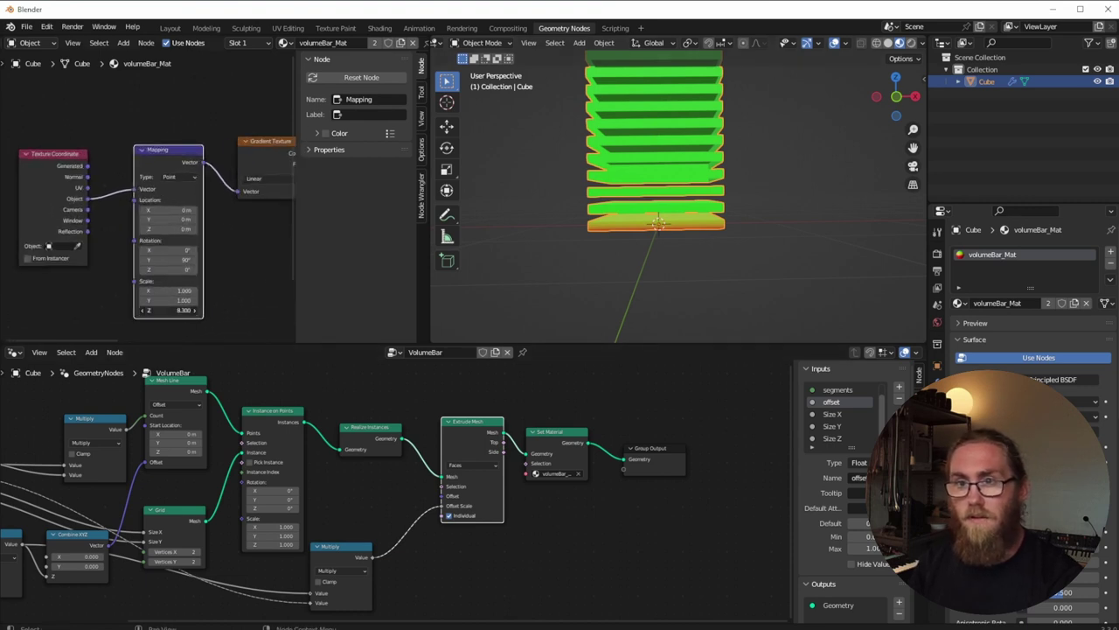
{"action": "mouse_move", "coordinate": [168, 309]}
{"action": "left_mouse_down"}
{"action": "mouse_move", "coordinate": [149, 309]}
{"action": "mouse_move", "coordinate": [184, 309]}
{"action": "left_mouse_up"}
{"action": "middle_click_drag", "start_coordinate": [667, 169], "coordinate": [681, 253], "text": "shift"}
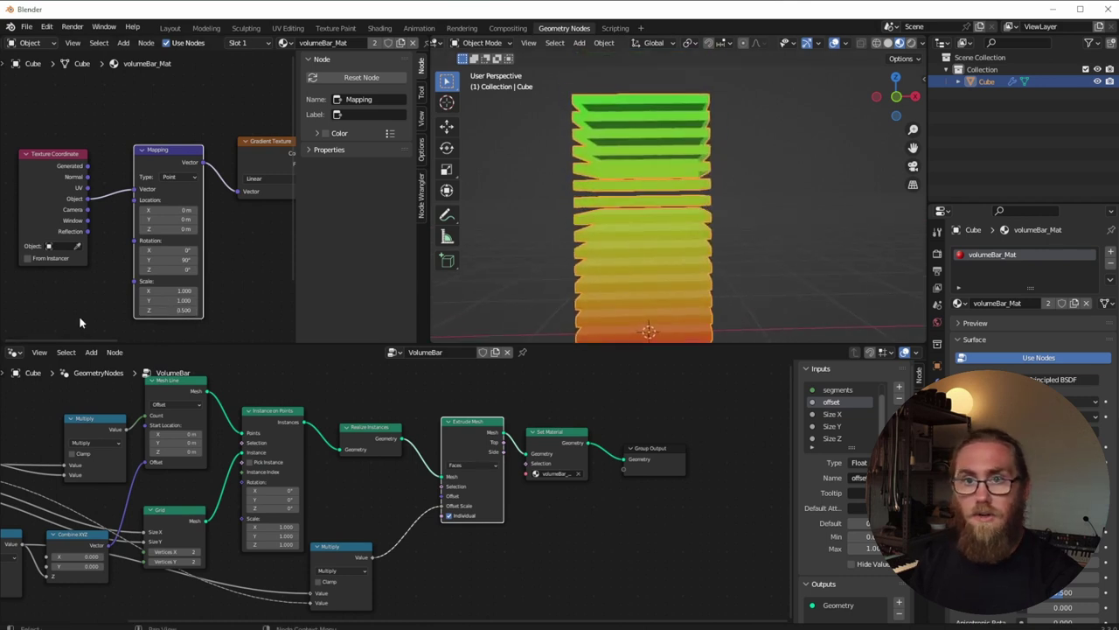
{"action": "middle_click_drag", "start_coordinate": [699, 245], "coordinate": [651, 306]}
Flip the ColorRamp so green starts at the bar's base and red ends at its top.
{"action": "middle_click_drag", "start_coordinate": [303, 272], "coordinate": [186, 254]}
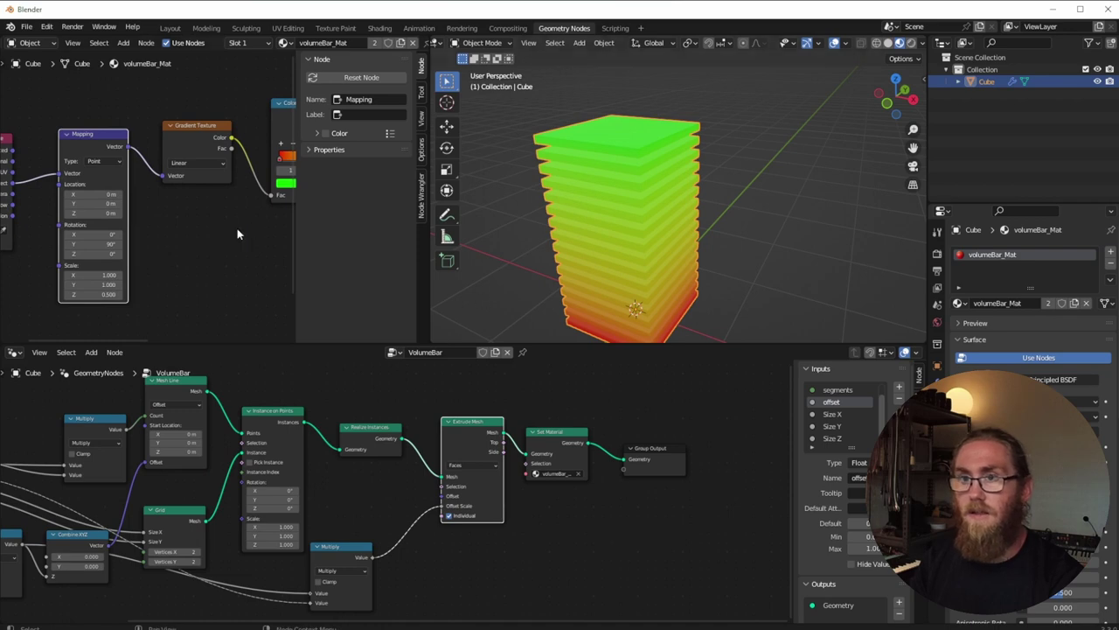
{"action": "middle_click_drag", "start_coordinate": [304, 192], "coordinate": [169, 246]}
{"action": "left_click", "coordinate": [172, 199]}
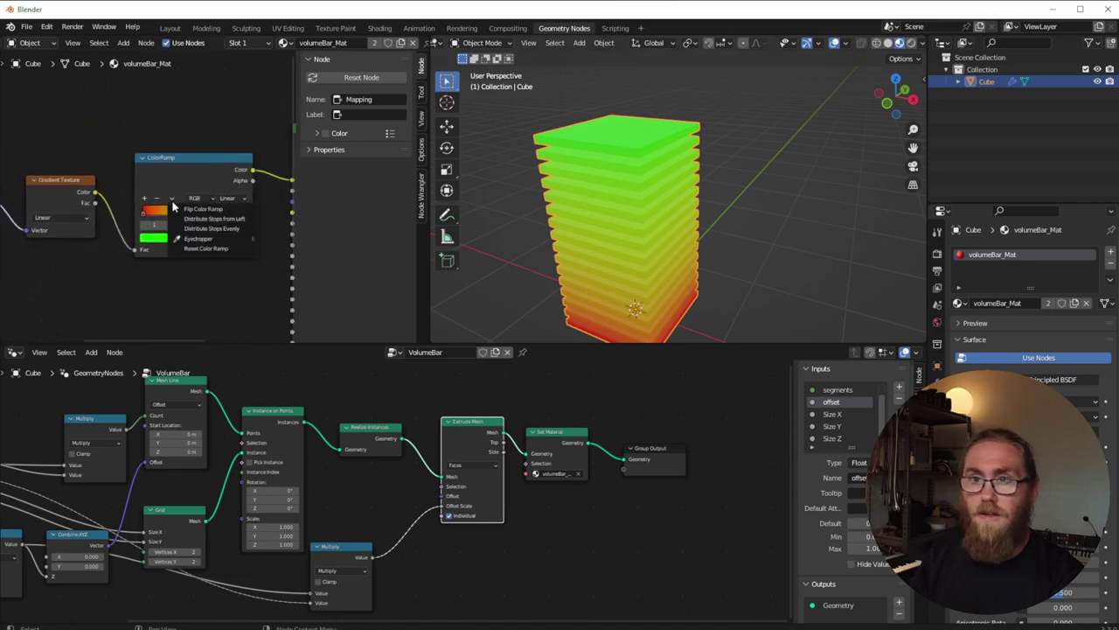
{"action": "left_click", "coordinate": [193, 211]}
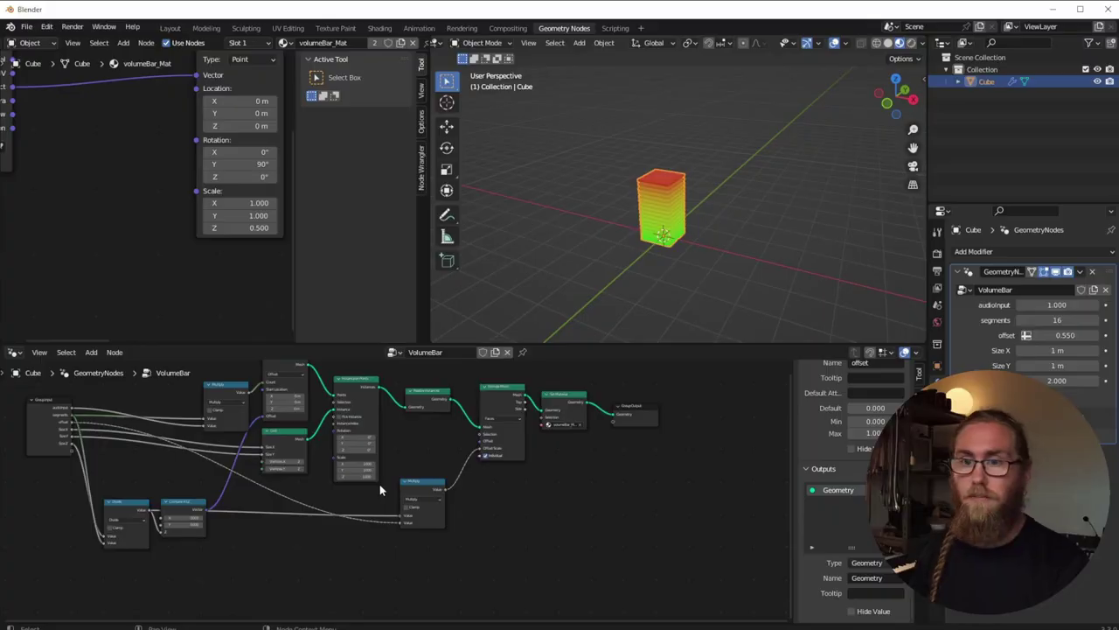
Set the VolumeBar modifier's Size Z to 1.720 to test the gradient at a different bar height.
{"action": "mouse_move", "coordinate": [1057, 381]}
{"action": "left_mouse_down"}
{"action": "mouse_move", "coordinate": [1093, 380]}
{"action": "mouse_move", "coordinate": [1051, 380]}
{"action": "left_mouse_up"}
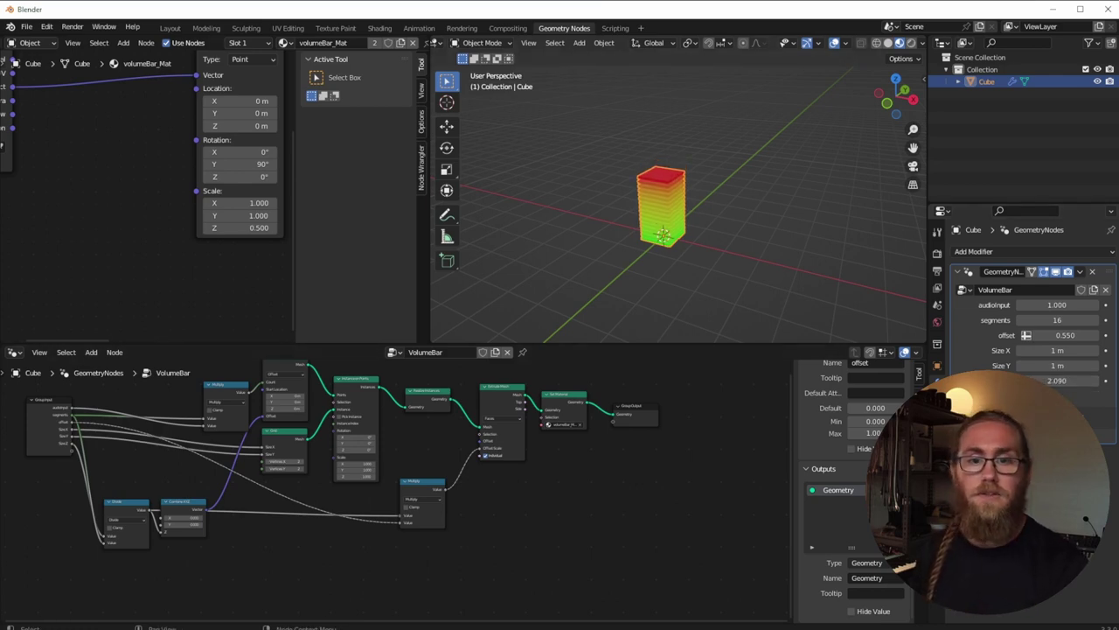
{"action": "left_click_drag", "start_coordinate": [1058, 380], "coordinate": [1051, 380]}
{"action": "middle_click_drag", "start_coordinate": [125, 195], "coordinate": [229, 200]}
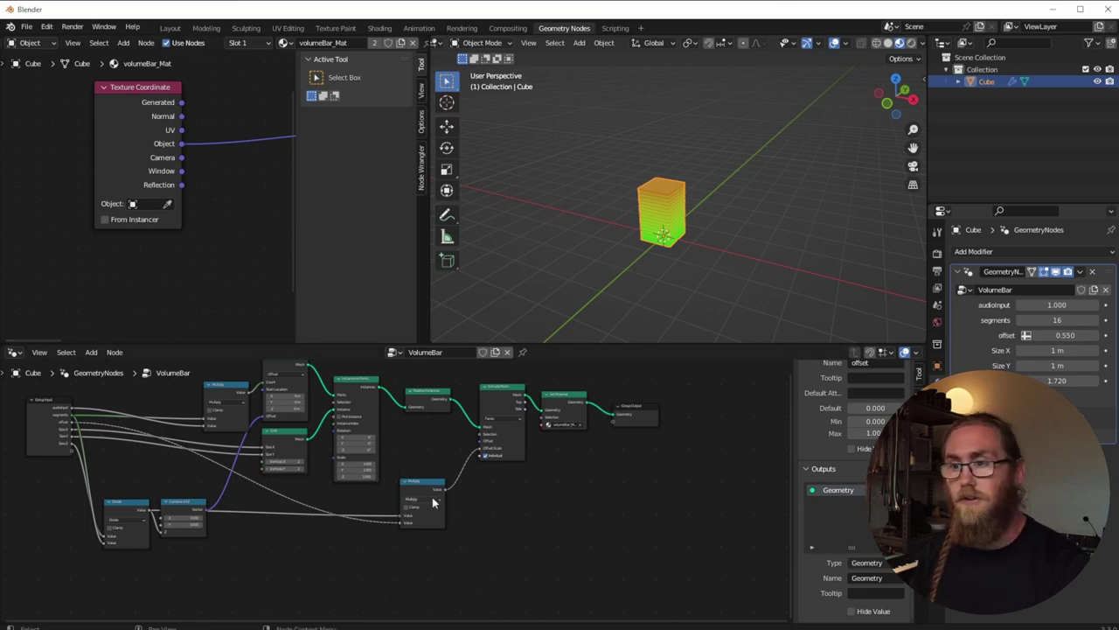
{"action": "middle_click_drag", "start_coordinate": [563, 505], "coordinate": [625, 509]}
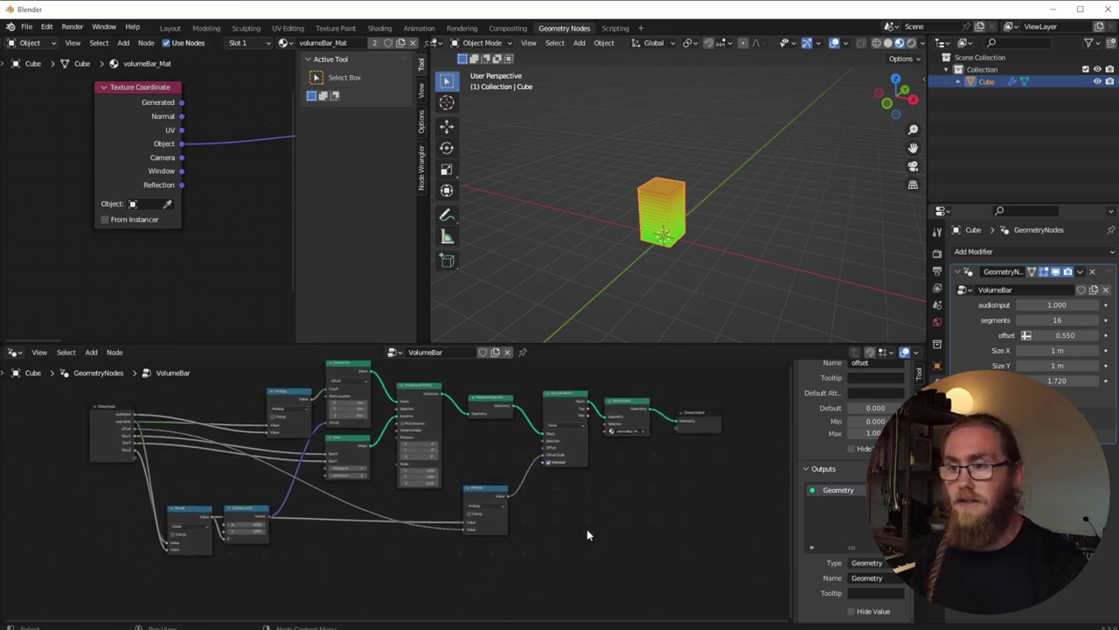
{"action": "scroll", "coordinate": [126, 286], "scroll_direction": "down", "scroll_amount": 6, "text": "ctrl"}
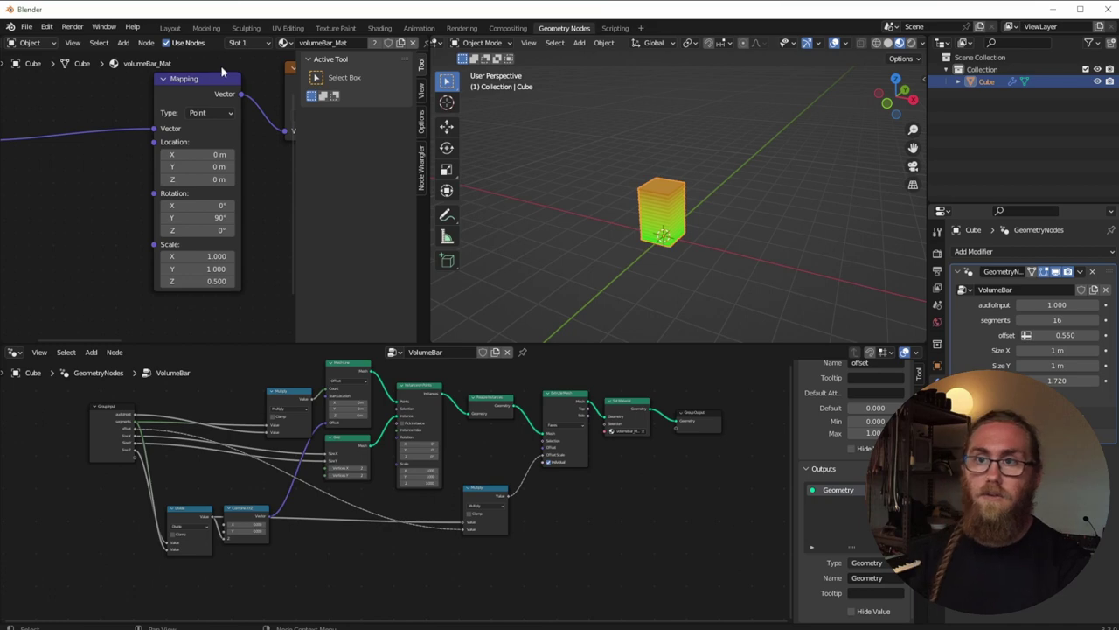
Duplicate the Combine XYZ node in the geometry node tree and place the copy below the Set Material node.
{"action": "middle_click_drag", "start_coordinate": [609, 445], "coordinate": [484, 472]}
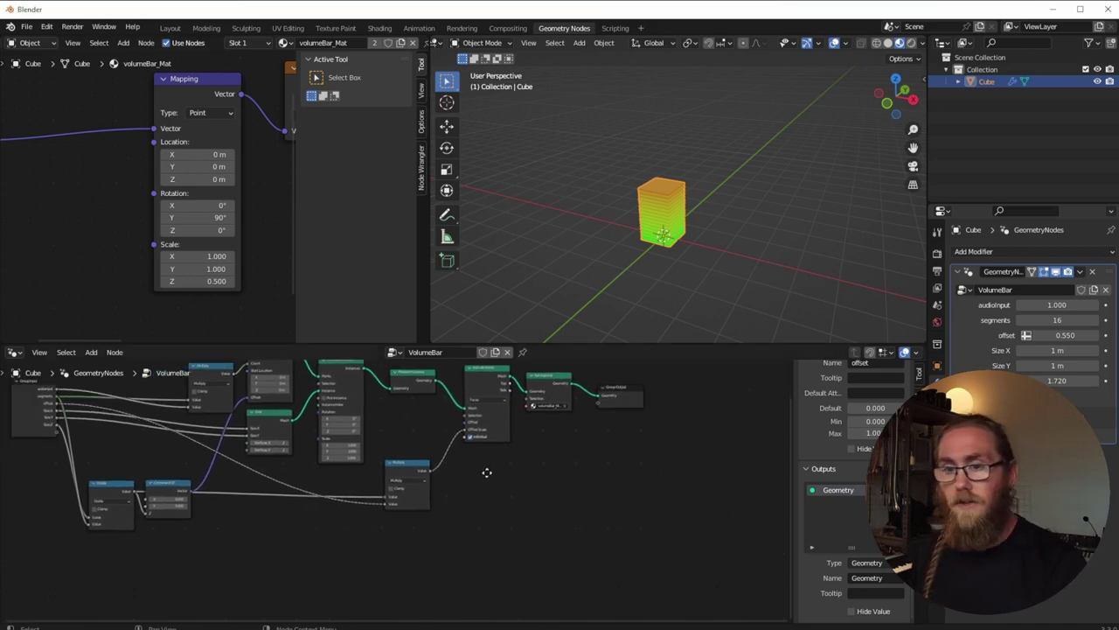
{"action": "scroll", "coordinate": [376, 486], "scroll_direction": "up", "scroll_amount": 2}
{"action": "left_click", "coordinate": [84, 480]}
{"action": "scroll", "coordinate": [188, 525], "scroll_direction": "up", "scroll_amount": 2}
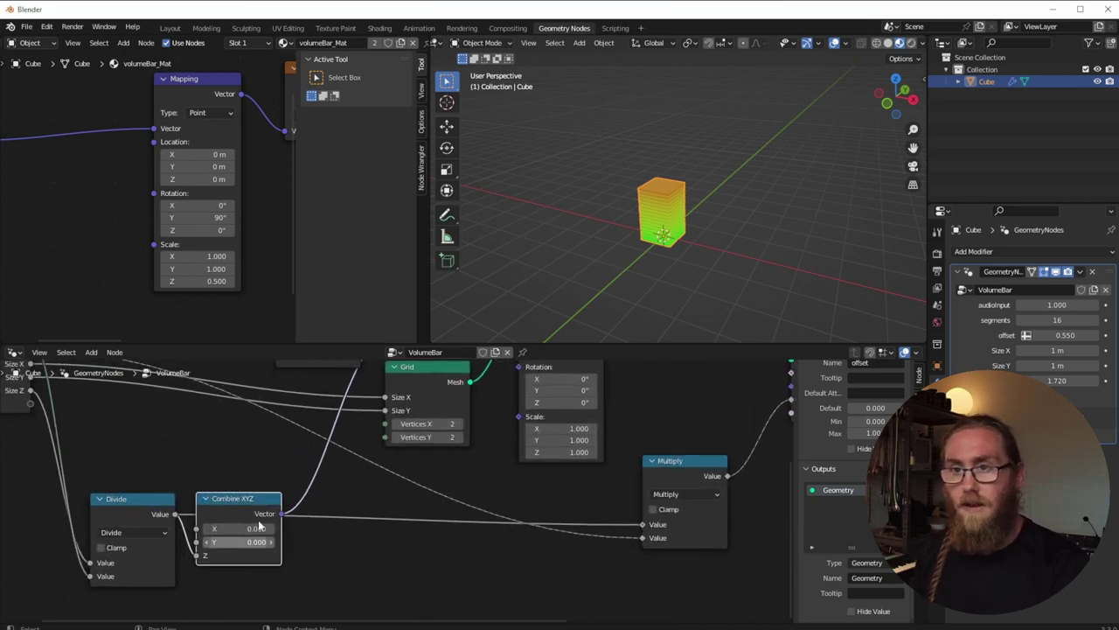
{"action": "scroll", "coordinate": [290, 496], "scroll_direction": "down", "scroll_amount": 1}
{"action": "middle_click_drag", "start_coordinate": [290, 496], "coordinate": [194, 496]}
{"action": "key", "text": "shift+d"}
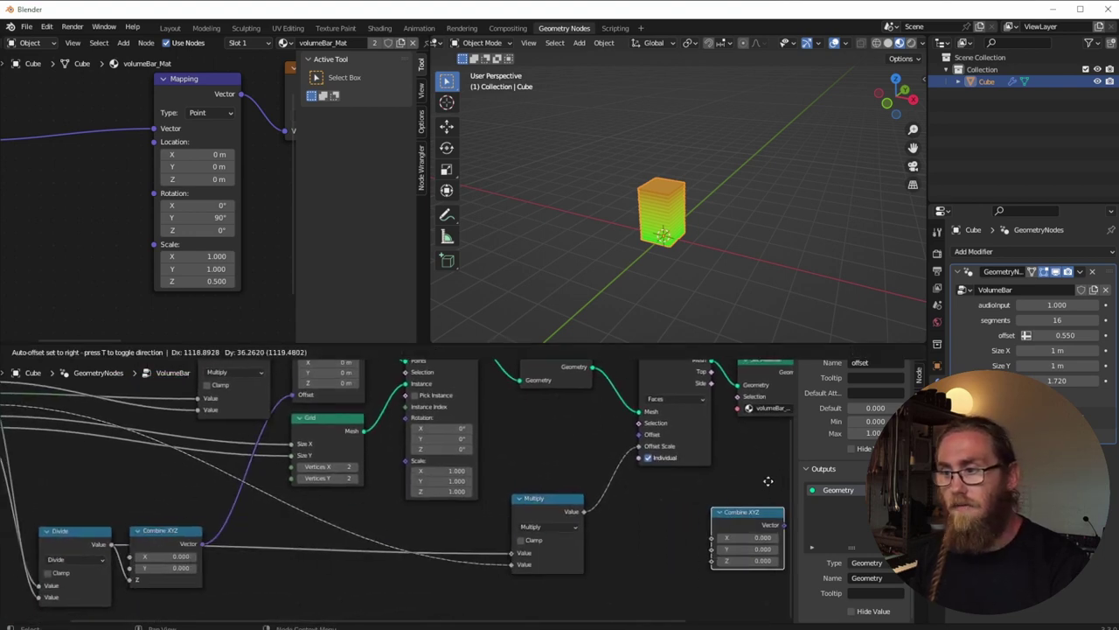
{"action": "left_click", "coordinate": [697, 492]}
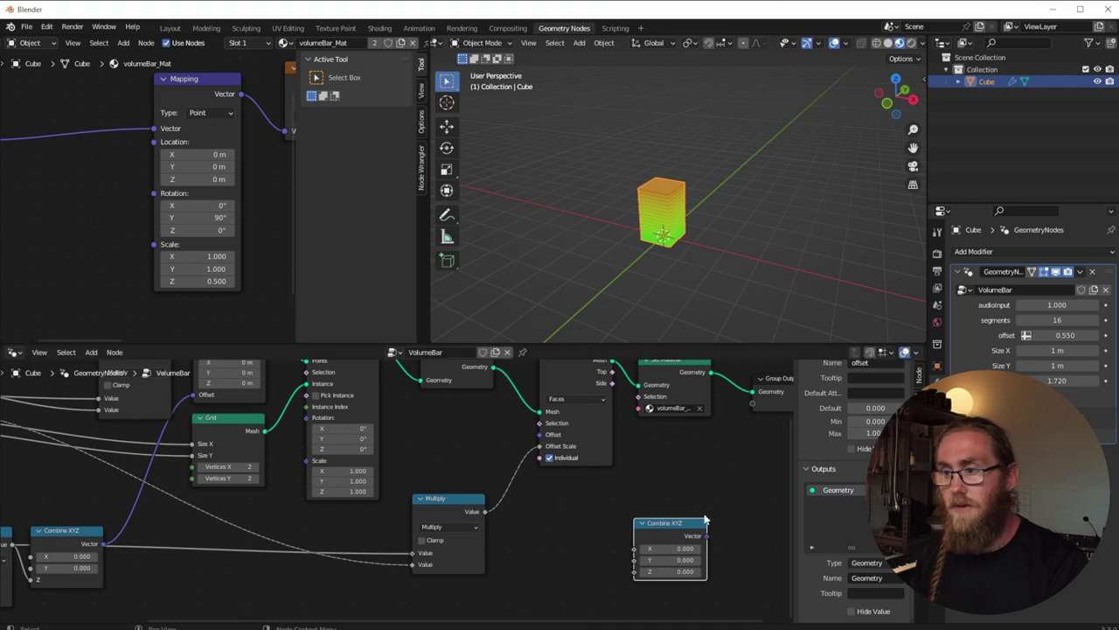
Connect the duplicated Combine XYZ's Vector output to a new socket on the Group Output.
{"action": "left_click_drag", "start_coordinate": [706, 535], "coordinate": [750, 406]}
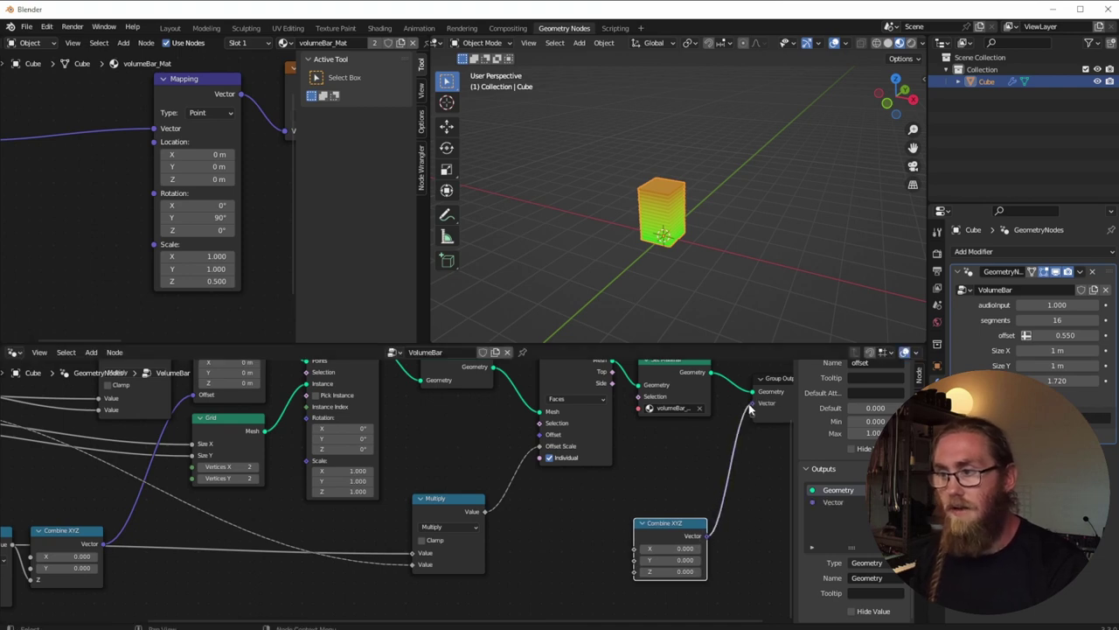
{"action": "middle_click_drag", "start_coordinate": [716, 419], "coordinate": [680, 413]}
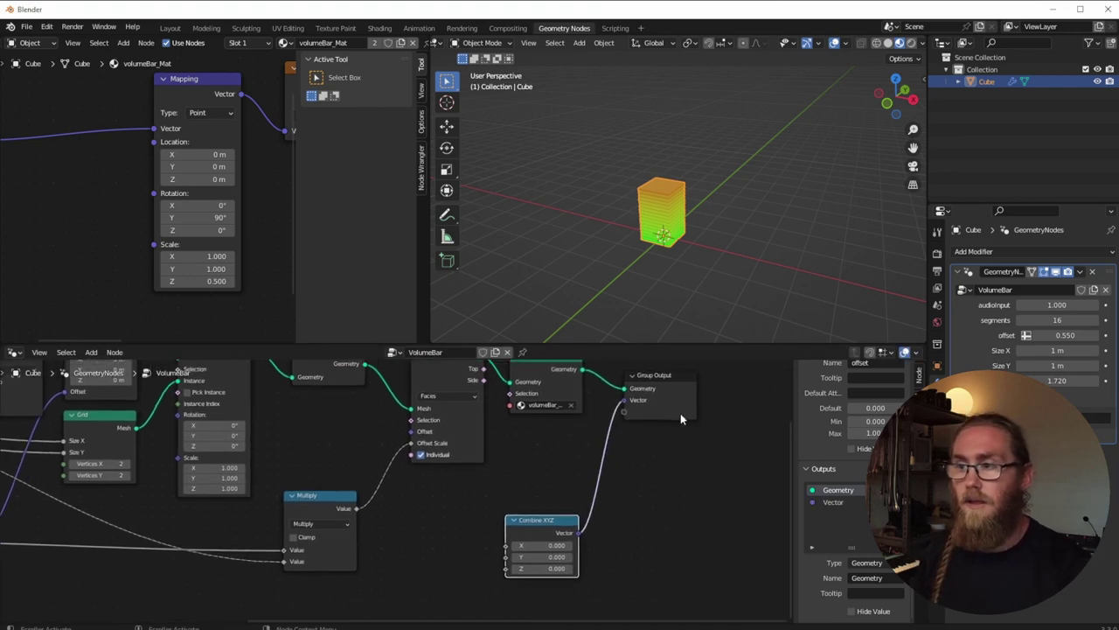
{"action": "middle_click_drag", "start_coordinate": [447, 409], "coordinate": [581, 378]}
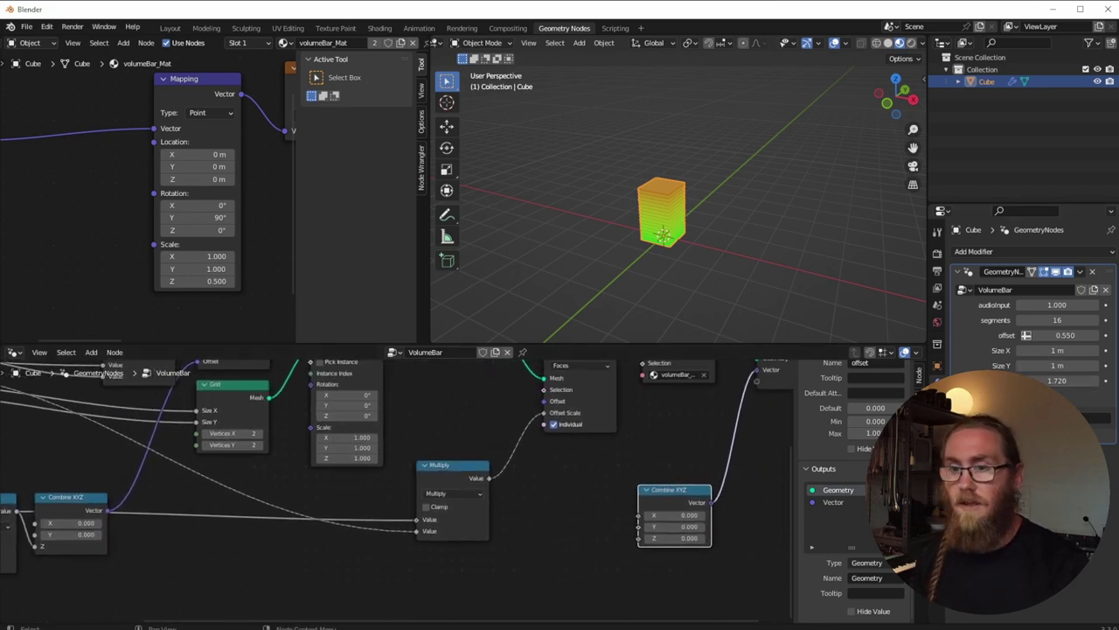
Connect the Group Input's Size Z to the Z input of the duplicated Combine XYZ and shift that node slightly upward.
{"action": "middle_click_drag", "start_coordinate": [57, 472], "coordinate": [221, 481]}
{"action": "left_click_drag", "start_coordinate": [55, 413], "coordinate": [703, 548]}
{"action": "middle_click_drag", "start_coordinate": [703, 547], "coordinate": [528, 558]}
{"action": "left_click_drag", "start_coordinate": [565, 519], "coordinate": [569, 501]}
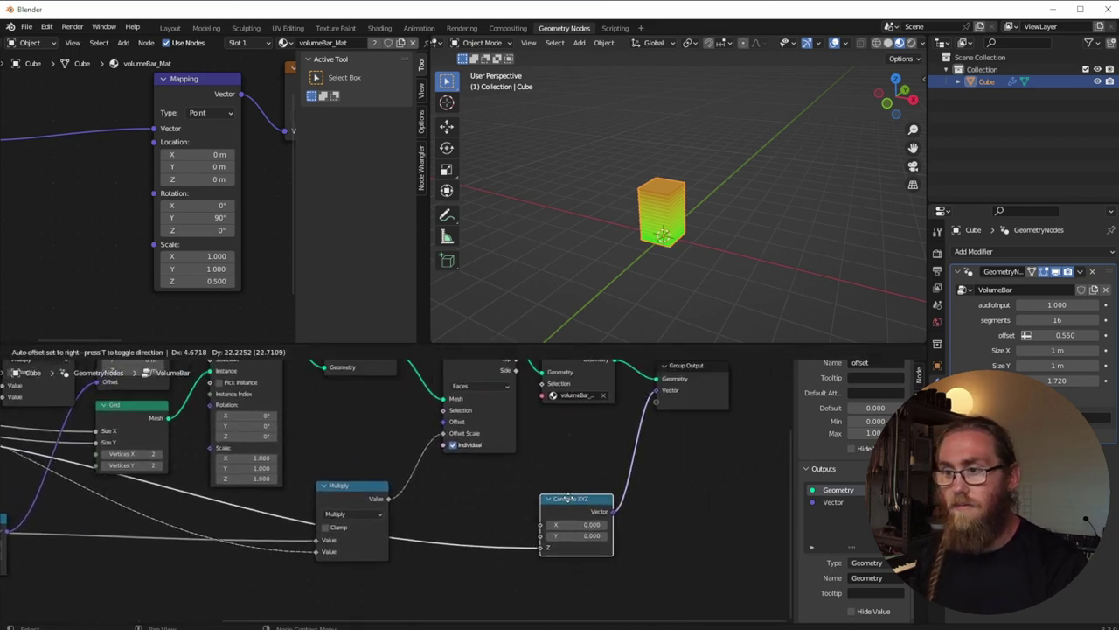
Rename the node group's new Vector output to "mapping".
{"action": "left_click", "coordinate": [832, 501]}
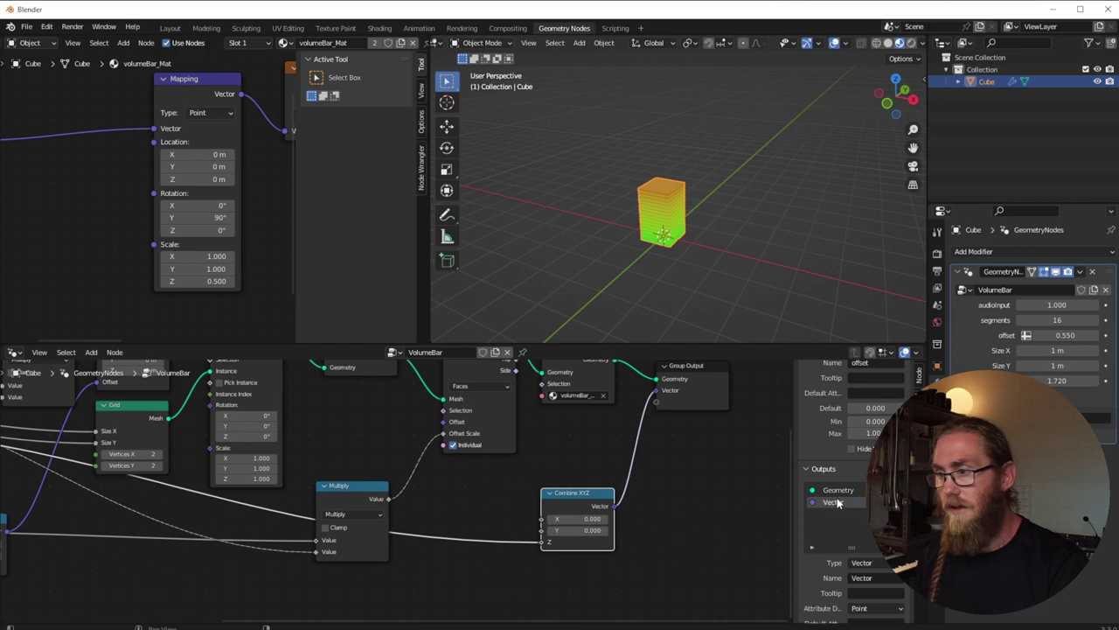
{"action": "left_click", "coordinate": [894, 580]}
{"action": "type", "text": "mapping"}
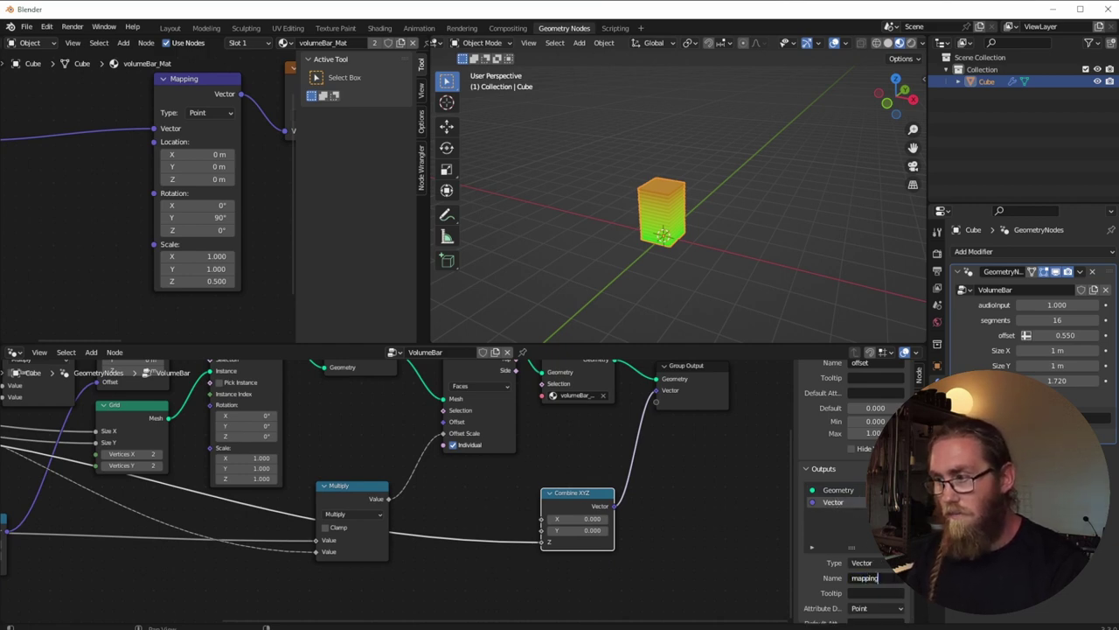
{"action": "key", "text": "Return"}
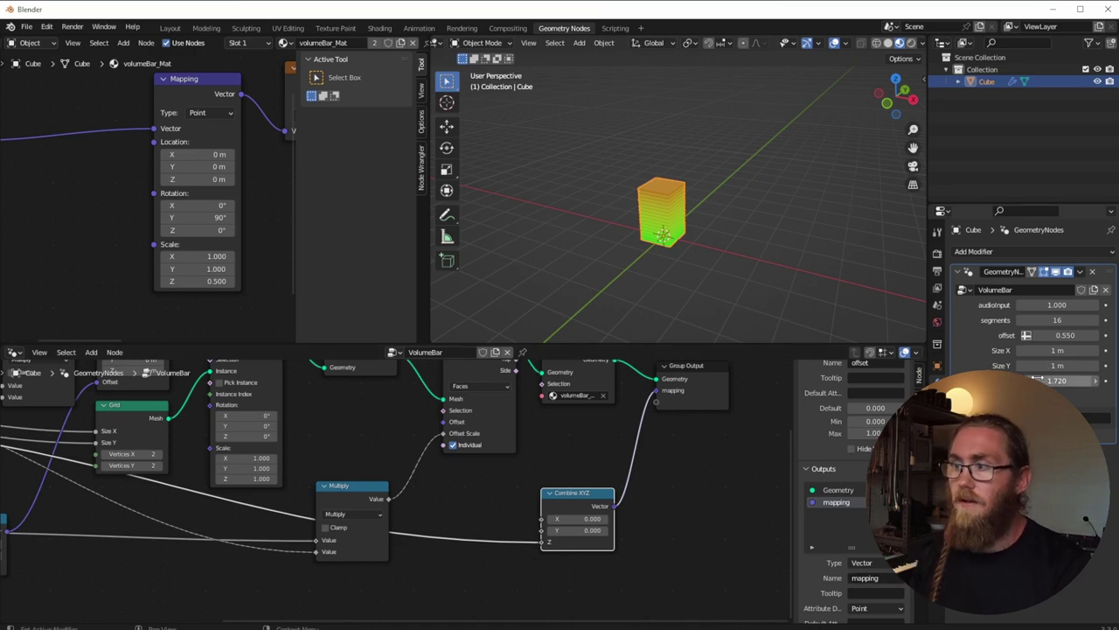
Name the modifier's mapping output attribute "VB_mappingScale".
{"action": "left_click", "coordinate": [1032, 417]}
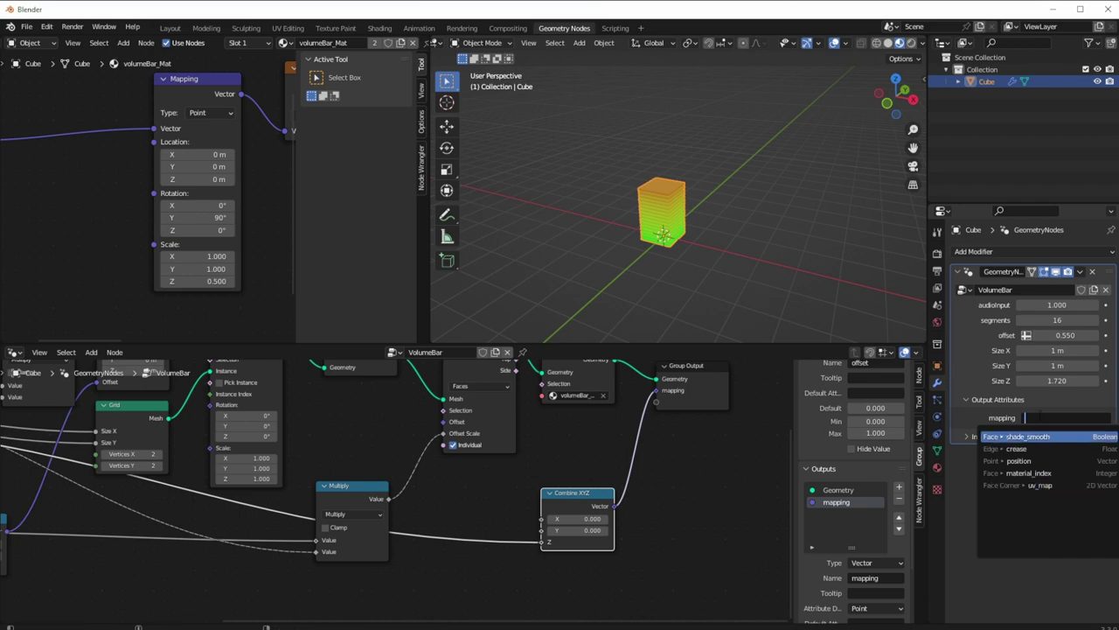
{"action": "type", "text": "VB_"}
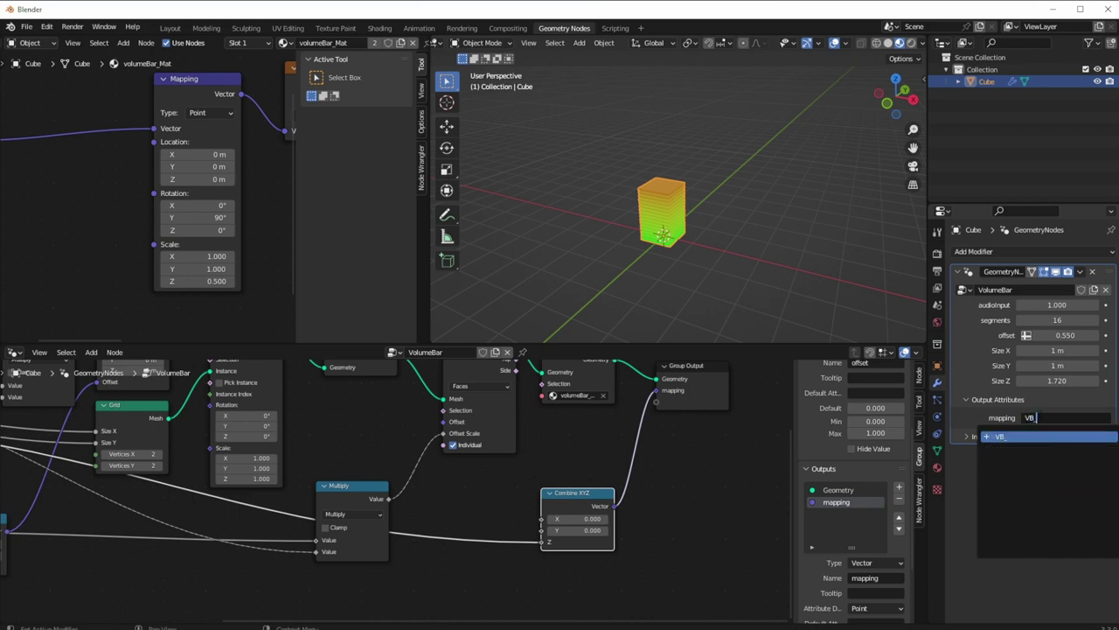
{"action": "type", "text": "Sca"}
{"action": "key", "text": "BackSpace"}
{"action": "type", "text": "MappingScale"}
{"action": "key", "text": "Return"}
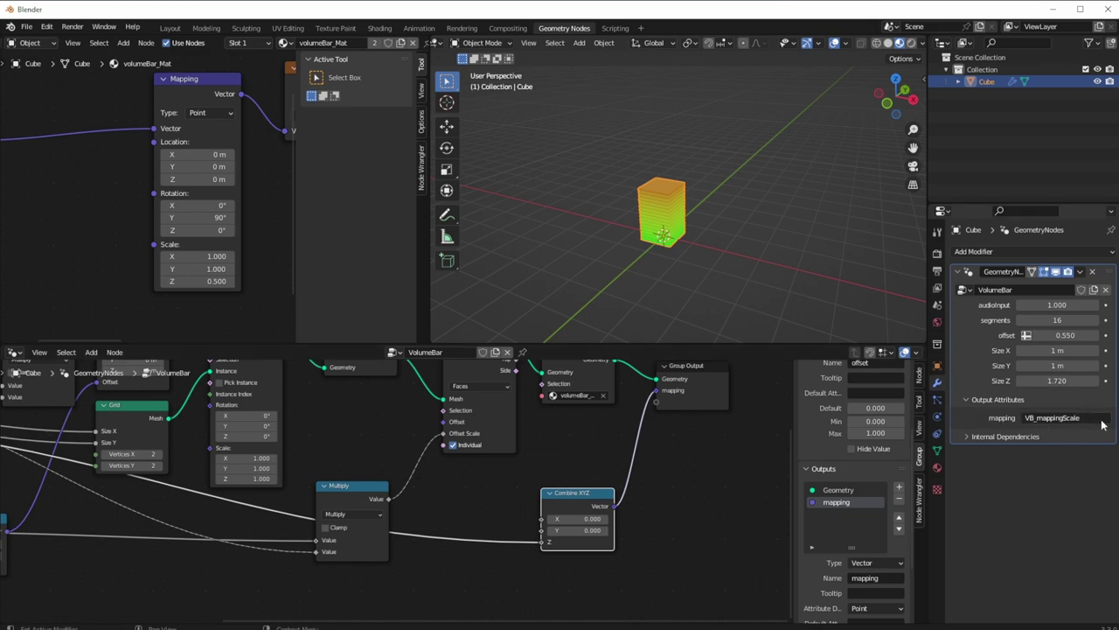
Add an Attribute node below Texture Coordinate in the material and connect its Vector output to the Mapping node's Scale input.
{"action": "middle_click_drag", "start_coordinate": [51, 196], "coordinate": [115, 225]}
{"action": "scroll", "coordinate": [114, 224], "scroll_direction": "down", "scroll_amount": 2}
{"action": "left_click_drag", "start_coordinate": [25, 132], "coordinate": [124, 115]}
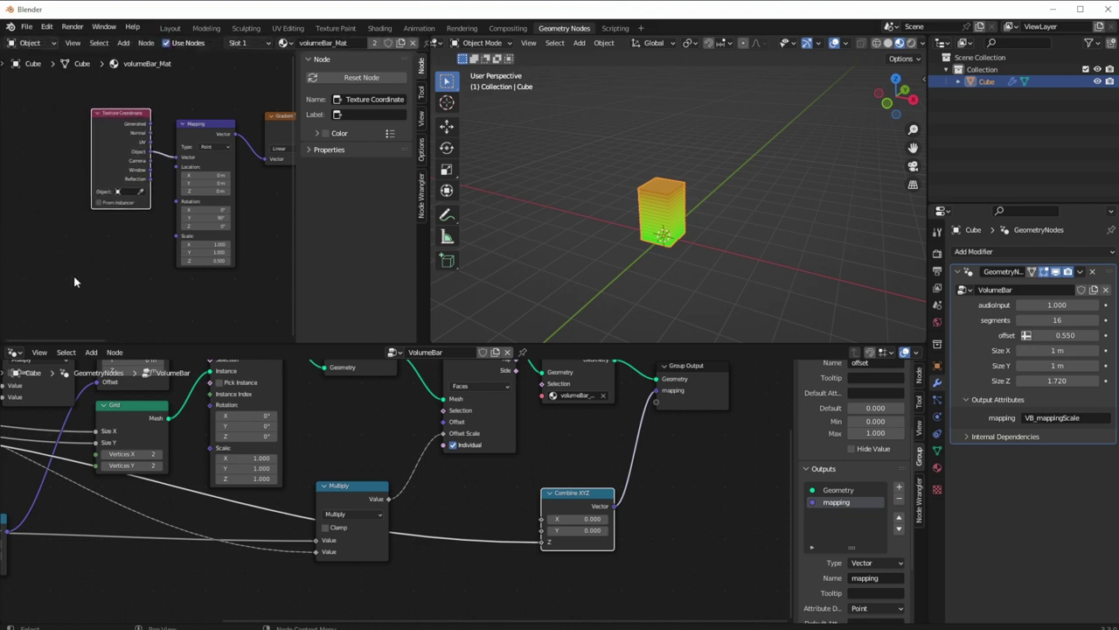
{"action": "key", "text": "shift+a"}
{"action": "left_click", "coordinate": [73, 277]}
{"action": "type", "text": "attr"}
{"action": "key", "text": "Return"}
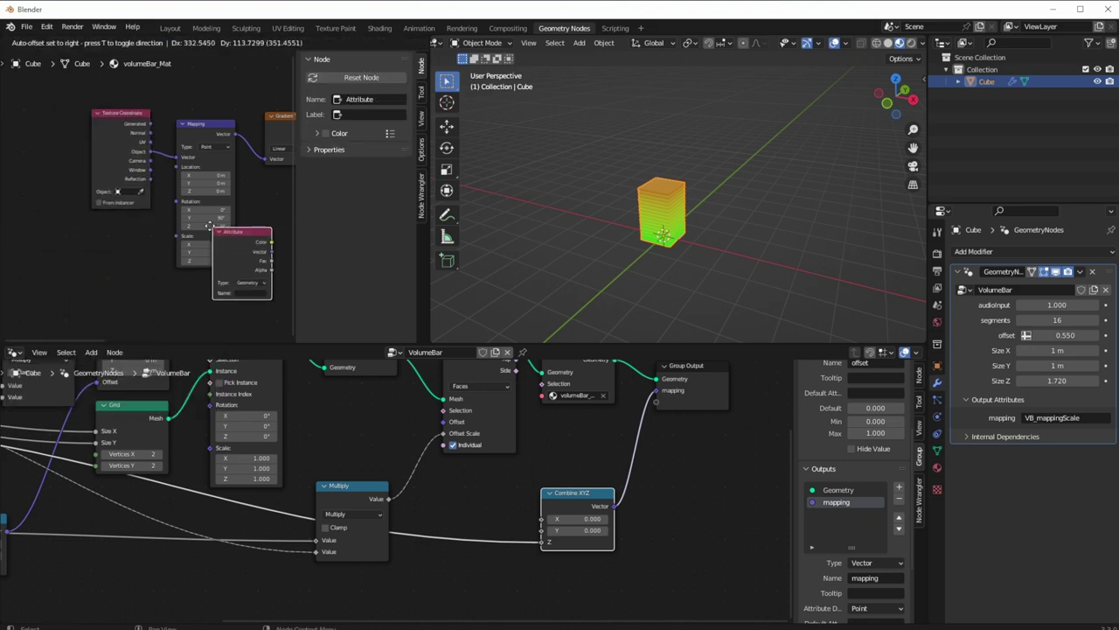
{"action": "left_click", "coordinate": [90, 225]}
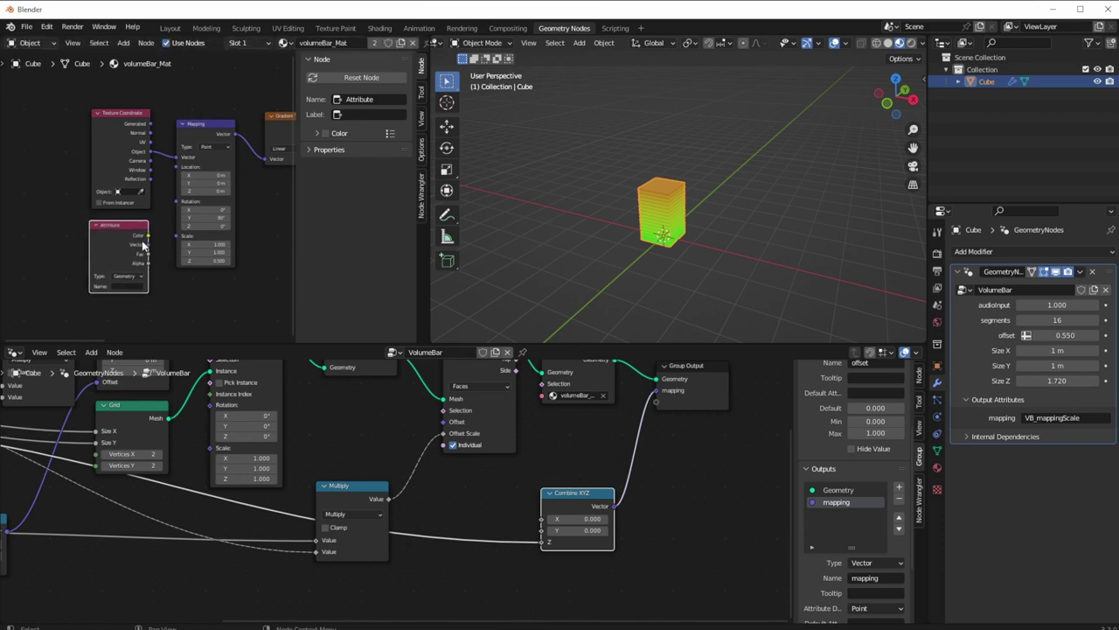
{"action": "left_click_drag", "start_coordinate": [150, 246], "coordinate": [176, 236]}
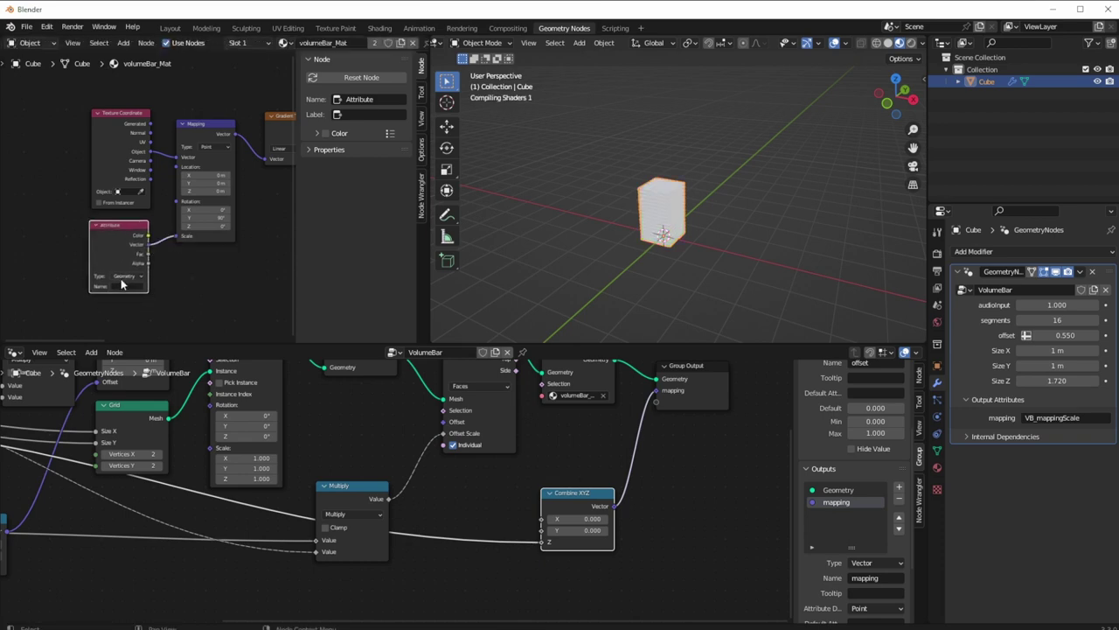
Copy the modifier's mapping attribute name "VB_mappingScale" into the material's Attribute node as its name.
{"action": "left_click", "coordinate": [1069, 419]}
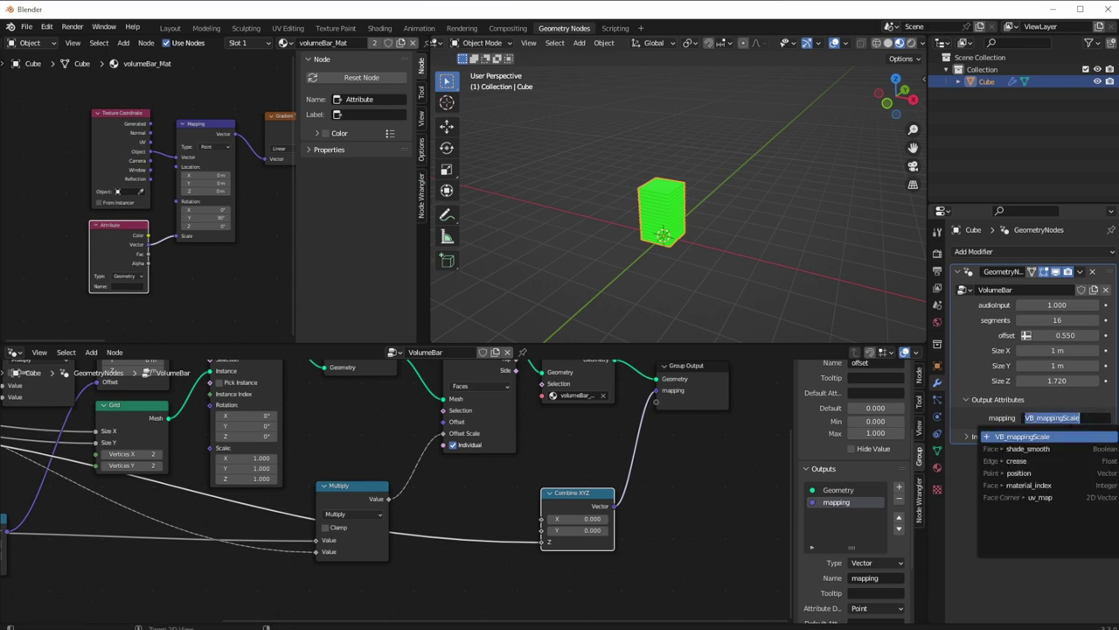
{"action": "type", "text": "VB_mappingScale"}
{"action": "key", "text": "Return"}
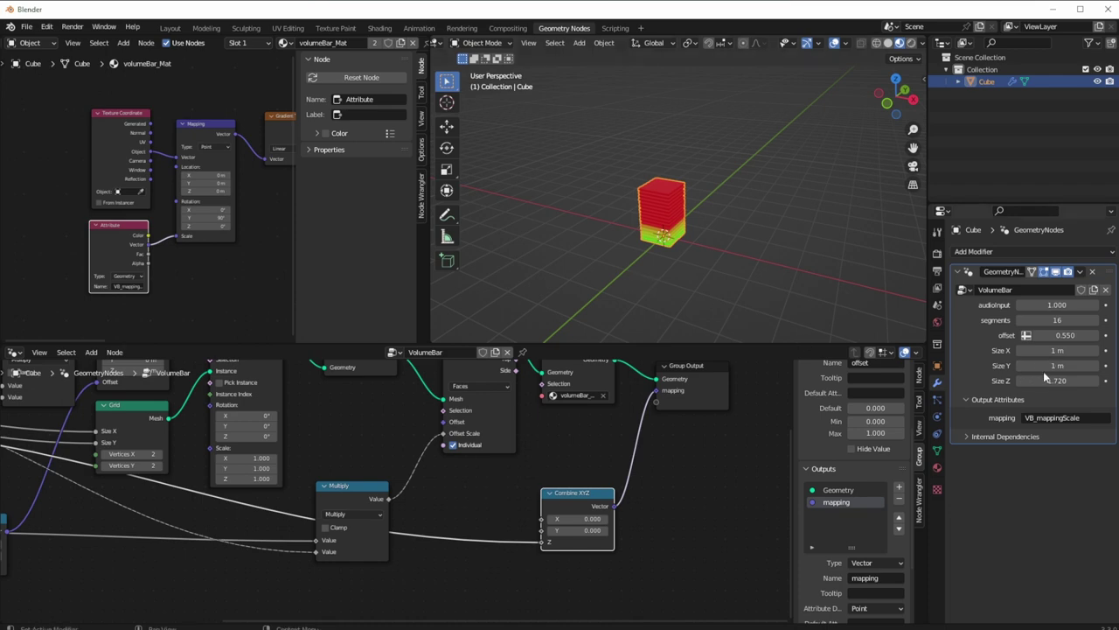
Vary the modifier's Size Z to test how the gradient reacts, and finish with Size Z at 1.
{"action": "mouse_move", "coordinate": [1051, 384]}
{"action": "left_mouse_down"}
{"action": "mouse_move", "coordinate": [1118, 385]}
{"action": "mouse_move", "coordinate": [1052, 380]}
{"action": "left_mouse_up"}
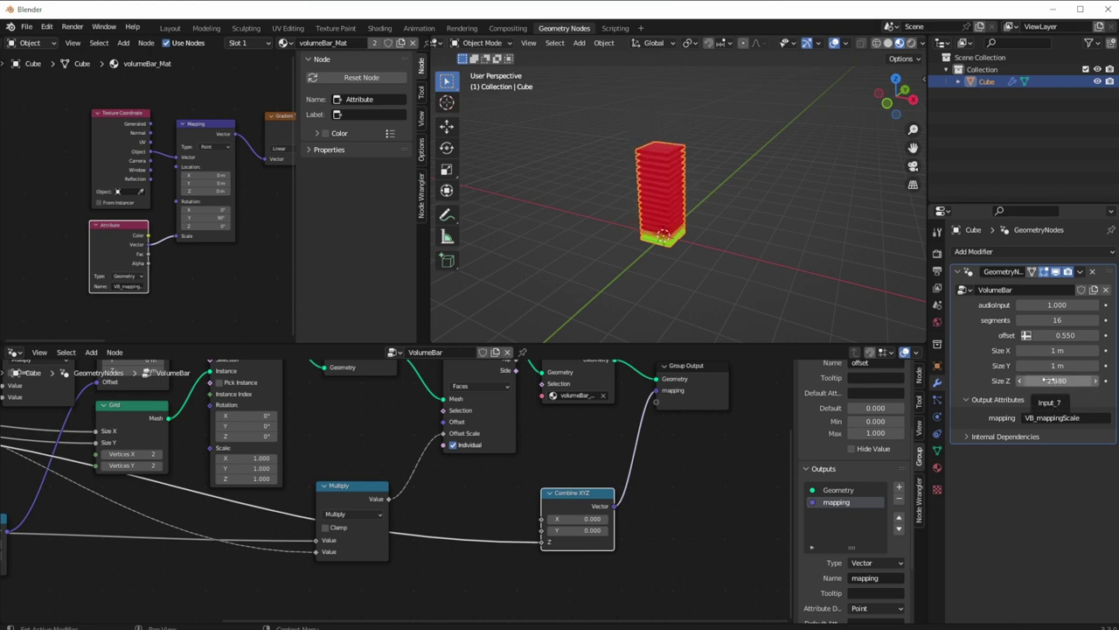
{"action": "left_click_drag", "start_coordinate": [1052, 381], "coordinate": [1032, 381]}
{"action": "left_click", "coordinate": [1068, 383]}
{"action": "type", "text": "1"}
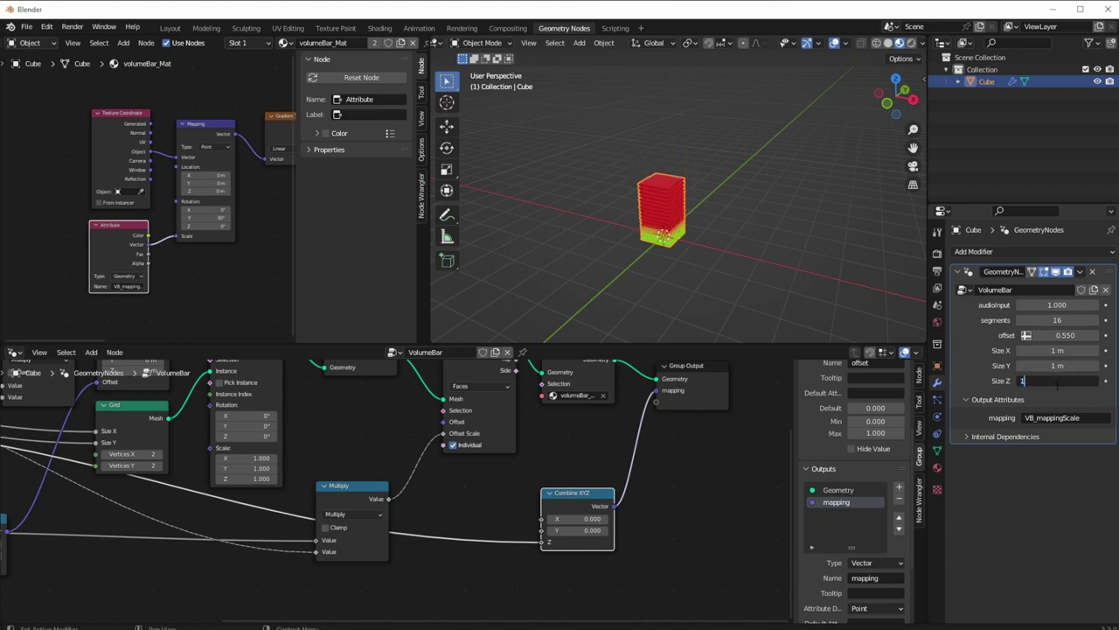
{"action": "key", "text": "Return"}
Disconnect the Attribute node from the Mapping node's Scale and set Scale Z to 1.
{"action": "left_click_drag", "start_coordinate": [178, 243], "coordinate": [168, 244]}
{"action": "left_click", "coordinate": [205, 261]}
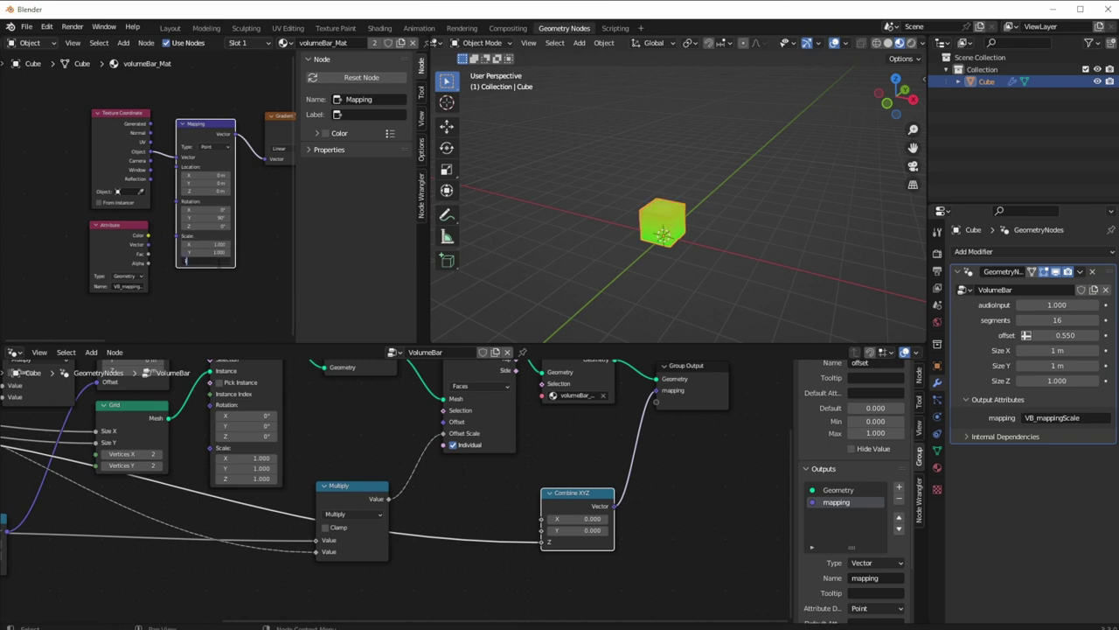
{"action": "type", "text": "1"}
{"action": "key", "text": "Return"}
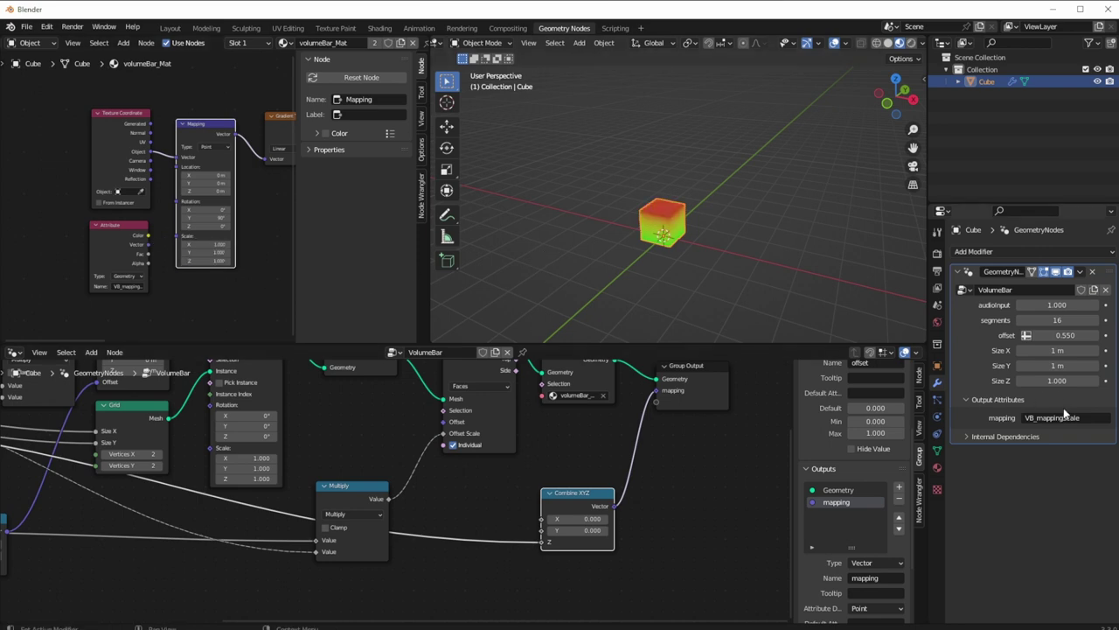
Set the modifier's Size Z to 2 and the Mapping node's Scale Z to 0.5 to compare the gradient.
{"action": "left_click", "coordinate": [1074, 381]}
{"action": "type", "text": "2"}
{"action": "key", "text": "Tab"}
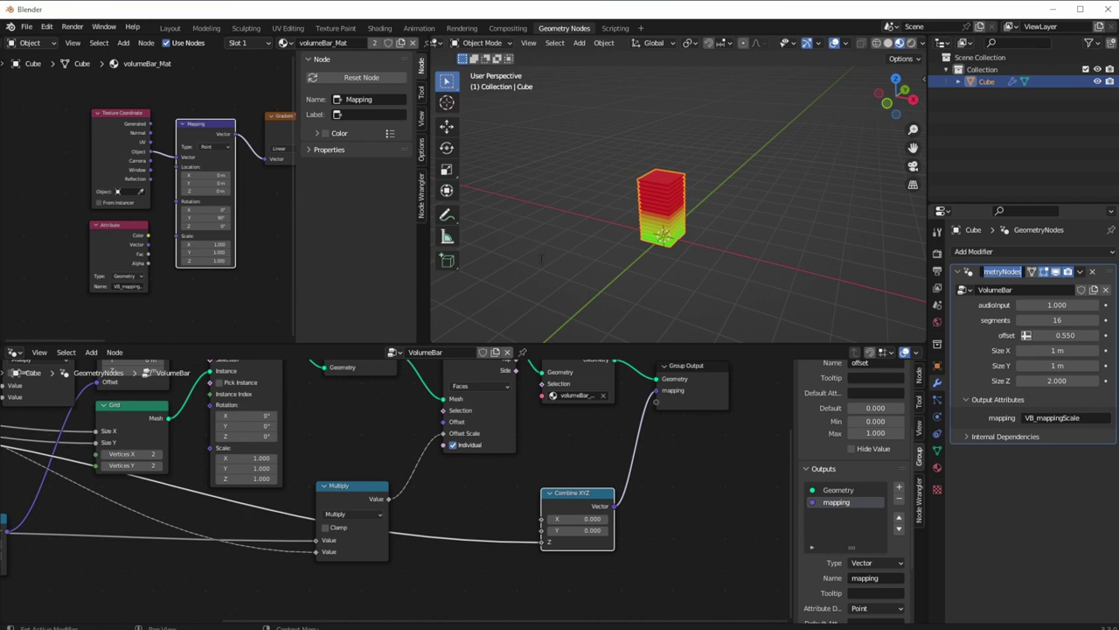
{"action": "left_click", "coordinate": [210, 260]}
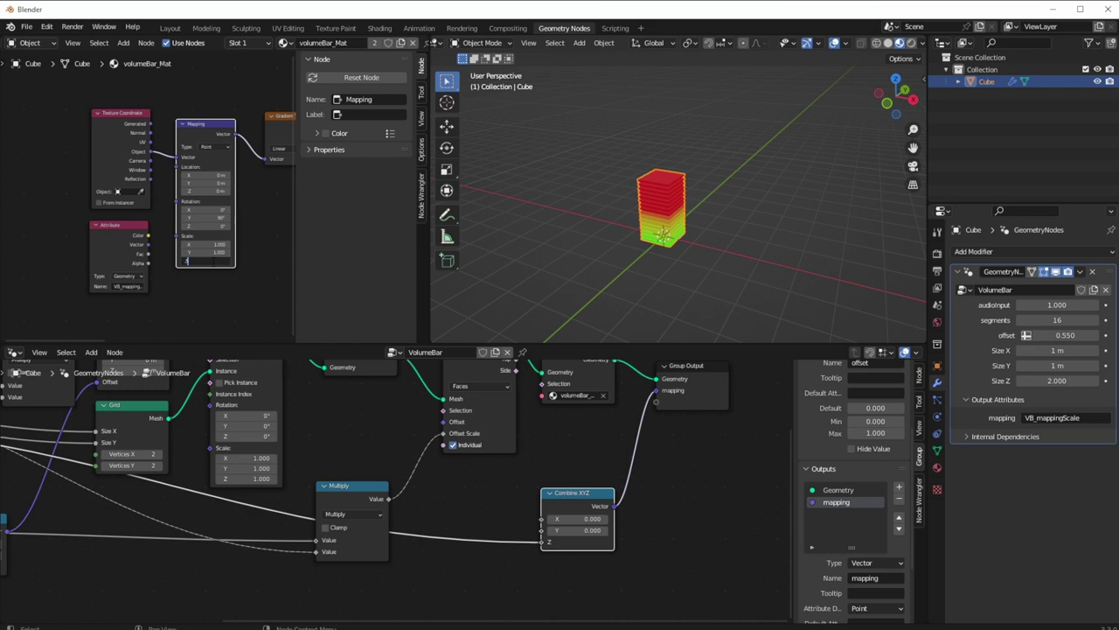
{"action": "type", "text": ".5"}
{"action": "key", "text": "Return"}
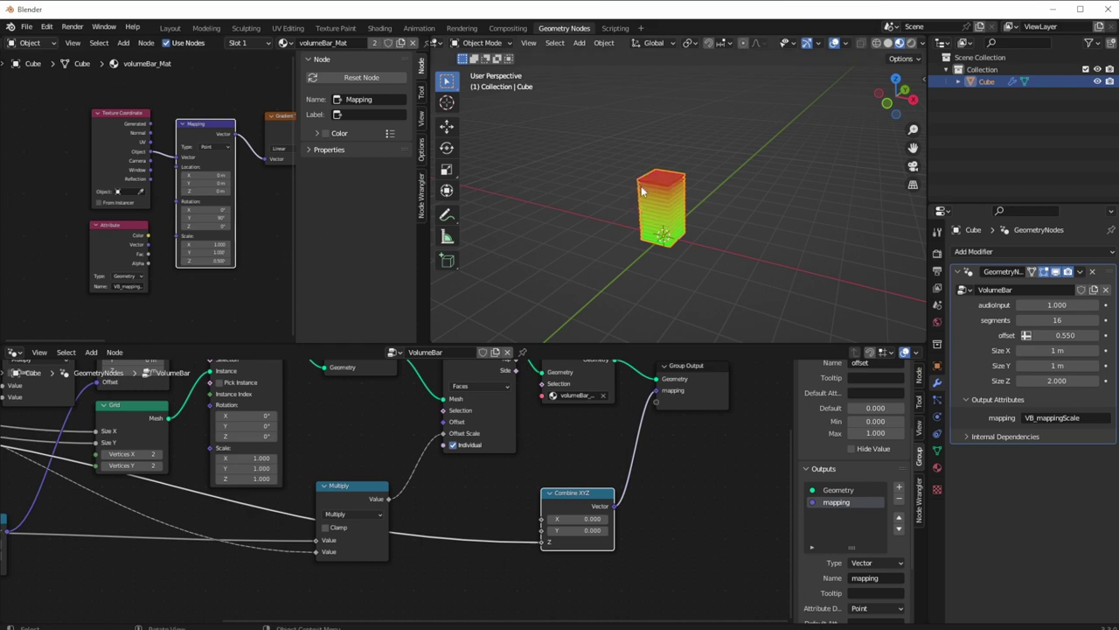
Duplicate the Divide node and insert the copy on the Size Z link into the Combine XYZ that feeds the mapping output.
{"action": "middle_click_drag", "start_coordinate": [518, 507], "coordinate": [523, 478]}
{"action": "left_click_drag", "start_coordinate": [578, 466], "coordinate": [600, 468]}
{"action": "middle_click_drag", "start_coordinate": [262, 495], "coordinate": [432, 481]}
{"action": "left_click", "coordinate": [59, 473]}
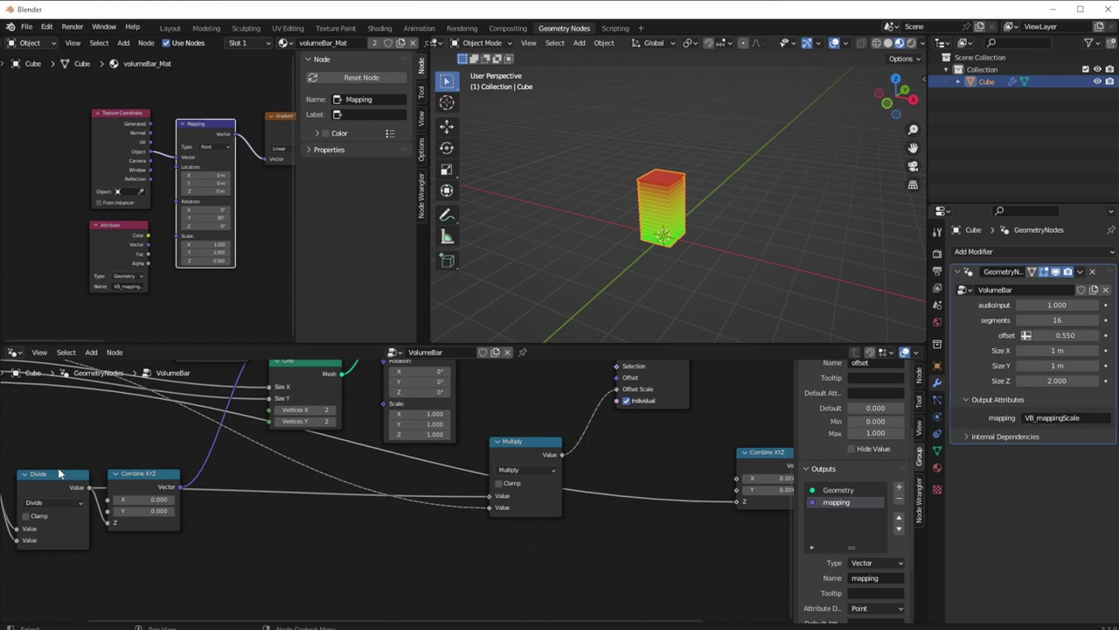
{"action": "left_click", "coordinate": [52, 475]}
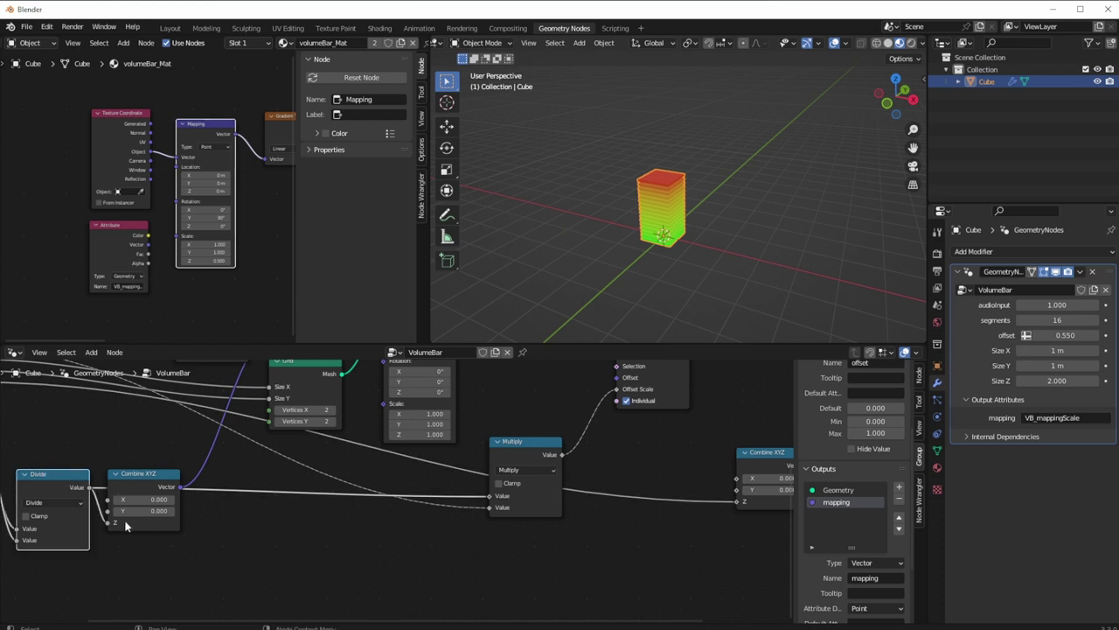
{"action": "key", "text": "shift+d"}
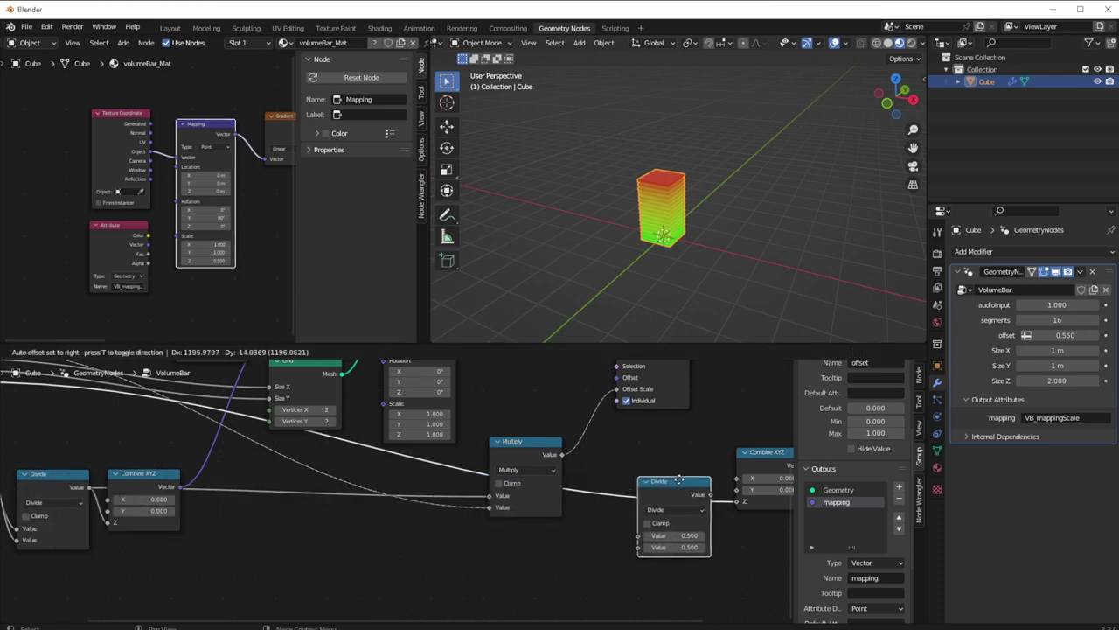
{"action": "left_click", "coordinate": [657, 473]}
Switch the duplicated Divide node's operation to Multiply.
{"action": "left_click", "coordinate": [657, 502]}
{"action": "left_click", "coordinate": [662, 500]}
{"action": "left_click", "coordinate": [661, 500]}
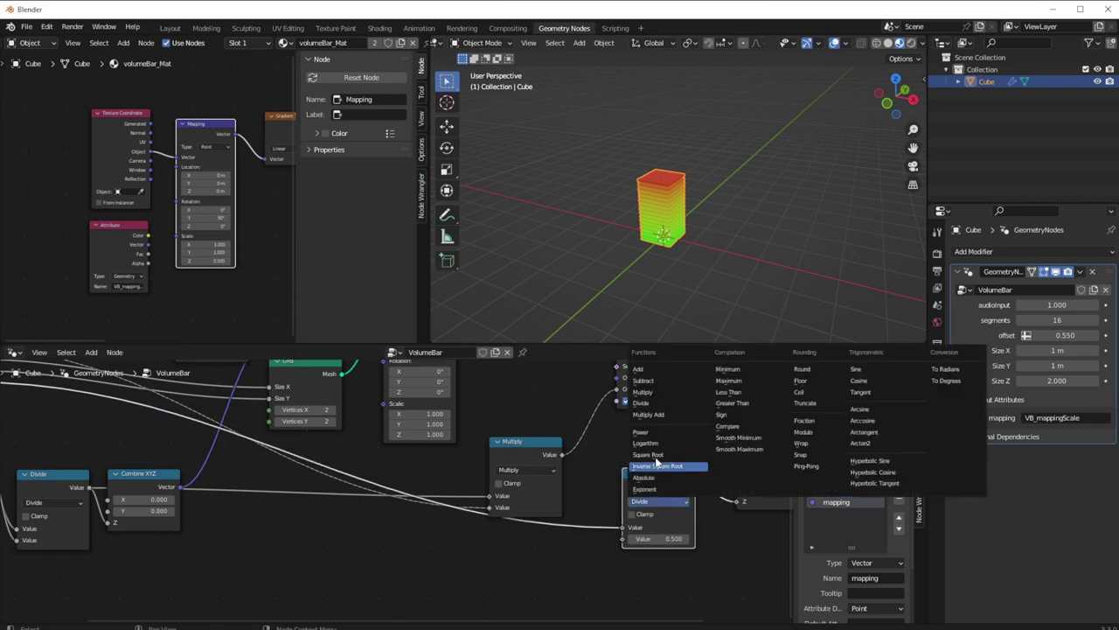
{"action": "left_click", "coordinate": [647, 392]}
{"action": "middle_click_drag", "start_coordinate": [106, 448], "coordinate": [367, 440]}
{"action": "scroll", "coordinate": [569, 512], "scroll_direction": "right", "scroll_amount": 5, "text": "ctrl"}
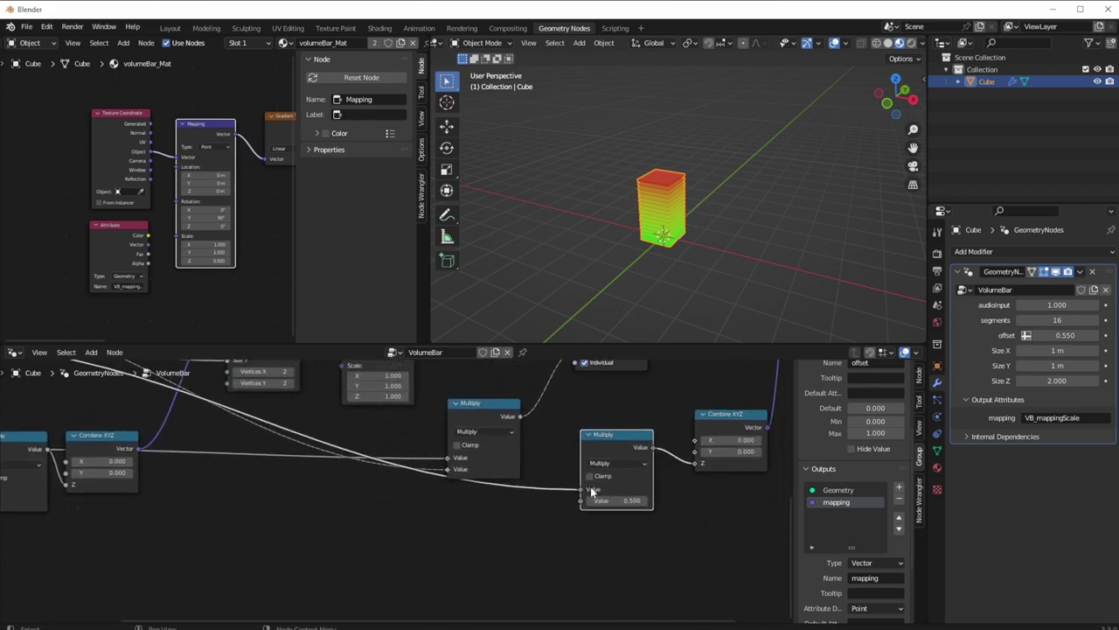
Set the duplicated math node to Divide, move the Size Z link to its second value and set its first value to 1.
{"action": "left_click", "coordinate": [610, 463]}
{"action": "left_click", "coordinate": [612, 528]}
{"action": "left_click_drag", "start_coordinate": [581, 490], "coordinate": [579, 499]}
{"action": "left_click", "coordinate": [617, 490]}
{"action": "type", "text": "1"}
{"action": "key", "text": "Return"}
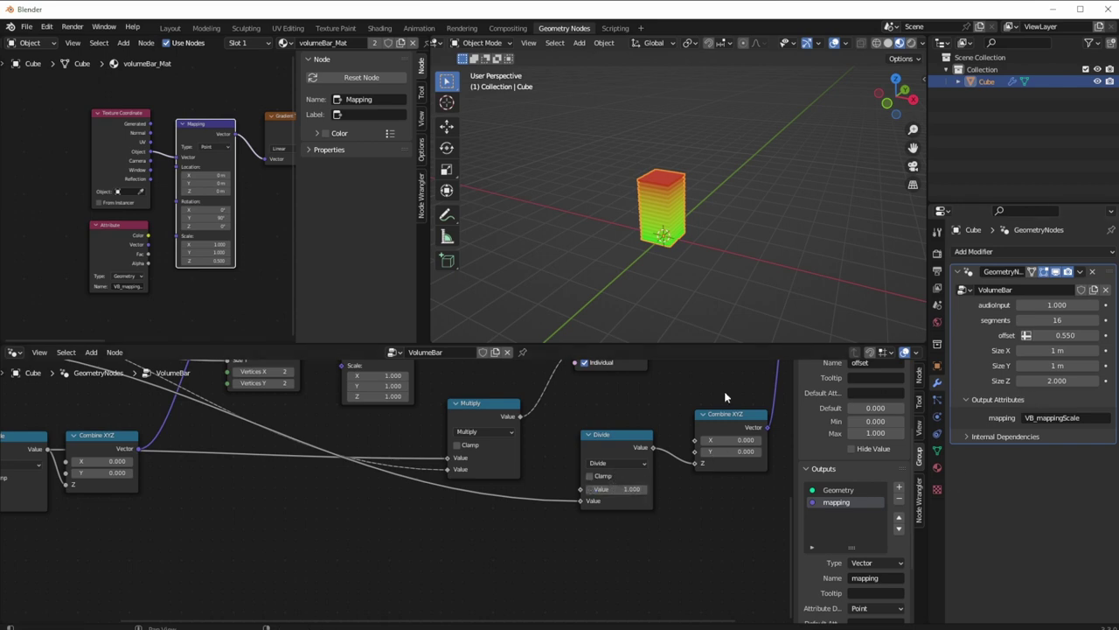
Reconnect the Attribute node's Vector to the Mapping node's Scale and test the bar by adjusting Size Z to 1.920 and varying audioInput.
{"action": "left_click_drag", "start_coordinate": [148, 244], "coordinate": [179, 236]}
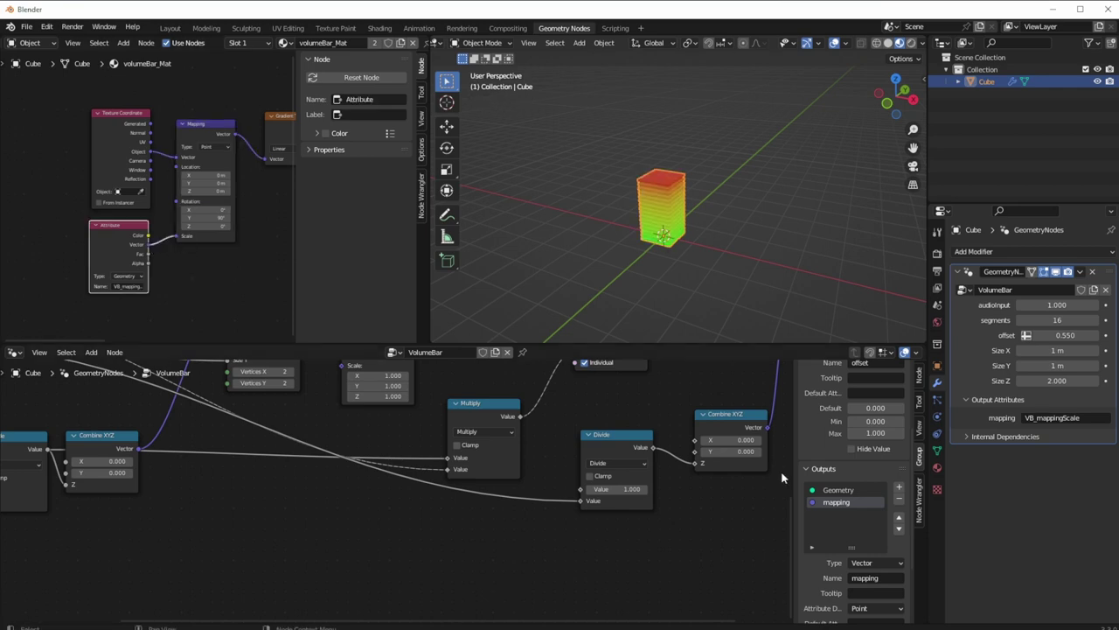
{"action": "mouse_move", "coordinate": [1047, 381]}
{"action": "left_mouse_down"}
{"action": "mouse_move", "coordinate": [998, 380]}
{"action": "mouse_move", "coordinate": [1111, 380]}
{"action": "mouse_move", "coordinate": [1054, 381]}
{"action": "left_mouse_up"}
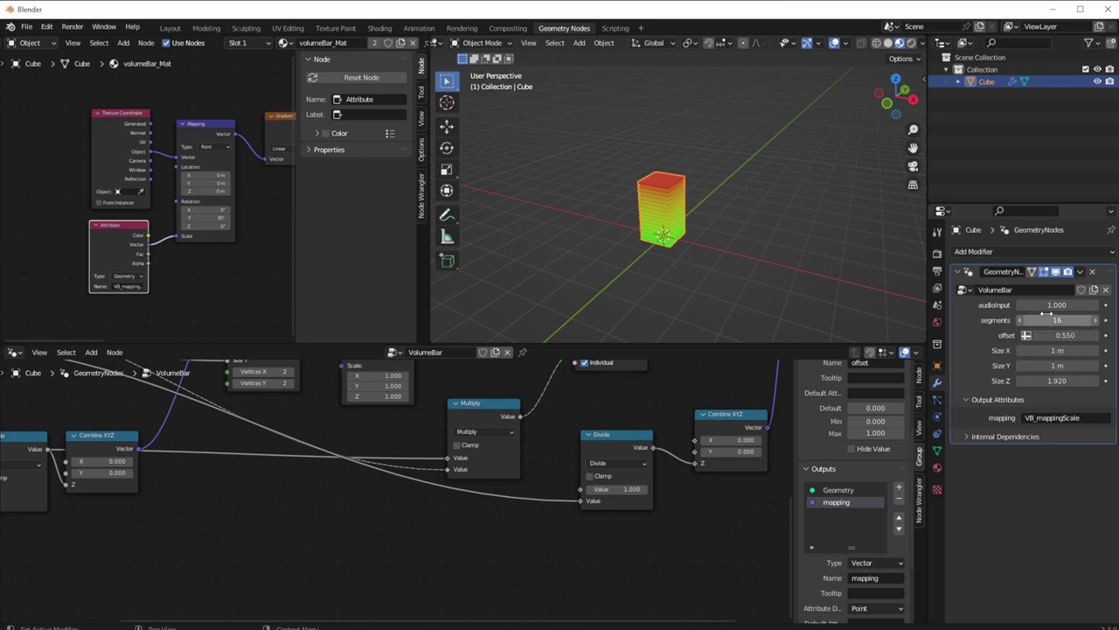
{"action": "mouse_move", "coordinate": [1053, 305]}
{"action": "left_mouse_down"}
{"action": "mouse_move", "coordinate": [1014, 305]}
{"action": "mouse_move", "coordinate": [1080, 305]}
{"action": "mouse_move", "coordinate": [1052, 306]}
{"action": "left_mouse_up"}
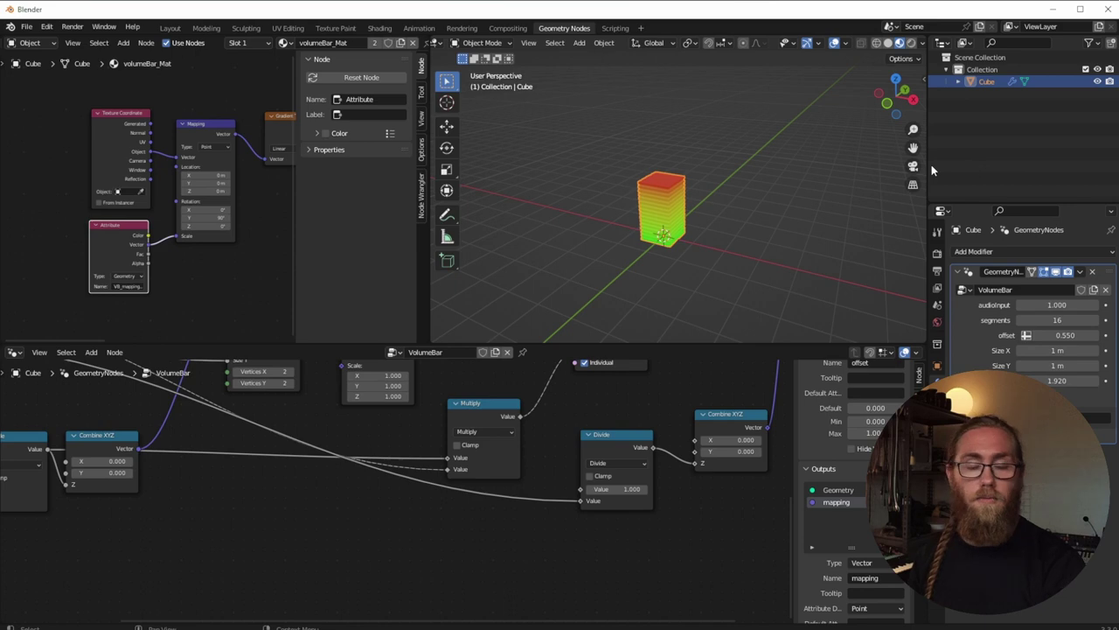
Rename the Cube object as "VolumeBar1".
{"action": "double_click", "coordinate": [985, 81]}
{"action": "type", "text": "VolumeBar"}
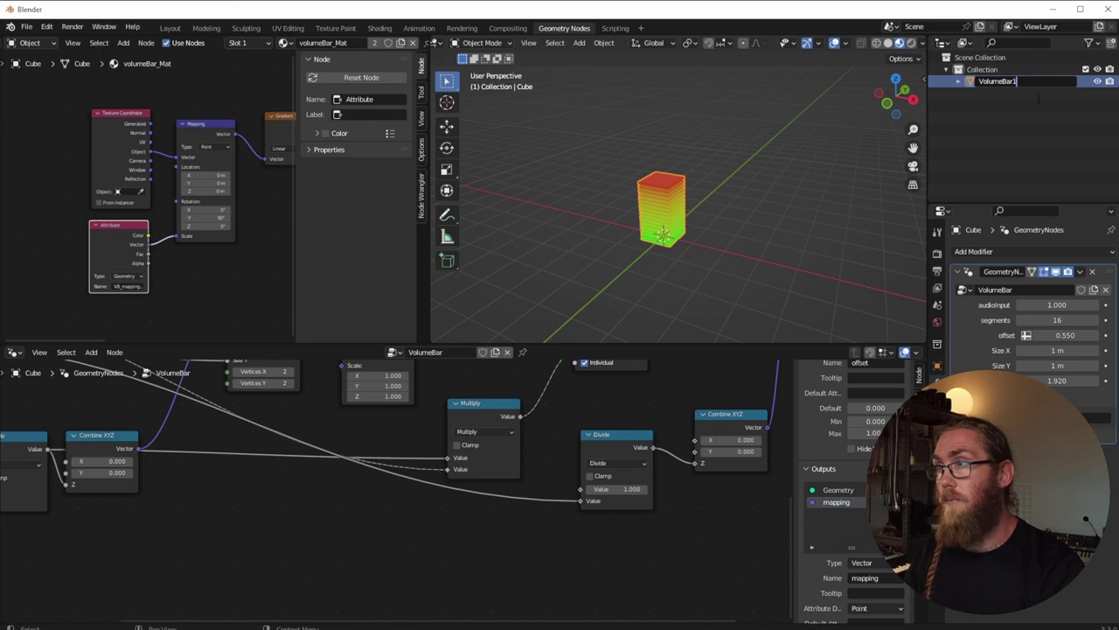
{"action": "type", "text": "1"}
{"action": "key", "text": "Return"}
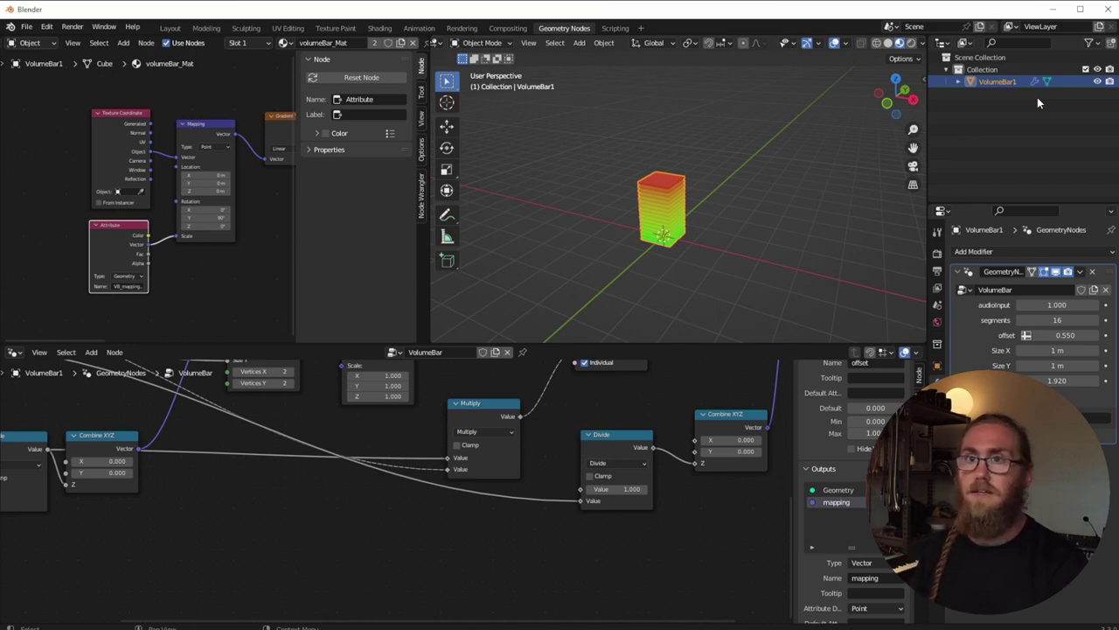
Switch to the Layout workspace.
{"action": "left_click", "coordinate": [169, 28]}
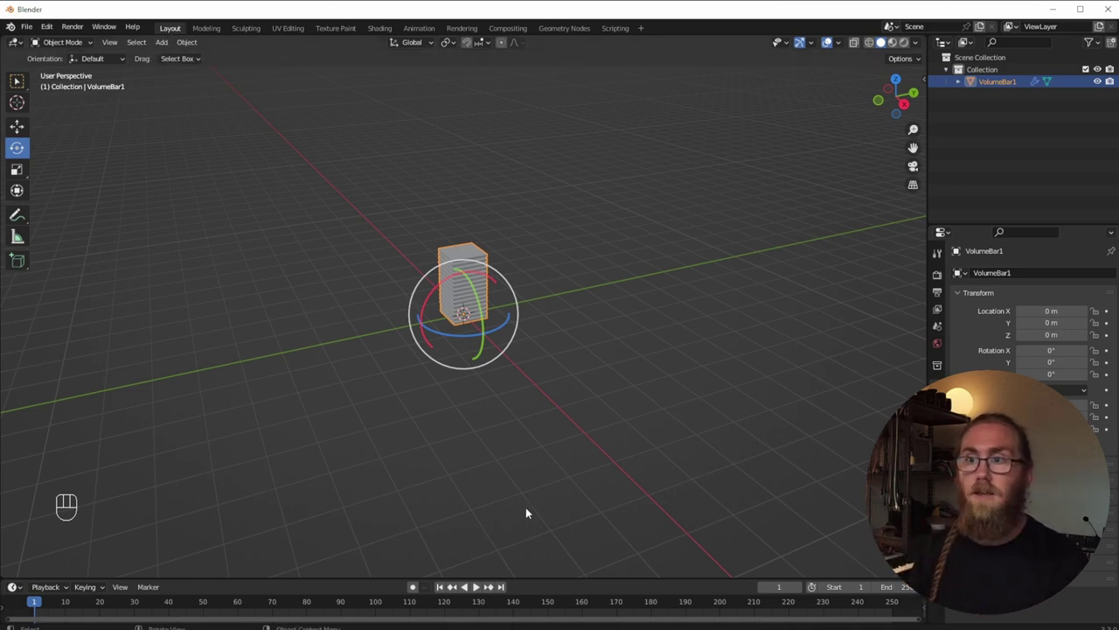
{"action": "scroll", "coordinate": [408, 300], "scroll_direction": "up", "scroll_amount": 3}
{"action": "middle_click_drag", "start_coordinate": [432, 277], "coordinate": [510, 304]}
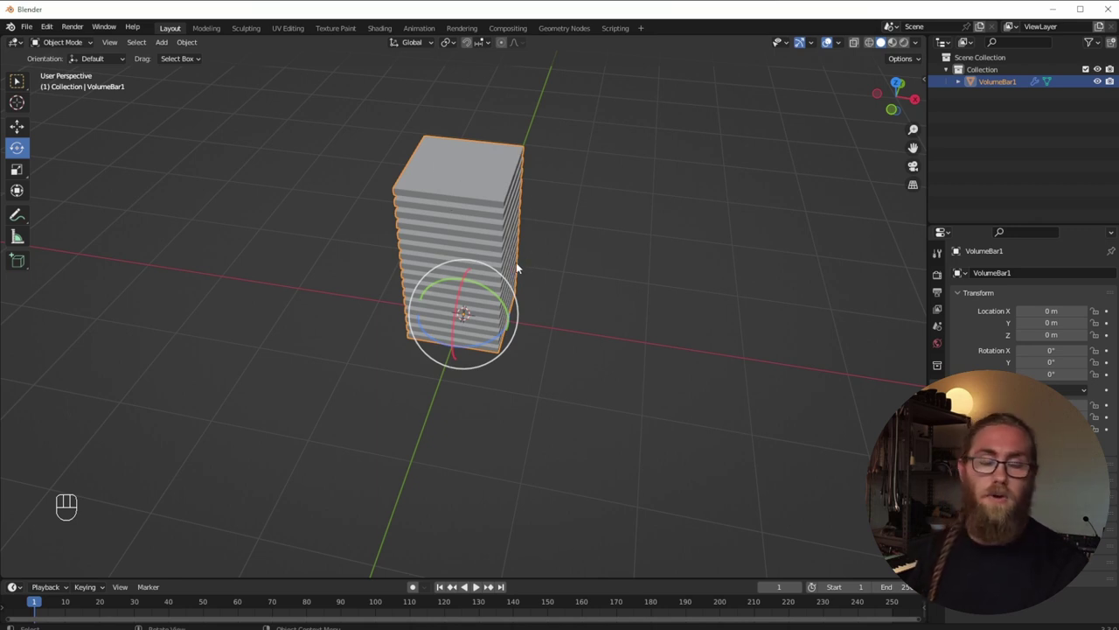
{"action": "mouse_move", "coordinate": [612, 335]}
{"action": "middle_mouse_down"}
{"action": "mouse_move", "coordinate": [587, 336]}
{"action": "mouse_move", "coordinate": [612, 328]}
{"action": "middle_mouse_up"}
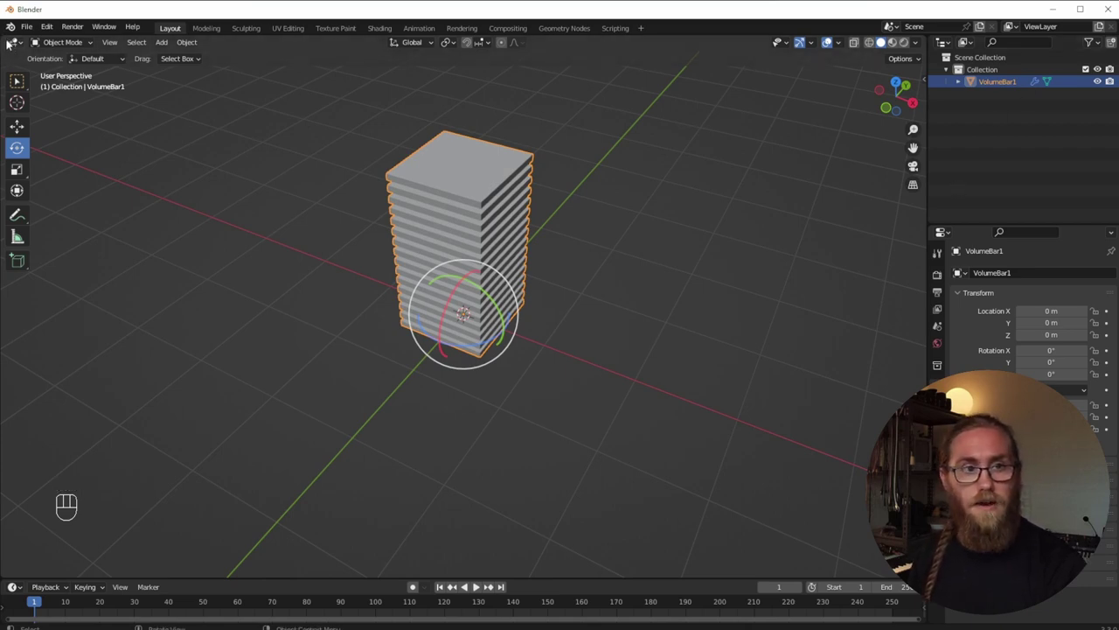
Split the 3D viewport vertically and turn the new area into an Asset Browser.
{"action": "left_click_drag", "start_coordinate": [7, 41], "coordinate": [352, 48]}
{"action": "scroll", "coordinate": [144, 42], "scroll_direction": "up", "scroll_amount": 3}
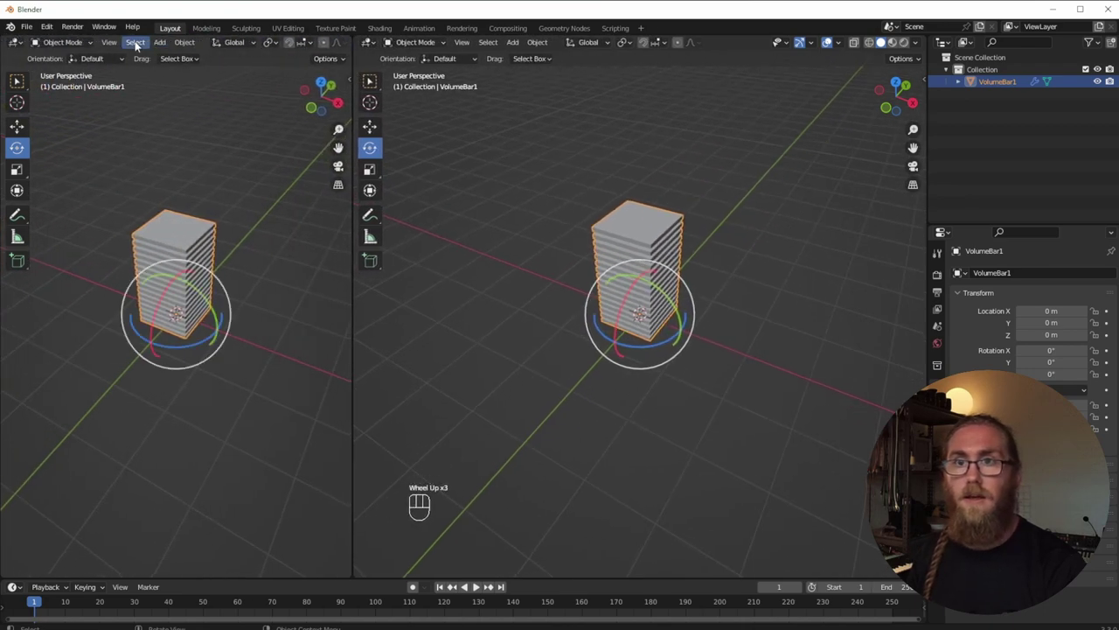
{"action": "scroll", "coordinate": [145, 43], "scroll_direction": "down", "scroll_amount": 2}
{"action": "scroll", "coordinate": [149, 42], "scroll_direction": "up", "scroll_amount": 6}
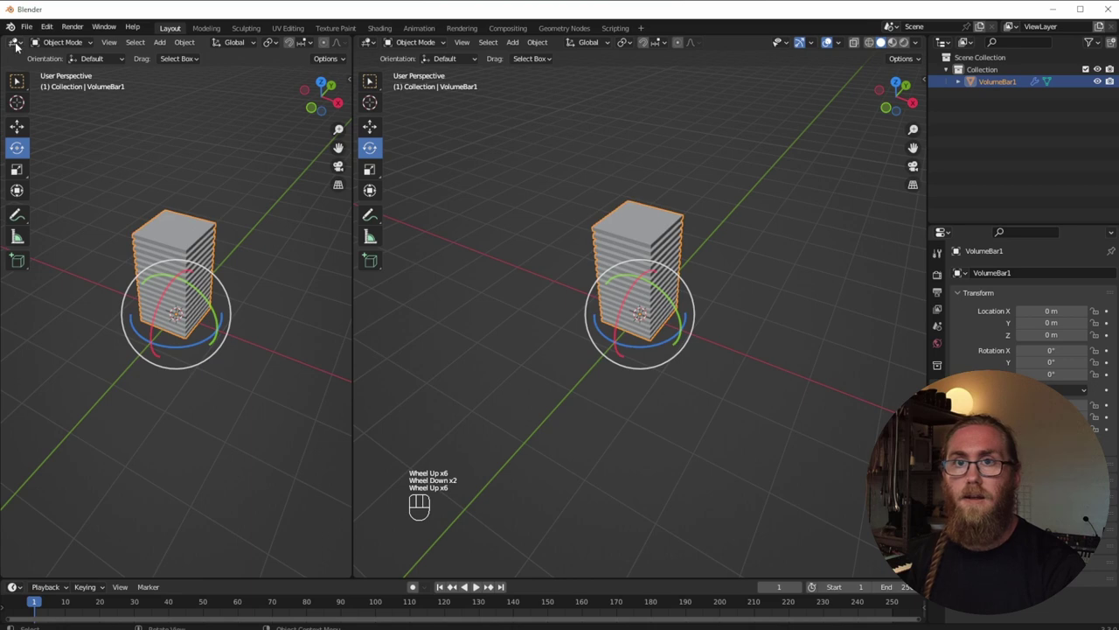
{"action": "left_click", "coordinate": [16, 44]}
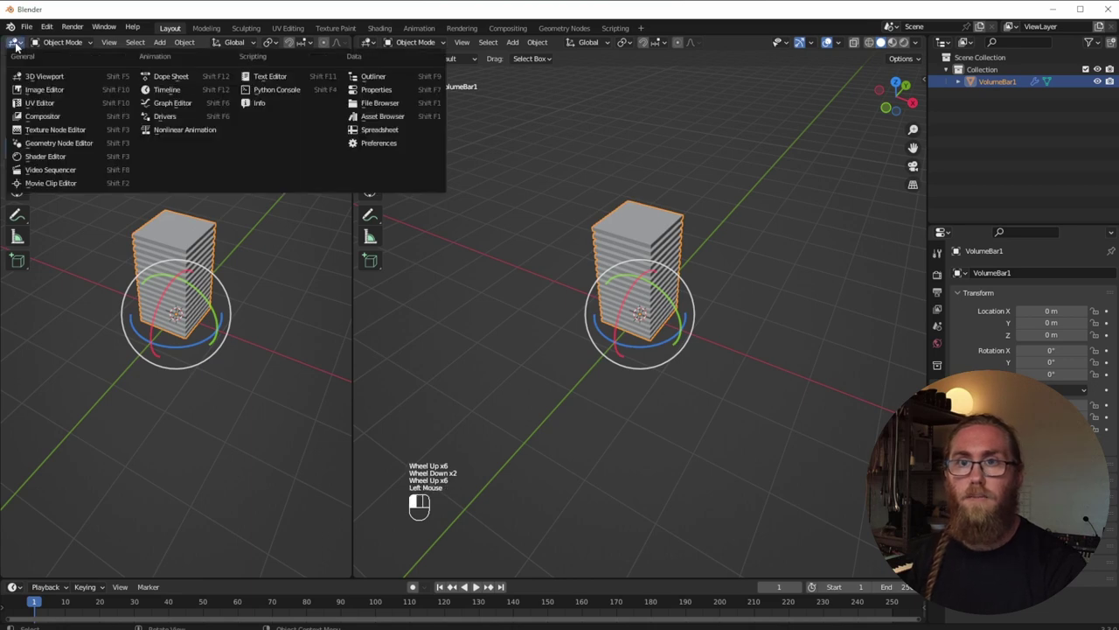
{"action": "left_click", "coordinate": [382, 116]}
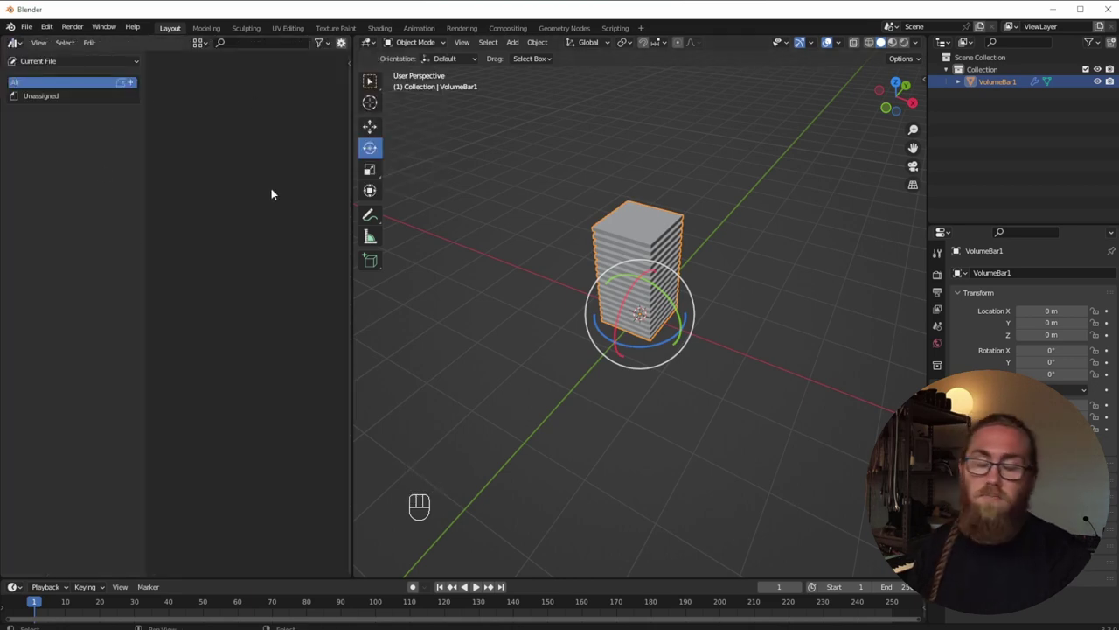
Mark the VolumeBar1 object as an asset.
{"action": "right_click", "coordinate": [1008, 83]}
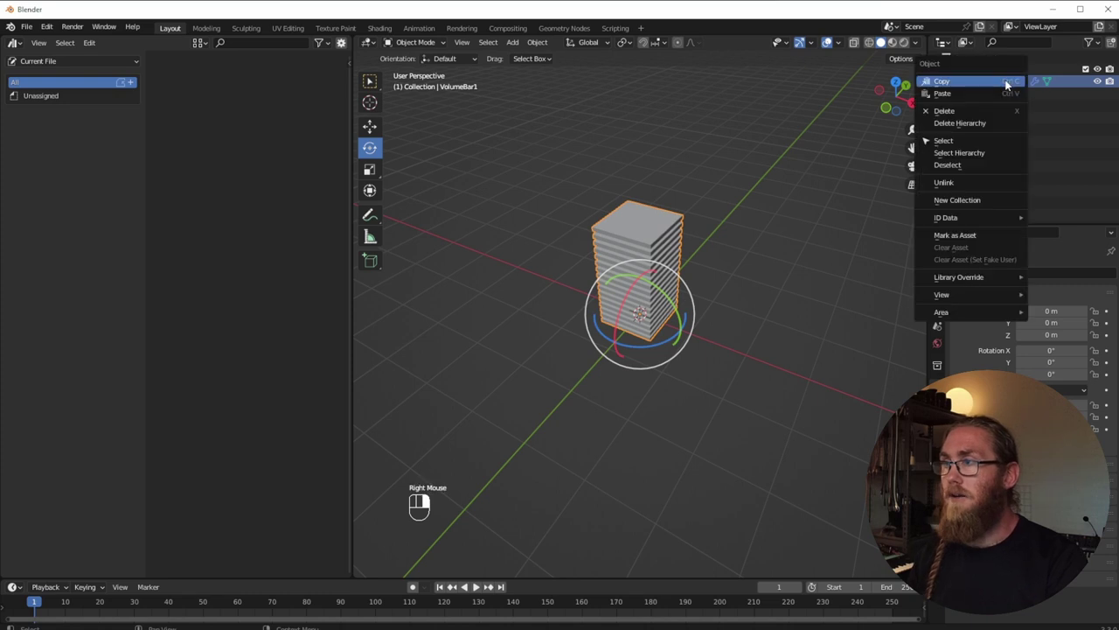
{"action": "left_click", "coordinate": [977, 239]}
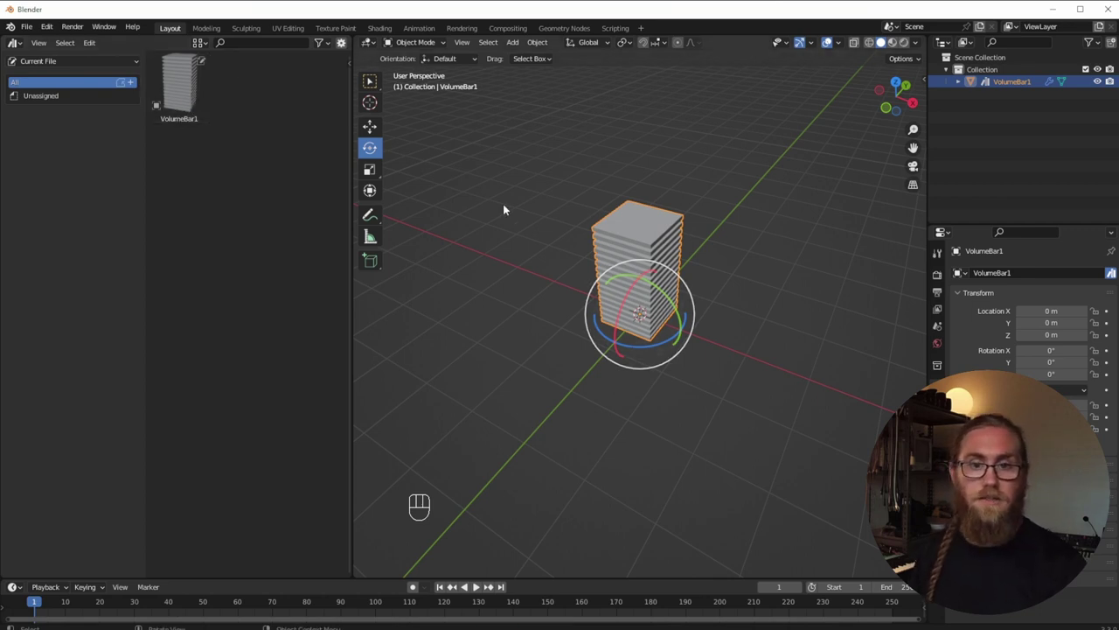
Save the file as VolumeBar.blend in the bookmarked Blender Asset Library folder.
{"action": "left_click", "coordinate": [27, 28]}
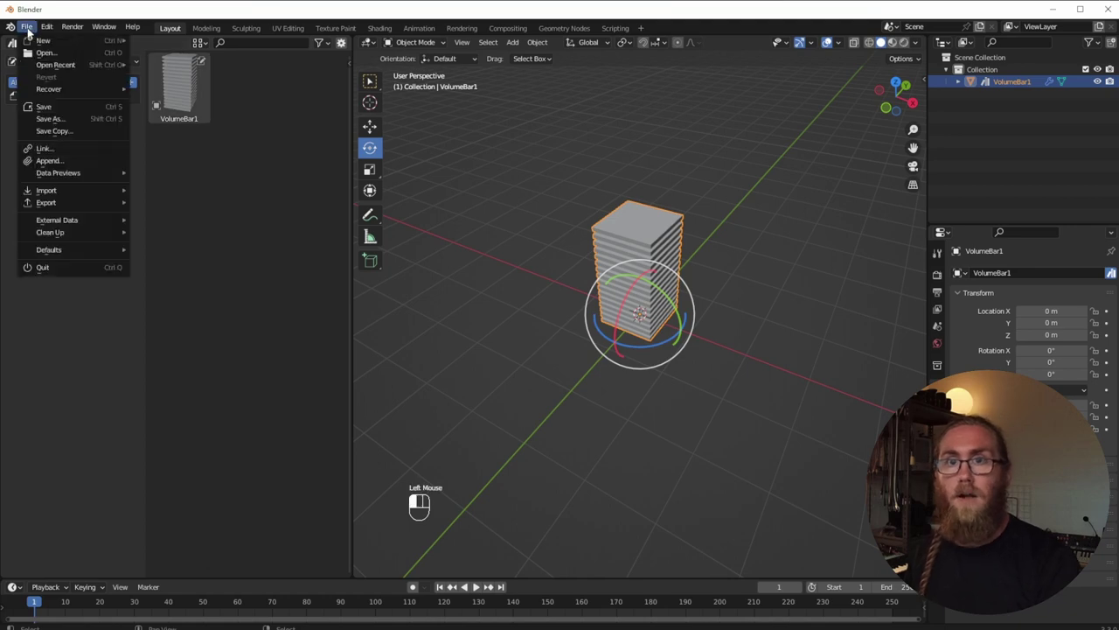
{"action": "left_click", "coordinate": [52, 119]}
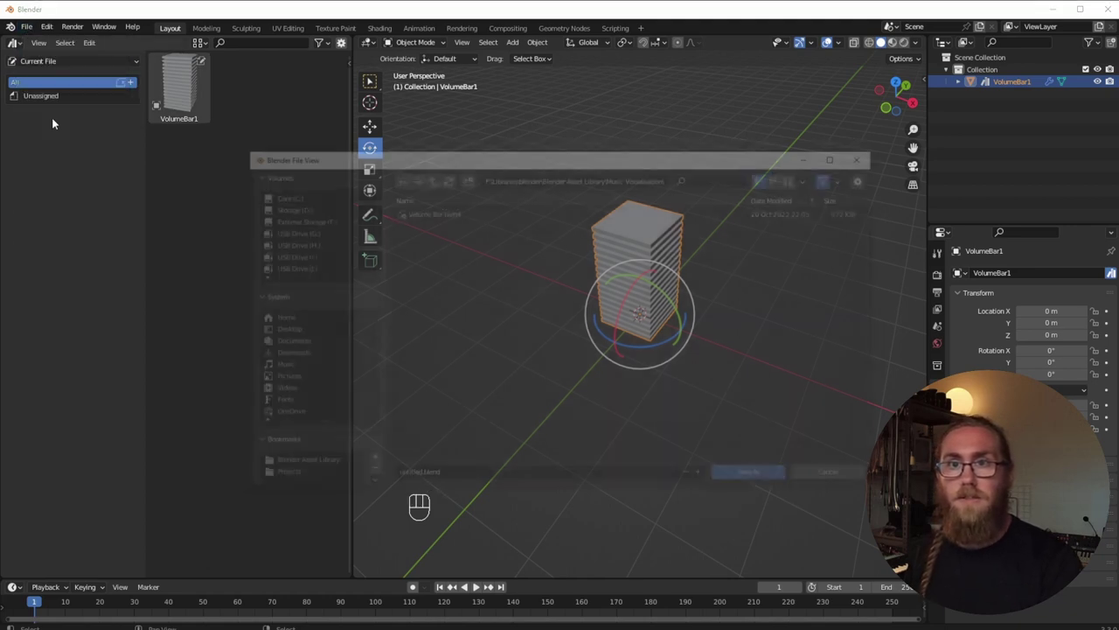
{"action": "left_click", "coordinate": [290, 466]}
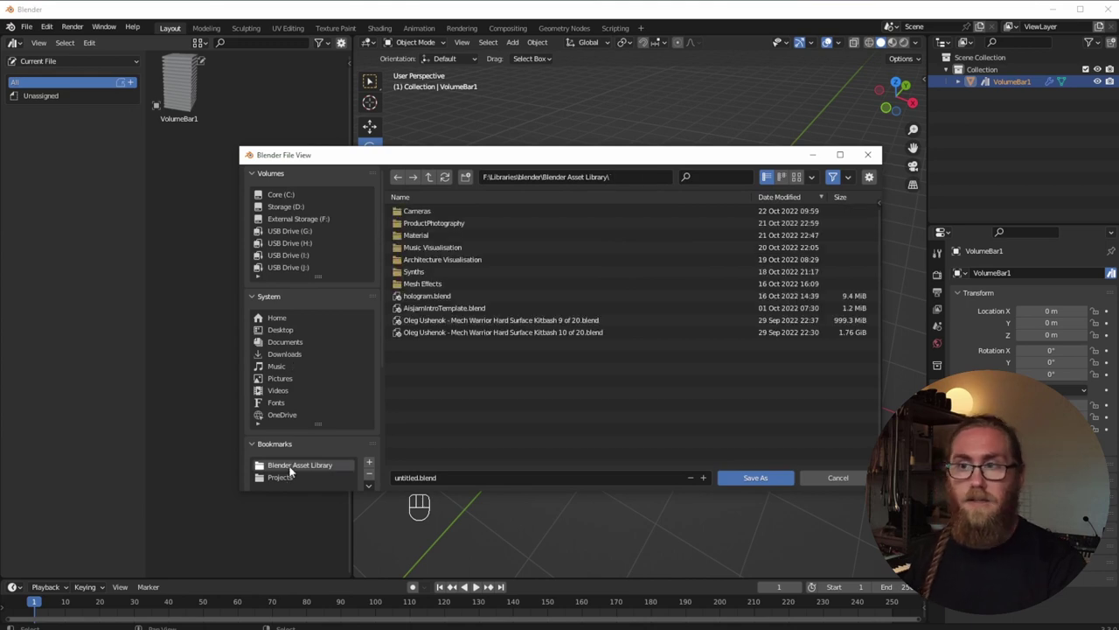
{"action": "left_click", "coordinate": [464, 478]}
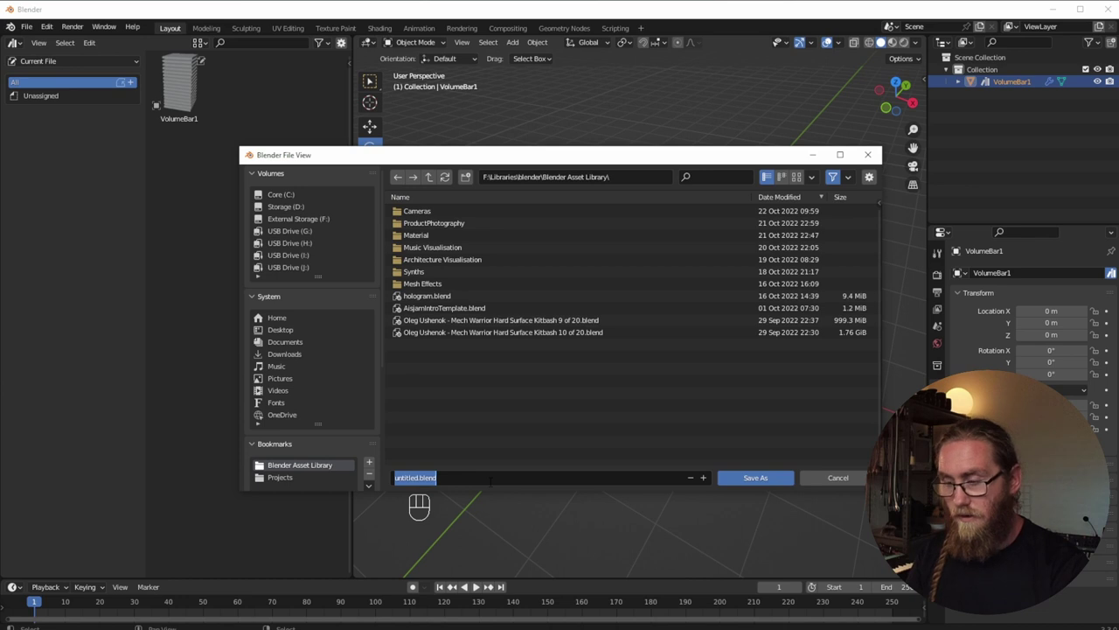
{"action": "key", "text": "BackSpace"}
{"action": "type", "text": "Volume"}
{"action": "key", "text": "BackSpace"}
{"action": "key", "text": "BackSpace"}
{"action": "type", "text": "lume"}
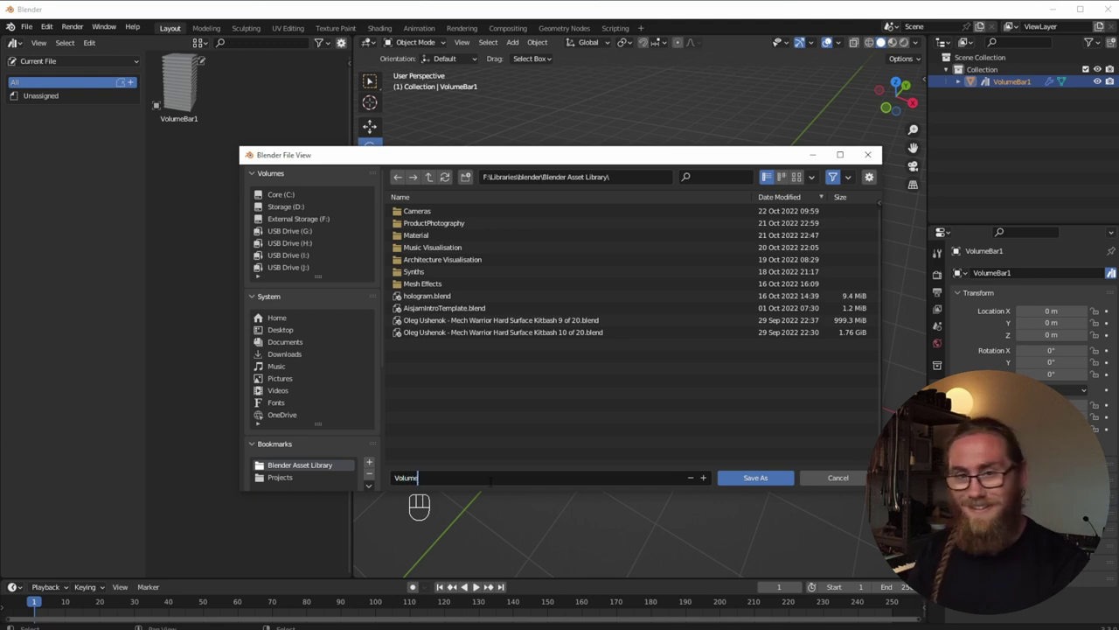
{"action": "type", "text": "Ba"}
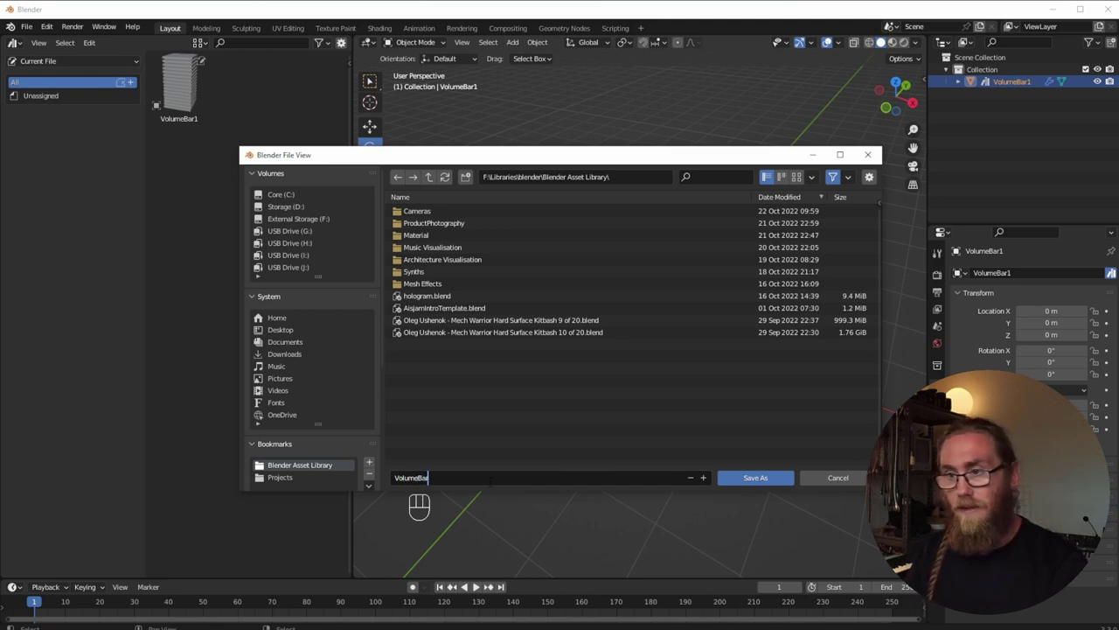
{"action": "type", "text": "r"}
{"action": "key", "text": "Return"}
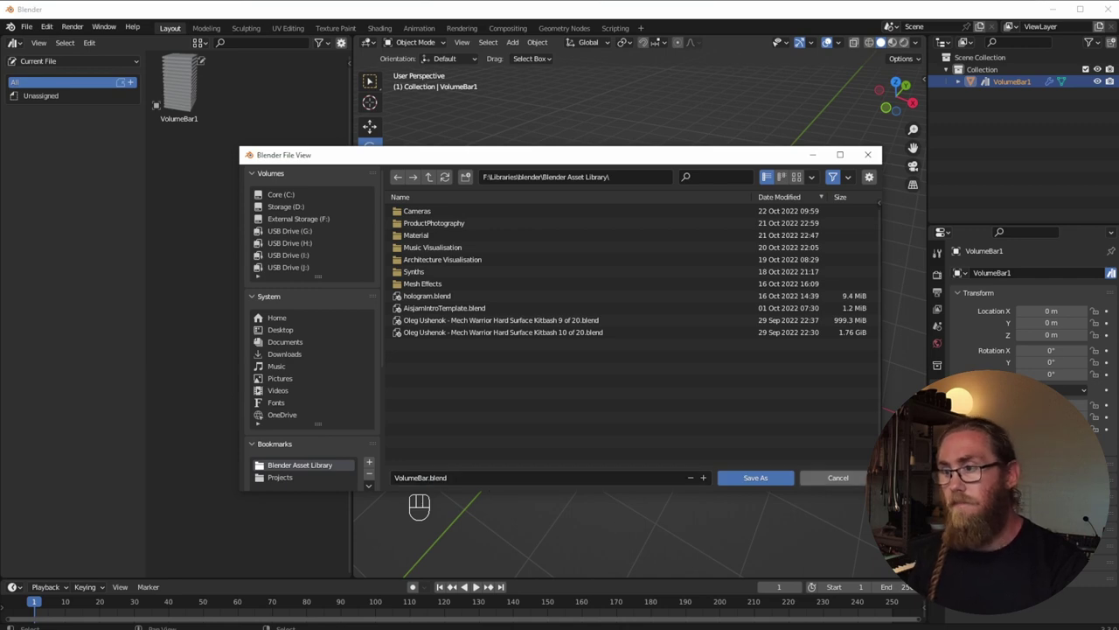
{"action": "left_click", "coordinate": [745, 477]}
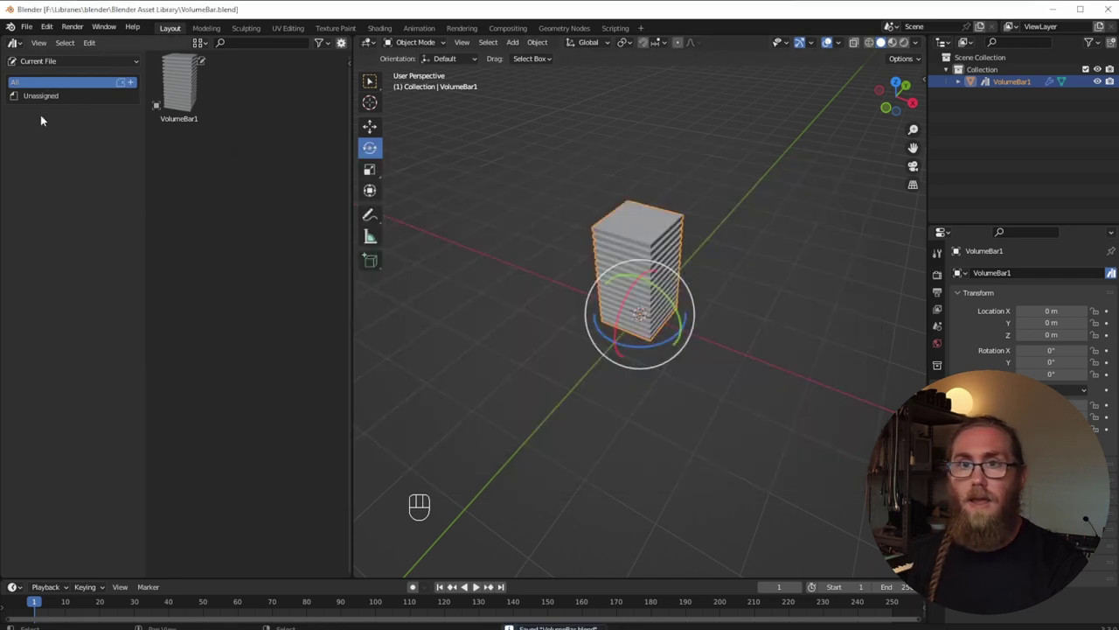
Switch the asset source from the current file to User Library and show its unassigned assets.
{"action": "left_click", "coordinate": [49, 61]}
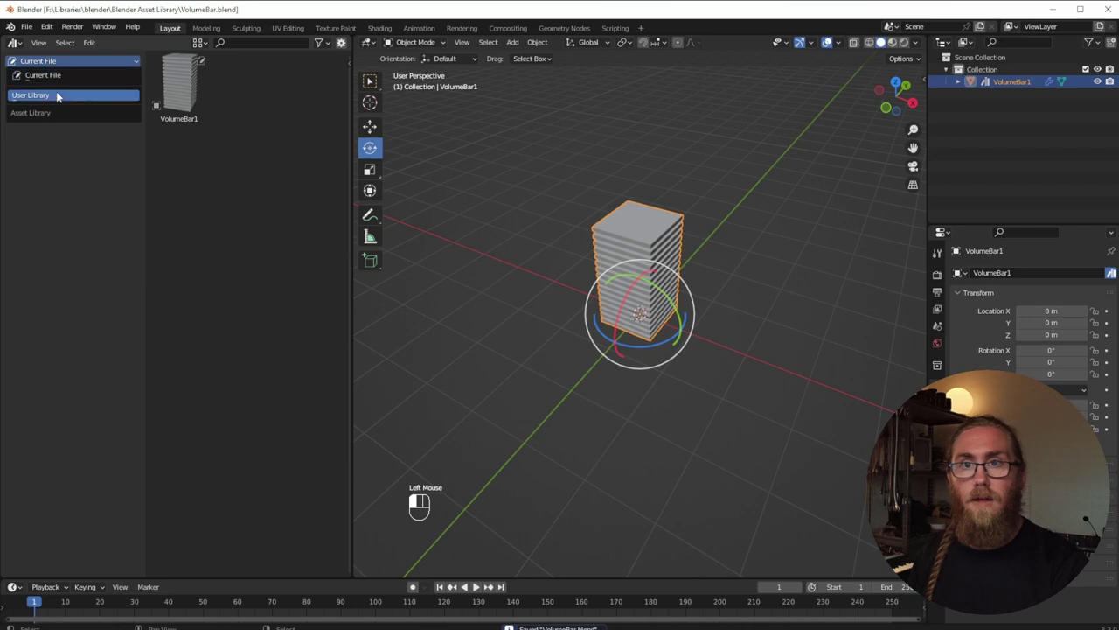
{"action": "left_click", "coordinate": [55, 91]}
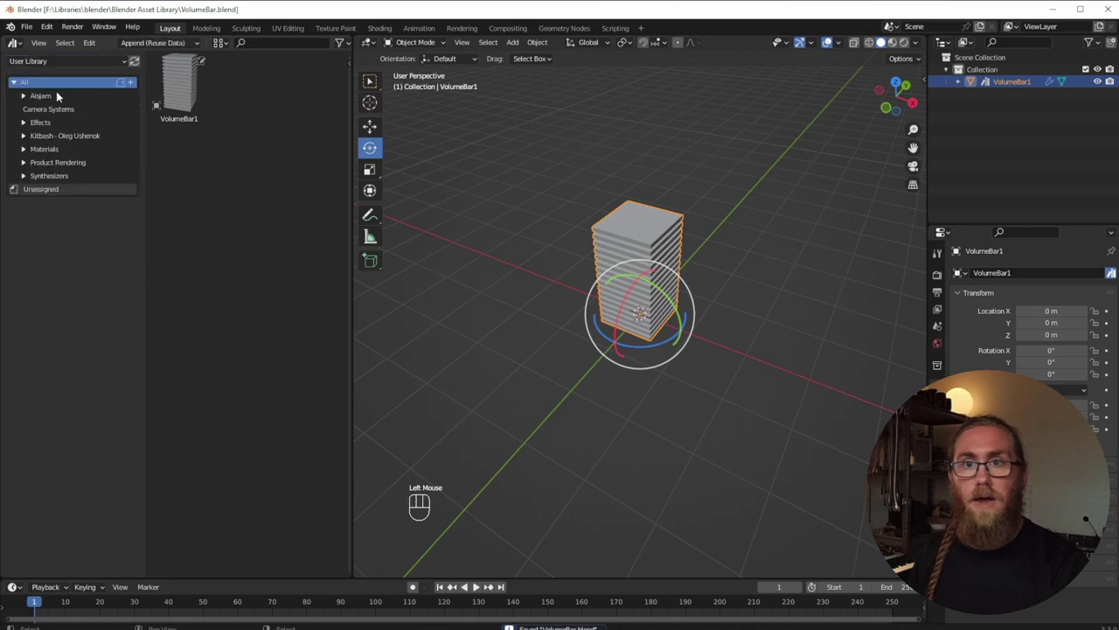
{"action": "left_click", "coordinate": [71, 190]}
{"action": "left_click", "coordinate": [127, 190]}
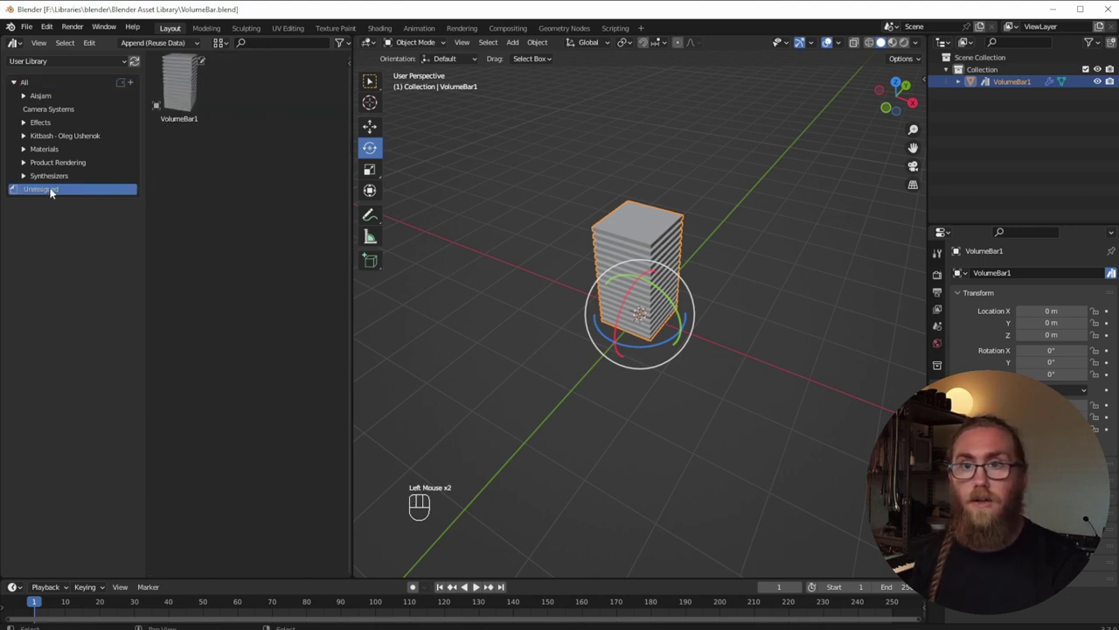
Add a new top-level catalog to the User Library and expand the Effects catalog.
{"action": "left_click", "coordinate": [132, 81]}
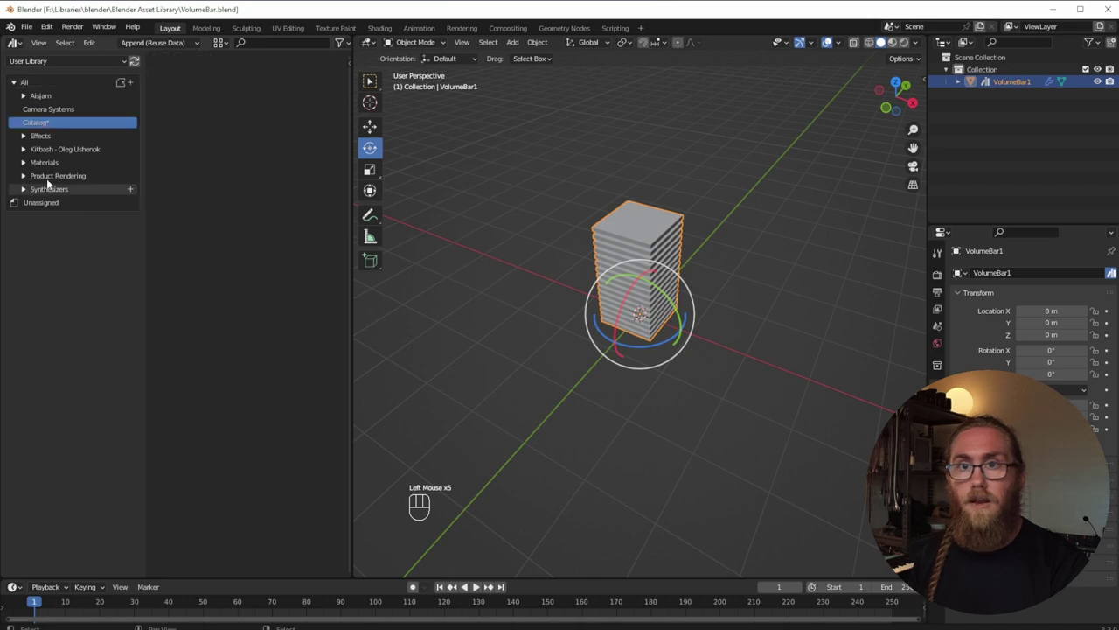
{"action": "double_click", "coordinate": [36, 122]}
{"action": "key", "text": "shift"}
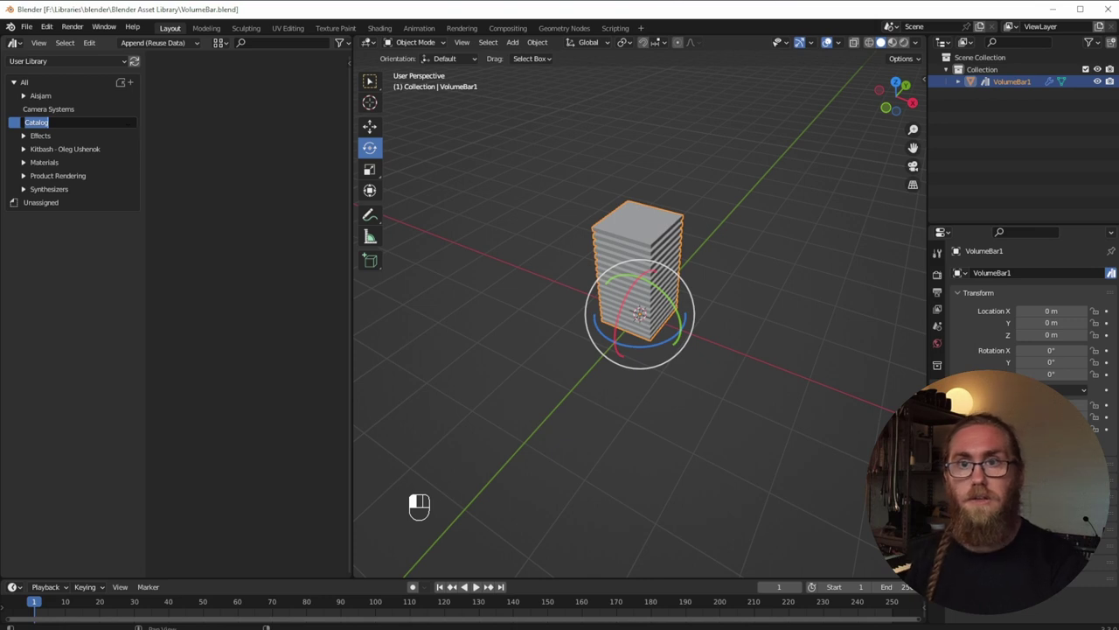
{"action": "left_click", "coordinate": [23, 136]}
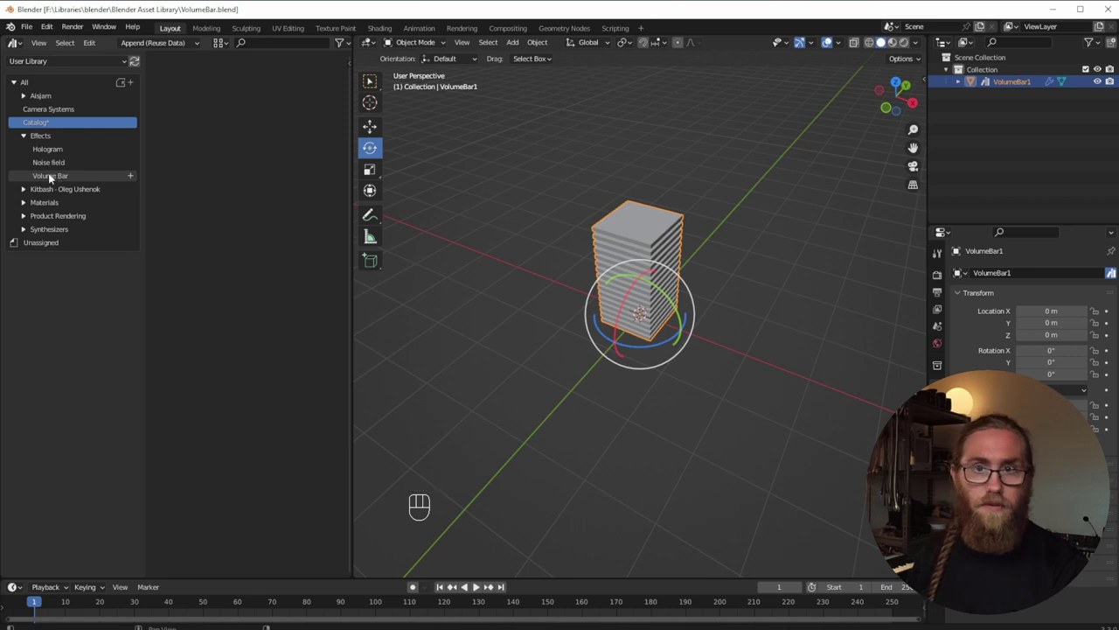
Rename the new asset catalog as VolumeBar.
{"action": "left_click", "coordinate": [24, 136]}
{"action": "double_click", "coordinate": [35, 123]}
{"action": "type", "text": "V"}
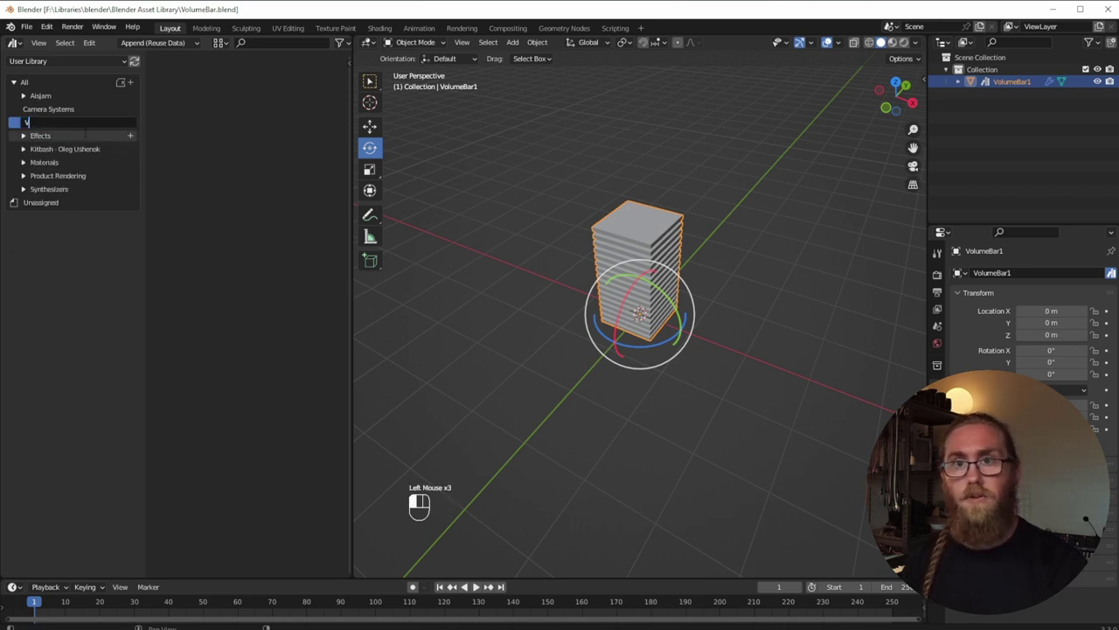
{"action": "type", "text": "olumeBar"}
{"action": "key", "text": "Return"}
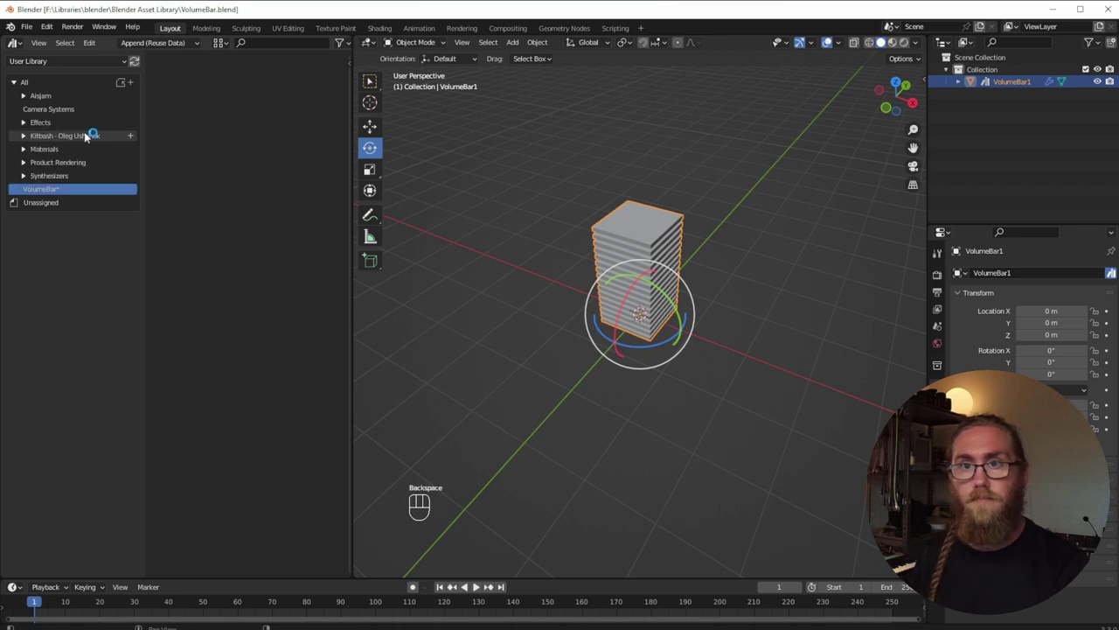
Move the VolumeBar1 asset from Unassigned into the VolumeBar catalog and show that catalog's contents.
{"action": "left_click", "coordinate": [39, 196]}
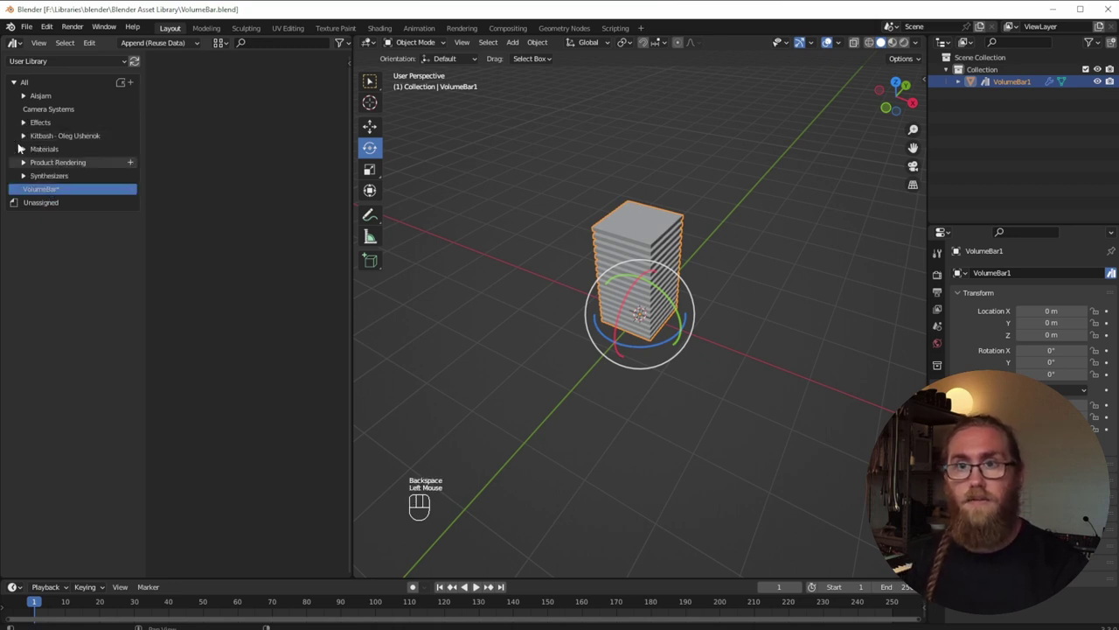
{"action": "left_click", "coordinate": [31, 203]}
{"action": "left_click_drag", "start_coordinate": [174, 80], "coordinate": [54, 188]}
{"action": "left_click", "coordinate": [37, 189]}
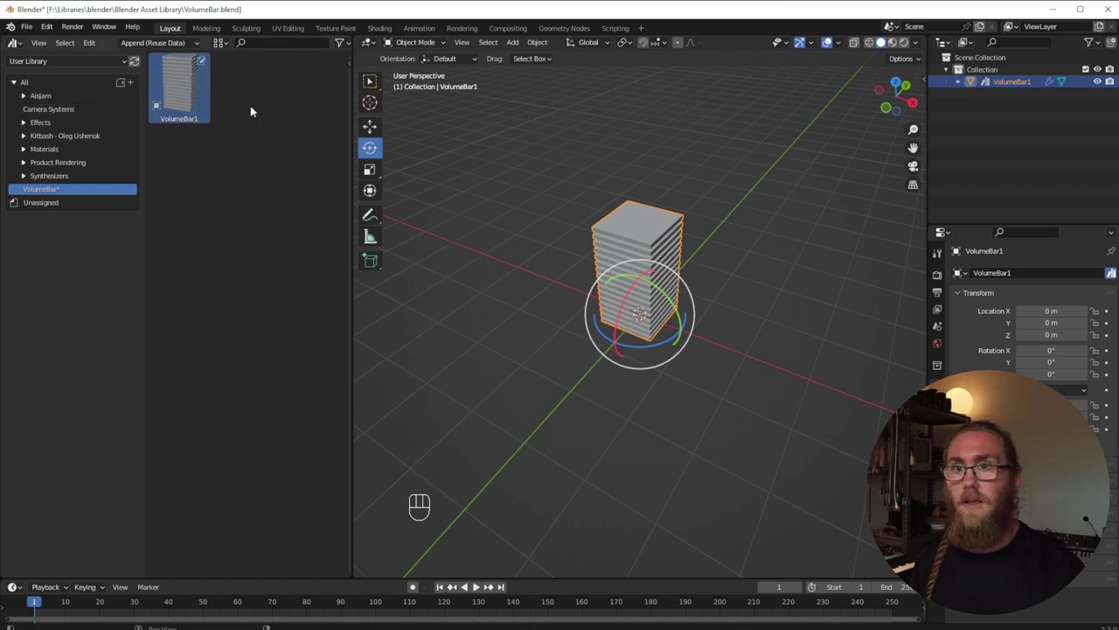
Save the file and switch the 3D viewport to Material Preview shading.
{"action": "key", "text": "ctrl+s"}
{"action": "left_click", "coordinate": [893, 42]}
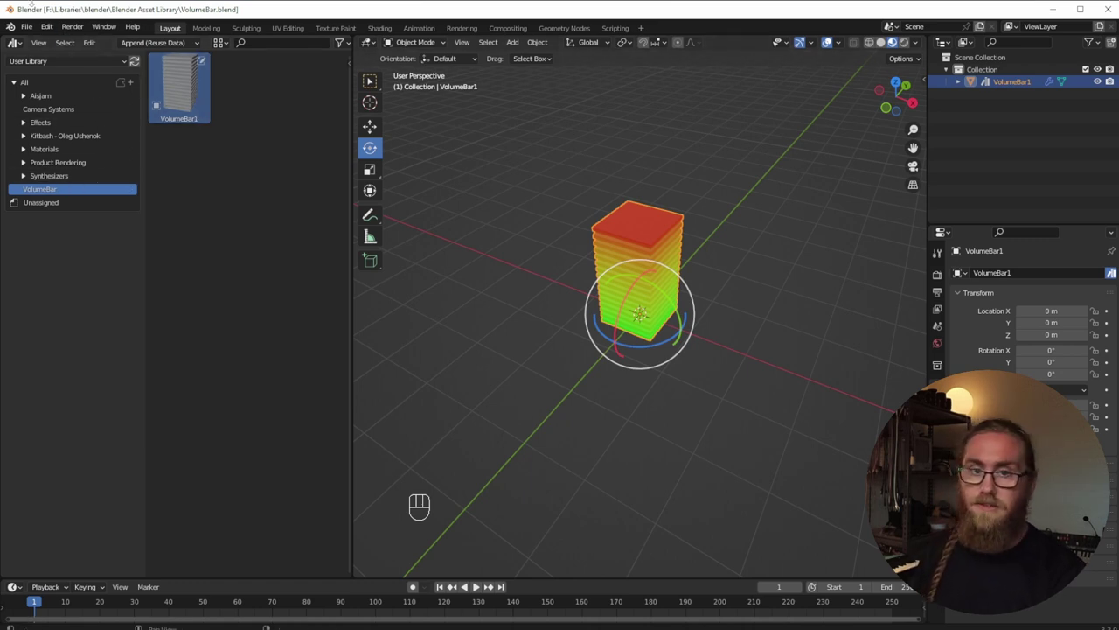
Review the User Library asset path in the File Paths preferences, close the preferences and save the file again.
{"action": "left_click", "coordinate": [27, 28]}
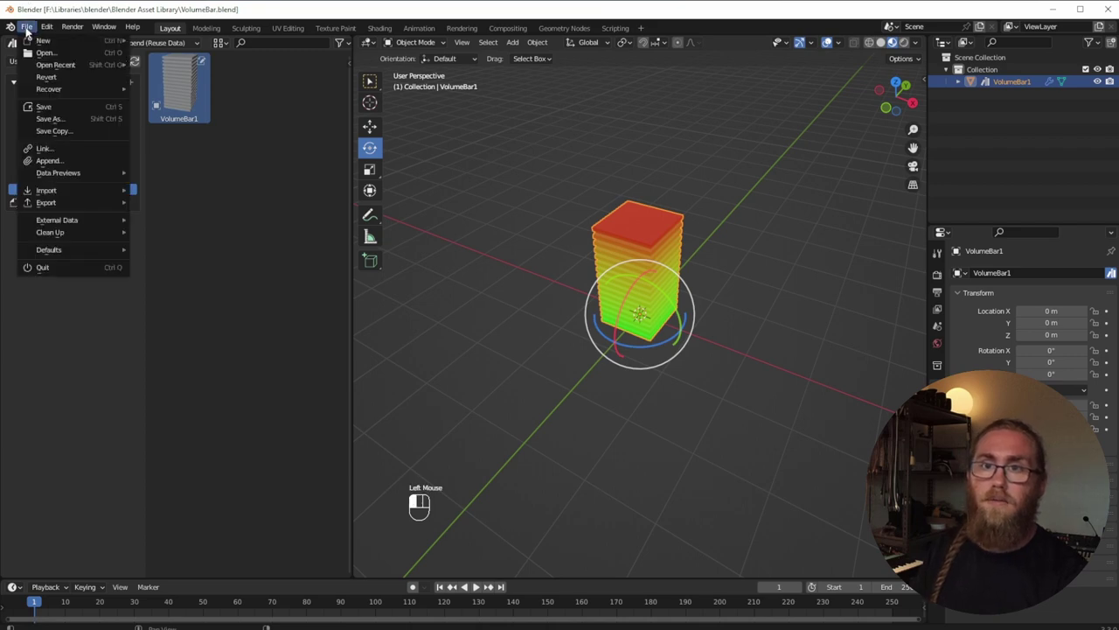
{"action": "mouse_move", "coordinate": [58, 34]}
{"action": "left_click", "coordinate": [76, 200]}
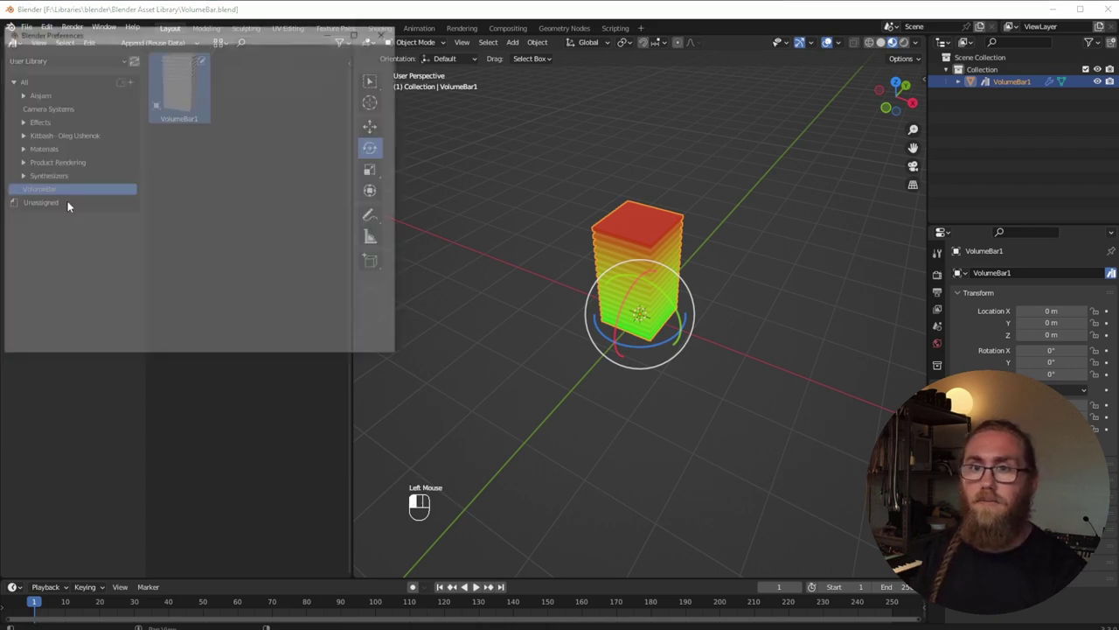
{"action": "left_click", "coordinate": [26, 255]}
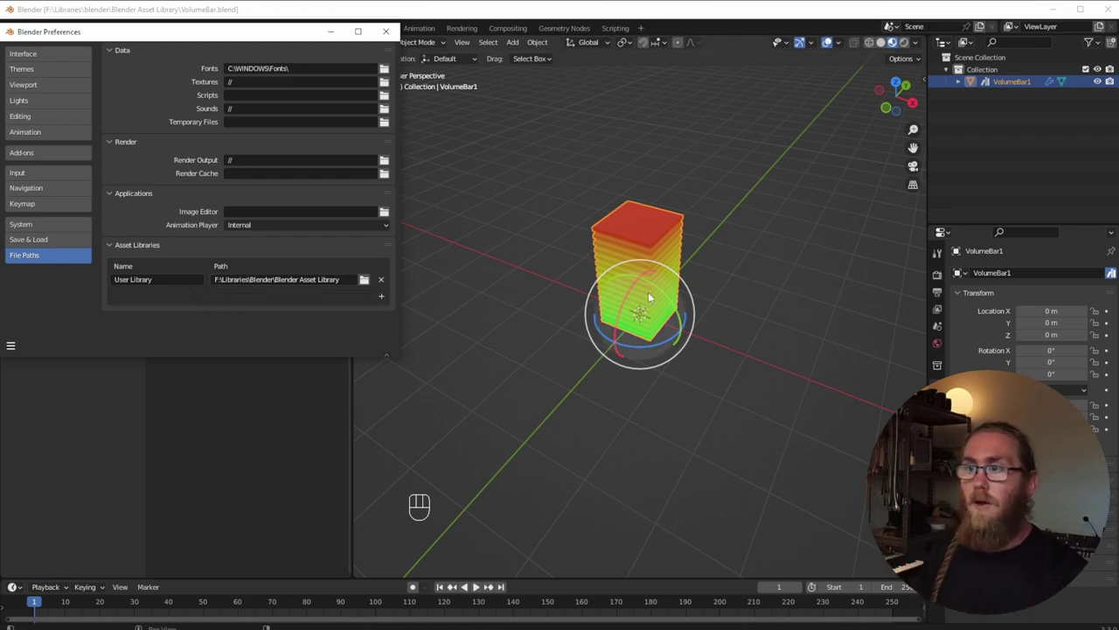
{"action": "left_click", "coordinate": [584, 186]}
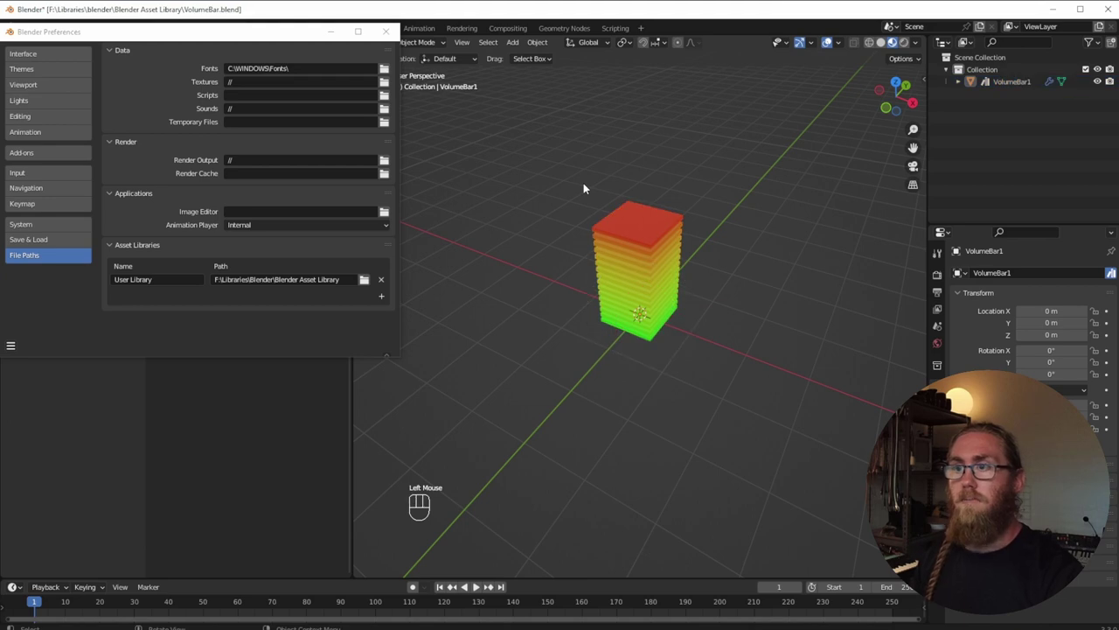
{"action": "left_click", "coordinate": [386, 32]}
{"action": "key", "text": "ctrl+s"}
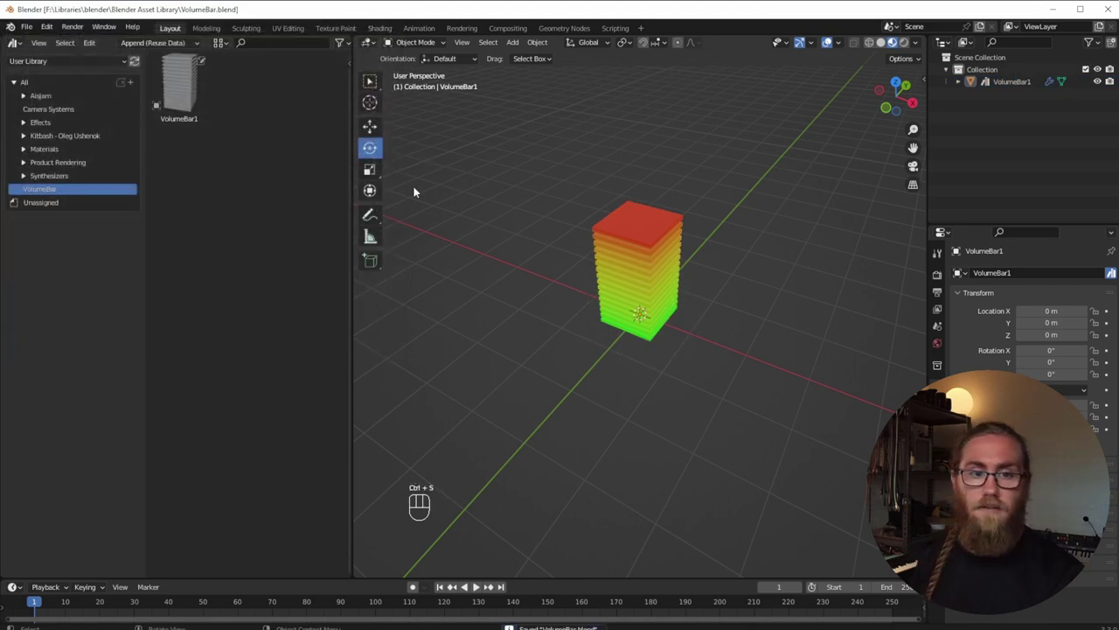
Start a new General file and delete all of its default objects.
{"action": "left_click", "coordinate": [26, 26]}
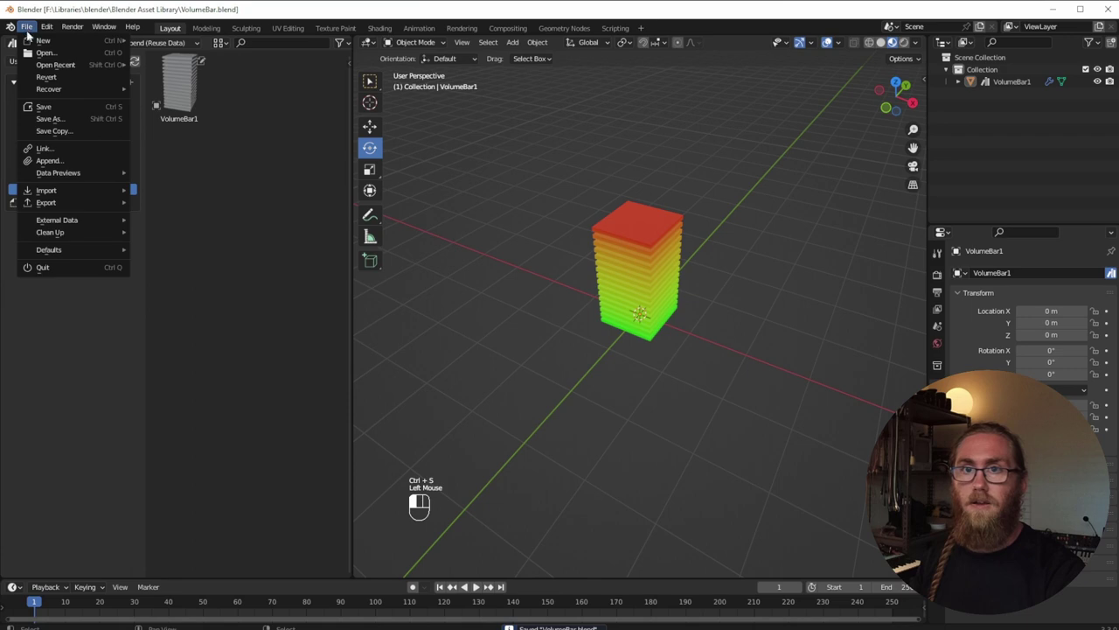
{"action": "mouse_move", "coordinate": [53, 40]}
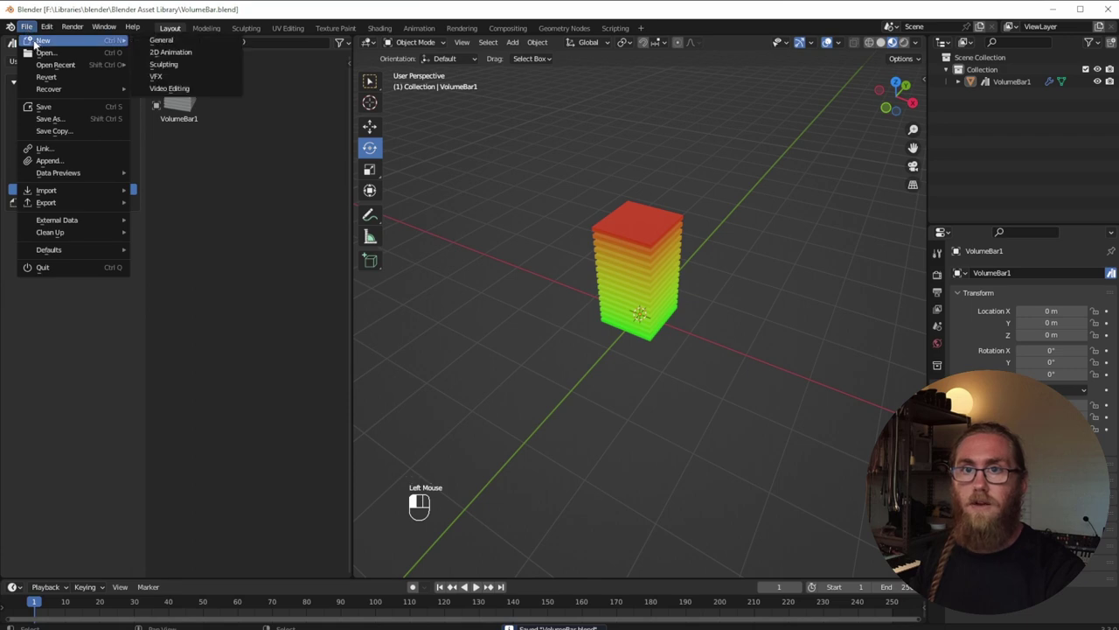
{"action": "left_click", "coordinate": [159, 41]}
{"action": "key", "text": "a"}
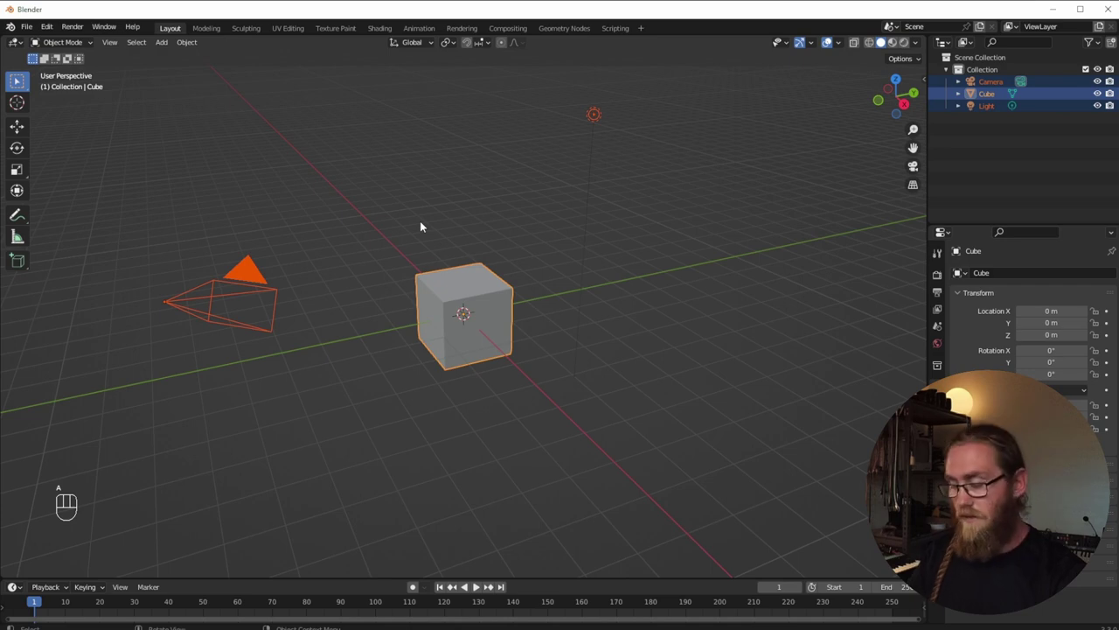
{"action": "key", "text": "Delete"}
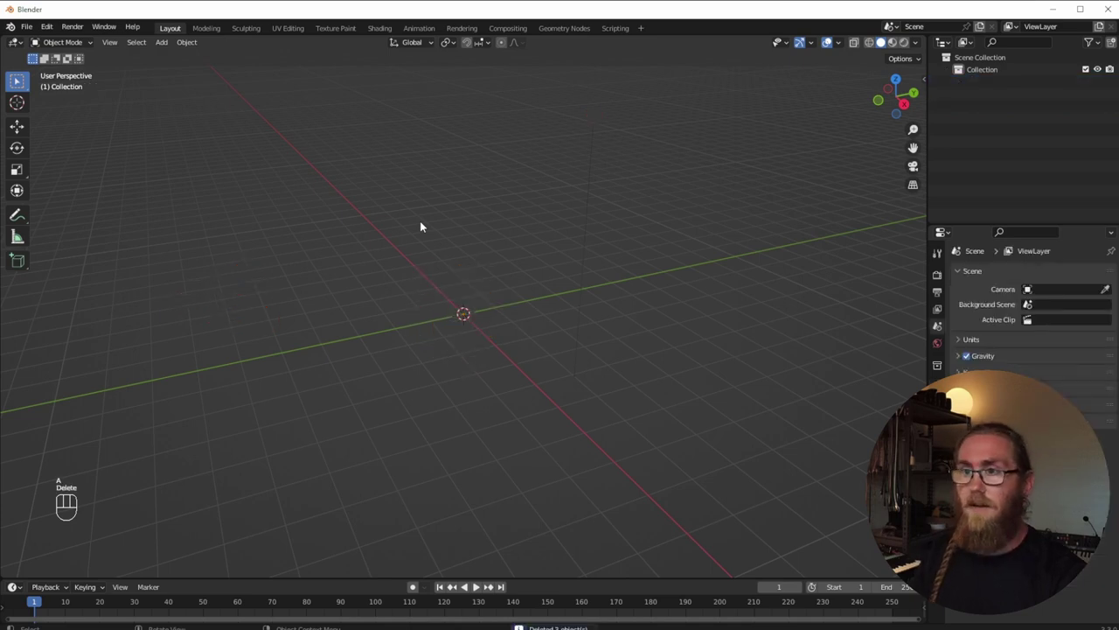
Split the 3D viewport into two side-by-side areas and turn the new one into an Asset Browser.
{"action": "left_click_drag", "start_coordinate": [2, 40], "coordinate": [305, 44]}
{"action": "scroll", "coordinate": [9, 45], "scroll_direction": "up", "scroll_amount": 5}
{"action": "left_click", "coordinate": [15, 42]}
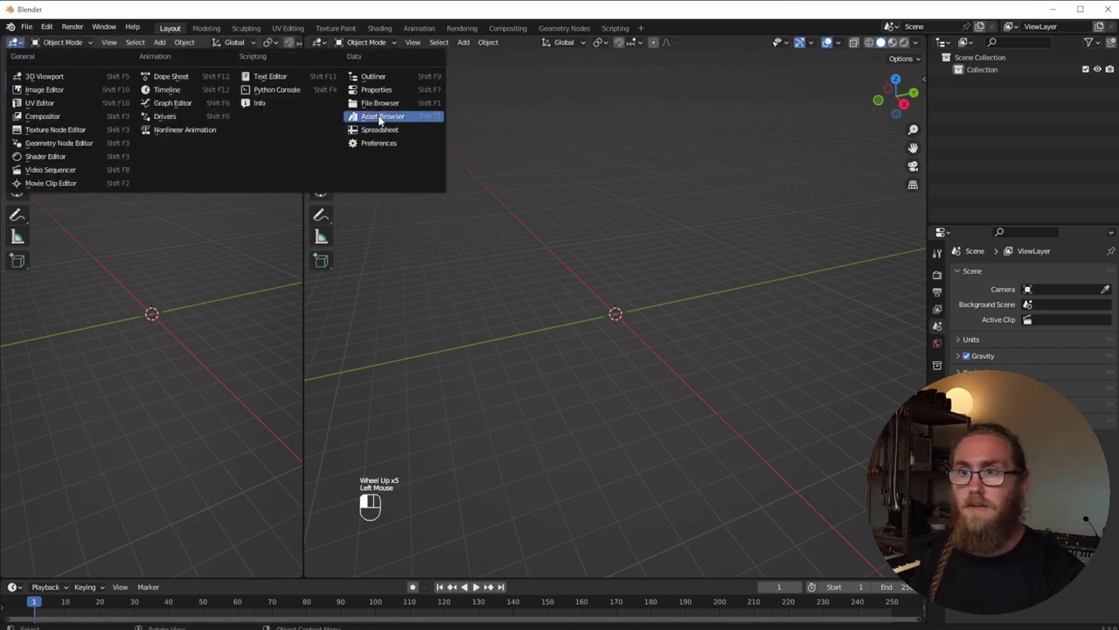
{"action": "left_click", "coordinate": [385, 129]}
Show the VolumeBar catalog of the User Library in the Asset Browser.
{"action": "left_click", "coordinate": [48, 61]}
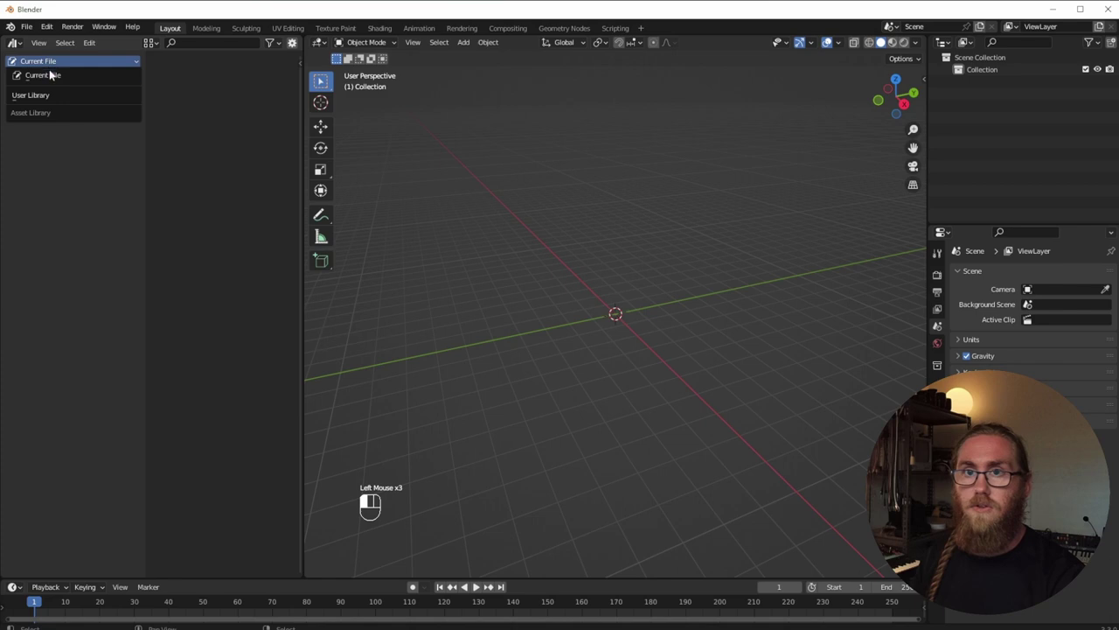
{"action": "left_click", "coordinate": [42, 97]}
{"action": "left_click", "coordinate": [44, 188]}
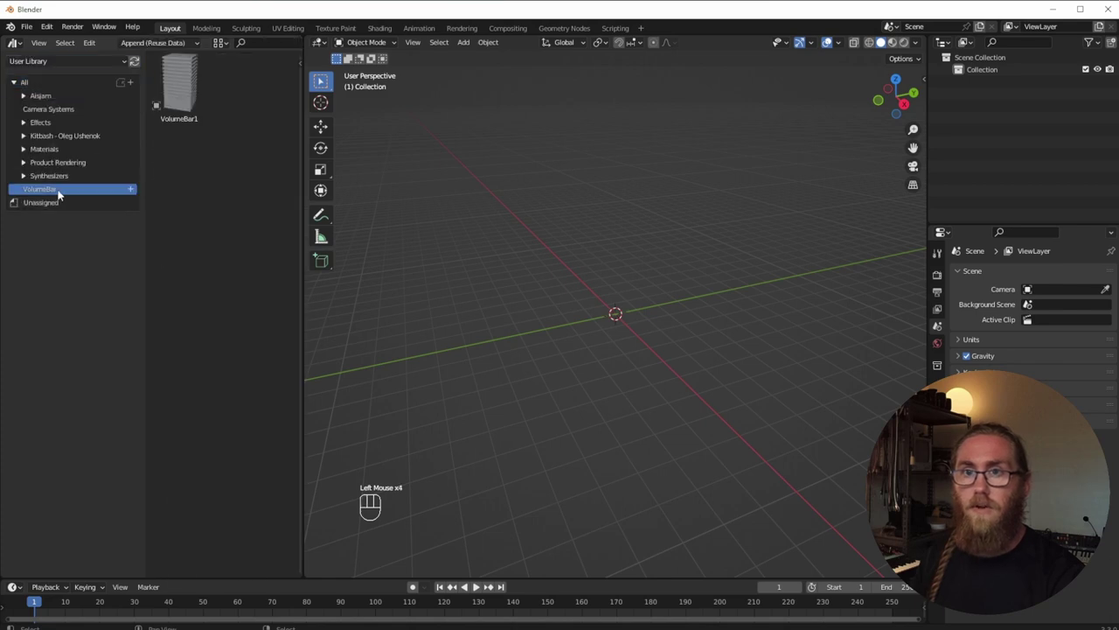
Place the VolumeBar1 asset near the scene origin and set its audioInput to 0.970.
{"action": "left_click_drag", "start_coordinate": [173, 98], "coordinate": [615, 308]}
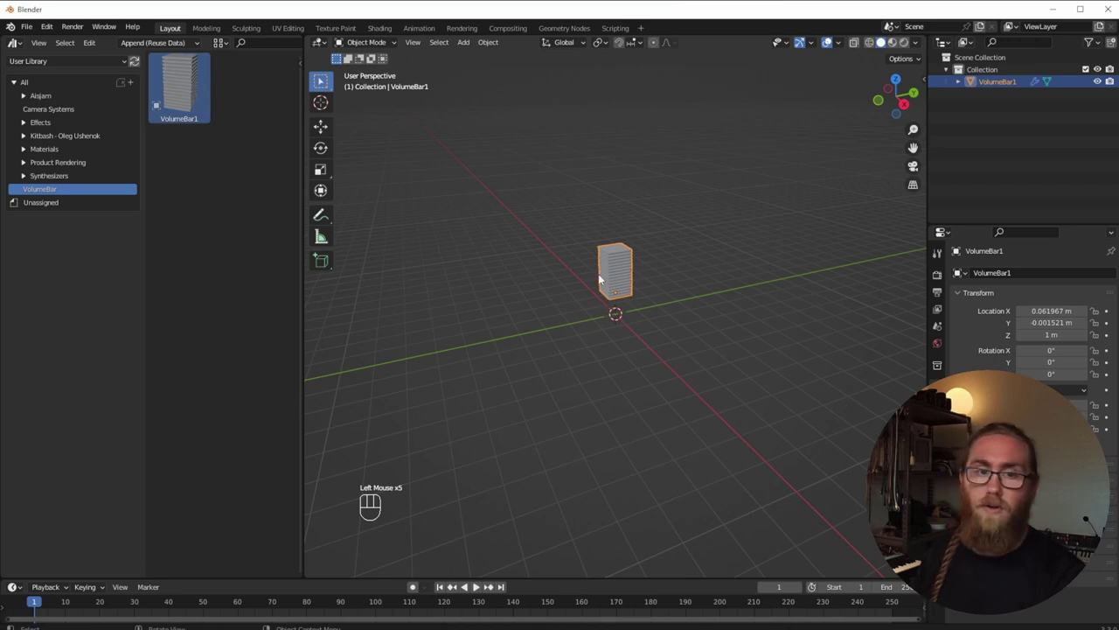
{"action": "left_click", "coordinate": [937, 404]}
{"action": "mouse_move", "coordinate": [1056, 325]}
{"action": "left_mouse_down"}
{"action": "mouse_move", "coordinate": [1027, 325]}
{"action": "mouse_move", "coordinate": [1053, 326]}
{"action": "left_mouse_up"}
Switch the 3D viewport to Material Preview shading and inspect the placed bar up close.
{"action": "left_click", "coordinate": [892, 42]}
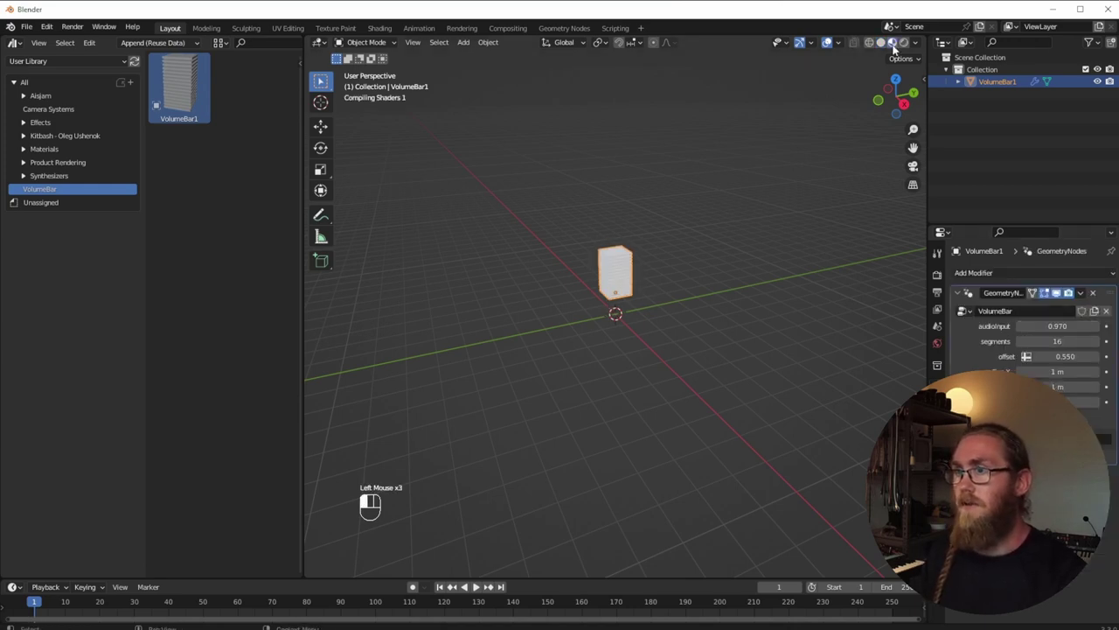
{"action": "middle_click_drag", "start_coordinate": [631, 319], "coordinate": [625, 274]}
{"action": "scroll", "coordinate": [626, 274], "scroll_direction": "up", "scroll_amount": 3}
{"action": "middle_click_drag", "start_coordinate": [593, 232], "coordinate": [601, 245]}
{"action": "middle_click_drag", "start_coordinate": [601, 245], "coordinate": [553, 293], "text": "shift"}
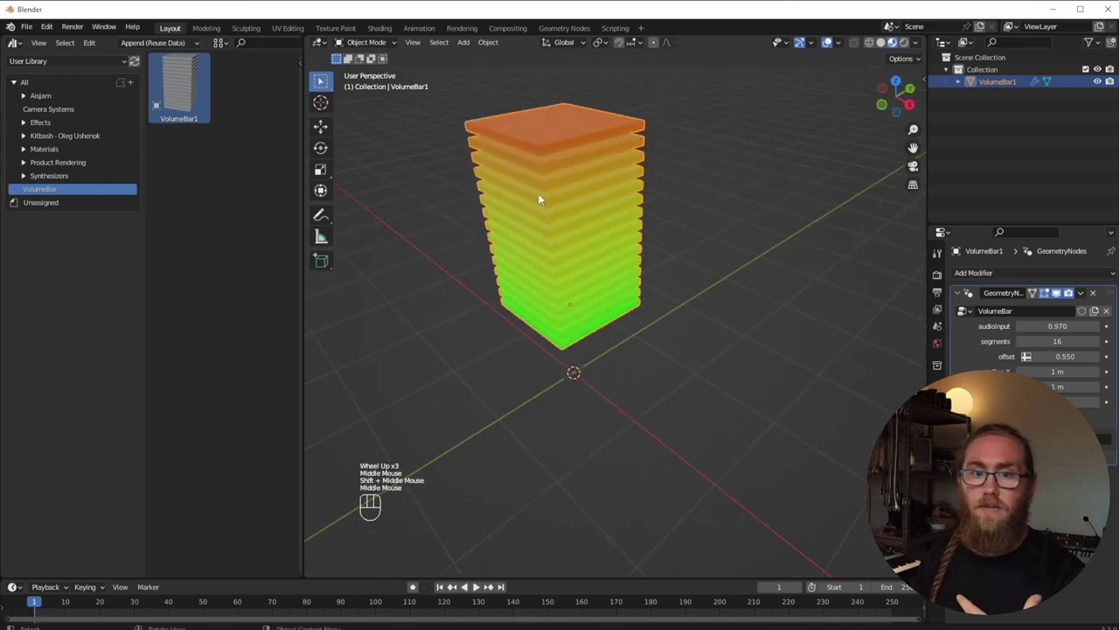
Place two more VolumeBar1 assets beside the first bar and undo both placements.
{"action": "left_click_drag", "start_coordinate": [179, 88], "coordinate": [883, 280]}
{"action": "scroll", "coordinate": [612, 428], "scroll_direction": "down", "scroll_amount": 3}
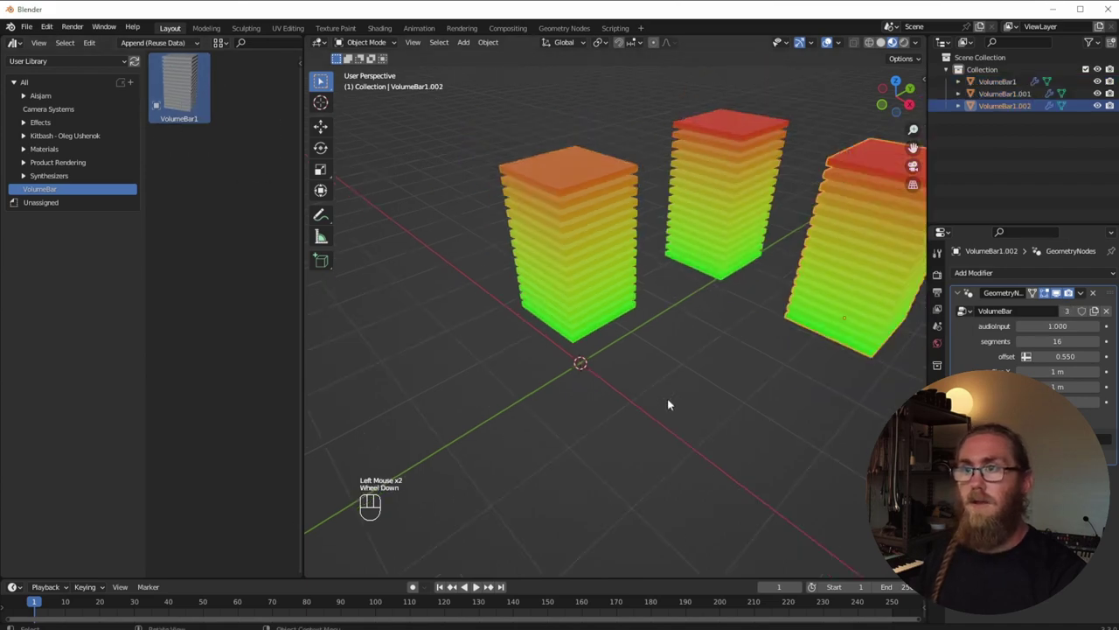
{"action": "scroll", "coordinate": [657, 394], "scroll_direction": "up", "scroll_amount": 2}
{"action": "key", "text": "ctrl+z"}
{"action": "key", "text": "ctrl+z"}
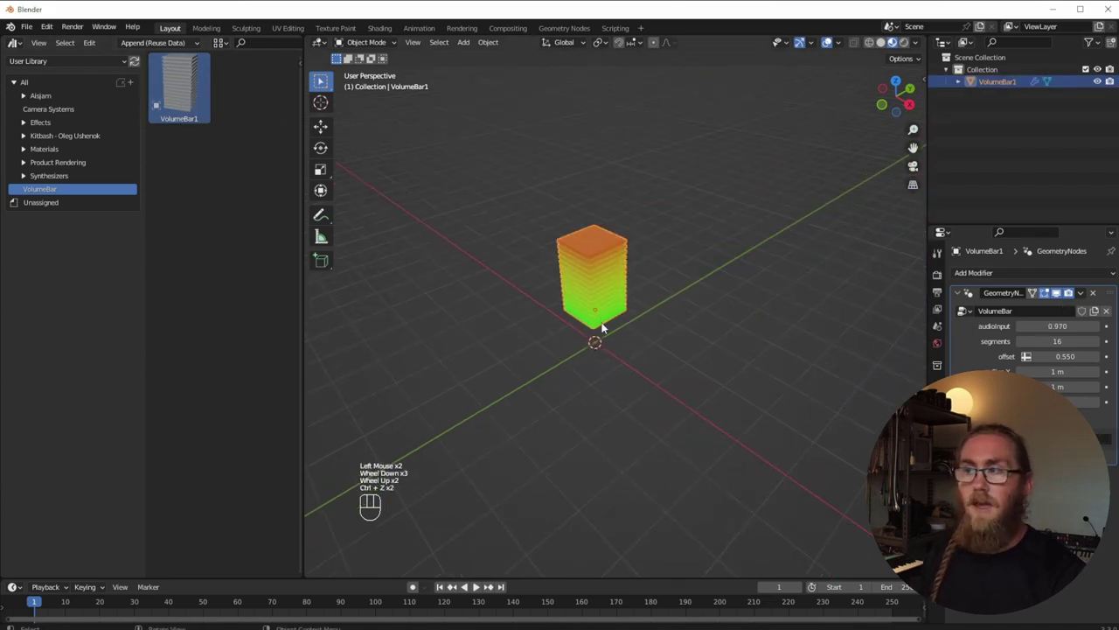
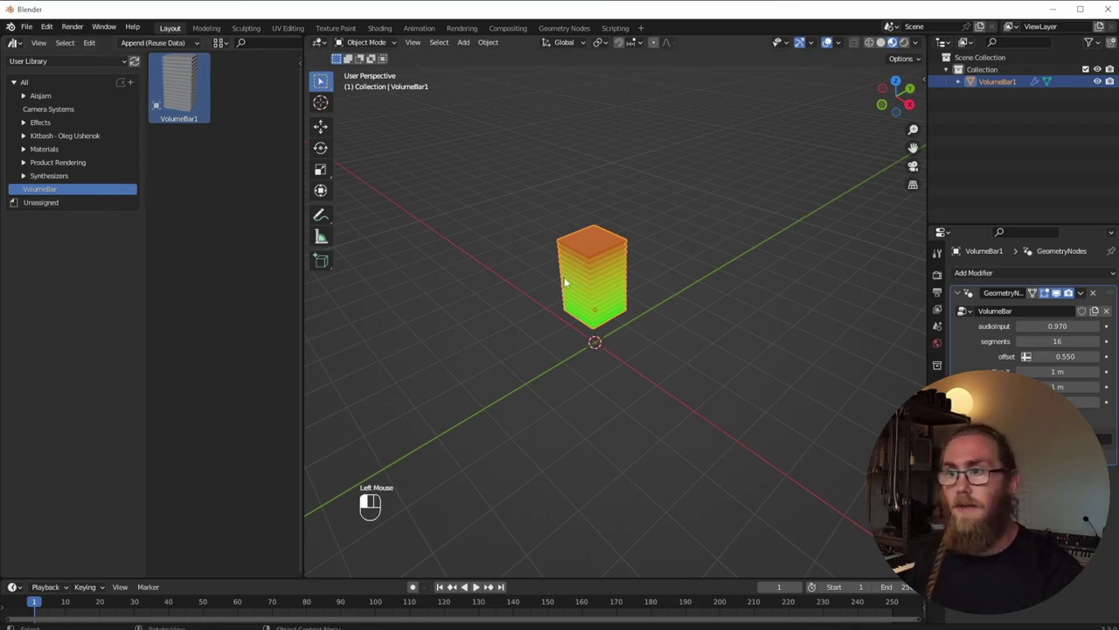
Delete the placed bar and add a fresh VolumeBar1 asset near the scene origin.
{"action": "key", "text": "Delete"}
{"action": "left_click_drag", "start_coordinate": [180, 87], "coordinate": [583, 353]}
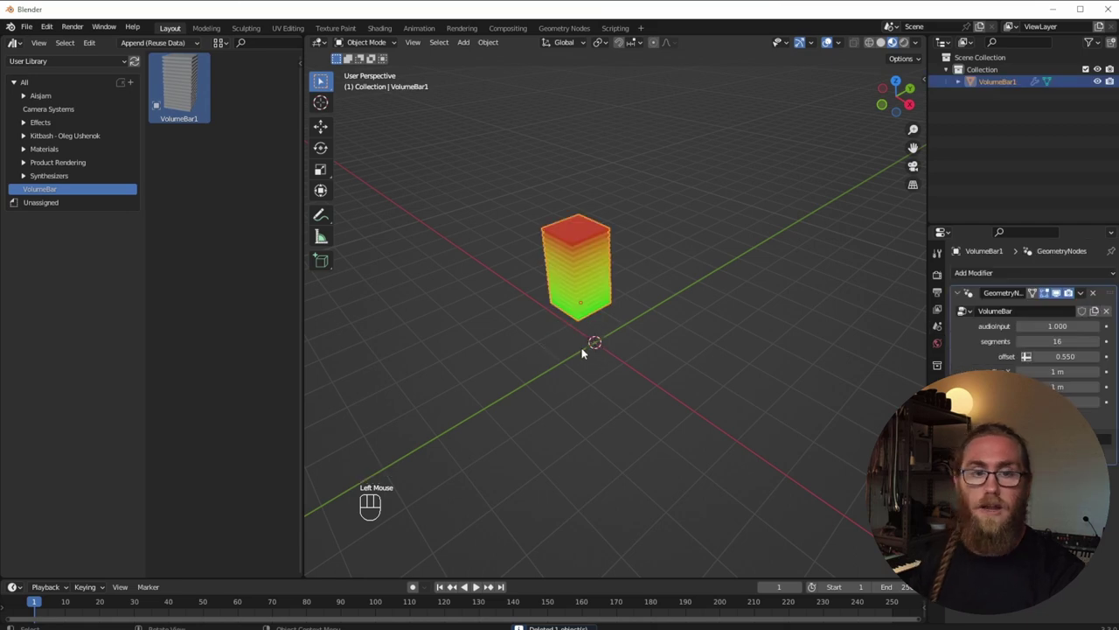
{"action": "left_click", "coordinate": [575, 296]}
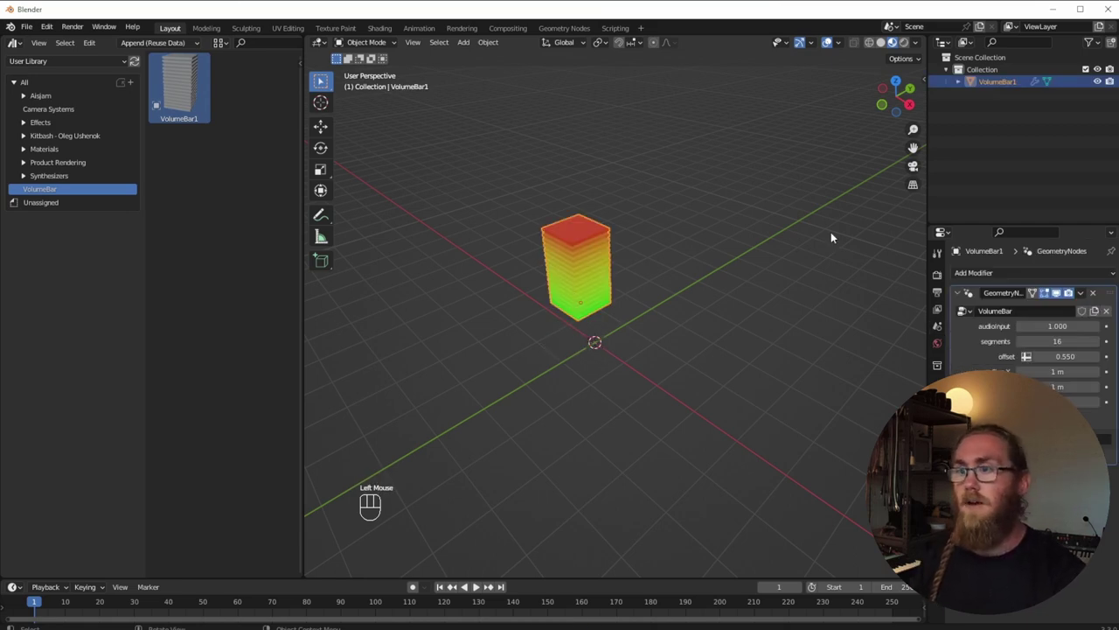
Set the bar's X, Y and Z location to 0 m so it sits at the world origin.
{"action": "left_click", "coordinate": [909, 104]}
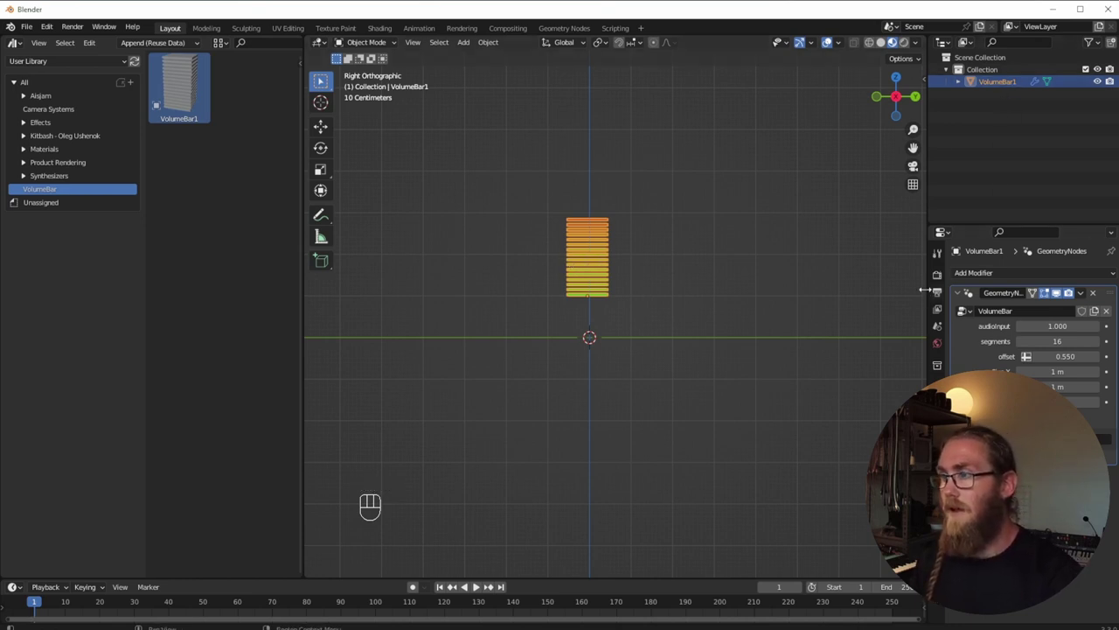
{"action": "left_click", "coordinate": [935, 353]}
{"action": "double_click", "coordinate": [1045, 311]}
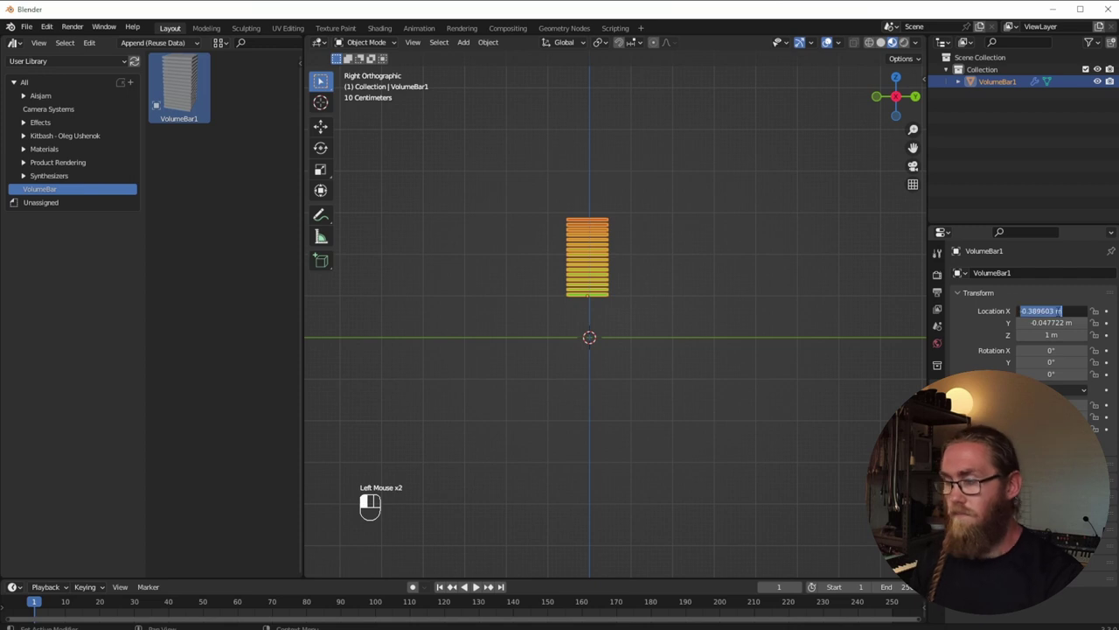
{"action": "type", "text": "0"}
{"action": "key", "text": "Tab"}
{"action": "type", "text": "0"}
{"action": "key", "text": "Tab"}
{"action": "type", "text": "0"}
{"action": "key", "text": "Tab"}
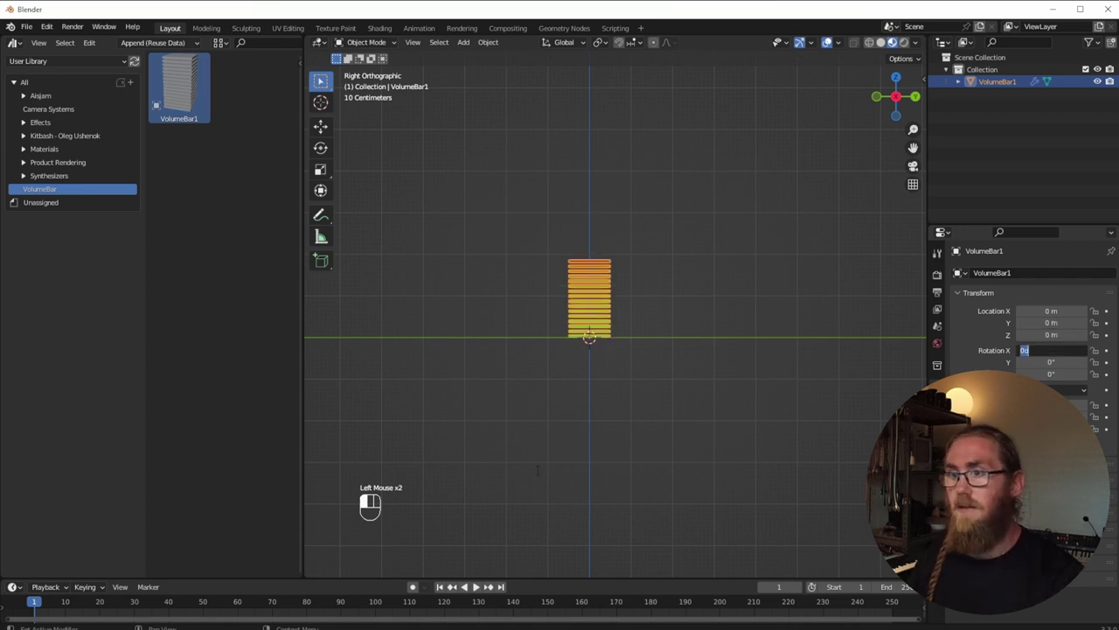
Duplicate the bar three times in a row along the X axis, spacing the copies at 2, 4 and 6 m.
{"action": "middle_click_drag", "start_coordinate": [625, 342], "coordinate": [598, 331]}
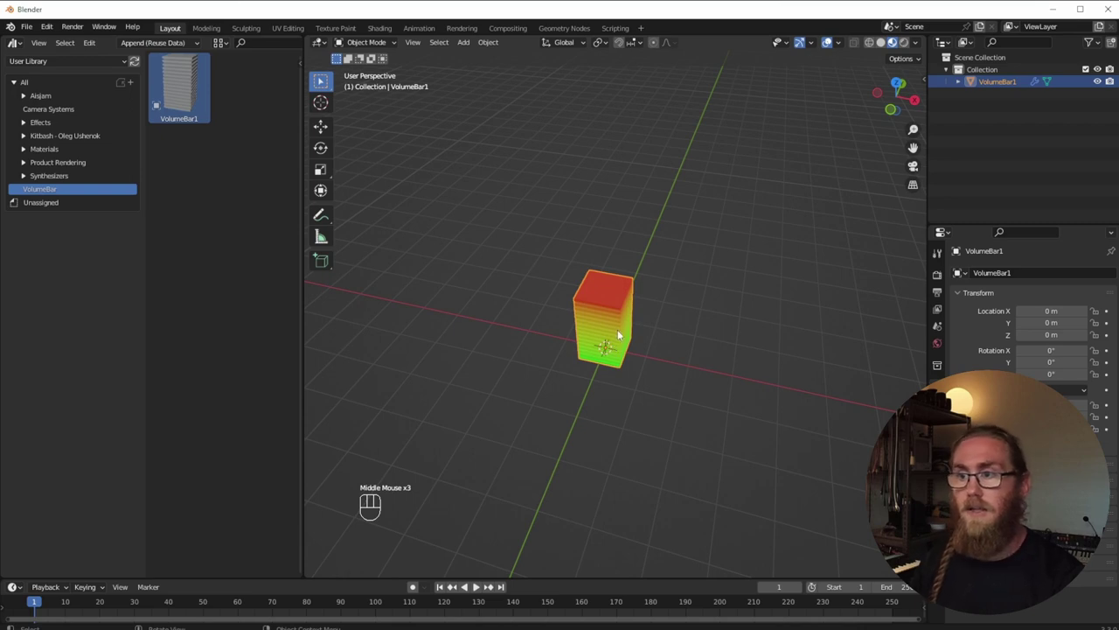
{"action": "left_click", "coordinate": [618, 335]}
{"action": "key", "text": "shift+d"}
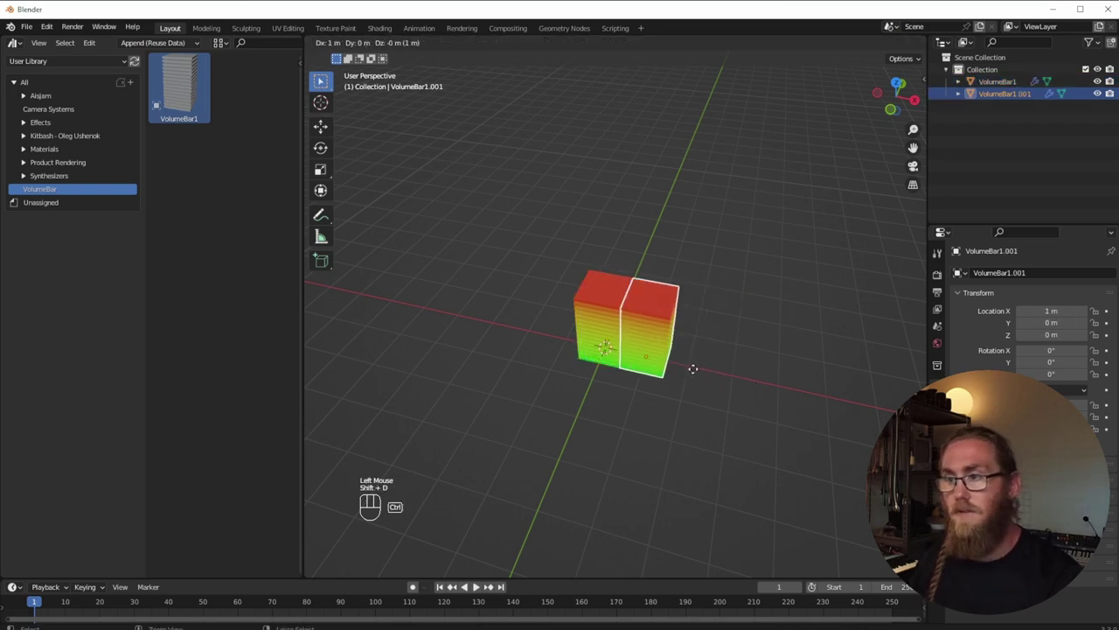
{"action": "left_click", "coordinate": [737, 379], "text": "ctrl"}
{"action": "key", "text": "shift+d"}
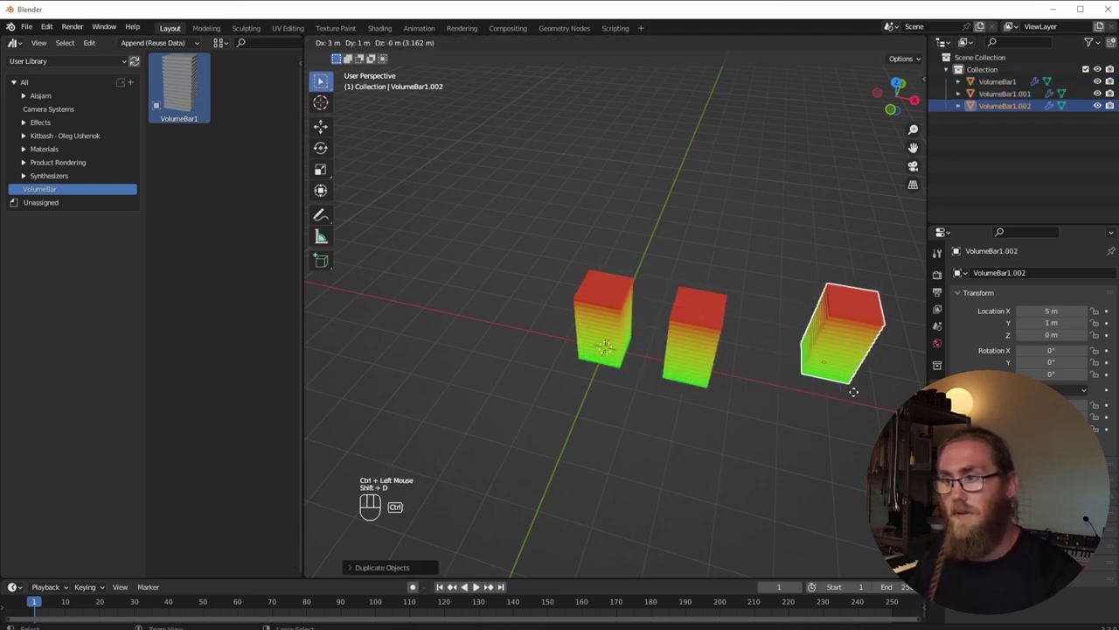
{"action": "left_click", "coordinate": [818, 408], "text": "ctrl"}
{"action": "key", "text": "shift+d"}
{"action": "left_click", "coordinate": [804, 402], "text": "ctrl"}
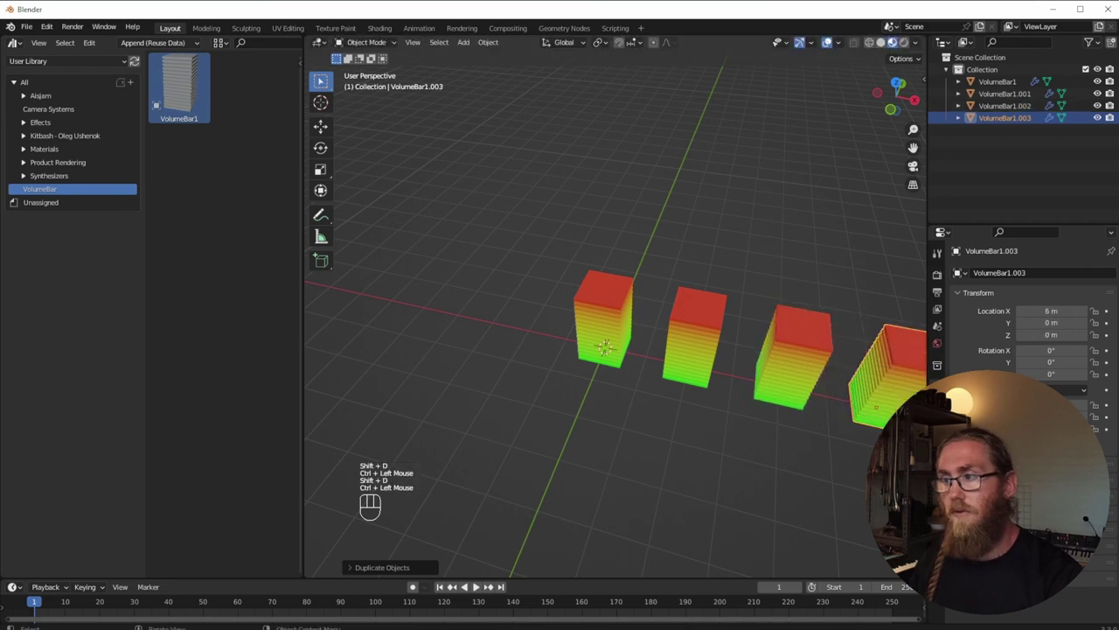
Select all four volume bars and move them together -3 m along the X axis.
{"action": "left_click", "coordinate": [805, 402], "text": "shift"}
{"action": "left_click", "coordinate": [675, 363], "text": "shift"}
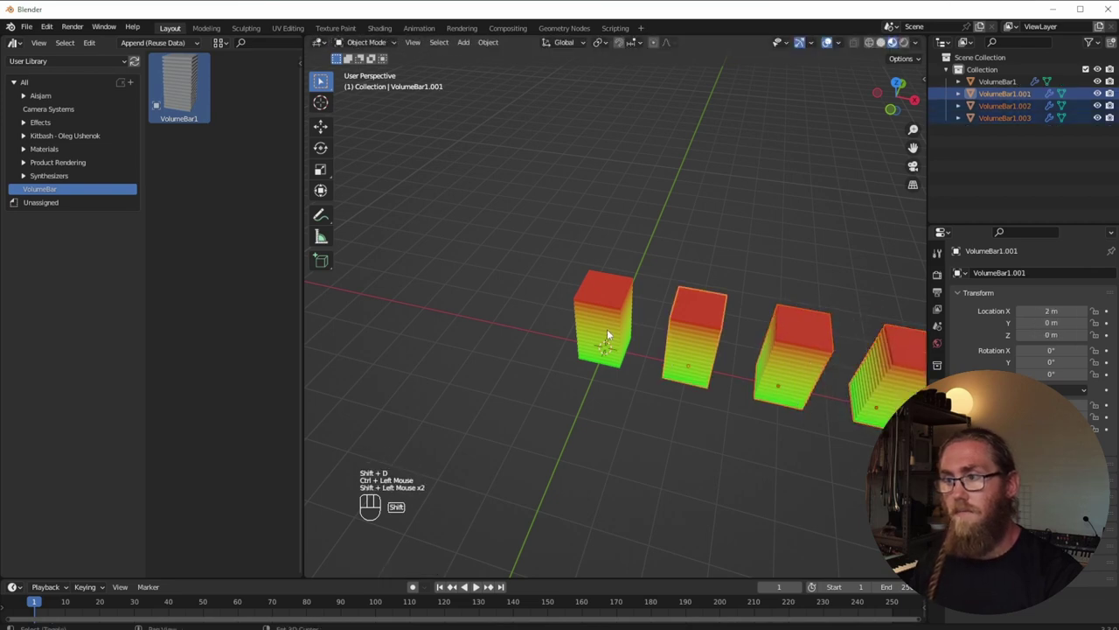
{"action": "left_click", "coordinate": [607, 331], "text": "shift"}
{"action": "key", "text": "g"}
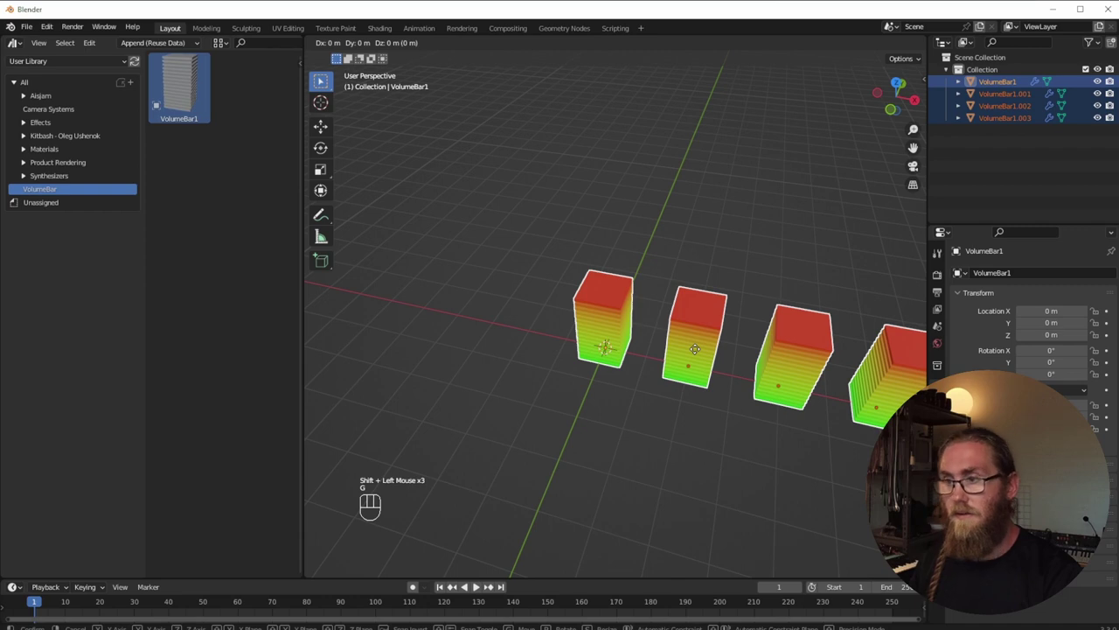
{"action": "key", "text": "x"}
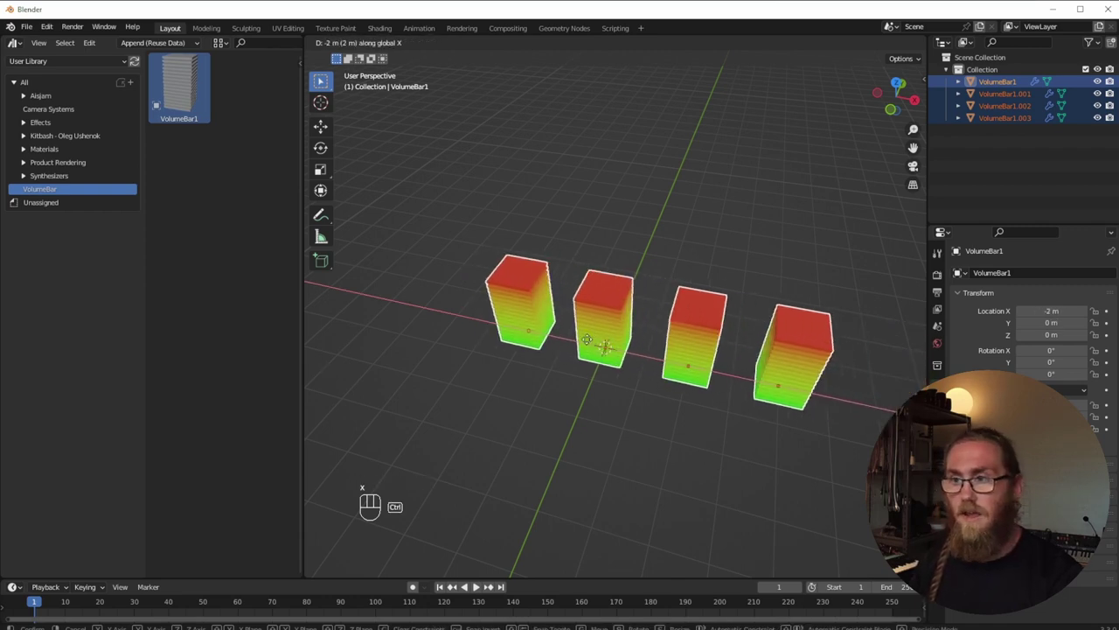
{"action": "left_click", "coordinate": [566, 338], "text": "ctrl"}
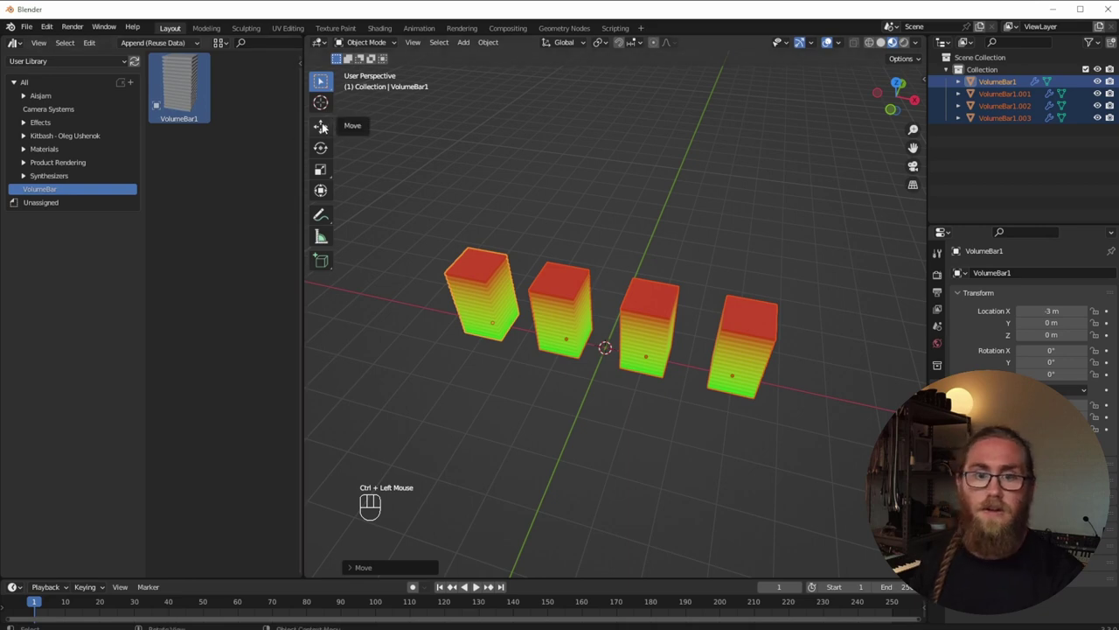
{"action": "left_click", "coordinate": [320, 128]}
{"action": "left_click", "coordinate": [320, 147]}
{"action": "left_click", "coordinate": [320, 128]}
{"action": "left_click", "coordinate": [320, 169]}
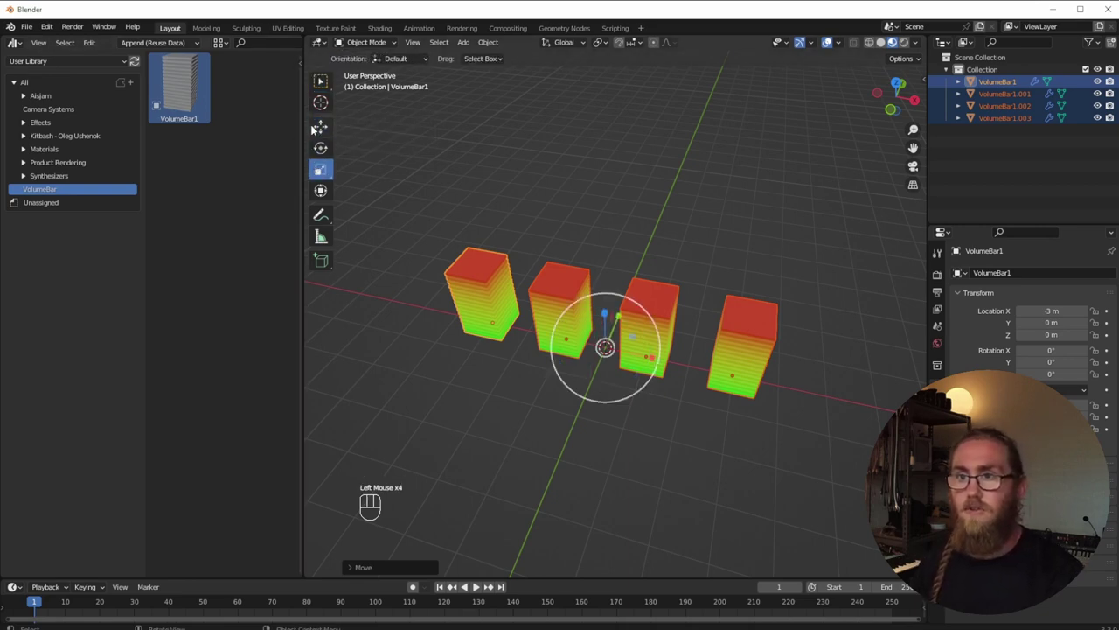
{"action": "left_click", "coordinate": [320, 127]}
{"action": "mouse_move", "coordinate": [654, 358]}
{"action": "left_mouse_down"}
{"action": "mouse_move", "coordinate": [752, 383]}
{"action": "mouse_move", "coordinate": [652, 374]}
{"action": "left_mouse_up"}
{"action": "mouse_move", "coordinate": [629, 393]}
{"action": "middle_mouse_down"}
{"action": "mouse_move", "coordinate": [625, 350]}
{"action": "mouse_move", "coordinate": [617, 376]}
{"action": "middle_mouse_up"}
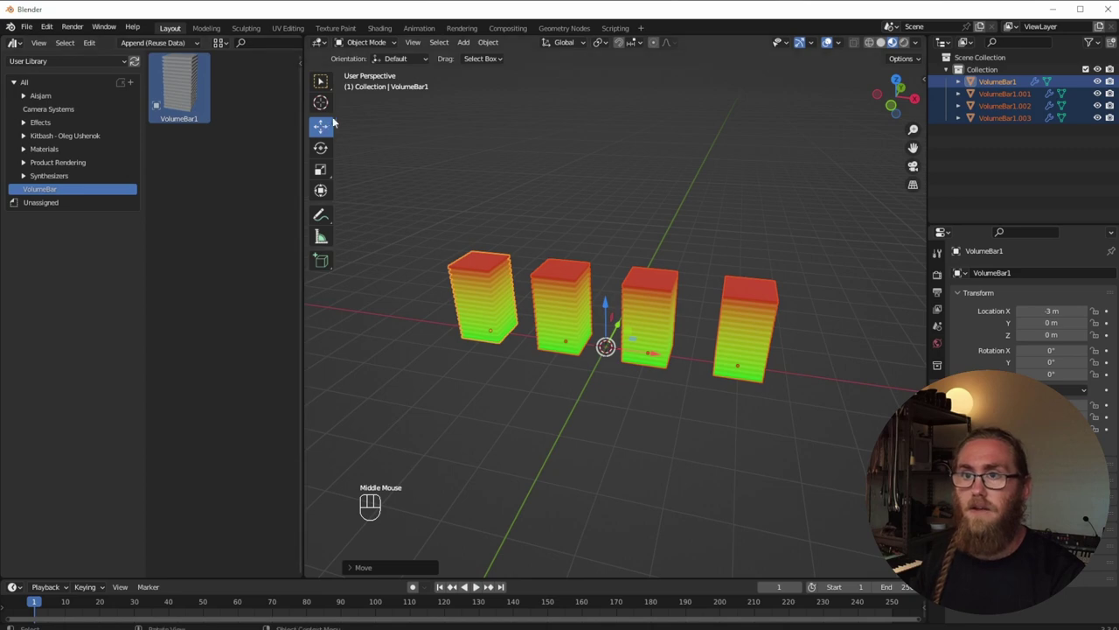
Add a mesh plane at the world origin and scale it up about 4.4 times as a floor under the bars.
{"action": "left_click", "coordinate": [543, 224]}
{"action": "middle_click_drag", "start_coordinate": [543, 224], "coordinate": [610, 305]}
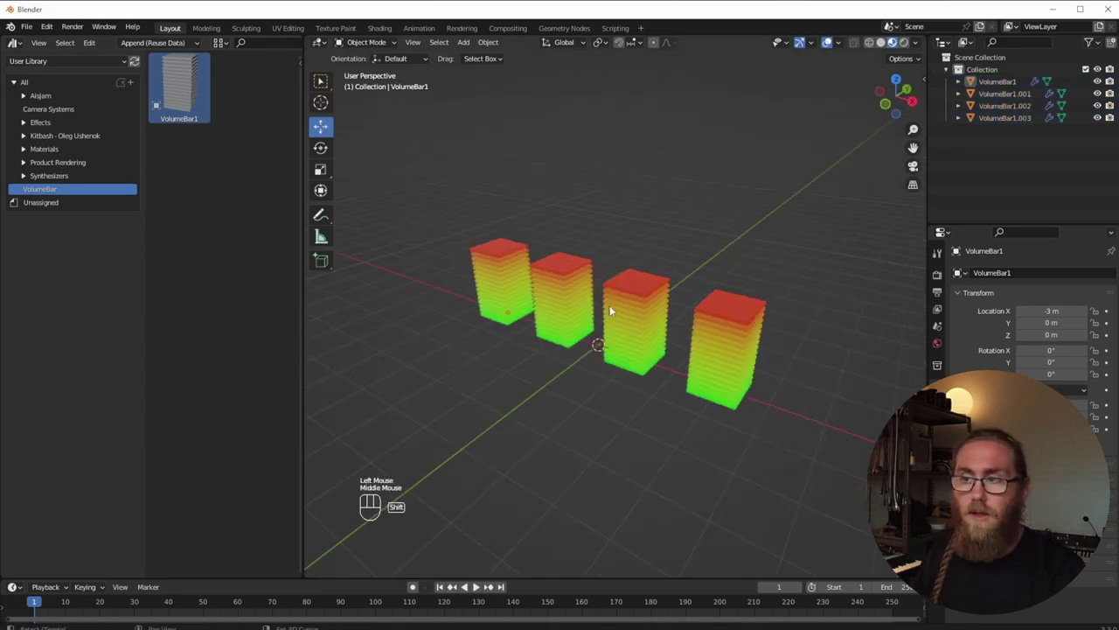
{"action": "key", "text": "shift+a"}
{"action": "mouse_move", "coordinate": [629, 220]}
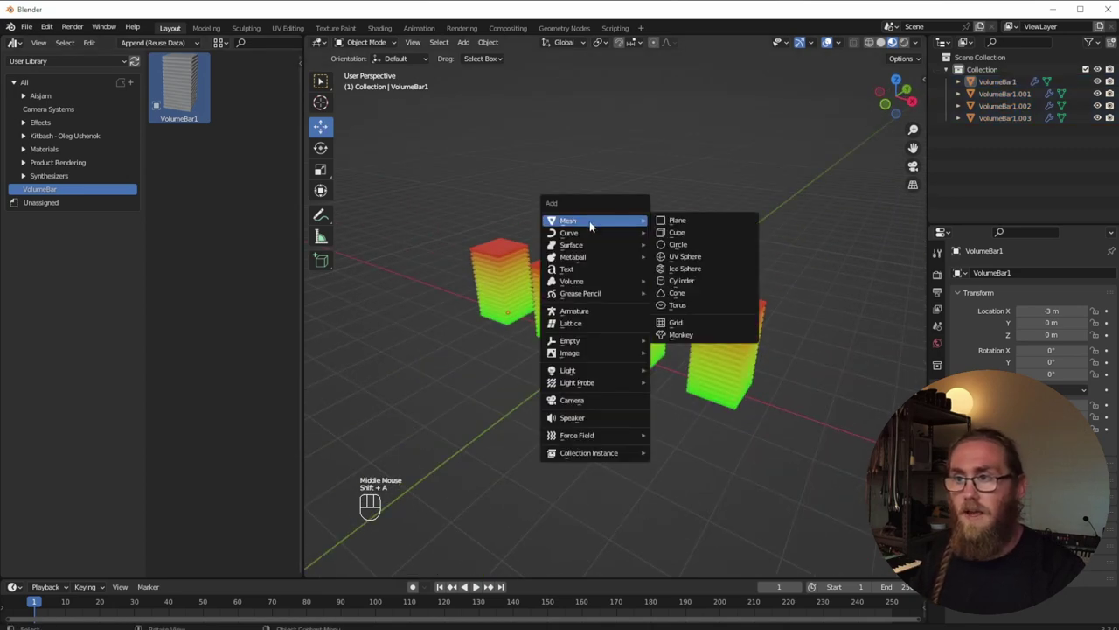
{"action": "left_click", "coordinate": [683, 225]}
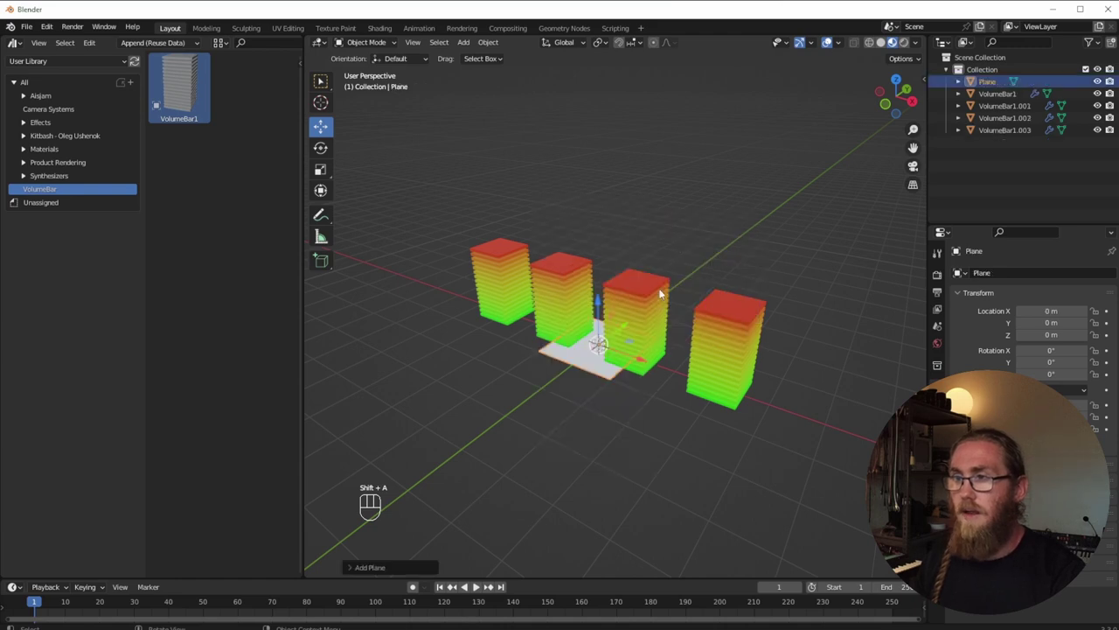
{"action": "key", "text": "s"}
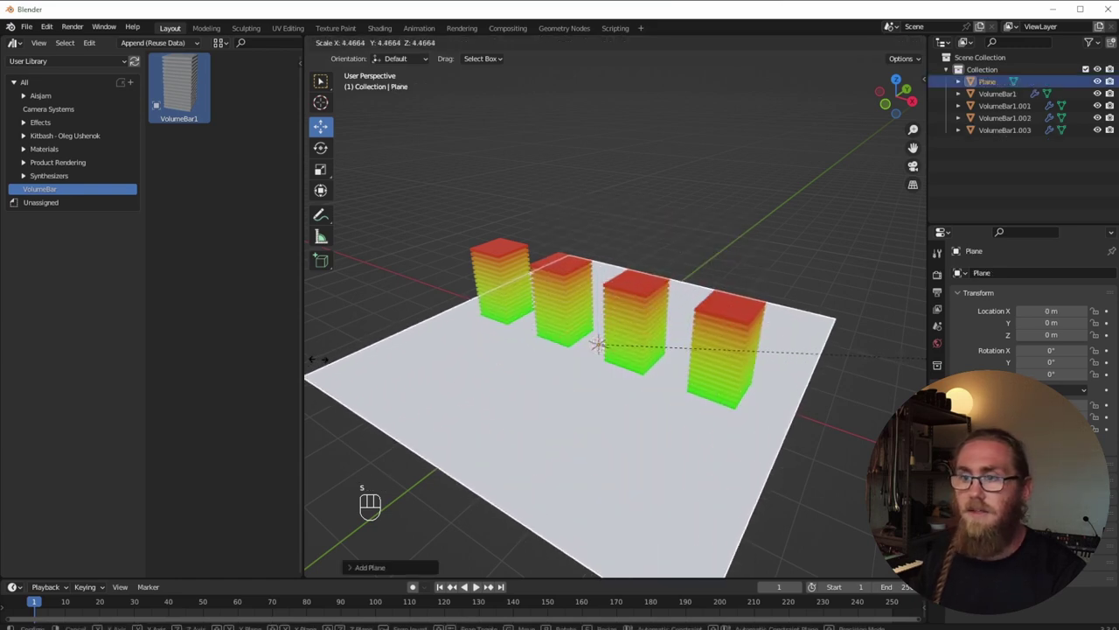
{"action": "left_click", "coordinate": [296, 357]}
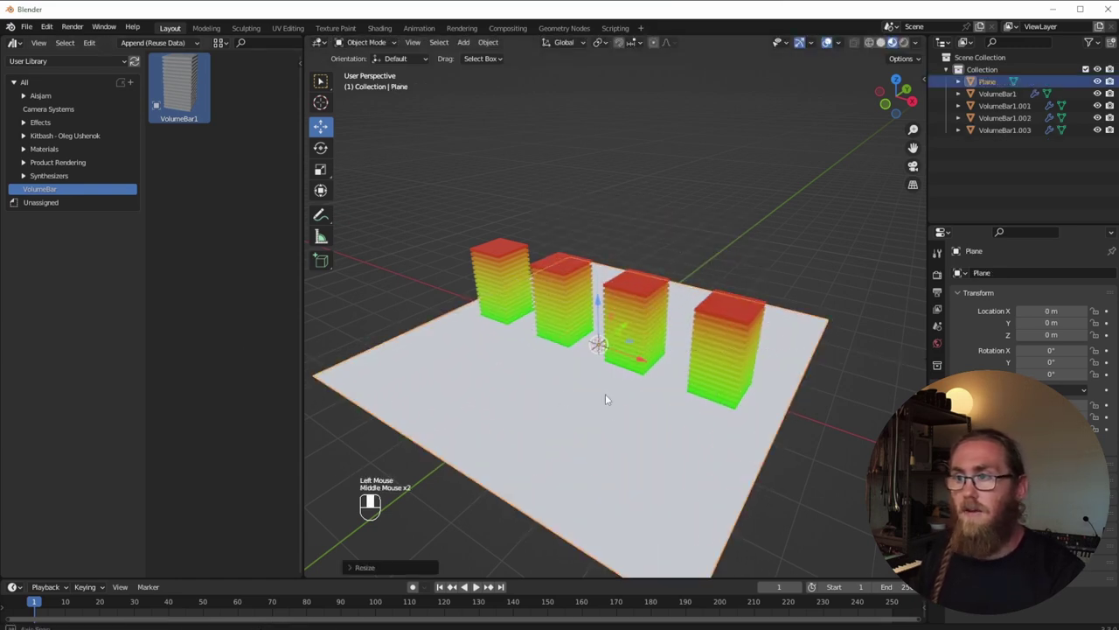
Enter Edit Mode on the plane and select only its far edge behind the bars.
{"action": "middle_click_drag", "start_coordinate": [595, 380], "coordinate": [498, 408]}
{"action": "key", "text": "Tab"}
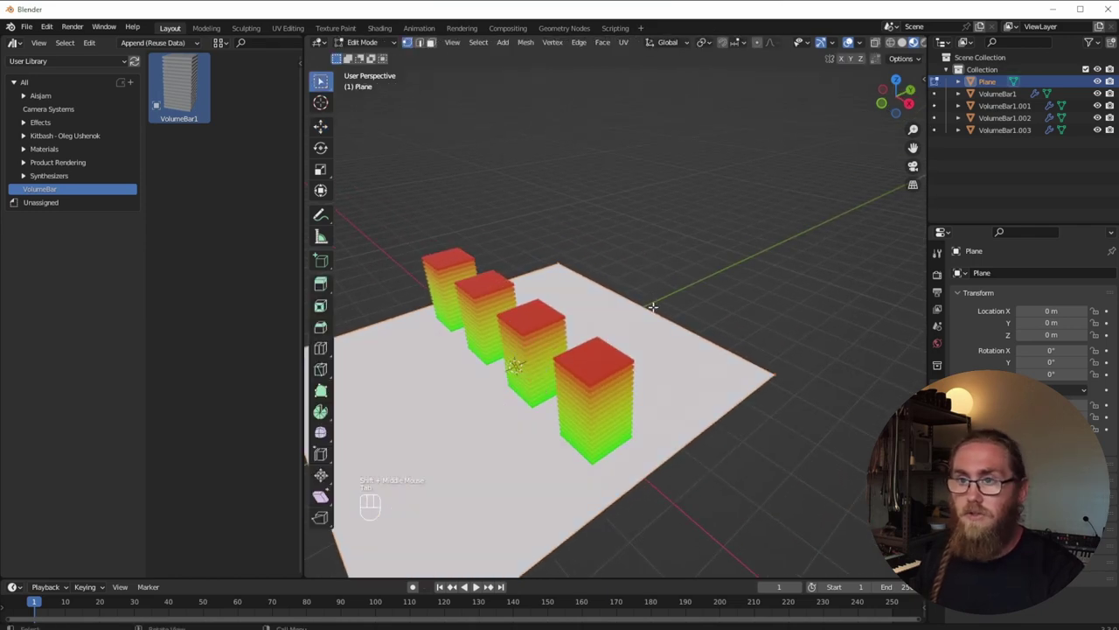
{"action": "left_click", "coordinate": [420, 44]}
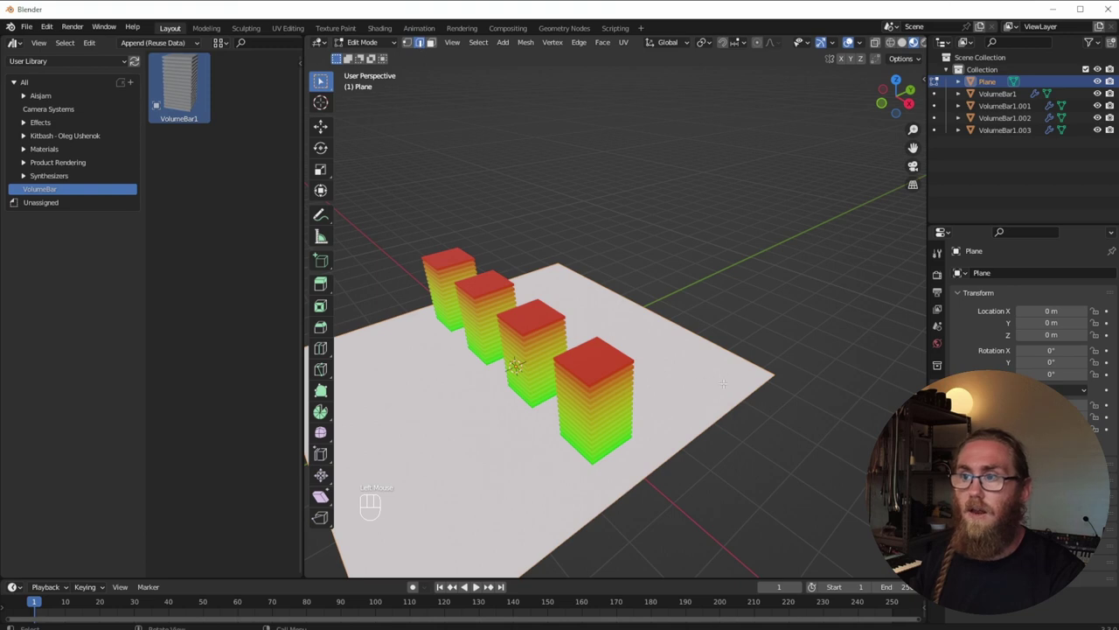
{"action": "left_click", "coordinate": [687, 328]}
{"action": "middle_click_drag", "start_coordinate": [687, 330], "coordinate": [687, 340]}
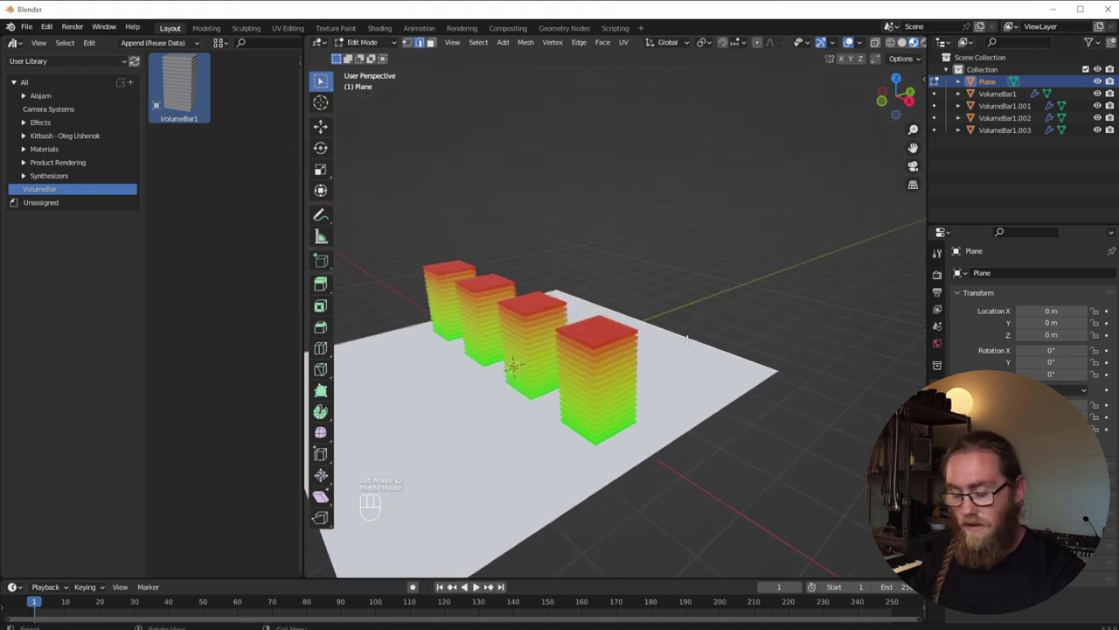
{"action": "left_click", "coordinate": [320, 283]}
{"action": "left_click_drag", "start_coordinate": [642, 277], "coordinate": [642, 92]}
{"action": "key", "text": "ctrl+z"}
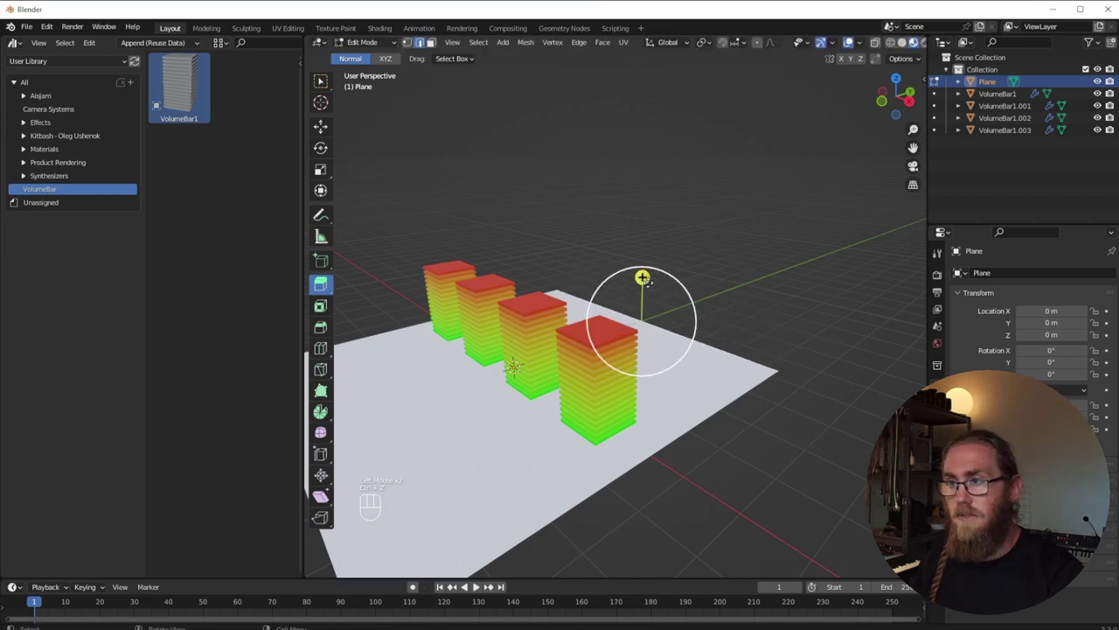
{"action": "key", "text": "g"}
{"action": "right_click", "coordinate": [658, 238]}
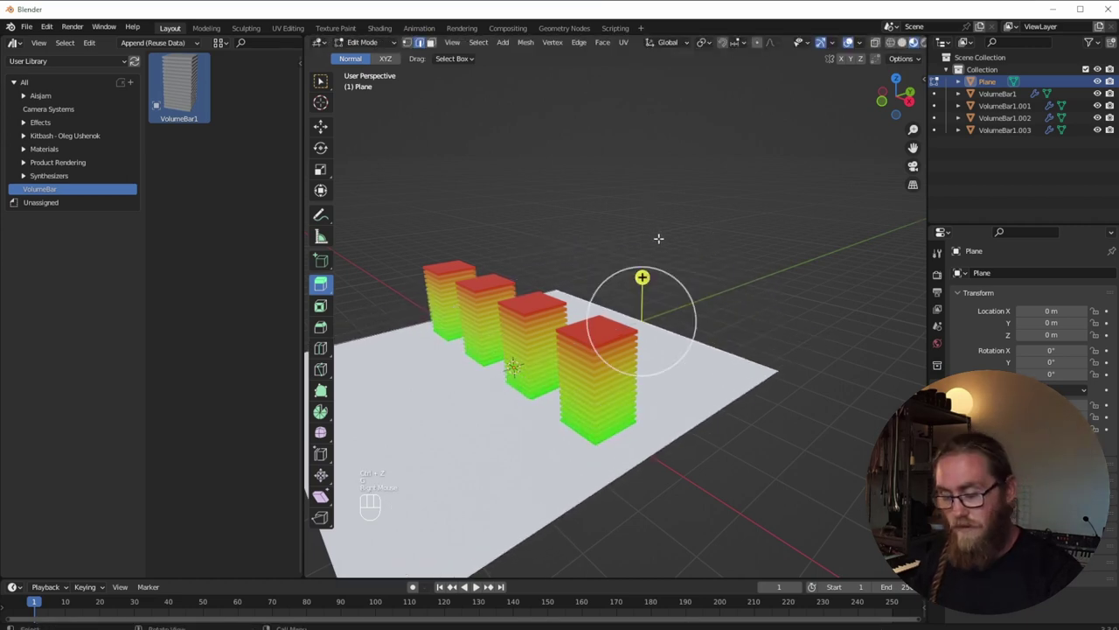
Extrude the plane's far edge straight up along the Z axis to form a tall wall behind the bars.
{"action": "key", "text": "e"}
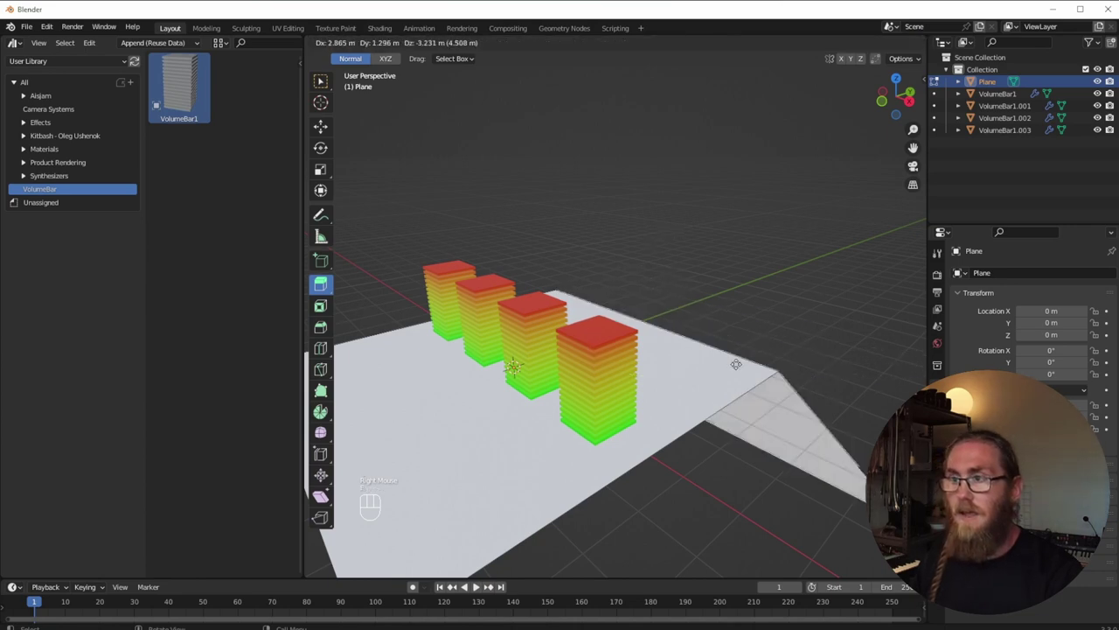
{"action": "key", "text": "z"}
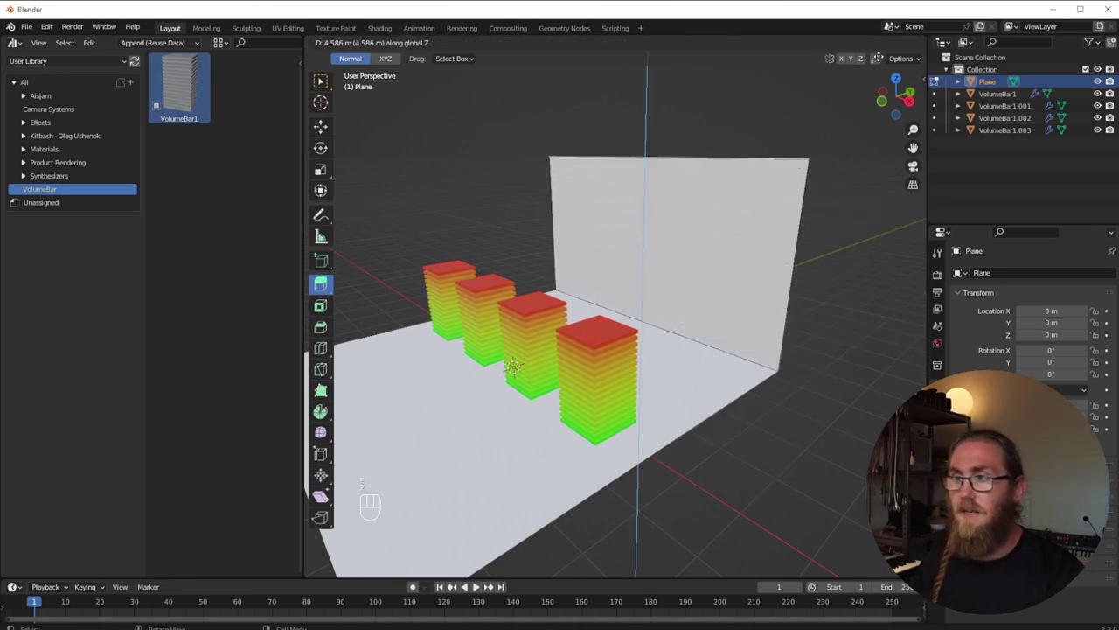
{"action": "left_click", "coordinate": [822, 490]}
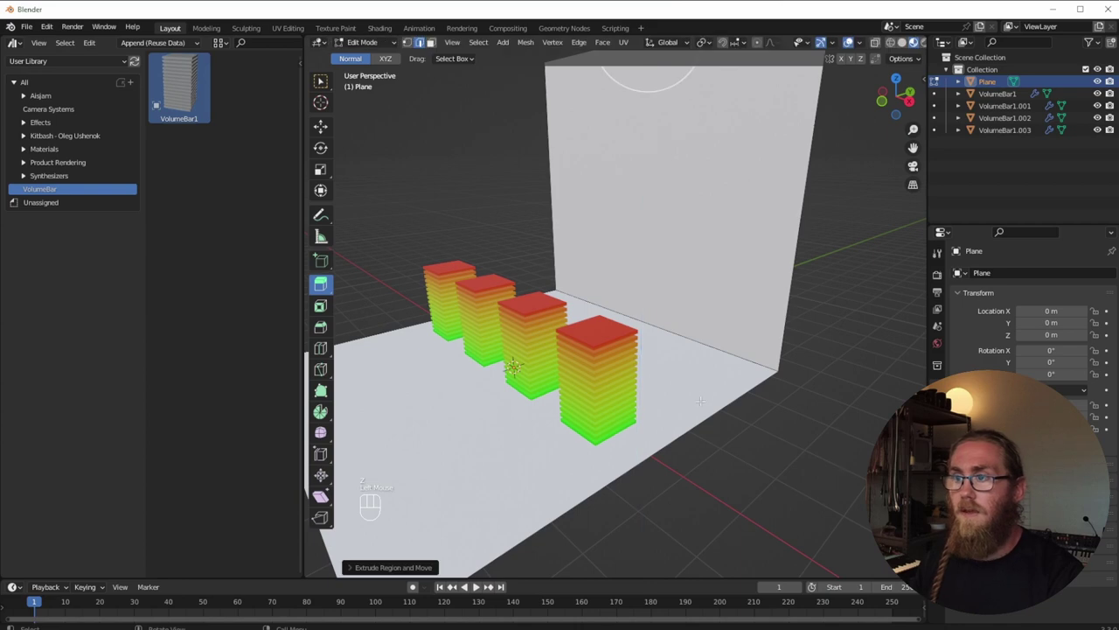
Bevel the edge between floor and wall about 0.347 m wide, raising the segment count to form a rounded curve.
{"action": "double_click", "coordinate": [717, 350]}
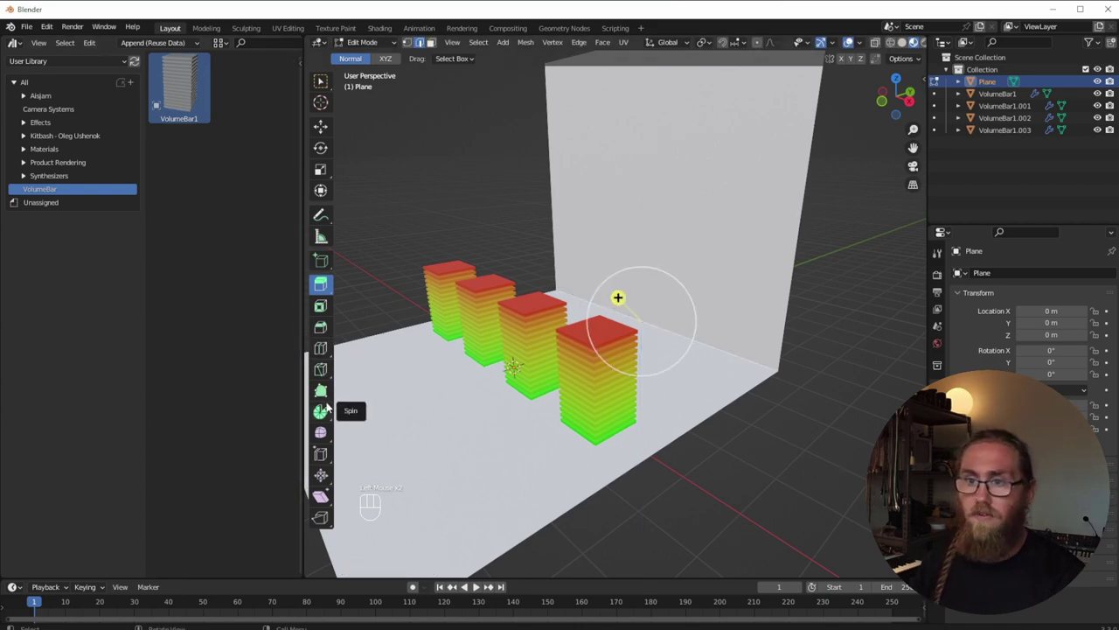
{"action": "left_click", "coordinate": [321, 327]}
{"action": "left_click_drag", "start_coordinate": [605, 283], "coordinate": [556, 264]}
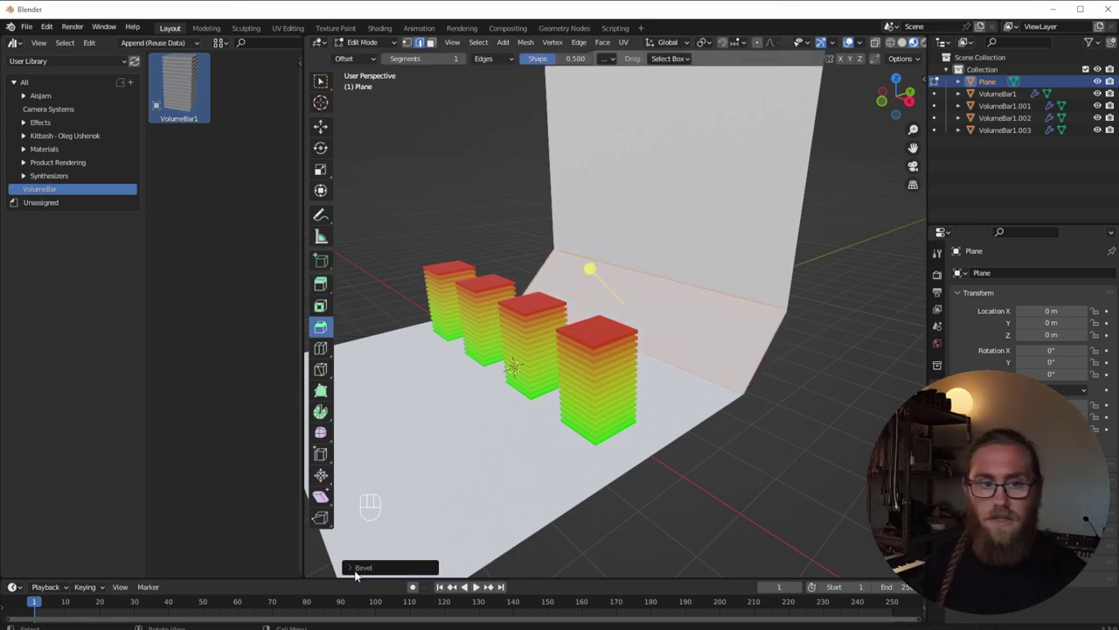
{"action": "left_click", "coordinate": [348, 568]}
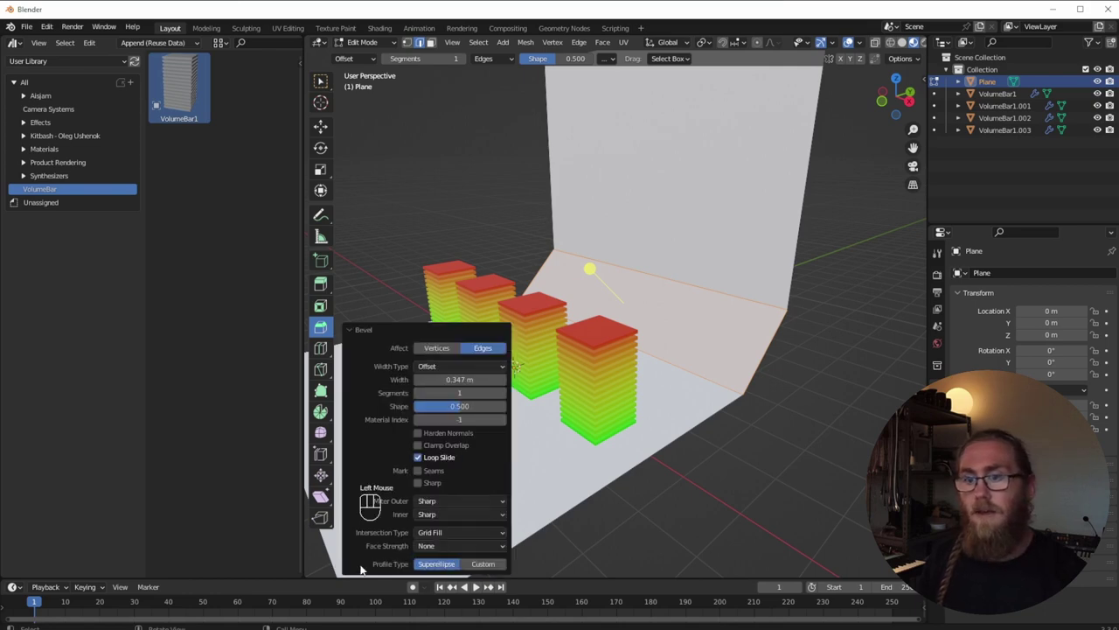
{"action": "left_click_drag", "start_coordinate": [437, 392], "coordinate": [511, 392]}
{"action": "left_click", "coordinate": [789, 305]}
{"action": "middle_click_drag", "start_coordinate": [789, 305], "coordinate": [630, 344]}
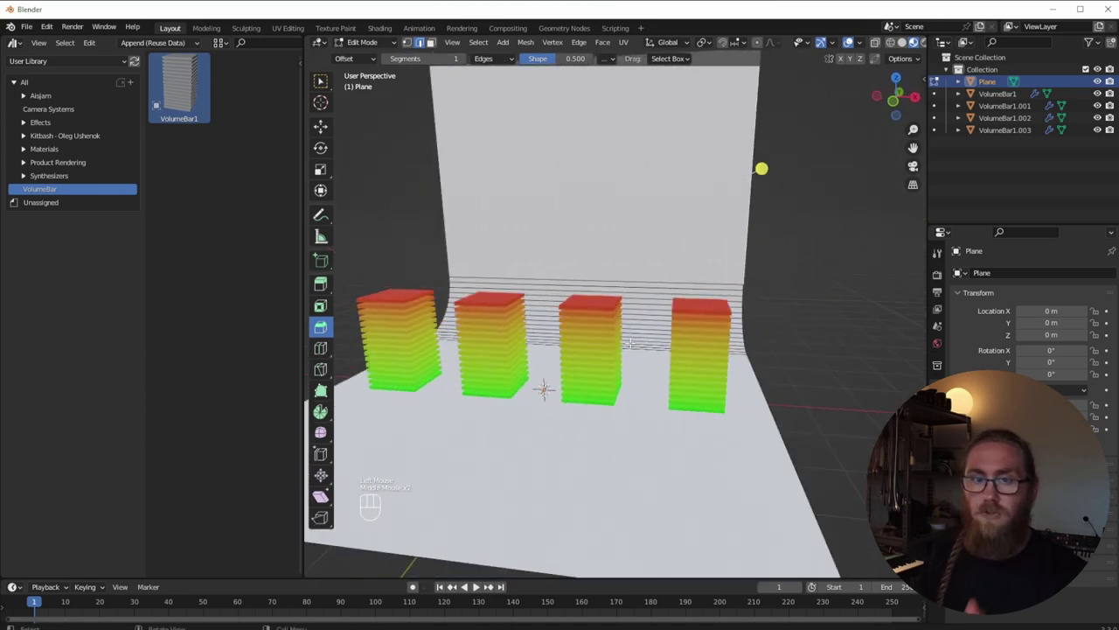
Scale the whole backdrop mesh by about 2.719 along X, then return to Object Mode.
{"action": "key", "text": "a"}
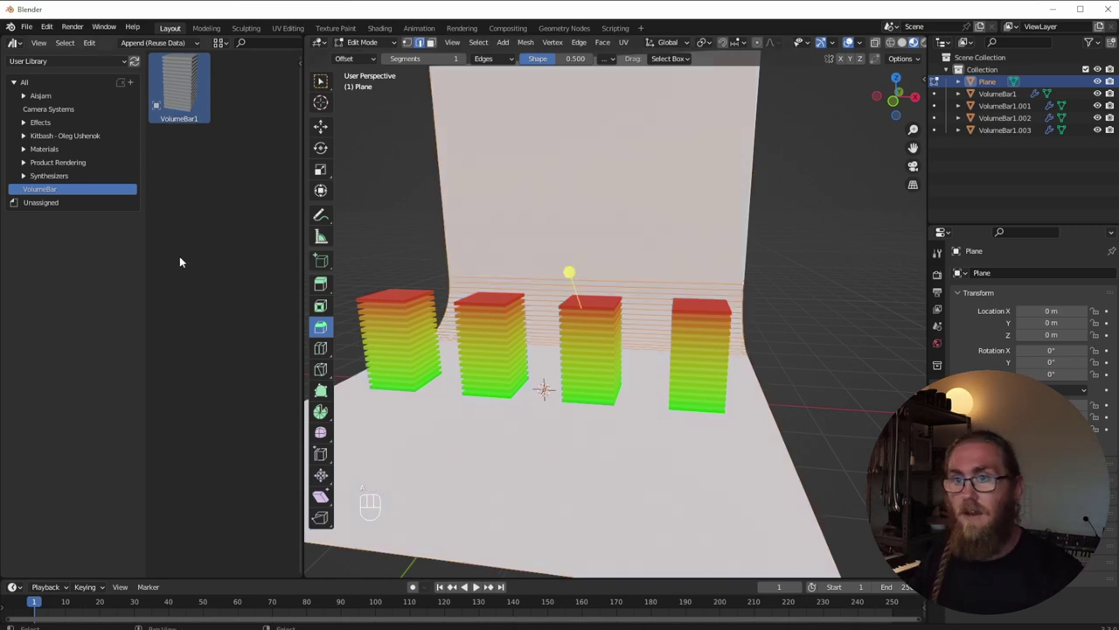
{"action": "left_click", "coordinate": [320, 168]}
{"action": "left_click_drag", "start_coordinate": [629, 309], "coordinate": [712, 312]}
{"action": "scroll", "coordinate": [712, 315], "scroll_direction": "down", "scroll_amount": 3}
{"action": "middle_click_drag", "start_coordinate": [713, 314], "coordinate": [619, 336]}
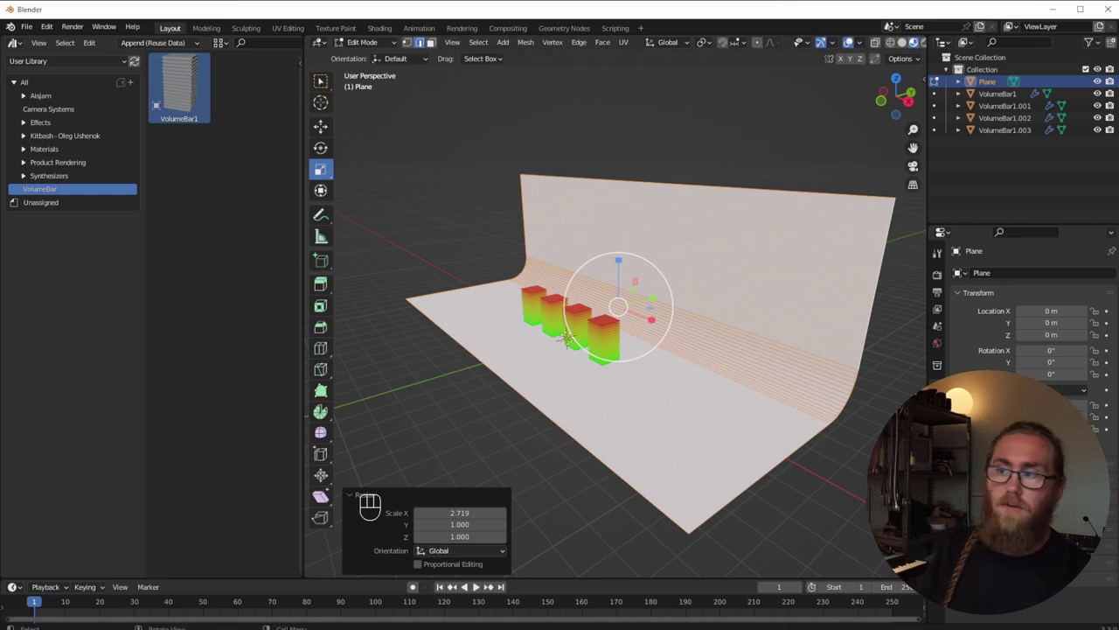
{"action": "middle_click_drag", "start_coordinate": [682, 347], "coordinate": [673, 350]}
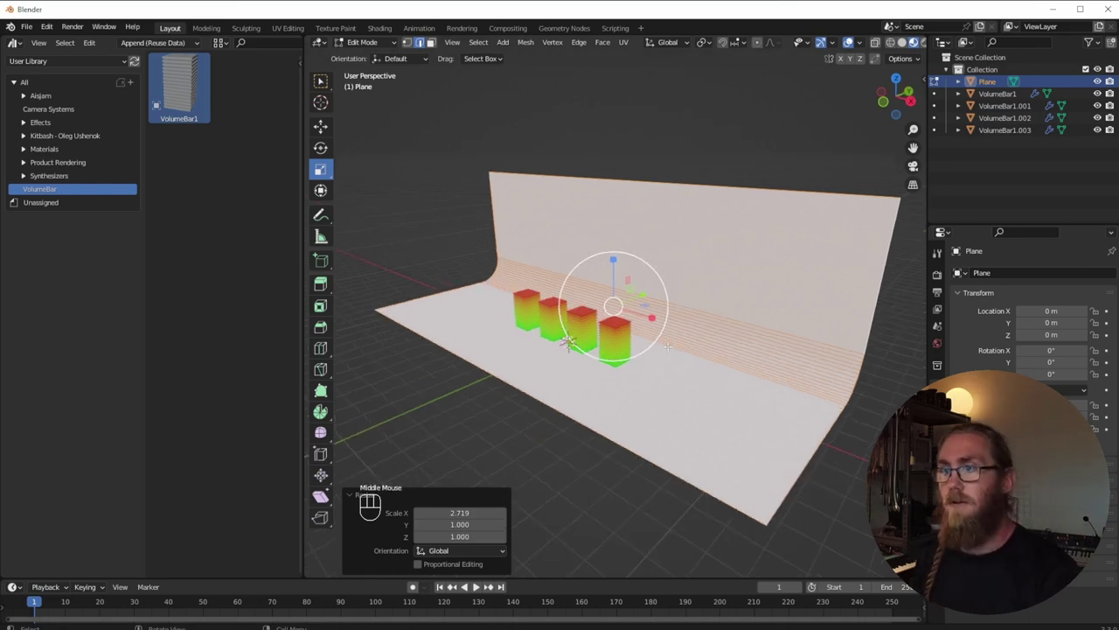
{"action": "key", "text": "Tab"}
Switch to solid shading and apply Shade Smooth to the backdrop.
{"action": "middle_click_drag", "start_coordinate": [573, 259], "coordinate": [539, 291]}
{"action": "scroll", "coordinate": [671, 307], "scroll_direction": "up", "scroll_amount": 3}
{"action": "scroll", "coordinate": [672, 306], "scroll_direction": "down", "scroll_amount": 1}
{"action": "scroll", "coordinate": [672, 307], "scroll_direction": "up", "scroll_amount": 2}
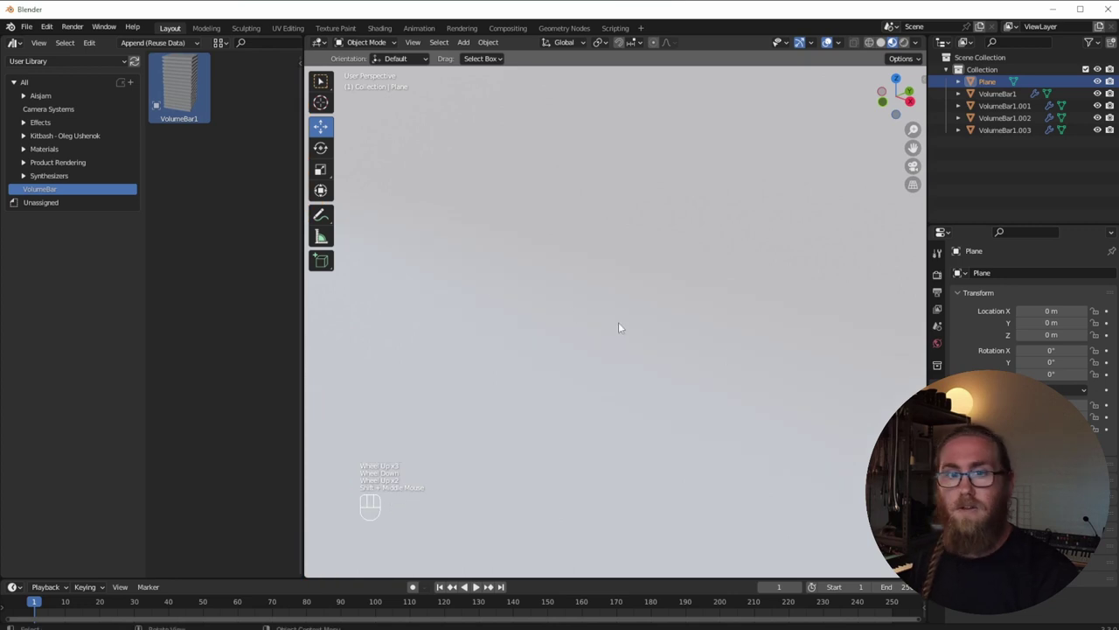
{"action": "scroll", "coordinate": [796, 390], "scroll_direction": "down", "scroll_amount": 2}
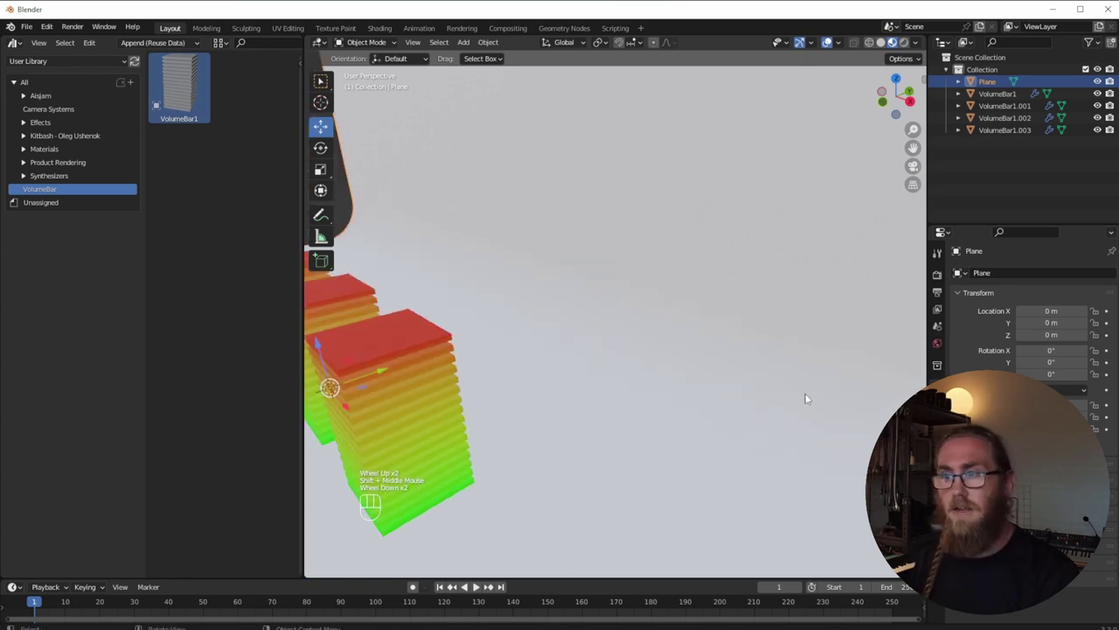
{"action": "left_click", "coordinate": [880, 42]}
{"action": "middle_click_drag", "start_coordinate": [653, 317], "coordinate": [609, 315]}
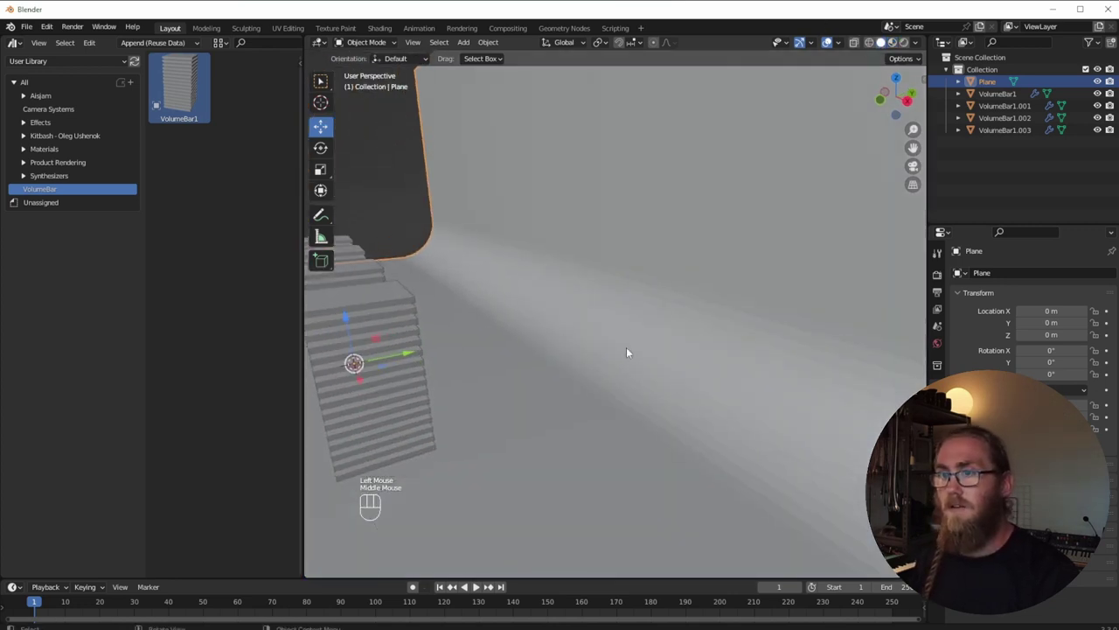
{"action": "left_click", "coordinate": [487, 42]}
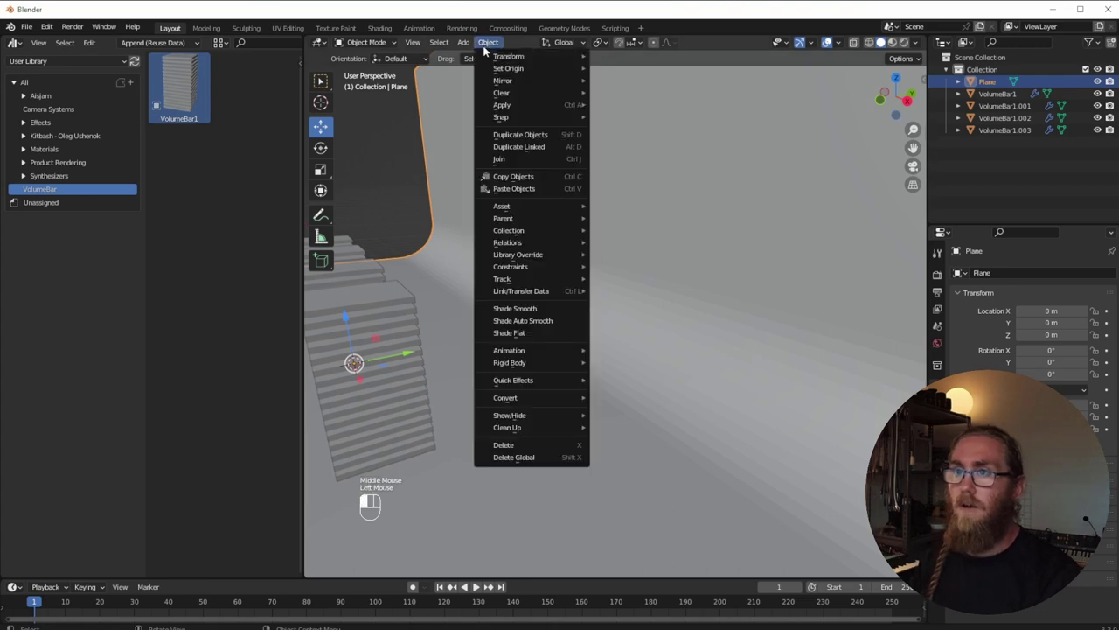
{"action": "left_click", "coordinate": [500, 310]}
{"action": "middle_click_drag", "start_coordinate": [524, 322], "coordinate": [677, 394]}
{"action": "scroll", "coordinate": [677, 387], "scroll_direction": "down", "scroll_amount": 2}
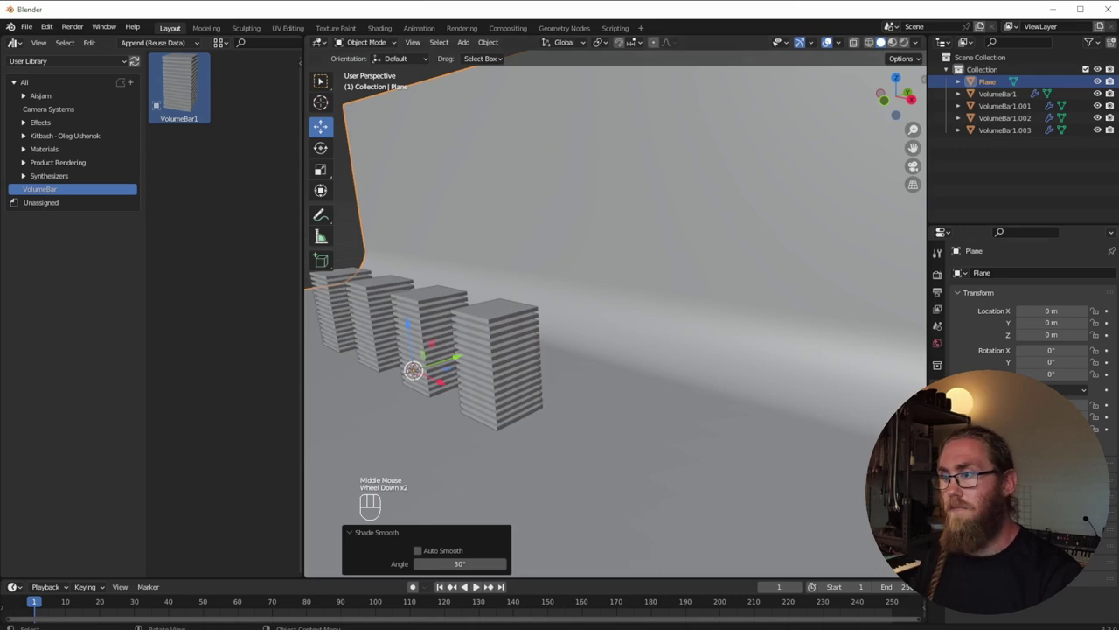
Create a new material for the backdrop plane and name it Backdrop.
{"action": "left_click", "coordinate": [936, 343]}
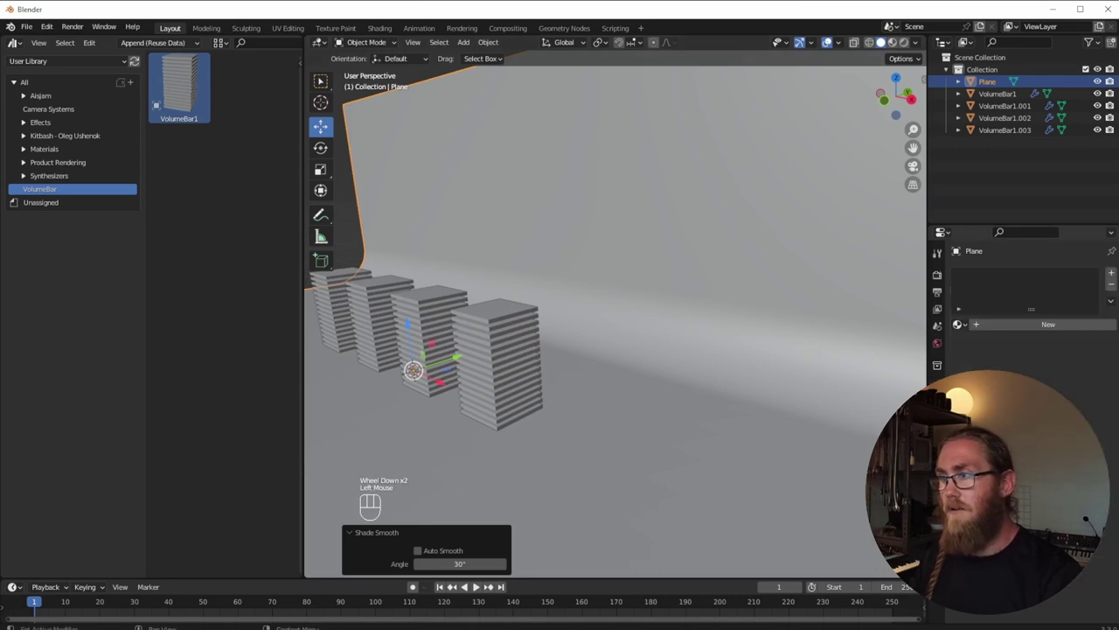
{"action": "left_click", "coordinate": [977, 323]}
{"action": "type", "text": "Backdrop"}
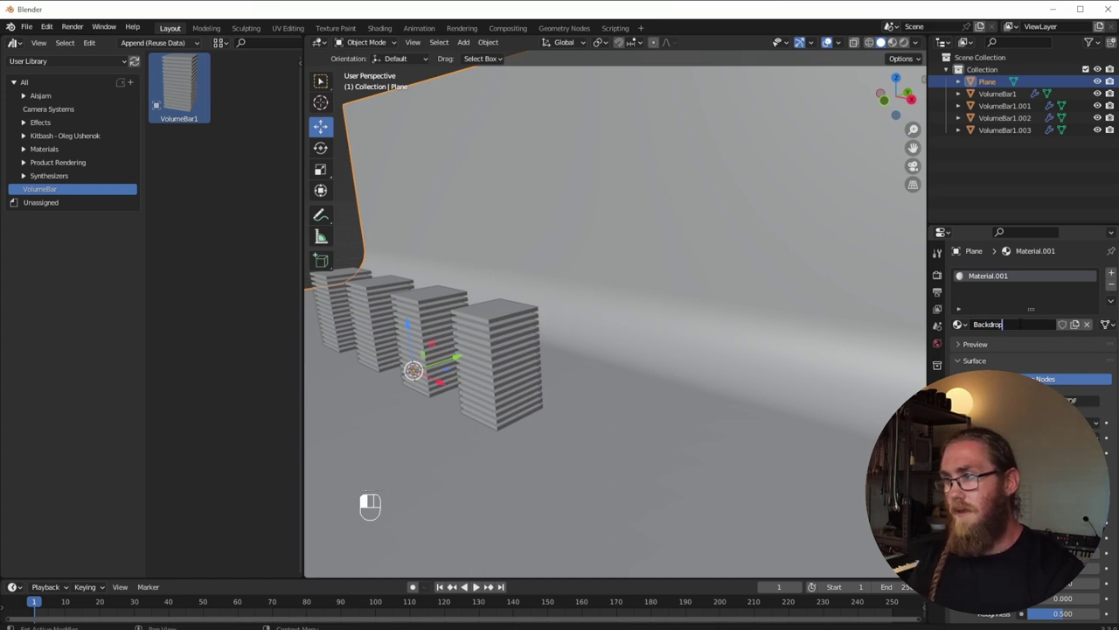
{"action": "key", "text": "Return"}
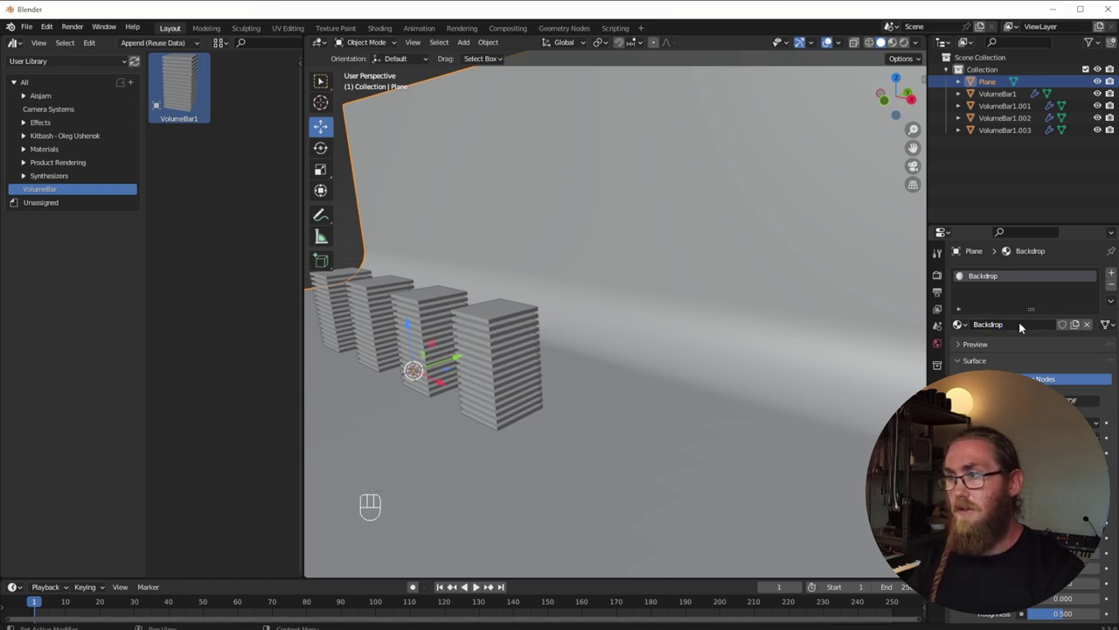
Switch to Material Preview shading and darken the Backdrop material's base color to near black.
{"action": "left_click", "coordinate": [892, 43]}
{"action": "mouse_move", "coordinate": [495, 247]}
{"action": "middle_mouse_down"}
{"action": "mouse_move", "coordinate": [566, 313]}
{"action": "mouse_move", "coordinate": [650, 278]}
{"action": "mouse_move", "coordinate": [615, 278]}
{"action": "middle_mouse_up"}
{"action": "left_click", "coordinate": [1049, 422]}
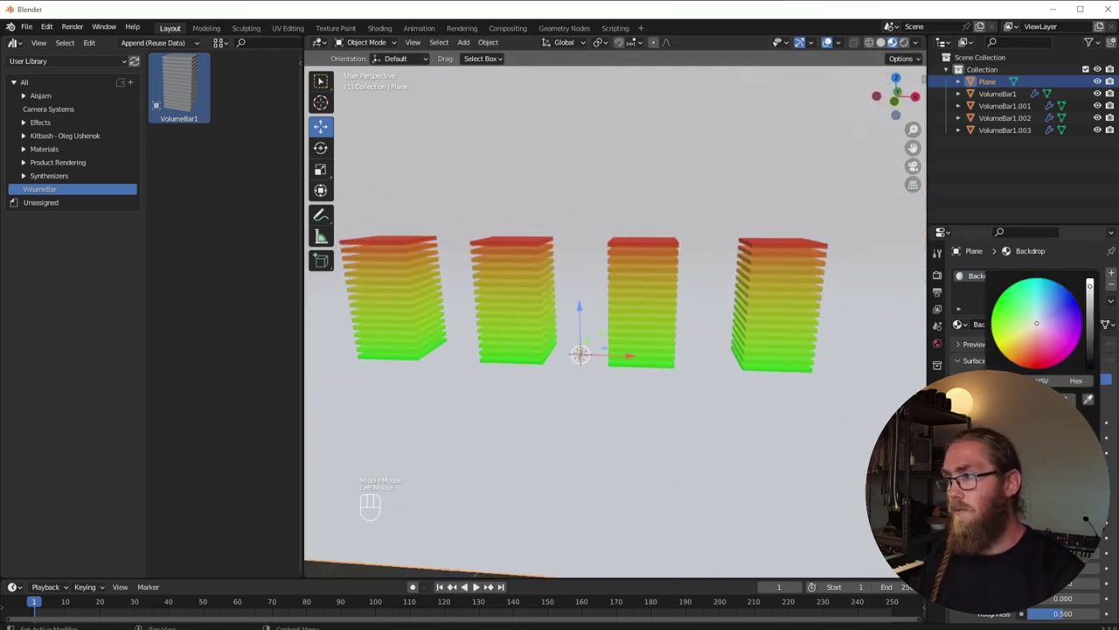
{"action": "left_click_drag", "start_coordinate": [1093, 302], "coordinate": [1090, 358]}
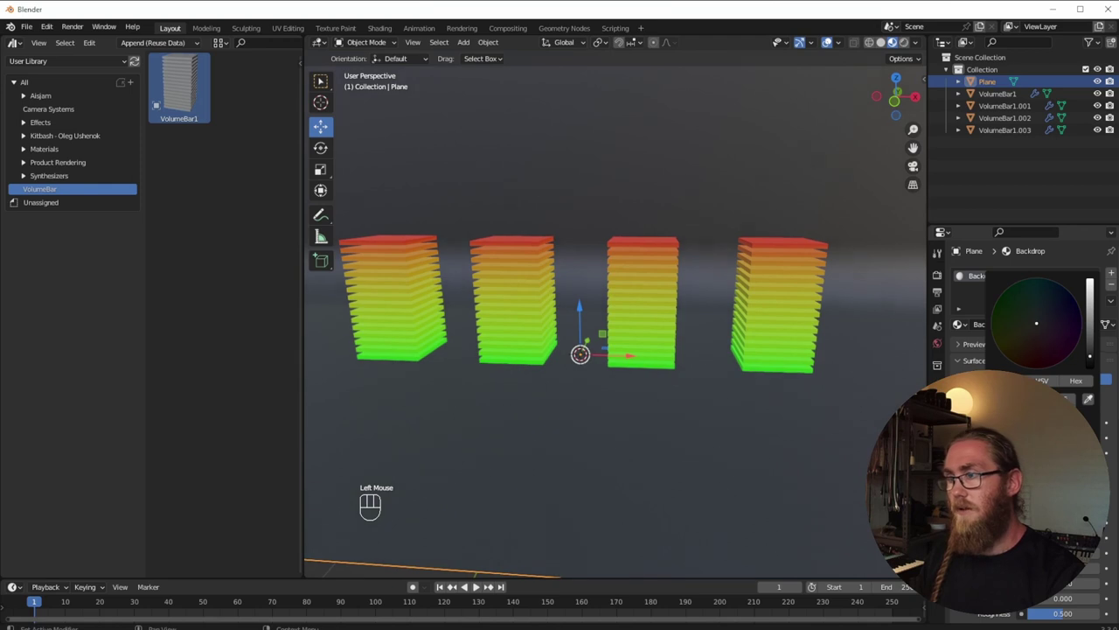
{"action": "scroll", "coordinate": [1023, 332], "scroll_direction": "down", "scroll_amount": 5}
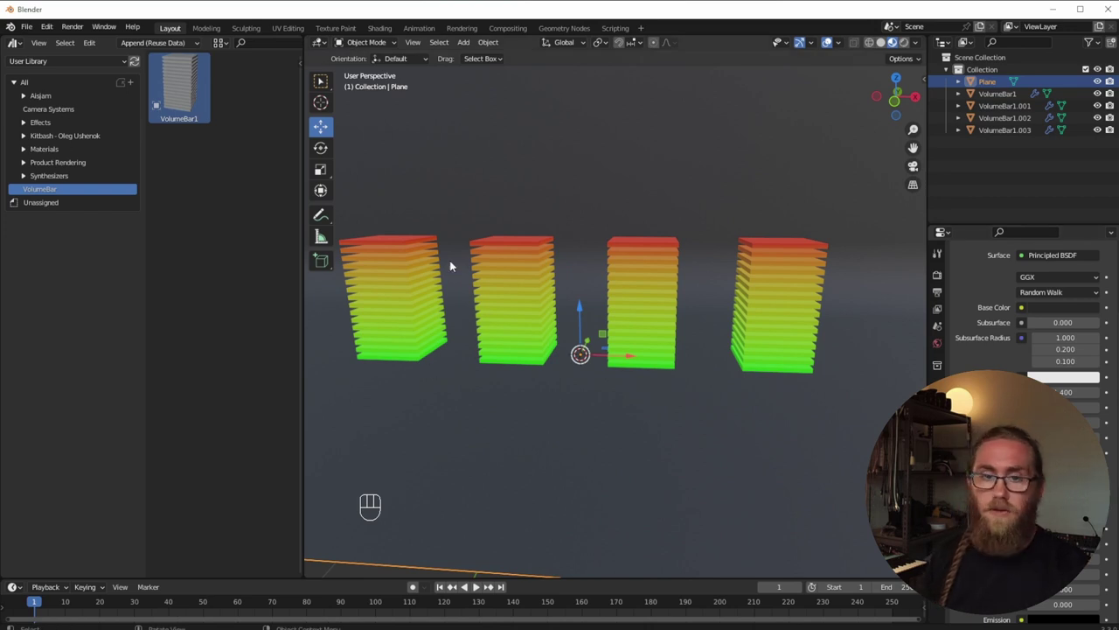
{"action": "middle_click_drag", "start_coordinate": [475, 376], "coordinate": [836, 329]}
{"action": "scroll", "coordinate": [638, 321], "scroll_direction": "down", "scroll_amount": 2}
{"action": "key", "text": "shift+a"}
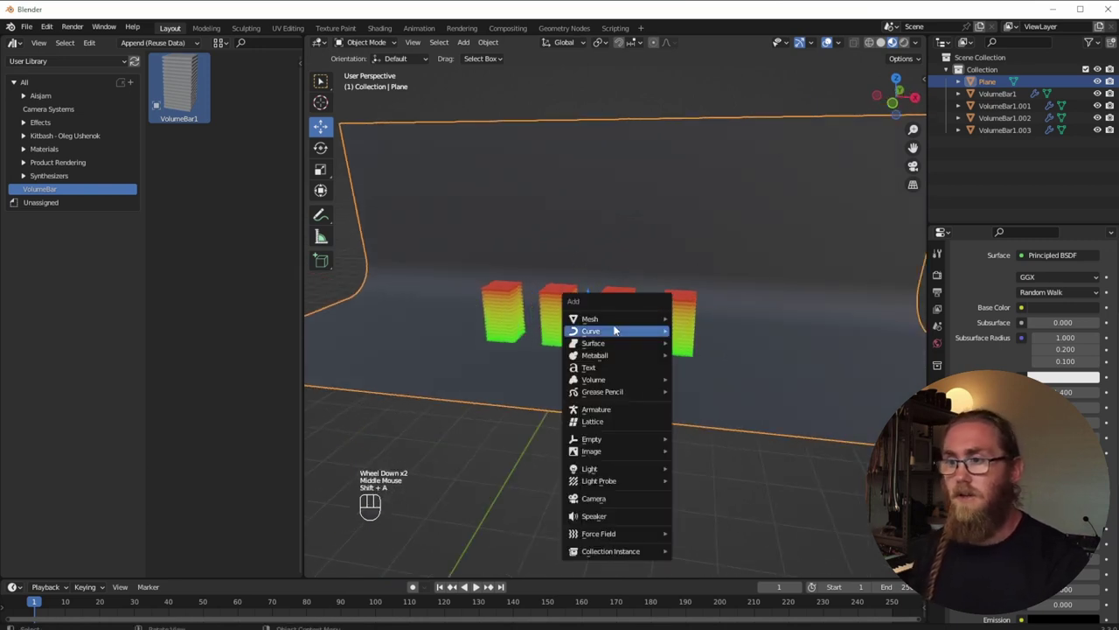
{"action": "mouse_move", "coordinate": [591, 472]}
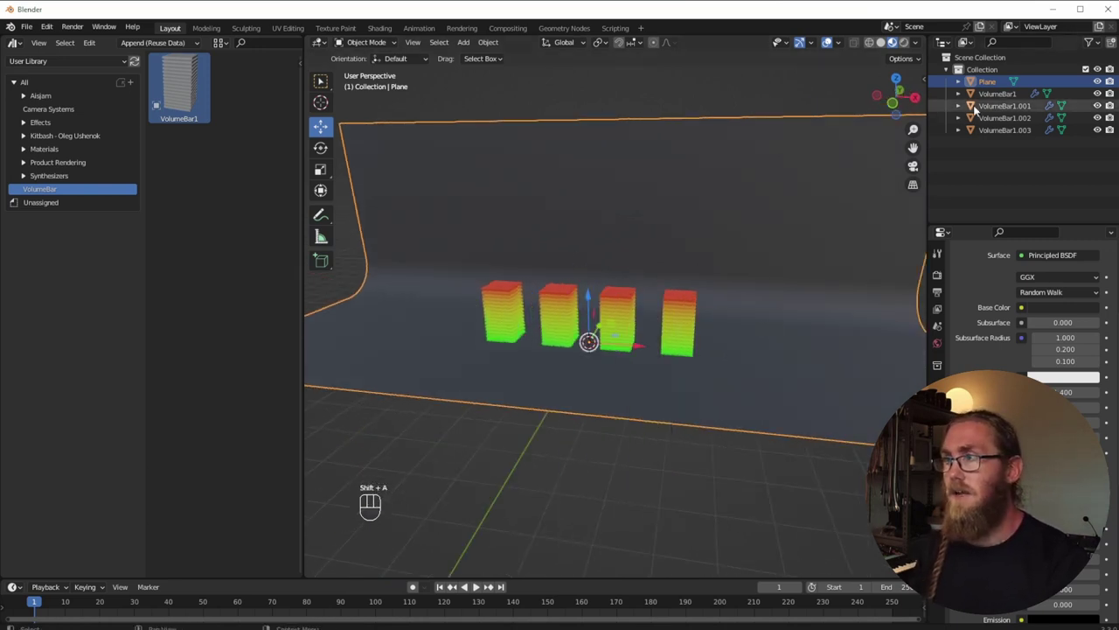
Create a new collection directly under the Scene Collection and rename it Scene.
{"action": "left_click", "coordinate": [1005, 152]}
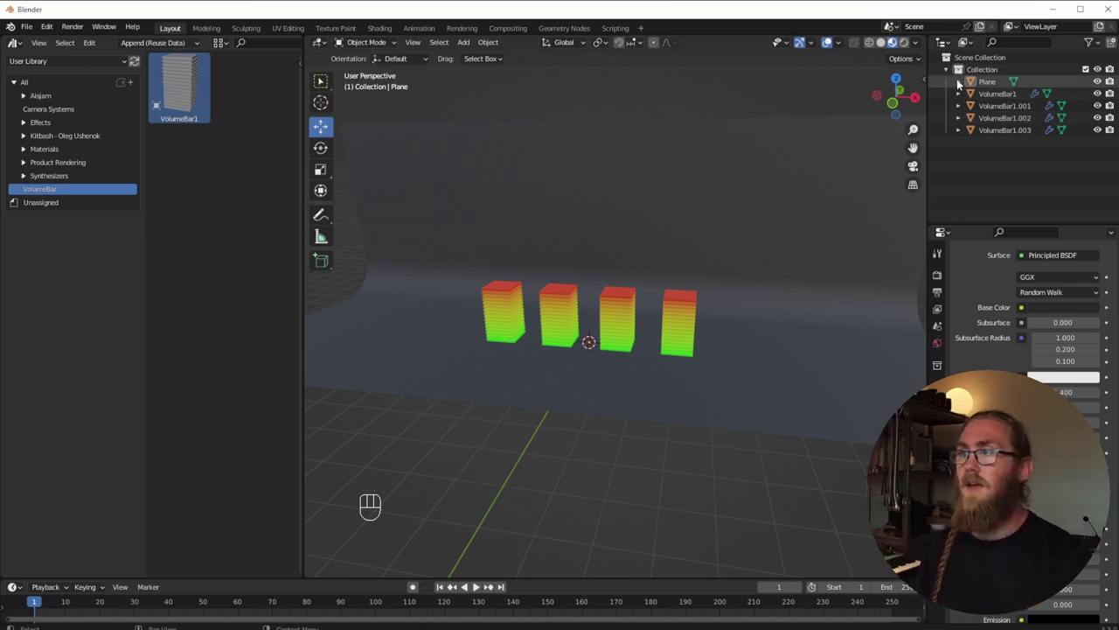
{"action": "left_click", "coordinate": [1111, 42]}
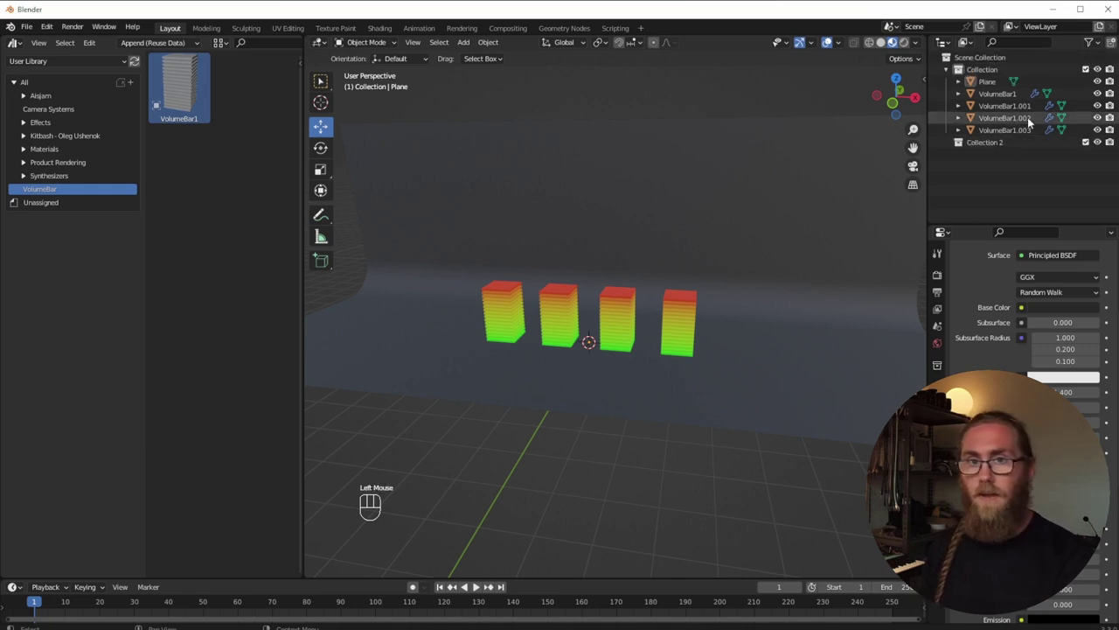
{"action": "left_click", "coordinate": [1005, 146]}
{"action": "double_click", "coordinate": [1006, 146]}
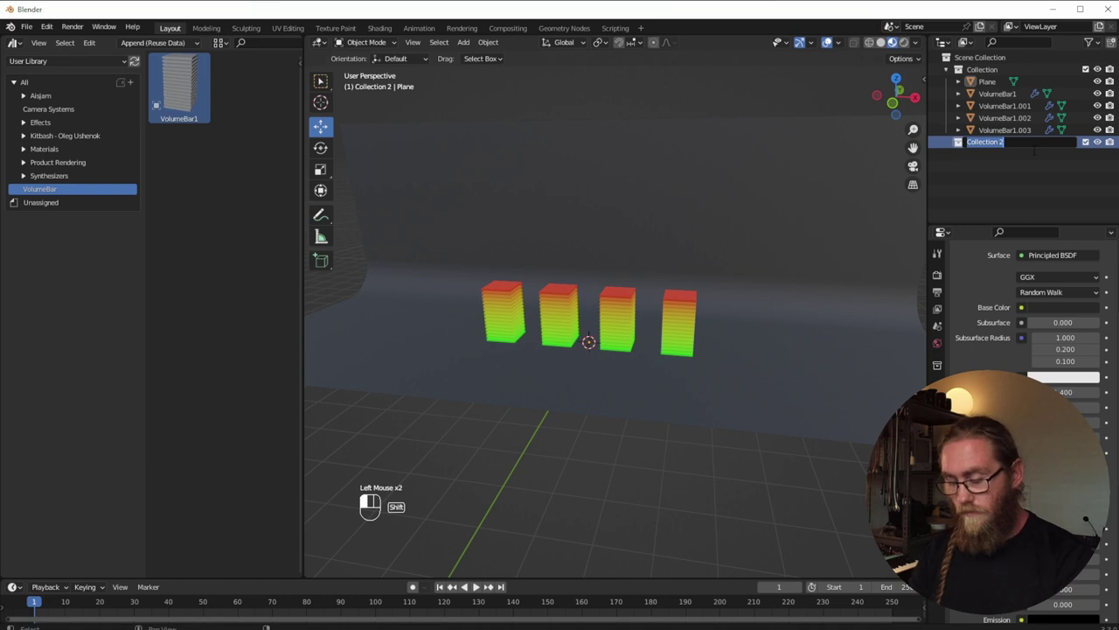
{"action": "type", "text": "Scene"}
{"action": "left_click", "coordinate": [1035, 150]}
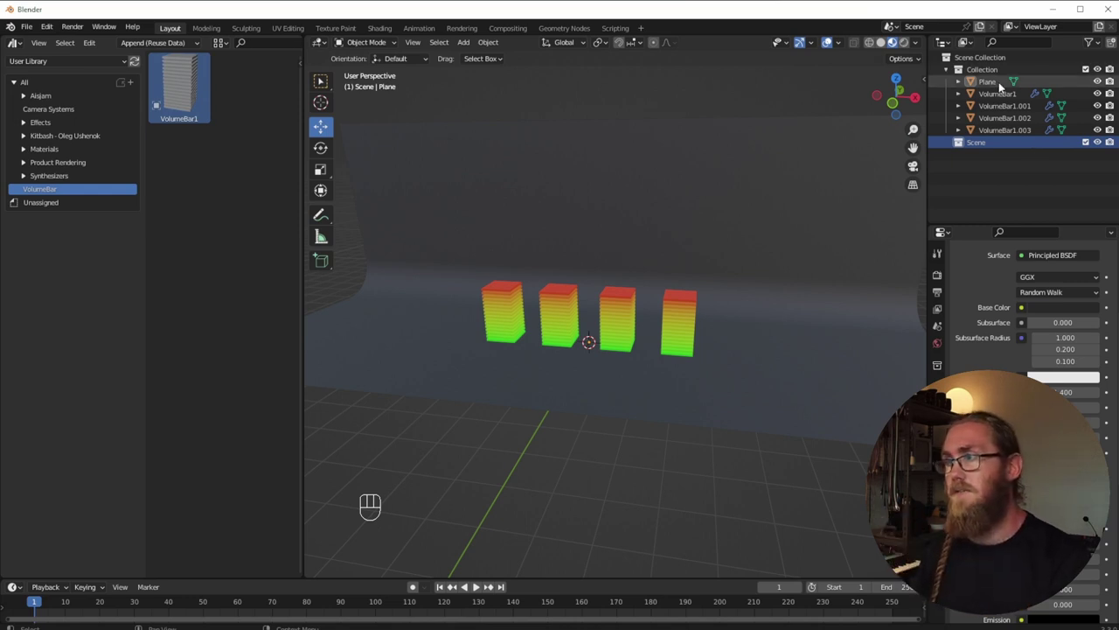
Add a camera to the Scene collection and move it about 7.24 m along negative Y, in front of the bars.
{"action": "middle_click_drag", "start_coordinate": [640, 275], "coordinate": [621, 311]}
{"action": "key", "text": "shift+a"}
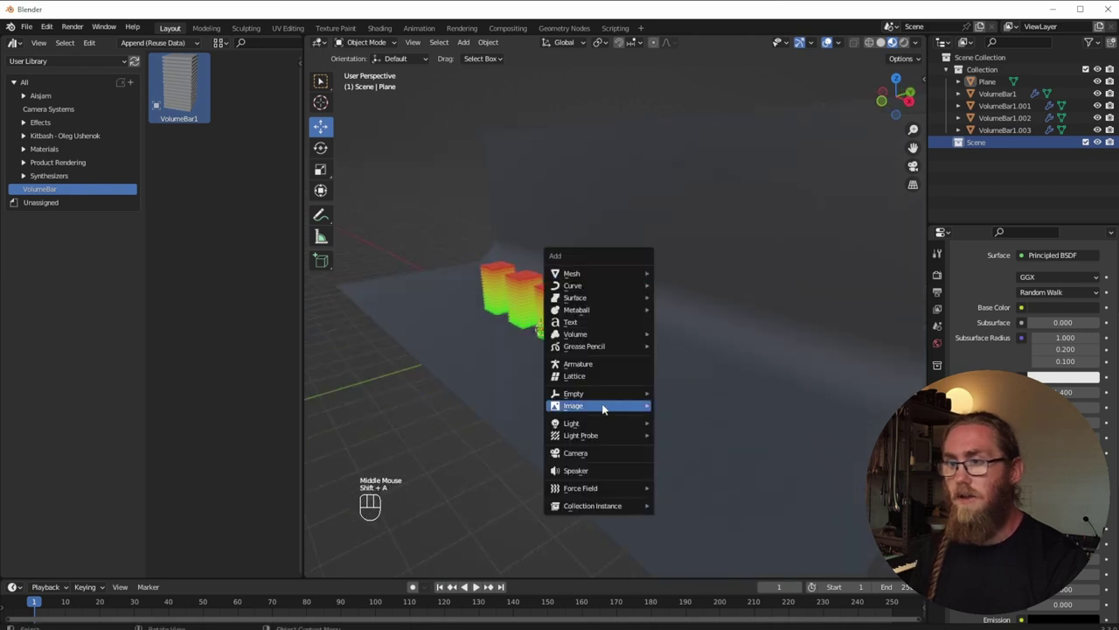
{"action": "left_click", "coordinate": [579, 454]}
{"action": "middle_click_drag", "start_coordinate": [623, 423], "coordinate": [562, 327]}
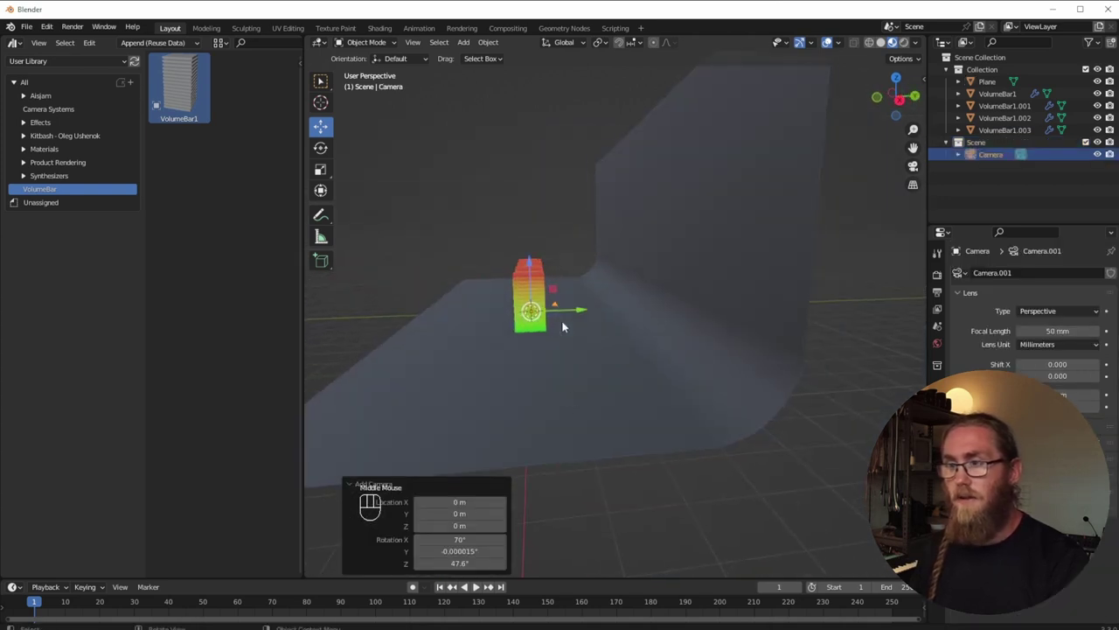
{"action": "left_click_drag", "start_coordinate": [577, 314], "coordinate": [389, 316]}
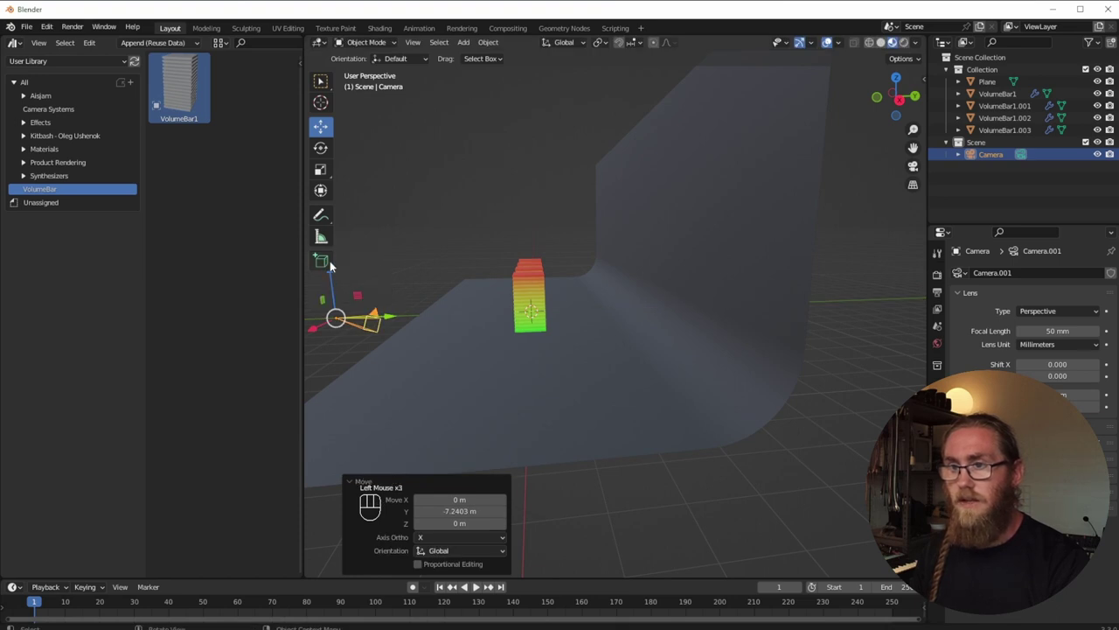
{"action": "middle_click_drag", "start_coordinate": [374, 318], "coordinate": [530, 343]}
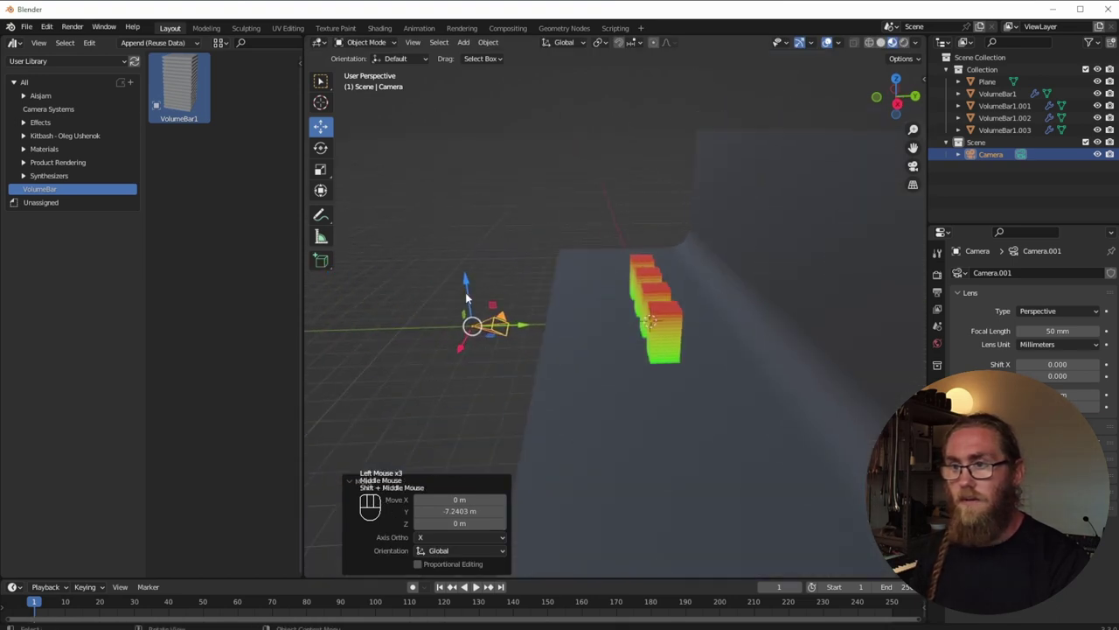
{"action": "middle_click_drag", "start_coordinate": [466, 298], "coordinate": [584, 356]}
Add a Plain Axes empty at the world origin and set its display size to 4.5 m.
{"action": "left_click", "coordinate": [534, 342]}
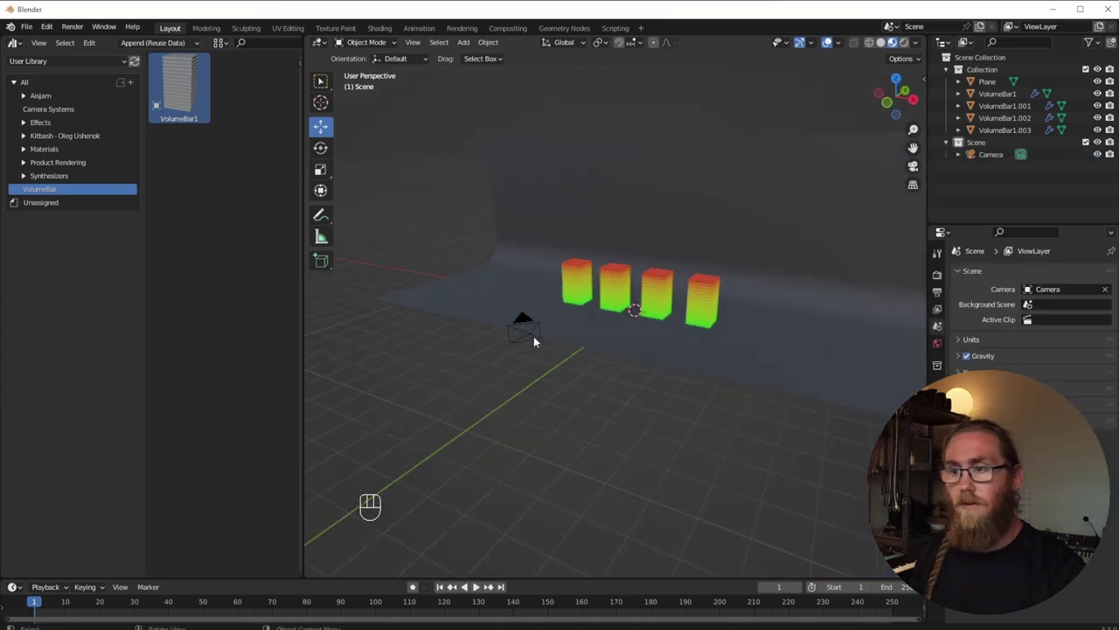
{"action": "left_click", "coordinate": [525, 329]}
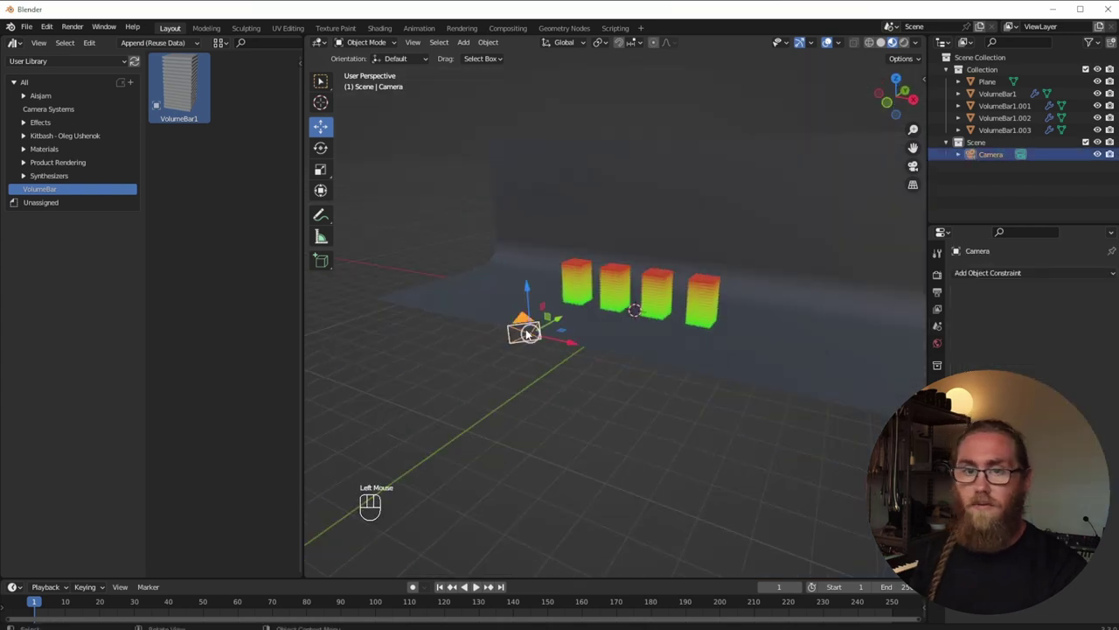
{"action": "right_click", "coordinate": [670, 361]}
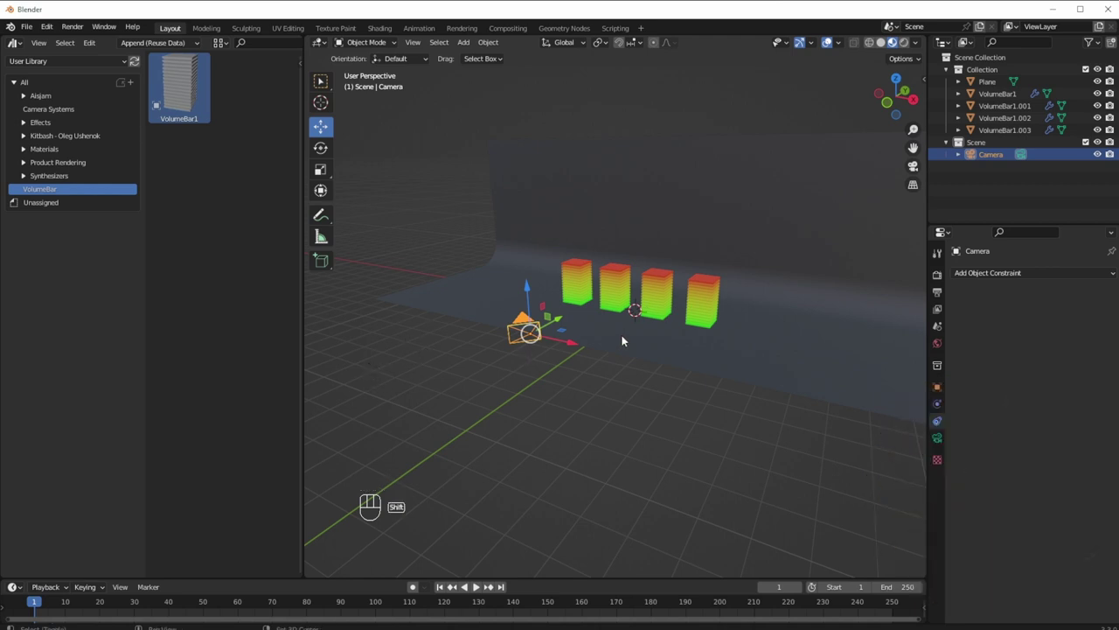
{"action": "key", "text": "shift+a"}
{"action": "mouse_move", "coordinate": [614, 343]}
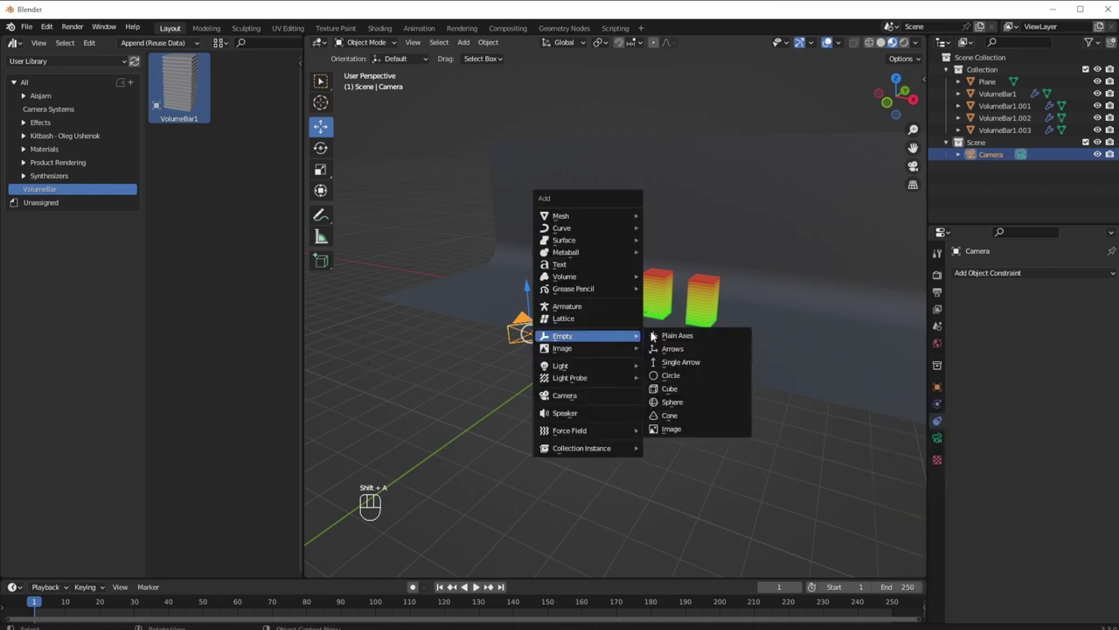
{"action": "left_click", "coordinate": [674, 336]}
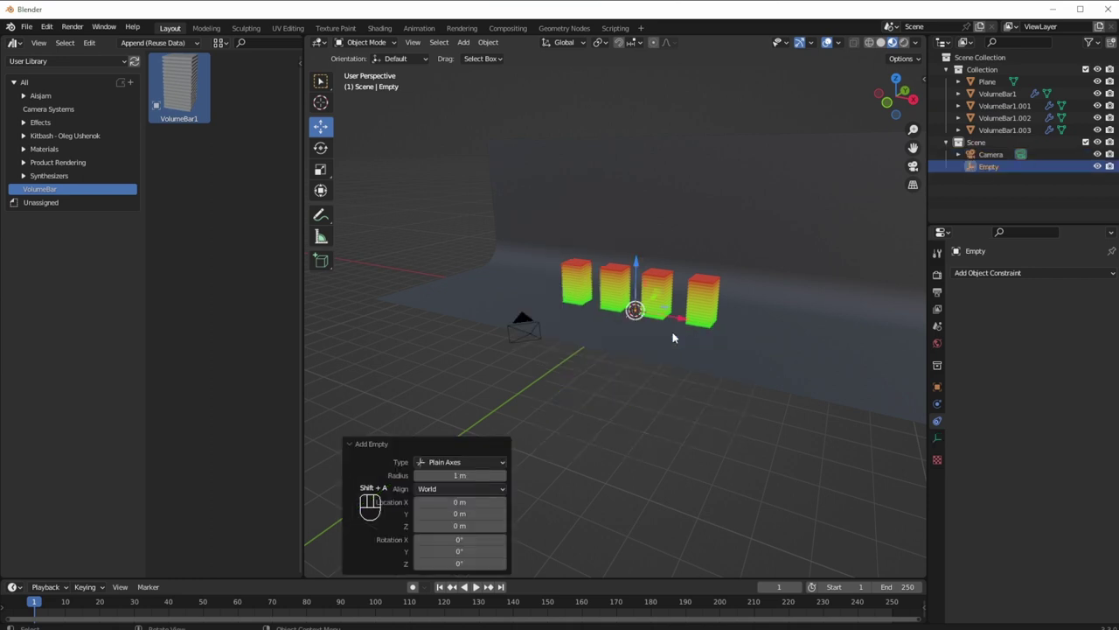
{"action": "left_click", "coordinate": [937, 437]}
{"action": "left_click_drag", "start_coordinate": [1054, 305], "coordinate": [1091, 304]}
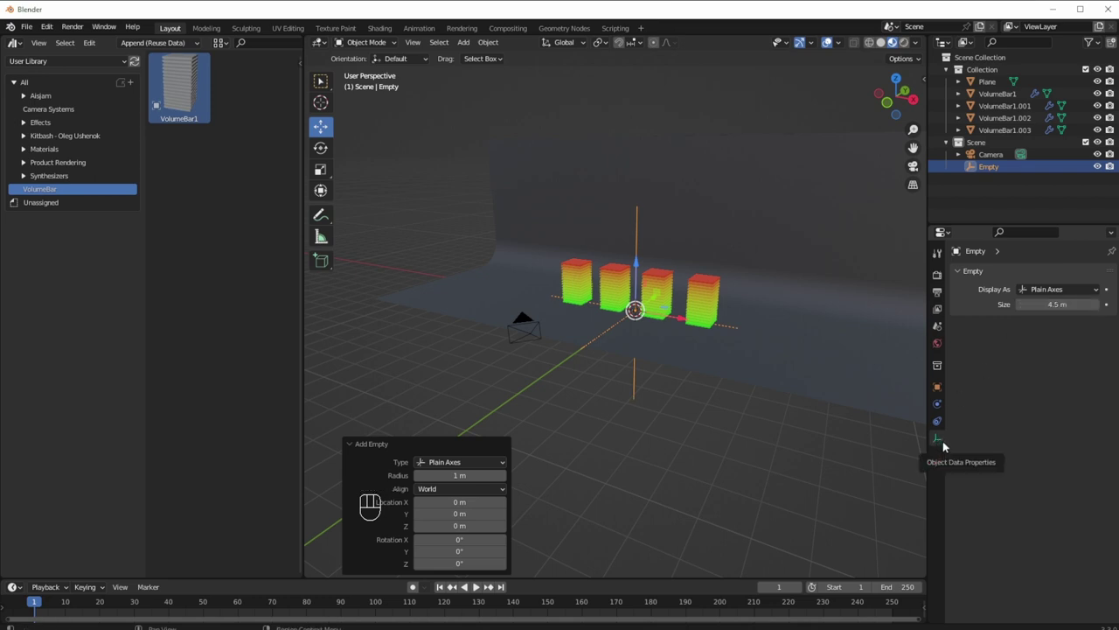
Give the camera a Track To constraint that targets the empty among the volume bars.
{"action": "left_click", "coordinate": [531, 335]}
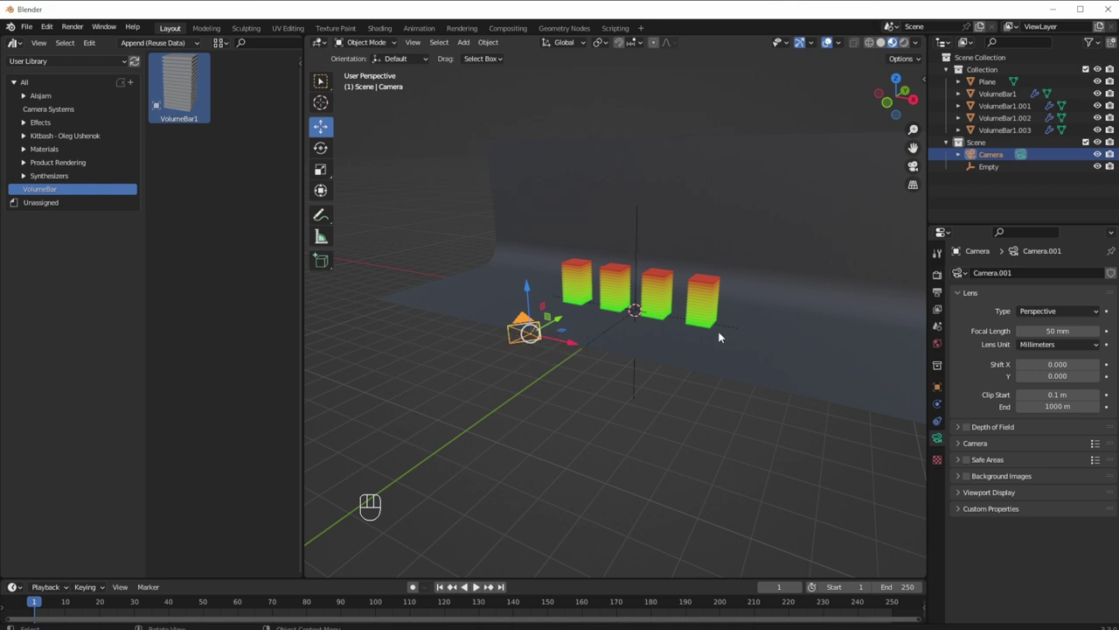
{"action": "left_click", "coordinate": [937, 423]}
{"action": "left_click", "coordinate": [1032, 272]}
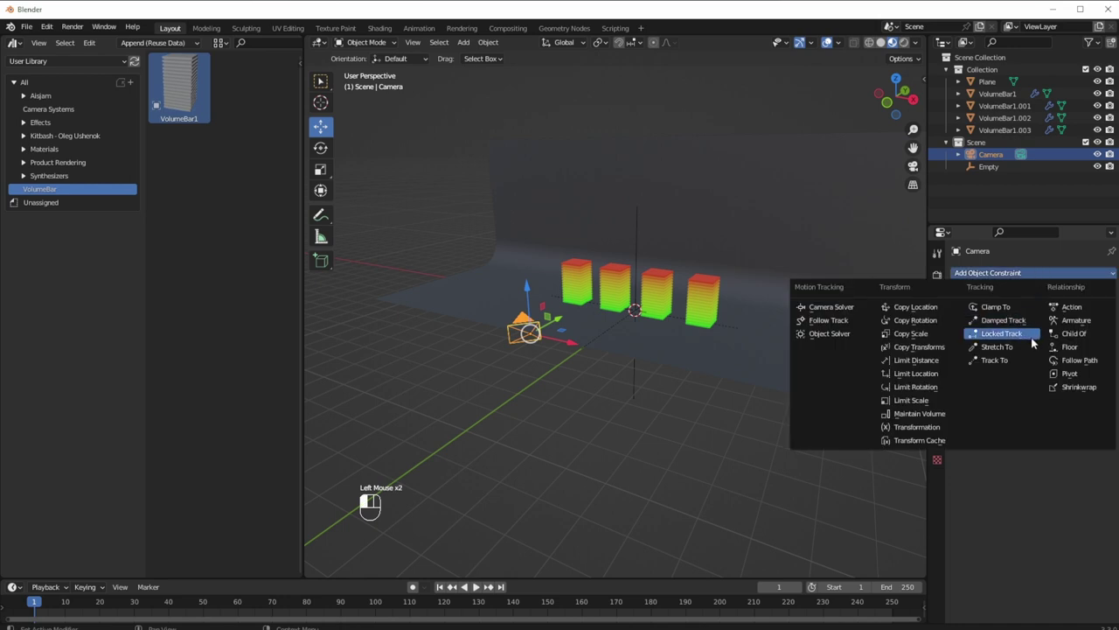
{"action": "left_click", "coordinate": [1019, 358]}
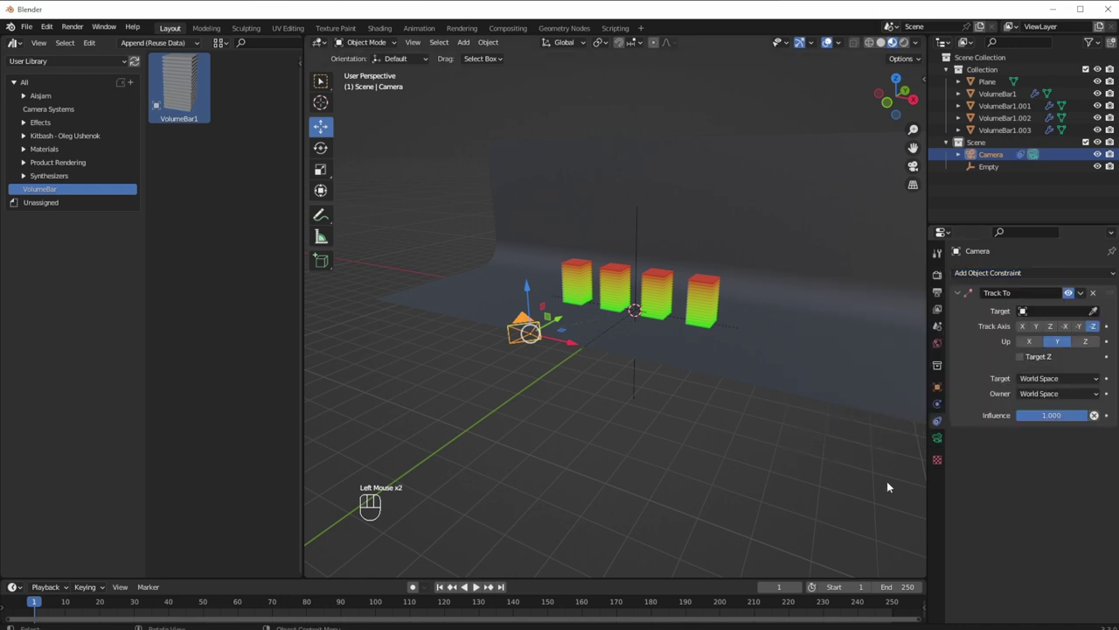
{"action": "left_click", "coordinate": [1093, 310]}
{"action": "left_click", "coordinate": [639, 235]}
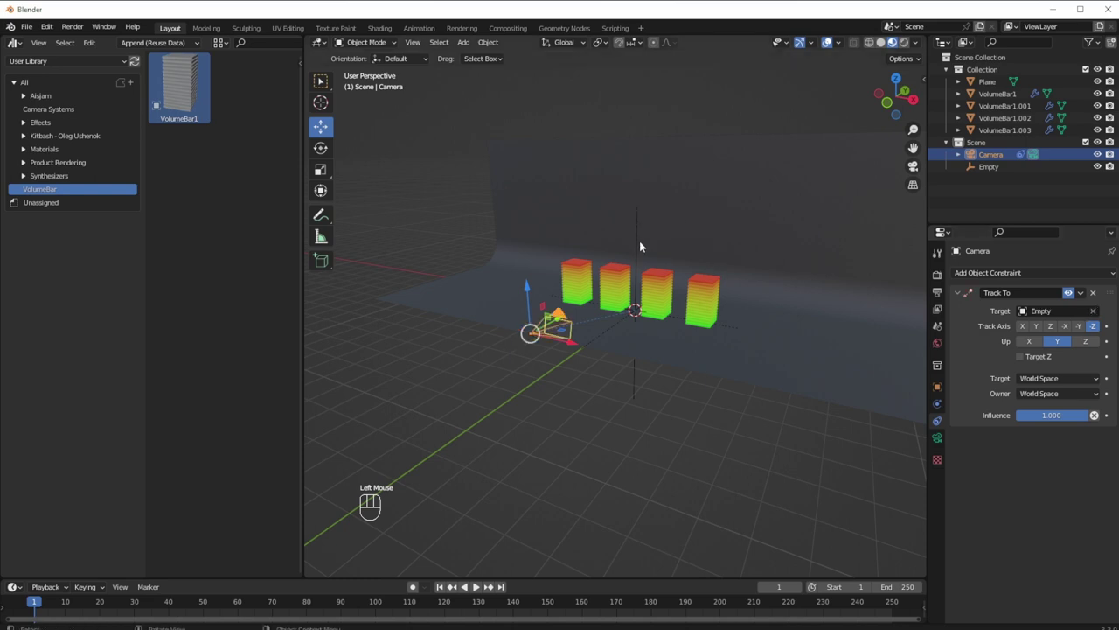
Move the camera about 0.18 m along X, 0.41 m along Y and 0.93 m up.
{"action": "middle_click_drag", "start_coordinate": [526, 351], "coordinate": [585, 330]}
{"action": "key", "text": "g"}
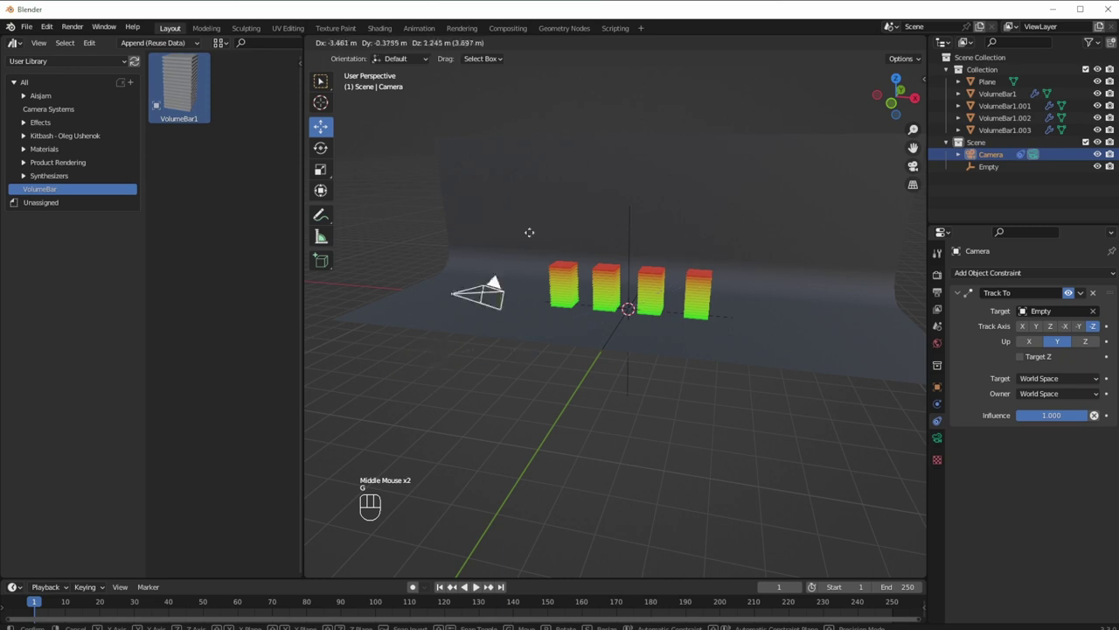
{"action": "left_click", "coordinate": [593, 280]}
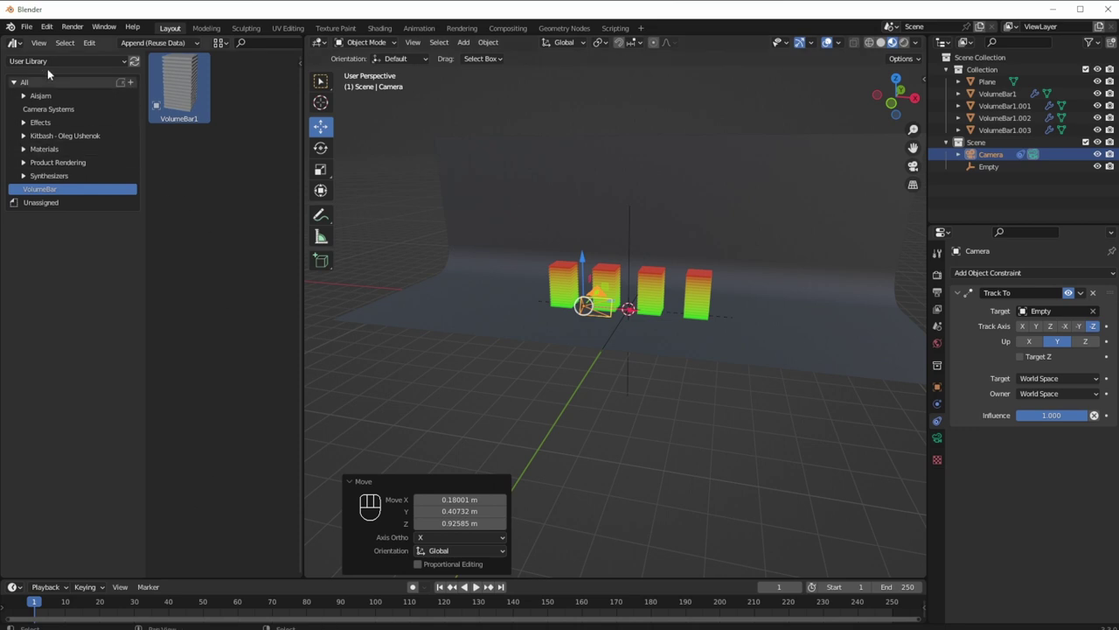
Turn the asset browser area into a second 3D viewport that looks through the camera.
{"action": "left_click", "coordinate": [16, 44]}
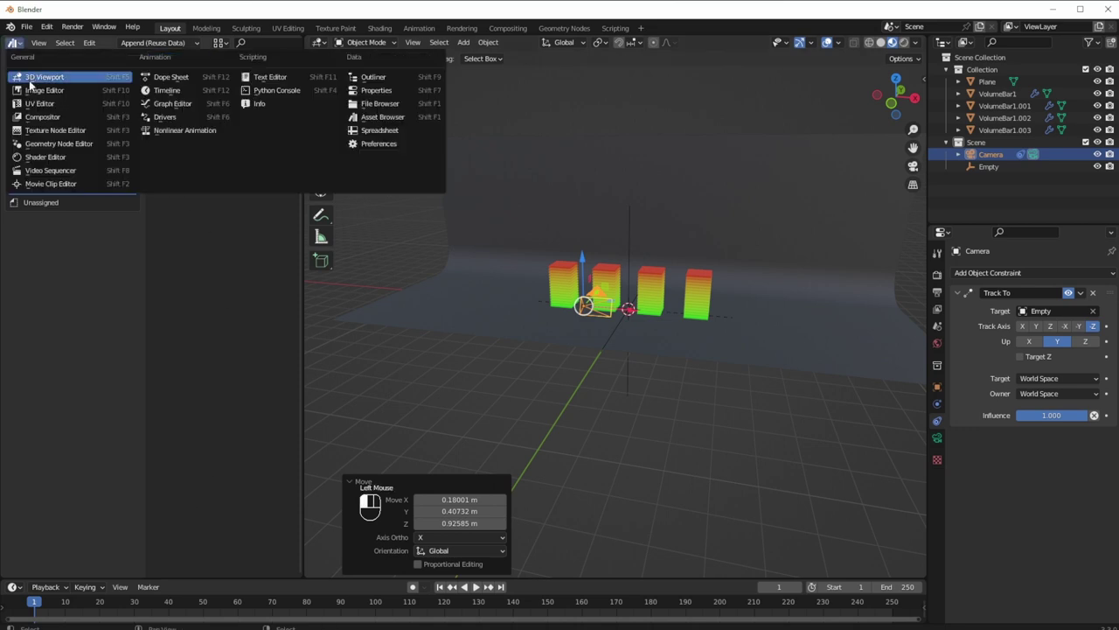
{"action": "left_click", "coordinate": [35, 78]}
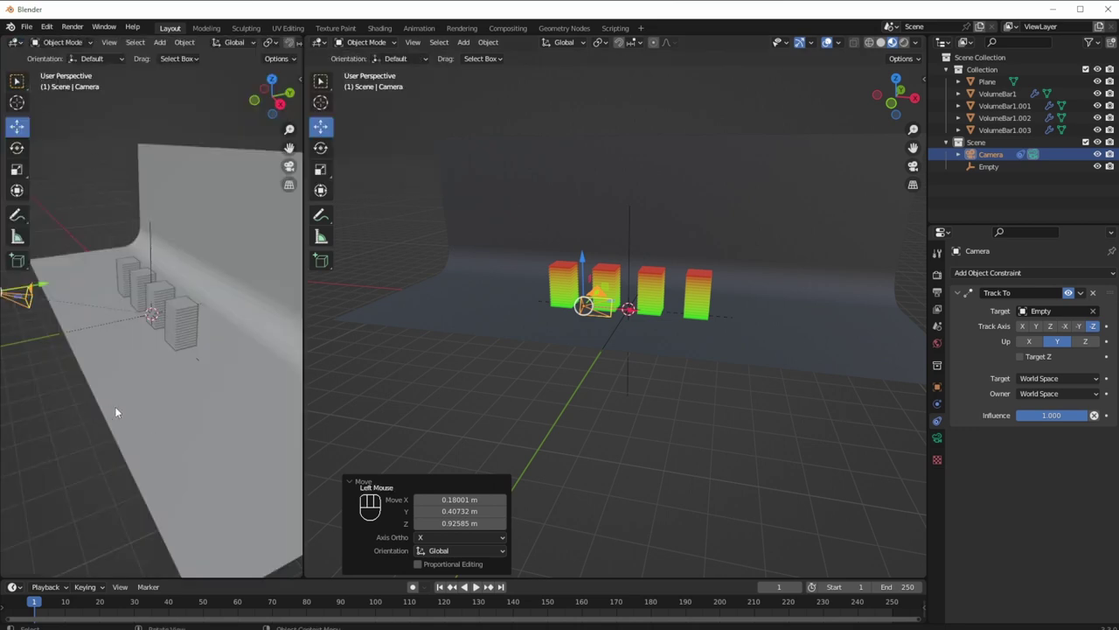
{"action": "key", "text": "KP_0"}
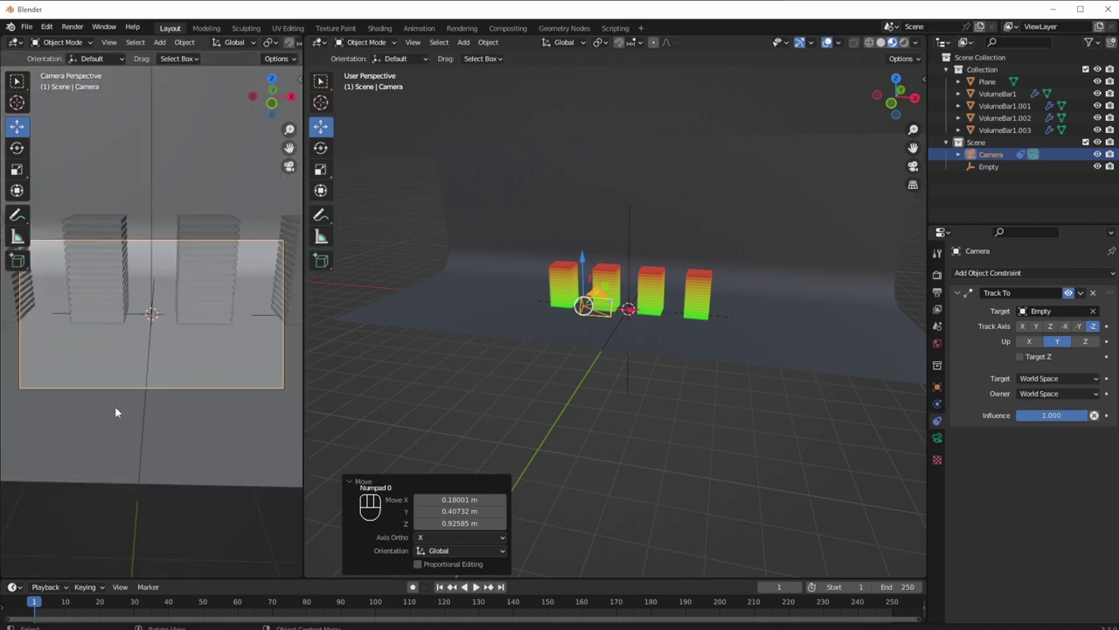
In the right orthographic view, move the camera about 6 m farther from the bars and 1.91 m down.
{"action": "middle_click_drag", "start_coordinate": [699, 383], "coordinate": [528, 240]}
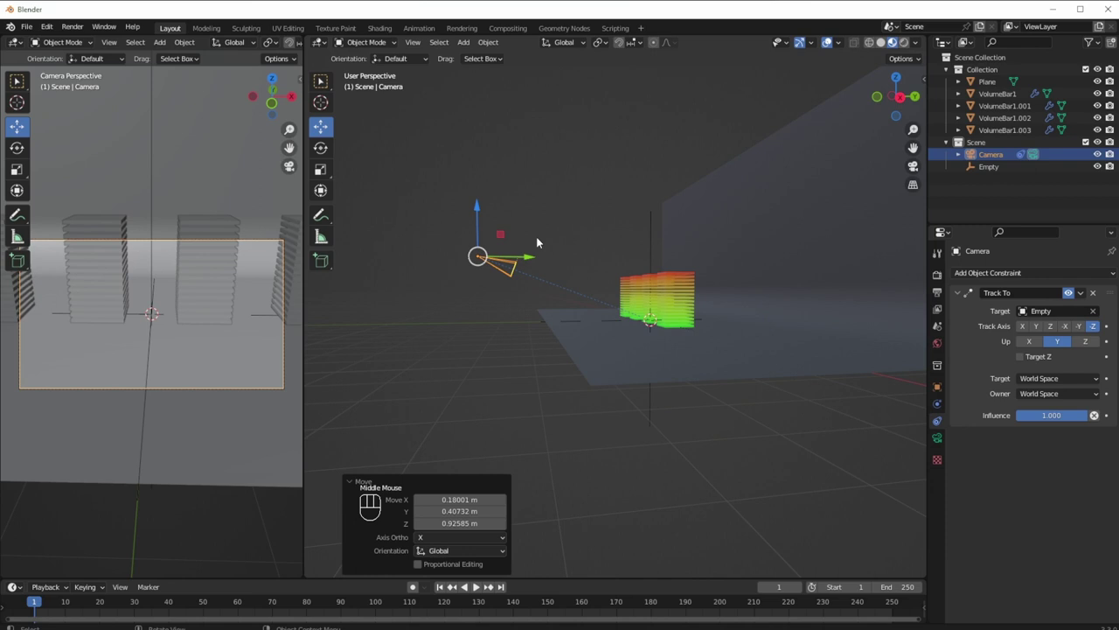
{"action": "left_click", "coordinate": [900, 98]}
{"action": "key", "text": "g"}
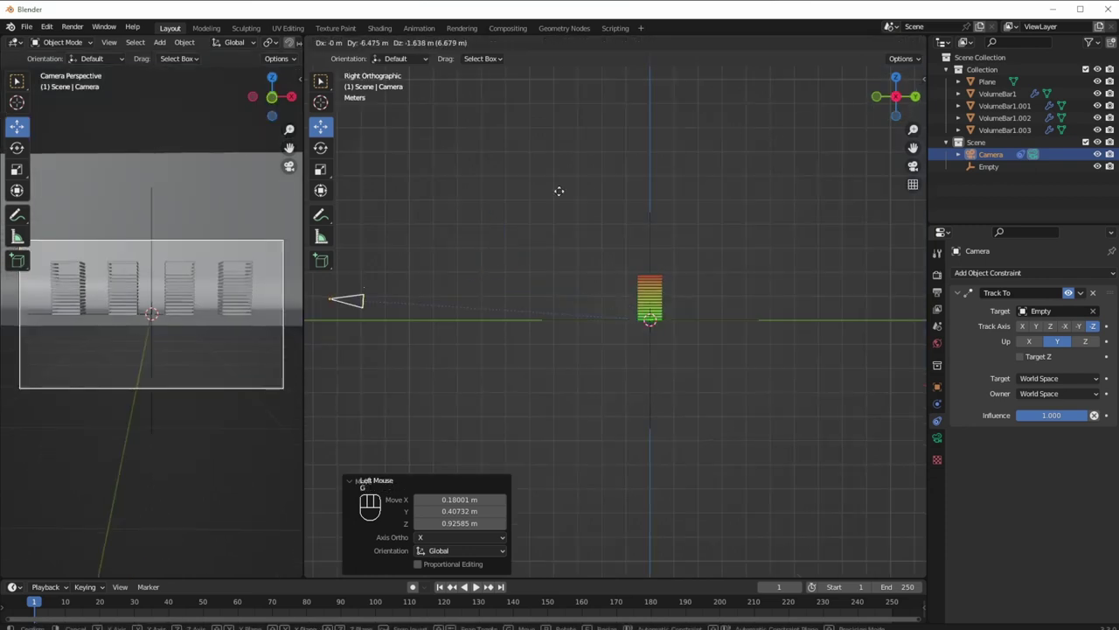
{"action": "left_click", "coordinate": [569, 197]}
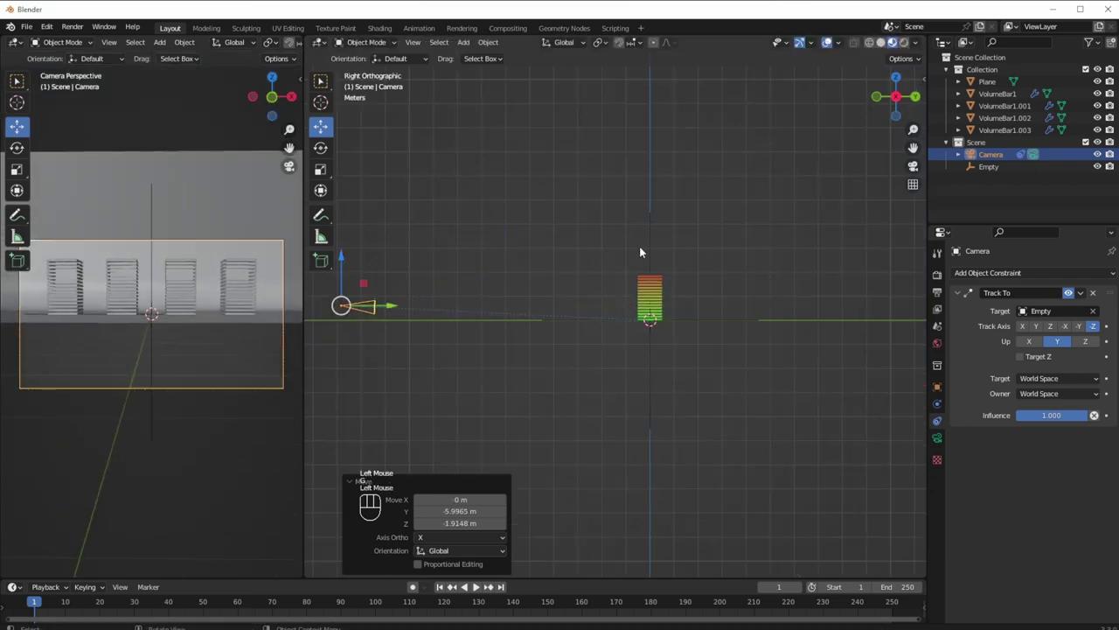
Raise the empty about 2.37 m, and move the camera about 3.50 m up and 1.06 m farther back.
{"action": "left_click", "coordinate": [647, 235]}
{"action": "left_click_drag", "start_coordinate": [649, 271], "coordinate": [650, 205]}
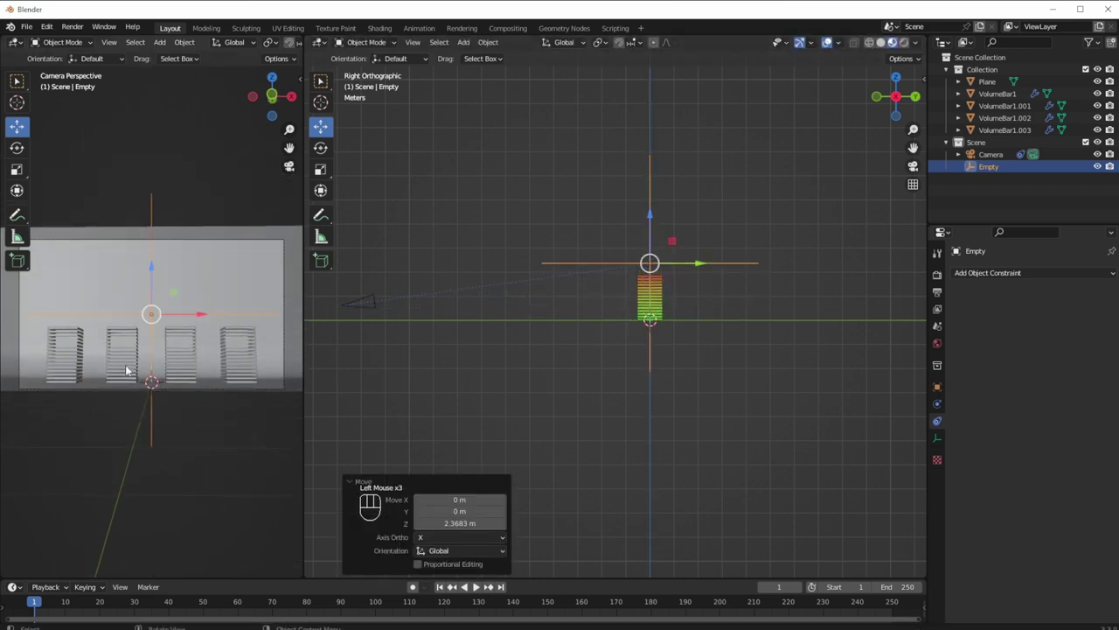
{"action": "left_click", "coordinate": [348, 305]}
{"action": "left_click_drag", "start_coordinate": [362, 285], "coordinate": [362, 197]}
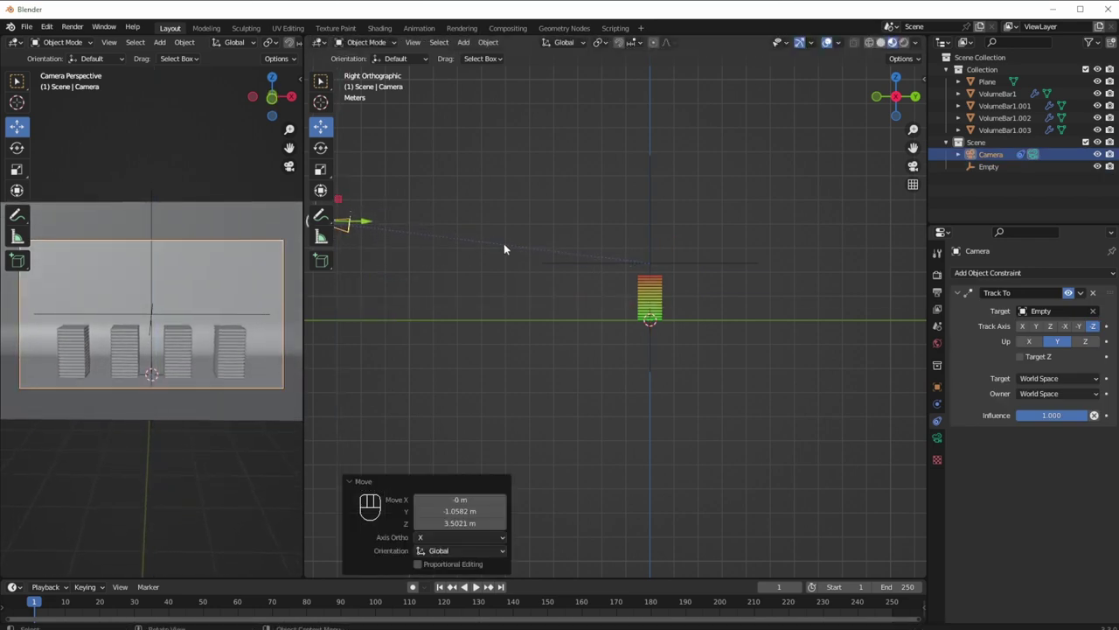
Lower the empty about 1.01 m along Z to center the bars in the camera frame.
{"action": "left_click", "coordinate": [649, 220]}
{"action": "left_click_drag", "start_coordinate": [650, 220], "coordinate": [644, 241]}
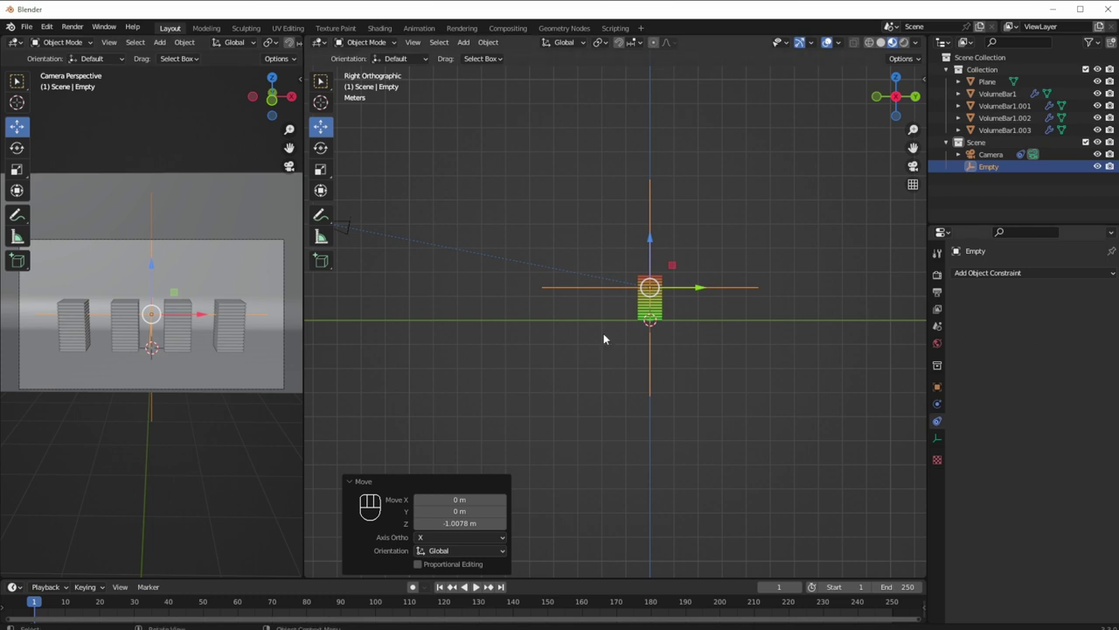
{"action": "scroll", "coordinate": [278, 47], "scroll_direction": "down", "scroll_amount": 5}
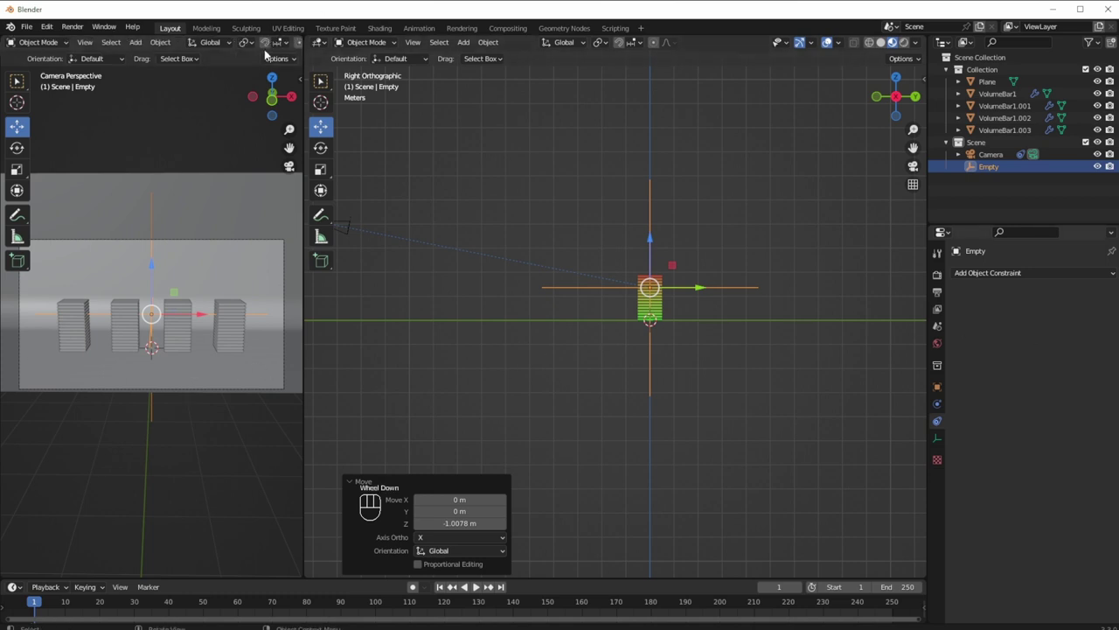
Check the camera viewport in Rendered shading and leave it set to Material Preview.
{"action": "left_click", "coordinate": [269, 43]}
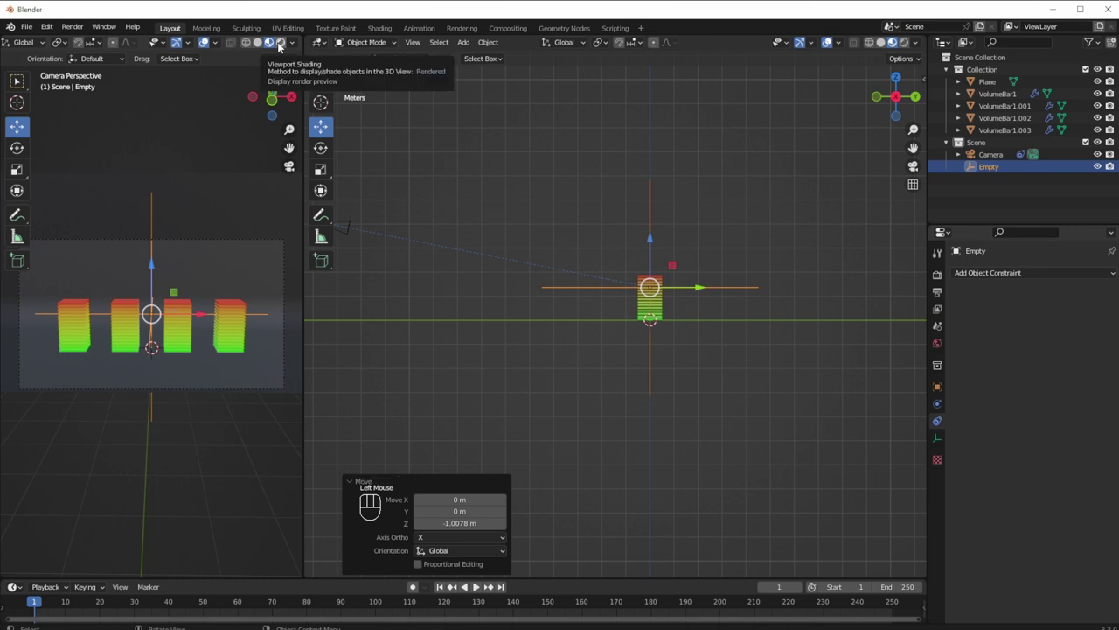
{"action": "left_click", "coordinate": [280, 43]}
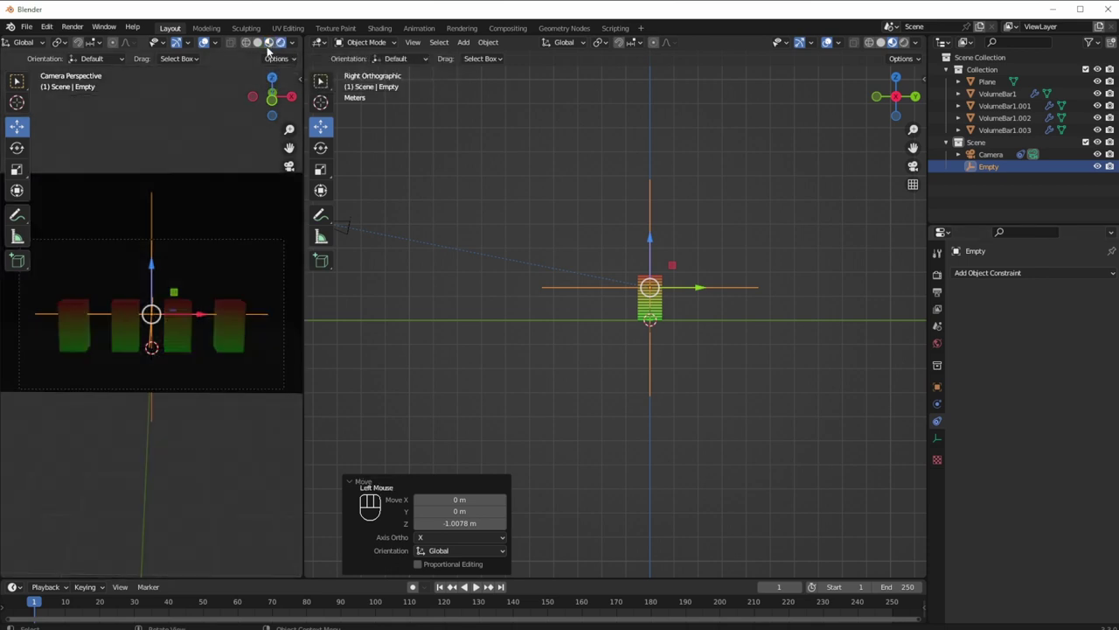
{"action": "left_click", "coordinate": [267, 43]}
Rename the empty that the camera tracks as CameraTarget.
{"action": "middle_click_drag", "start_coordinate": [595, 313], "coordinate": [665, 363]}
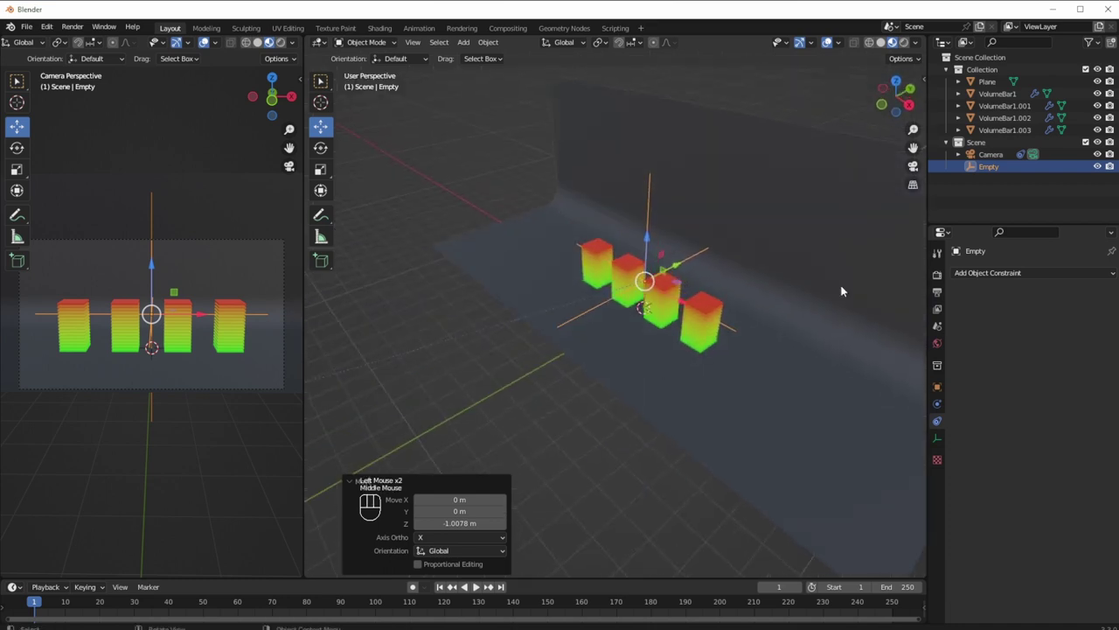
{"action": "double_click", "coordinate": [986, 167]}
{"action": "type", "text": "C"}
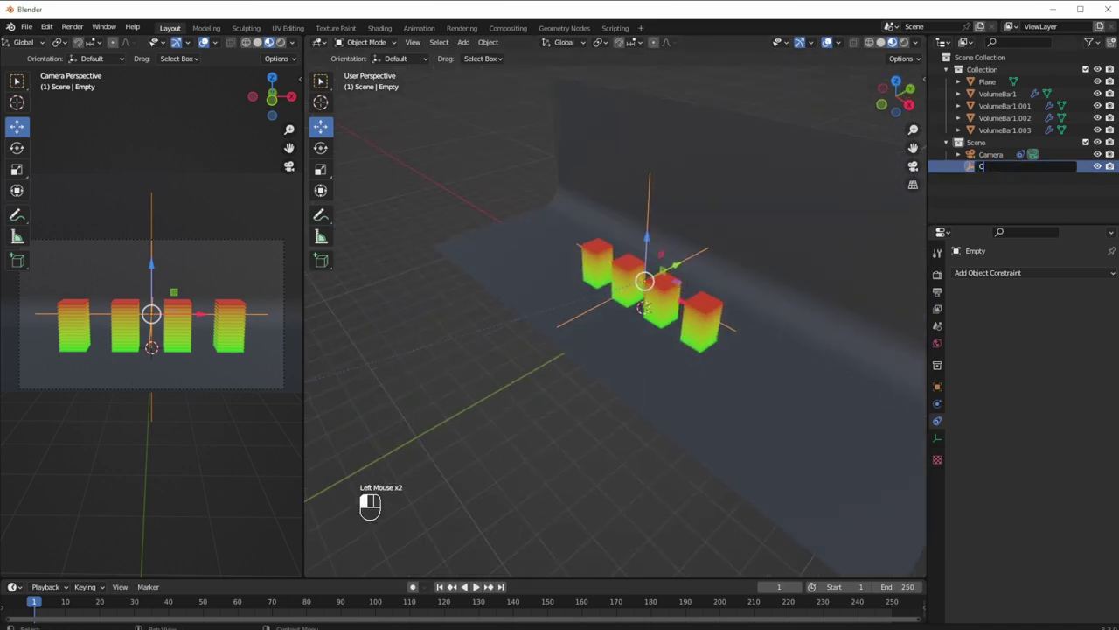
{"action": "type", "text": "ameraTarget"}
{"action": "key", "text": "Return"}
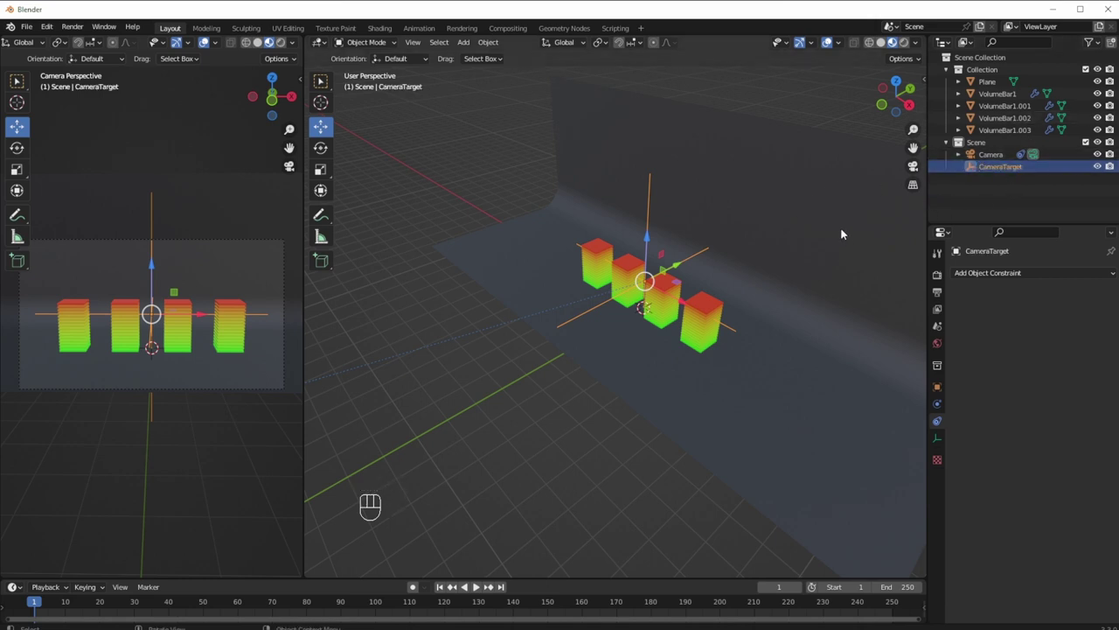
Add an area light at the world origin and raise it about 3.07 m along Z.
{"action": "key", "text": "shift+a"}
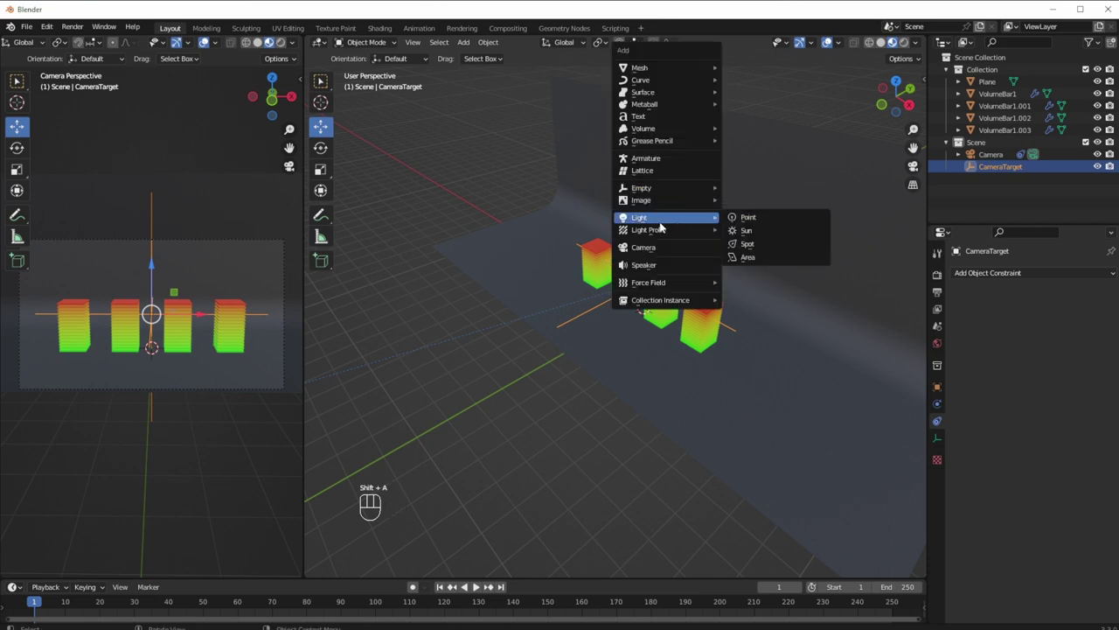
{"action": "left_click", "coordinate": [738, 257]}
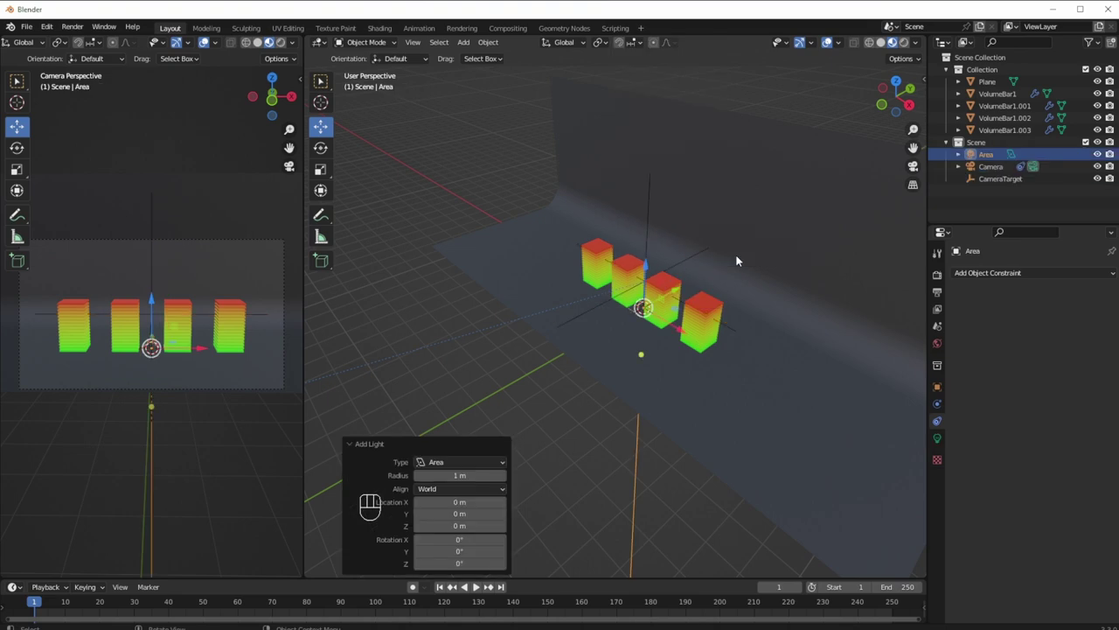
{"action": "middle_click_drag", "start_coordinate": [676, 304], "coordinate": [644, 259]}
{"action": "left_click_drag", "start_coordinate": [639, 264], "coordinate": [634, 198]}
Show the main viewport in Rendered shading and raise the area light a further 0.69 m or so along Z.
{"action": "left_click", "coordinate": [904, 42]}
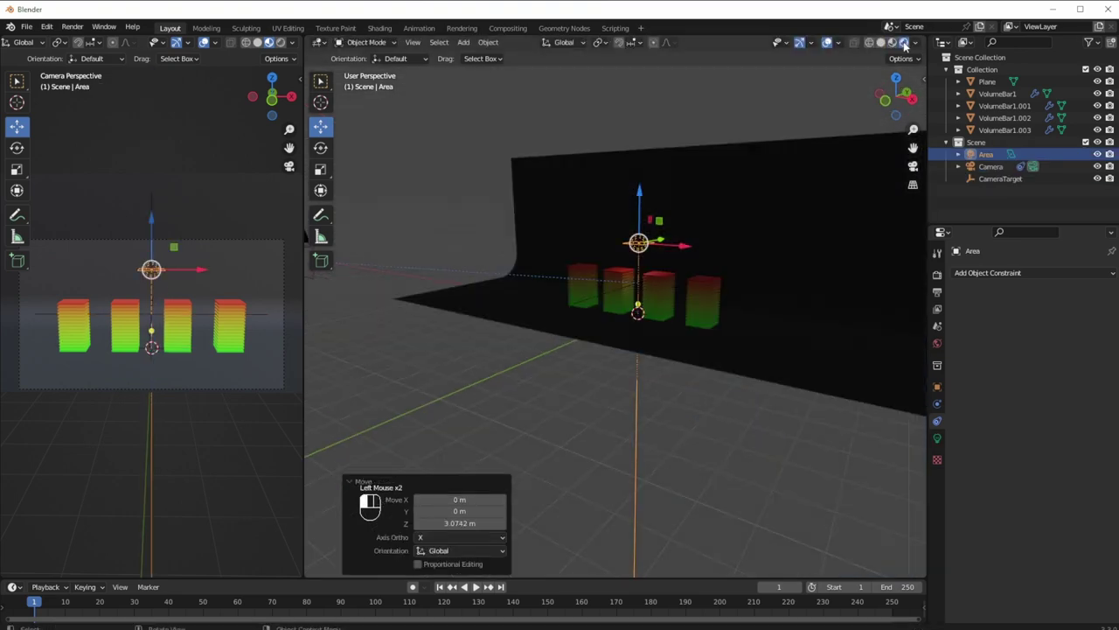
{"action": "mouse_move", "coordinate": [585, 369]}
{"action": "middle_mouse_down"}
{"action": "mouse_move", "coordinate": [621, 425]}
{"action": "mouse_move", "coordinate": [652, 230]}
{"action": "middle_mouse_up"}
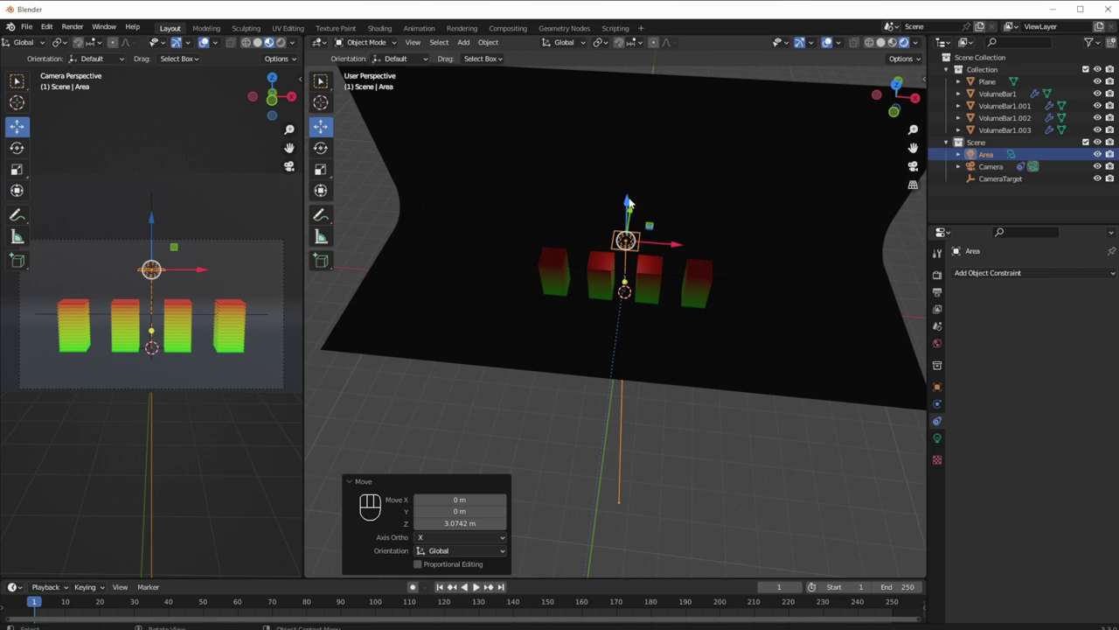
{"action": "middle_click_drag", "start_coordinate": [624, 210], "coordinate": [639, 191]}
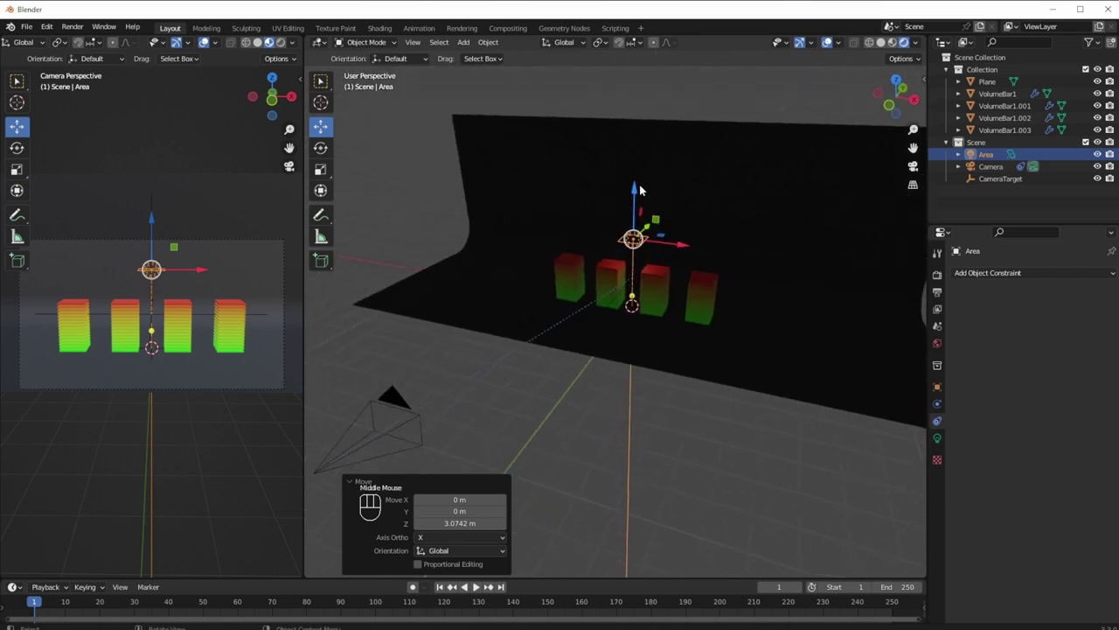
{"action": "left_click_drag", "start_coordinate": [638, 188], "coordinate": [638, 169]}
Scale the area light up by about 9.17 and trim its size to about 0.924 m so it spans the bars.
{"action": "key", "text": "s"}
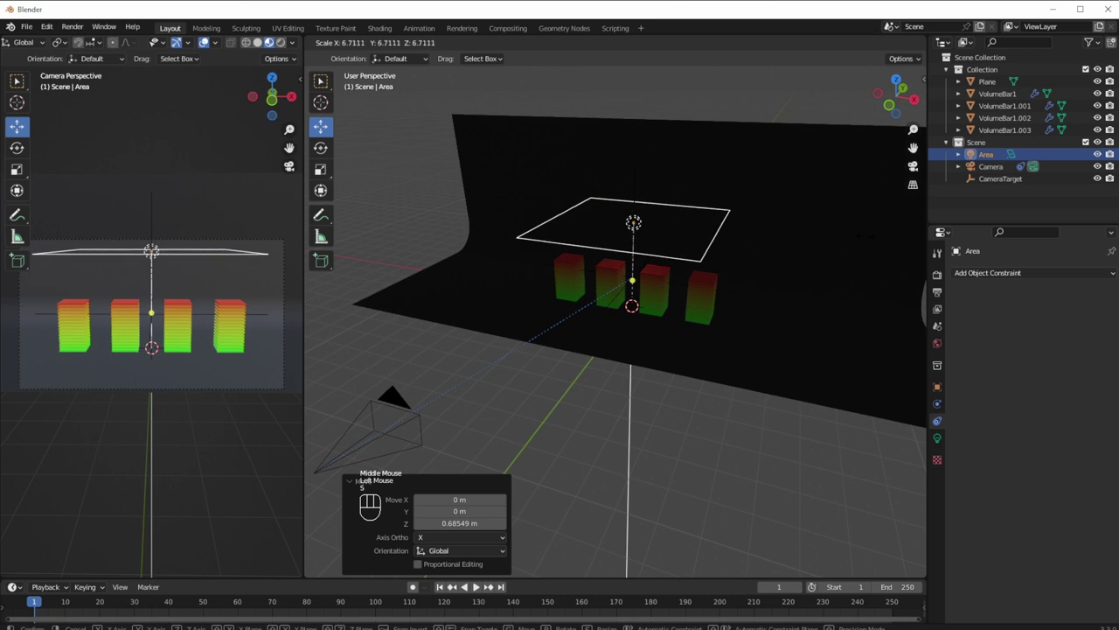
{"action": "left_click", "coordinate": [585, 302]}
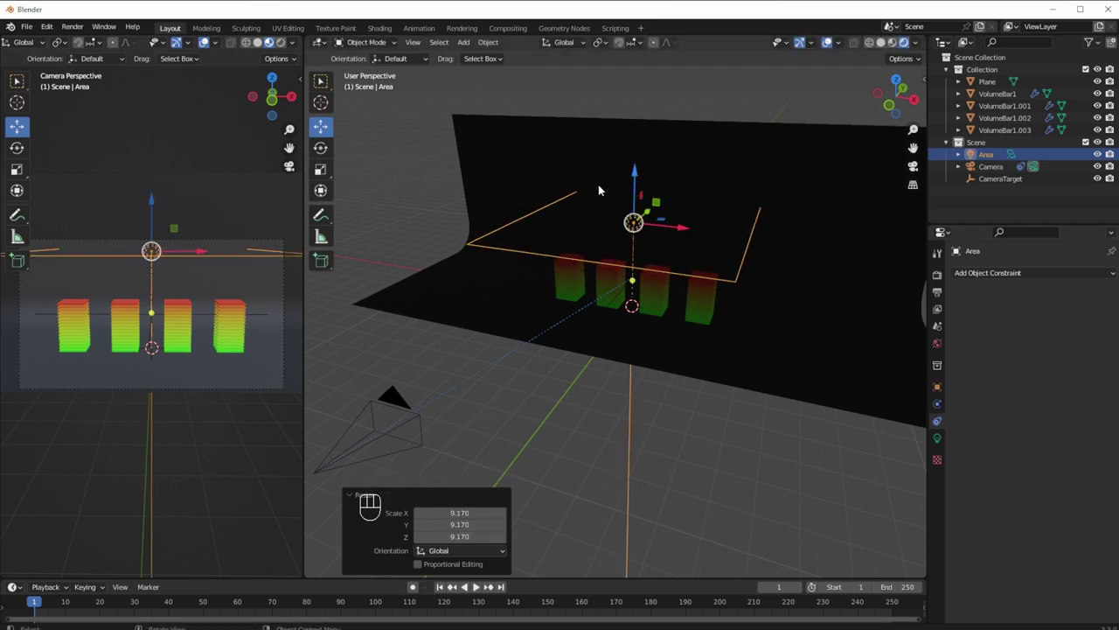
{"action": "left_click_drag", "start_coordinate": [737, 282], "coordinate": [717, 266]}
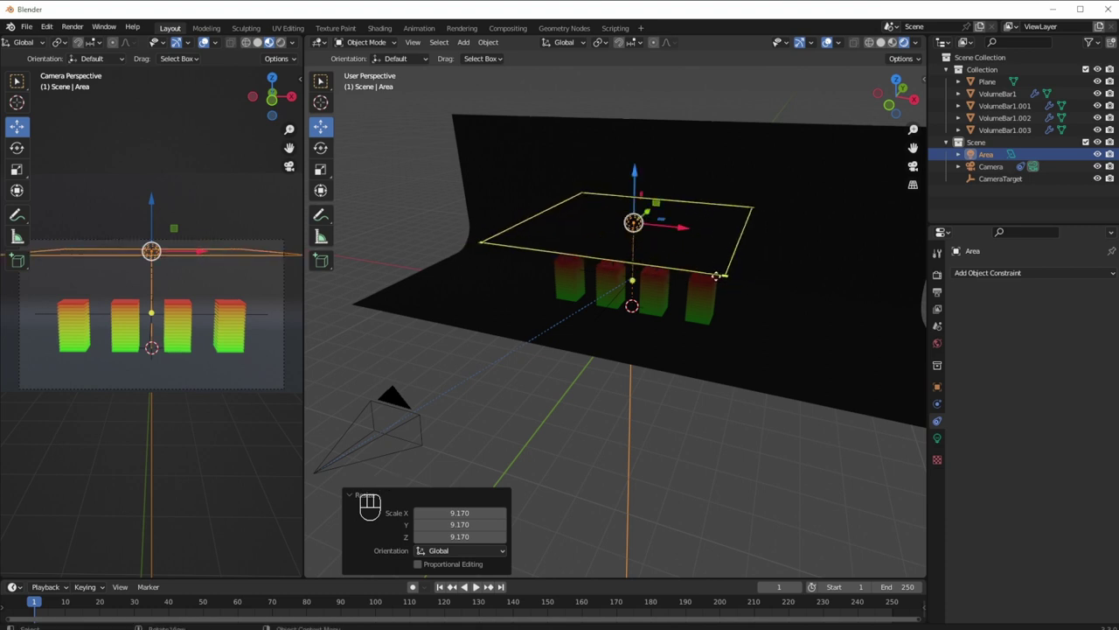
Set the area light's power to about 422.5 W and render the image.
{"action": "left_click", "coordinate": [937, 439]}
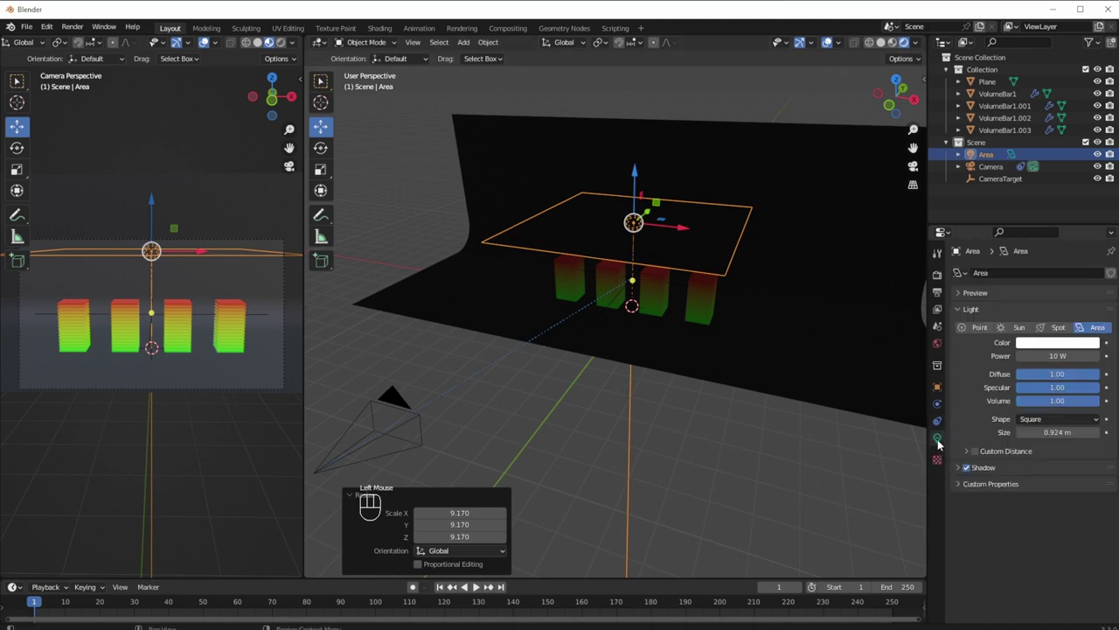
{"action": "left_click_drag", "start_coordinate": [1035, 359], "coordinate": [1111, 356]}
{"action": "scroll", "coordinate": [701, 330], "scroll_direction": "up", "scroll_amount": 5}
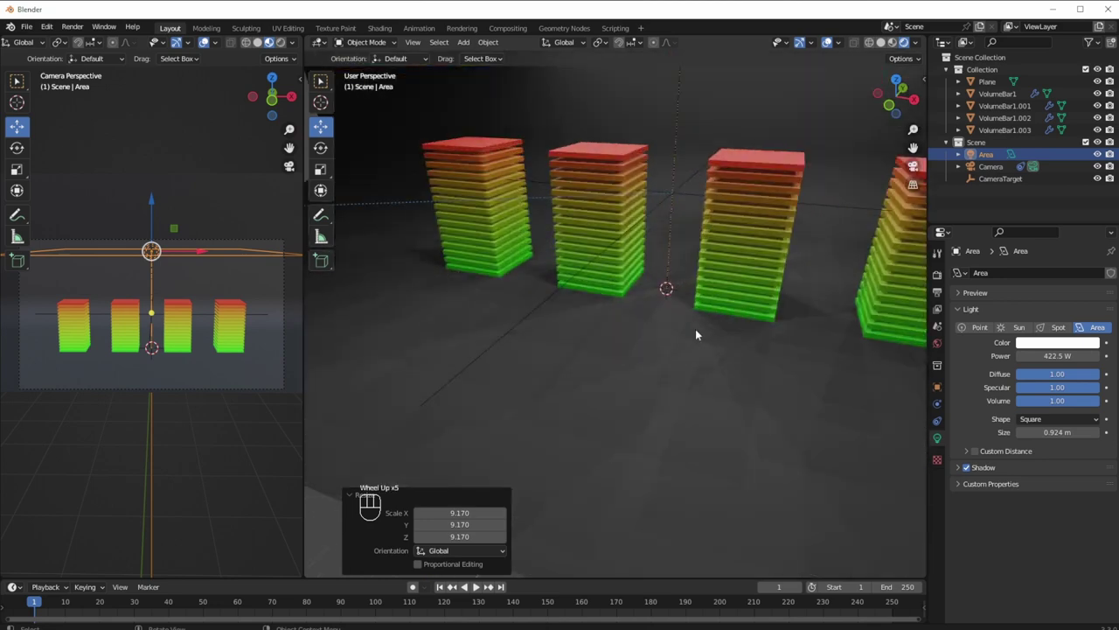
{"action": "scroll", "coordinate": [696, 329], "scroll_direction": "down", "scroll_amount": 3}
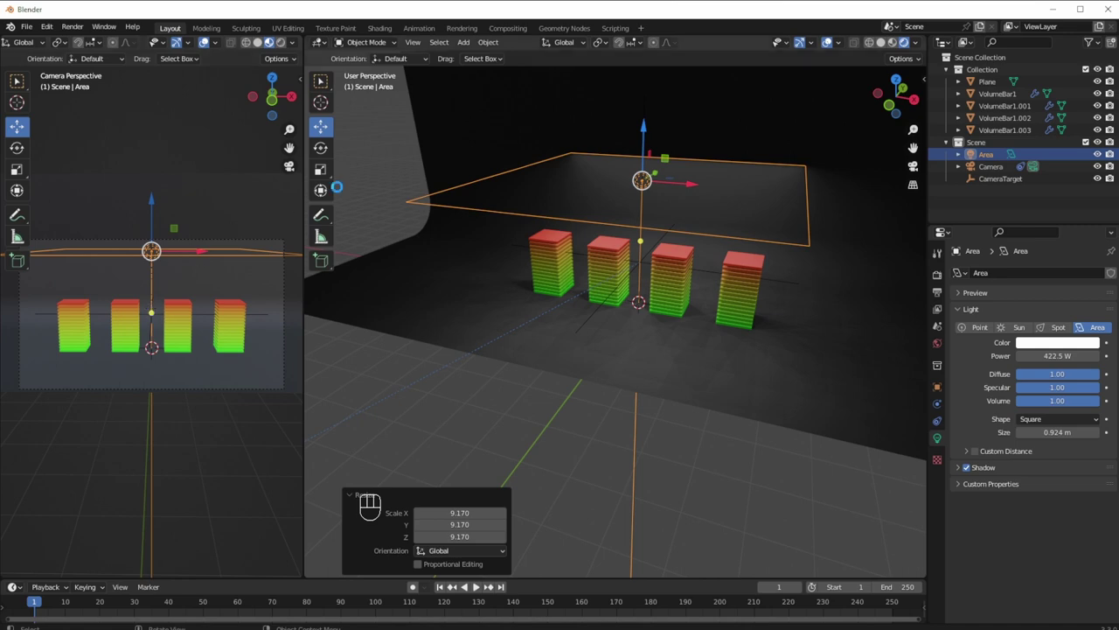
{"action": "key", "text": "F12"}
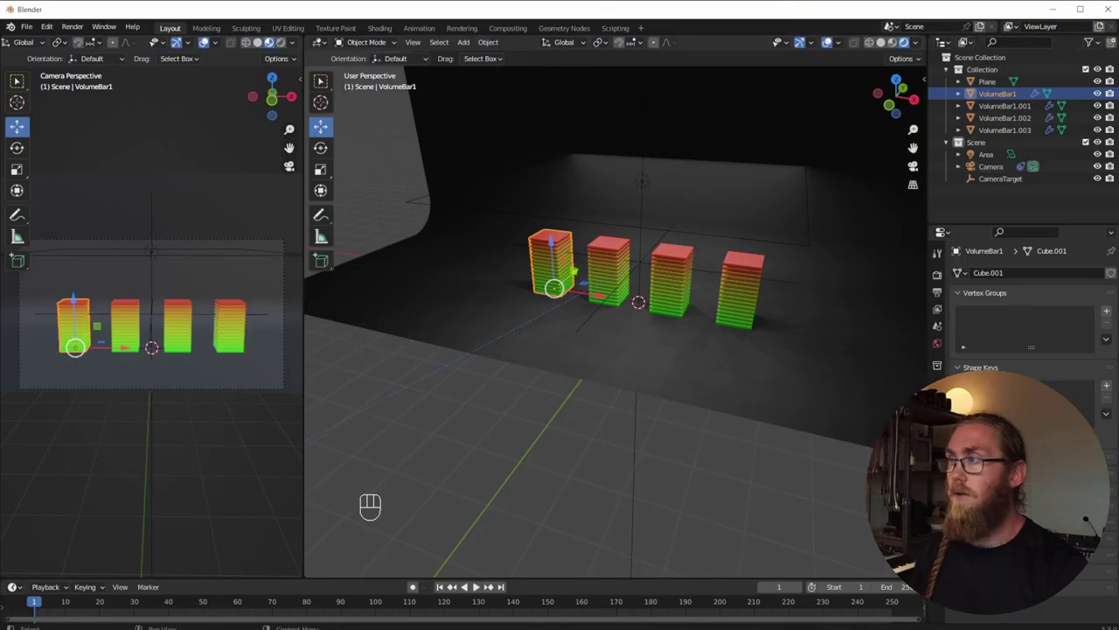
Switch to Groove Music, play track1 from about 0:37, pause and close the player, and return to Blender.
{"action": "key", "text": "alt+Tab"}
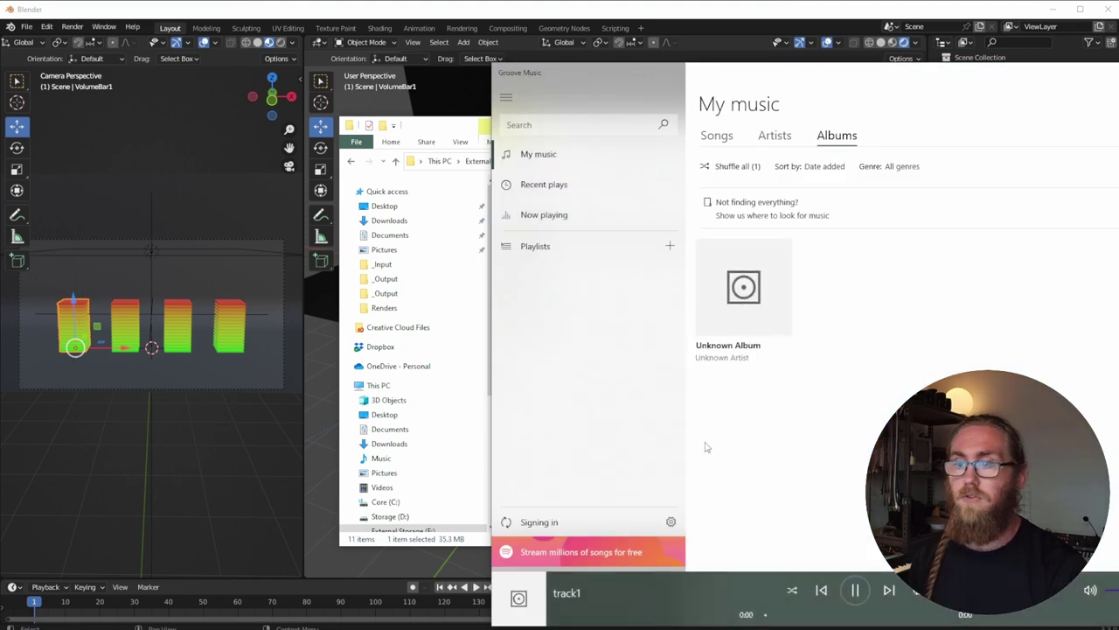
{"action": "left_click", "coordinate": [797, 615]}
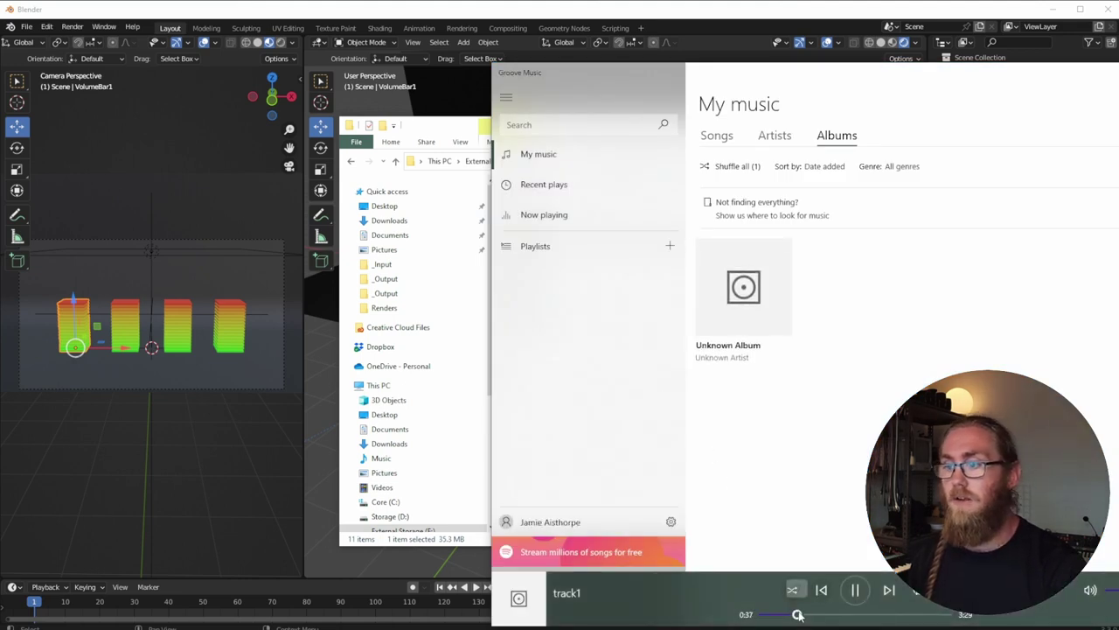
{"action": "left_click", "coordinate": [855, 591]}
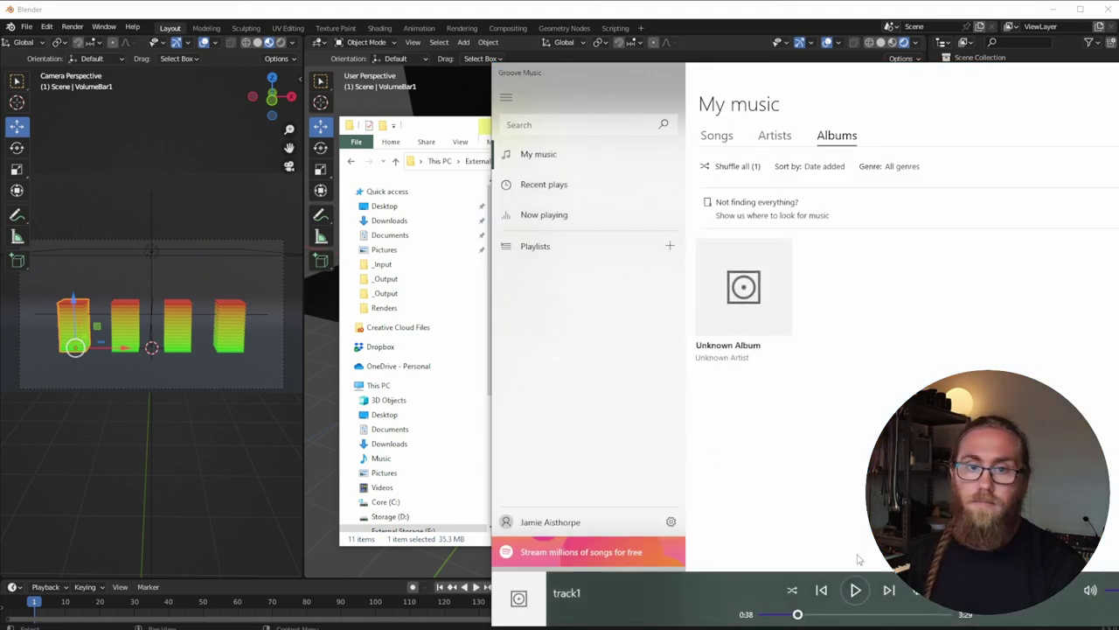
{"action": "key", "text": "alt+F4"}
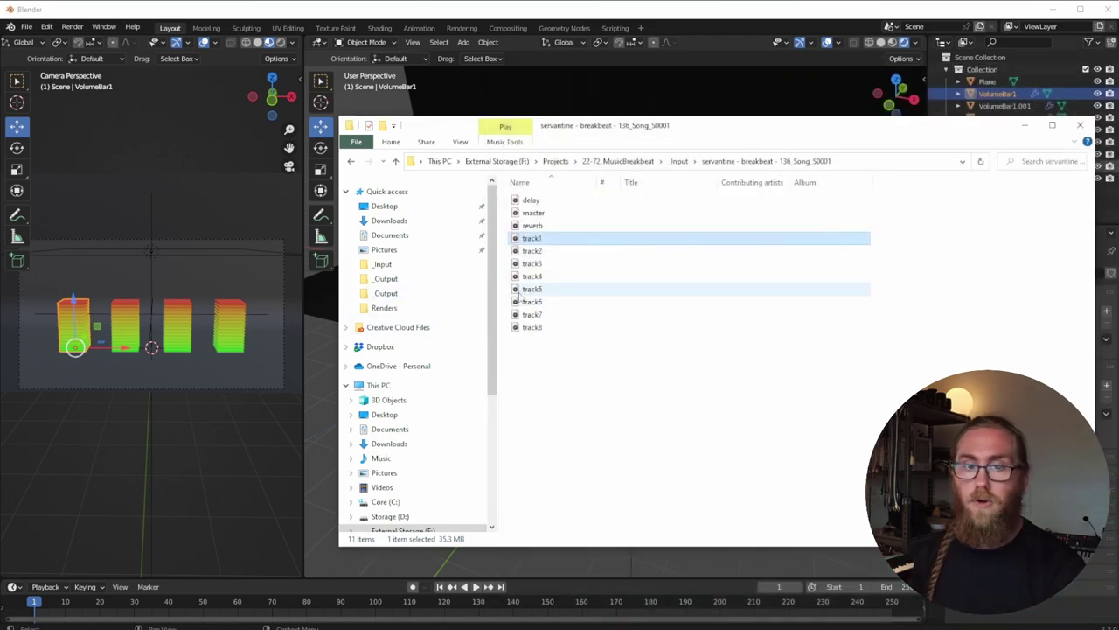
{"action": "left_click", "coordinate": [682, 103]}
Switch to the Animation workspace and turn its camera viewport area into a Graph Editor.
{"action": "middle_click_drag", "start_coordinate": [574, 310], "coordinate": [358, 310]}
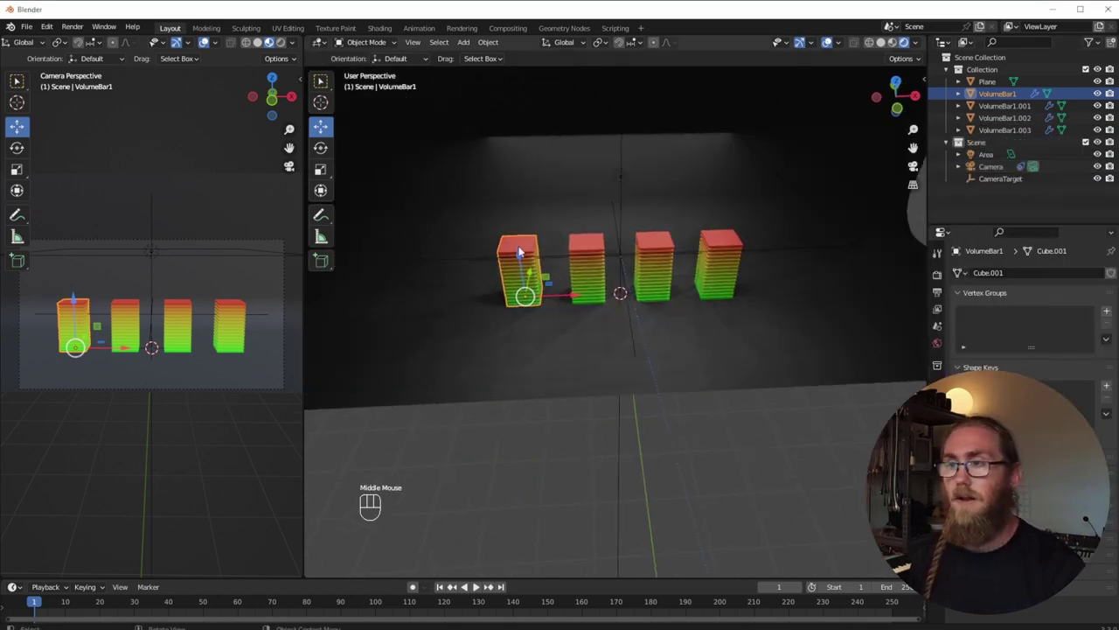
{"action": "left_click", "coordinate": [417, 29]}
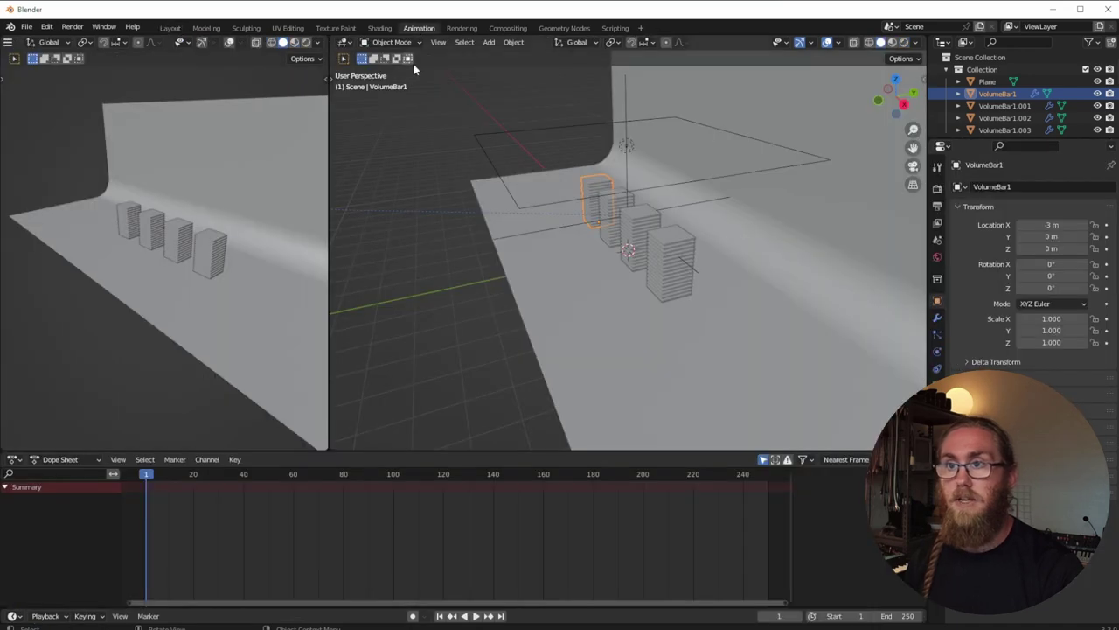
{"action": "middle_click_drag", "start_coordinate": [414, 335], "coordinate": [667, 324]}
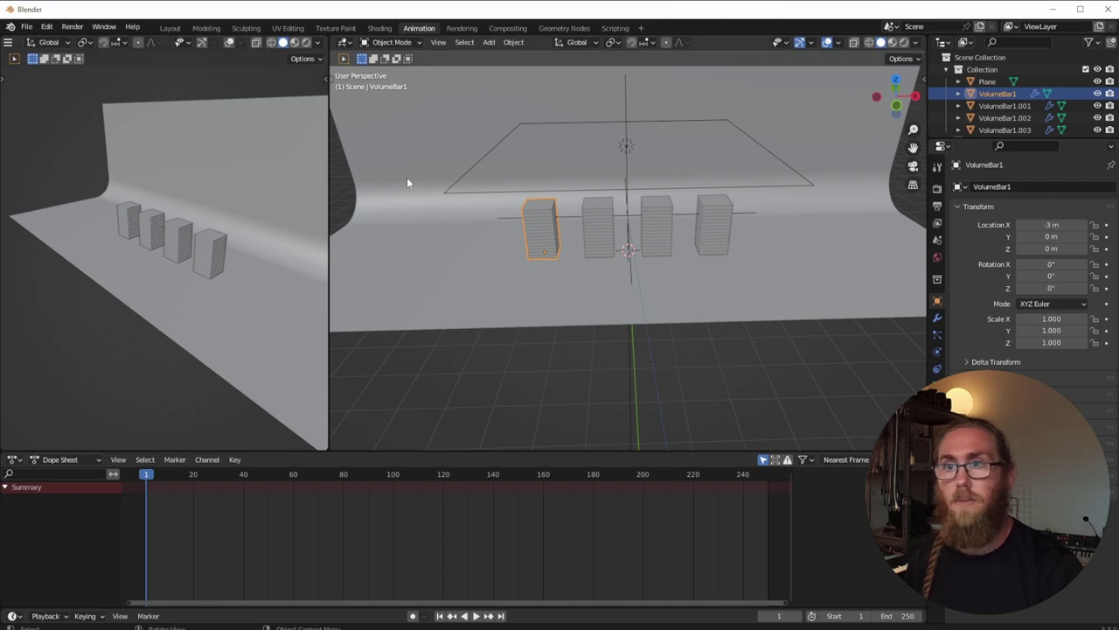
{"action": "scroll", "coordinate": [21, 48], "scroll_direction": "up", "scroll_amount": 3}
{"action": "left_click", "coordinate": [16, 44]}
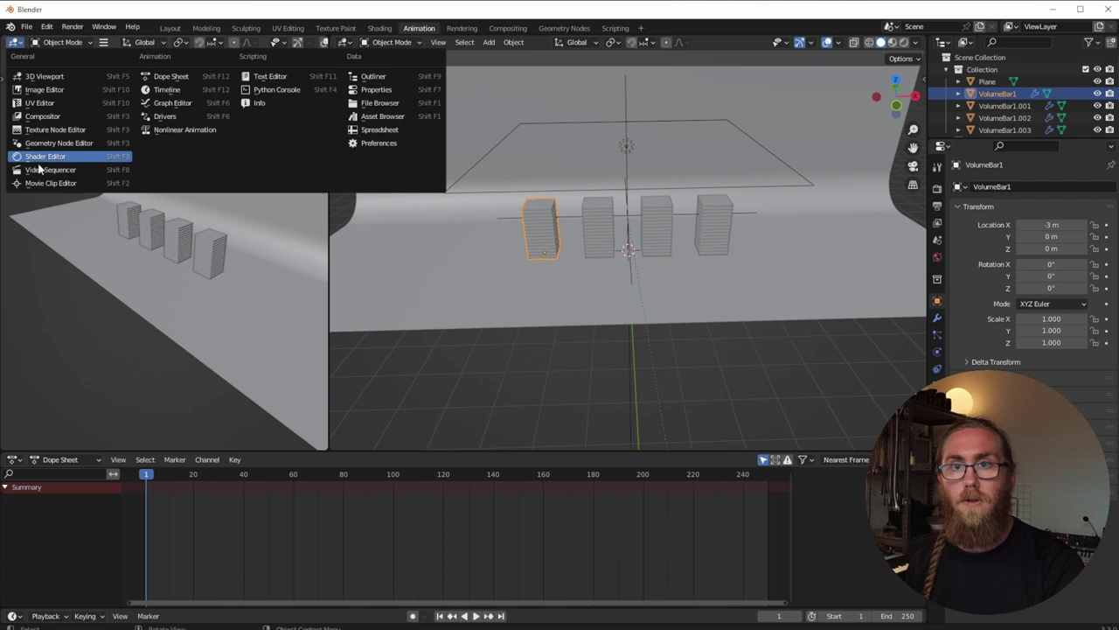
{"action": "left_click", "coordinate": [175, 105]}
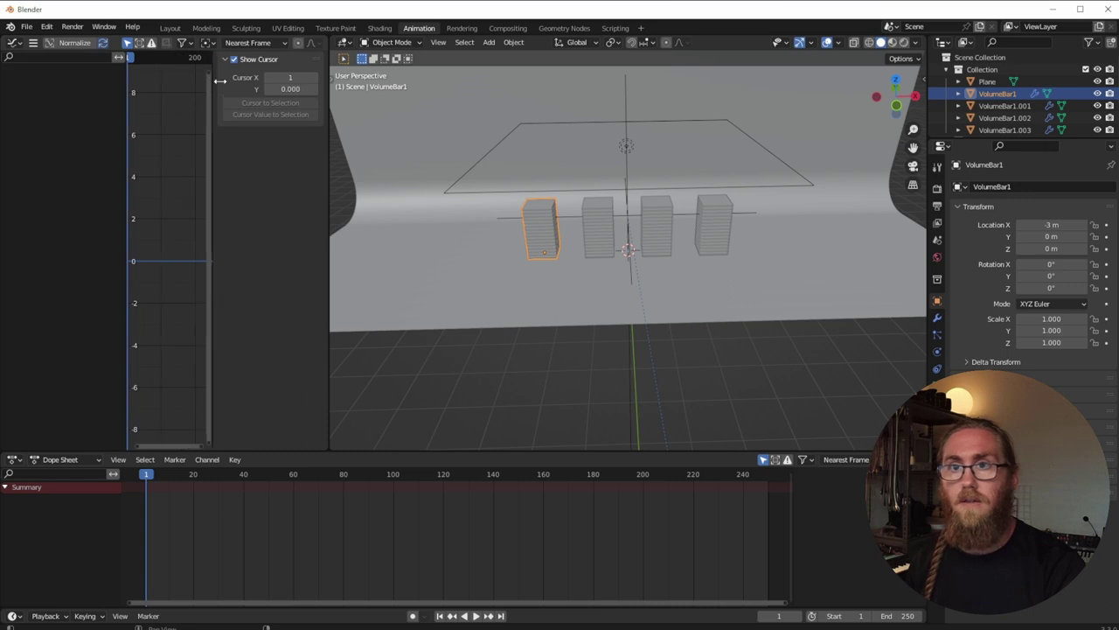
Widen the Graph Editor into the neighbouring 3D viewport and keep its sidebar shown.
{"action": "left_click_drag", "start_coordinate": [196, 77], "coordinate": [331, 100]}
{"action": "left_click_drag", "start_coordinate": [324, 172], "coordinate": [440, 183]}
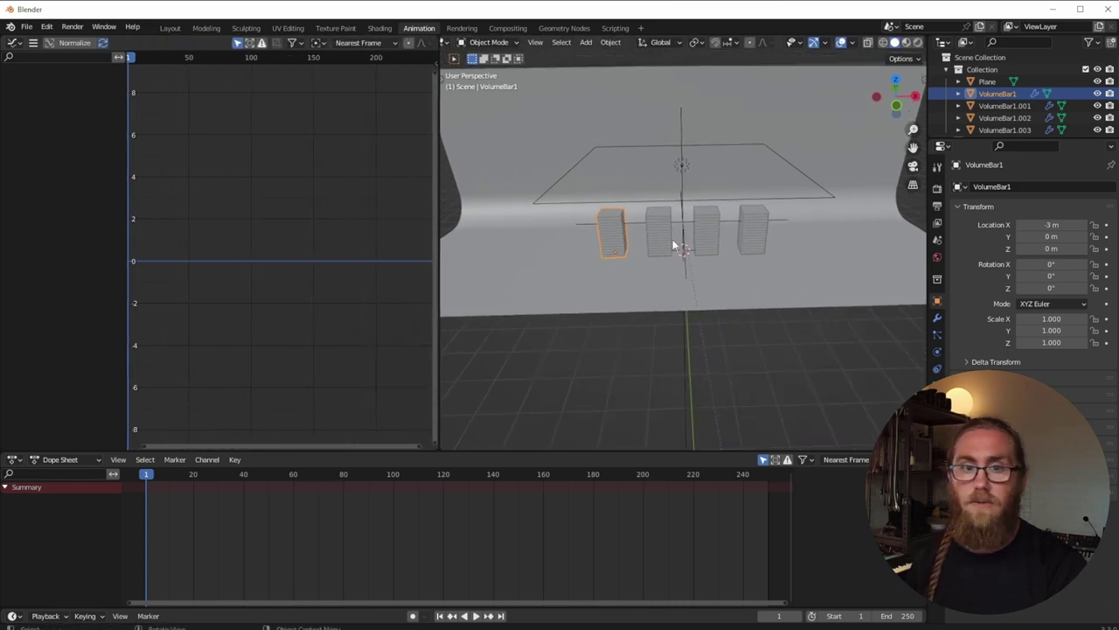
{"action": "left_click", "coordinate": [433, 64]}
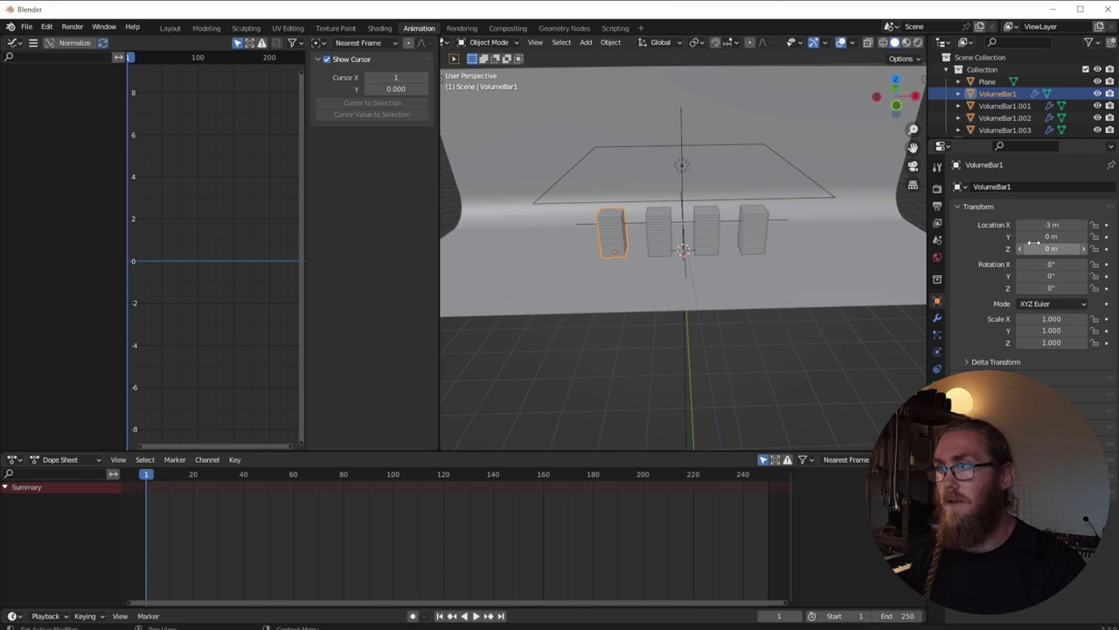
Insert a keyframe at frame 1 on the audioInput value of VolumeBar1's Geometry Nodes modifier, with the value 1.000.
{"action": "left_click", "coordinate": [938, 320]}
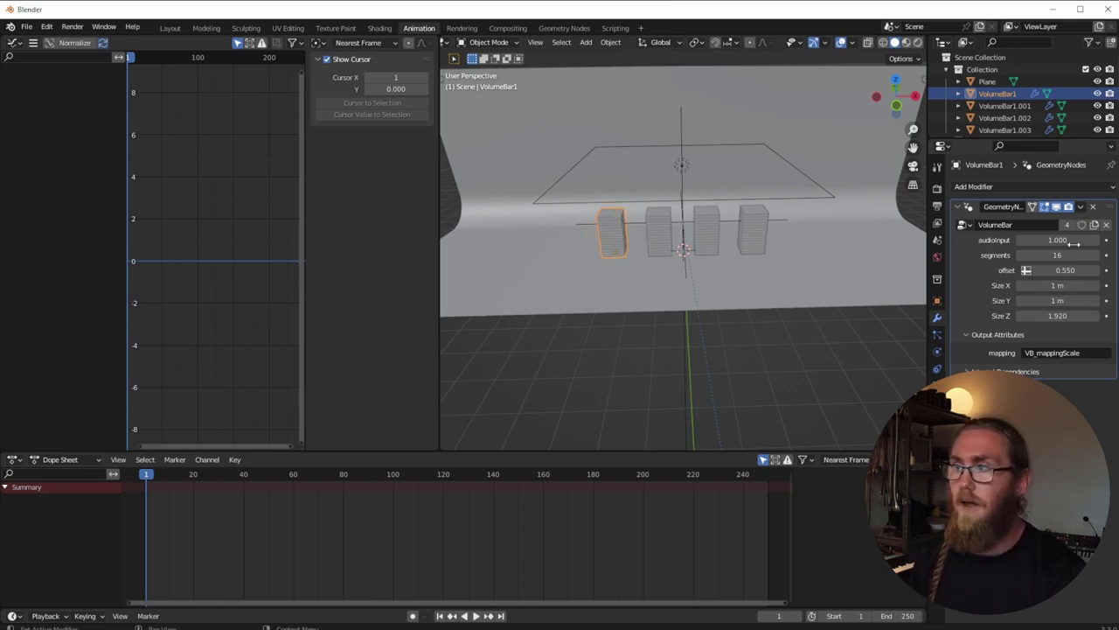
{"action": "left_click_drag", "start_coordinate": [1058, 239], "coordinate": [1085, 237]}
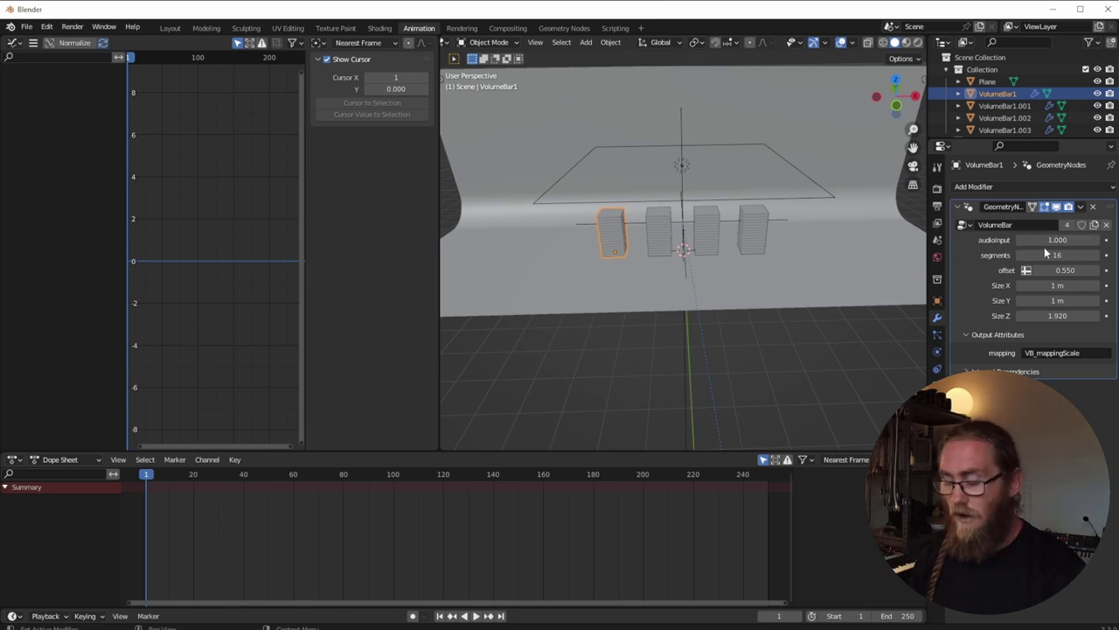
{"action": "key", "text": "i"}
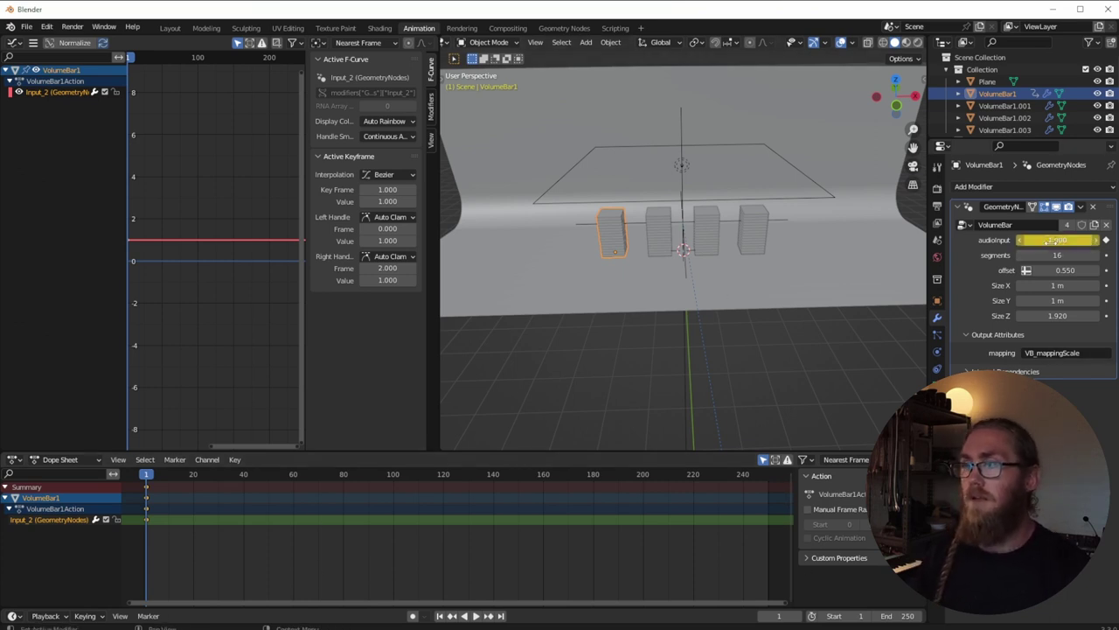
{"action": "right_click", "coordinate": [1056, 241]}
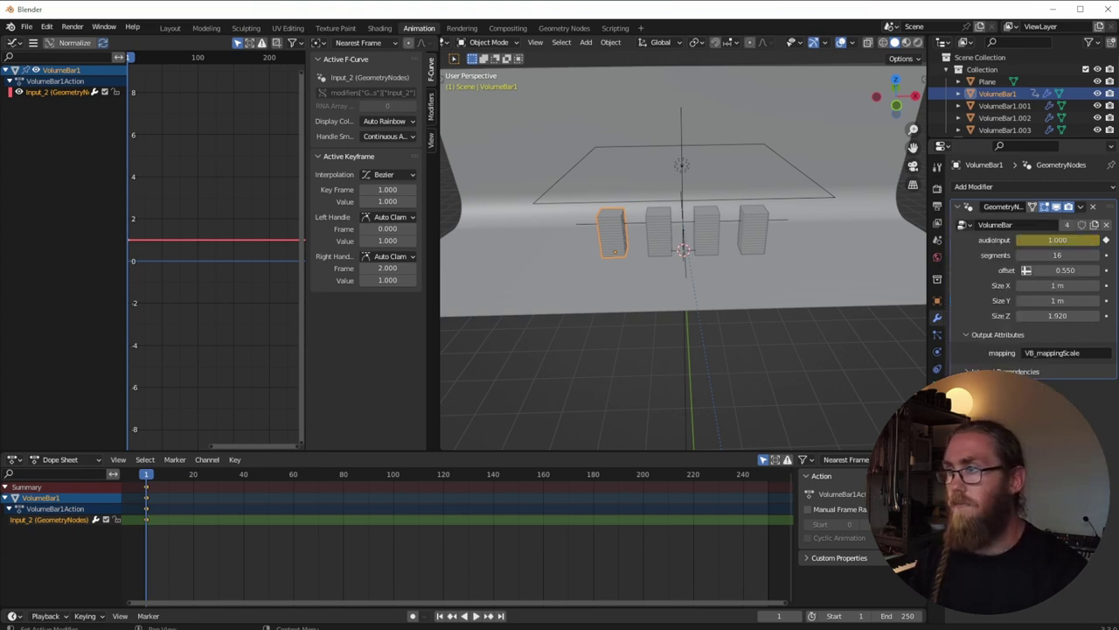
{"action": "right_click", "coordinate": [1044, 288]}
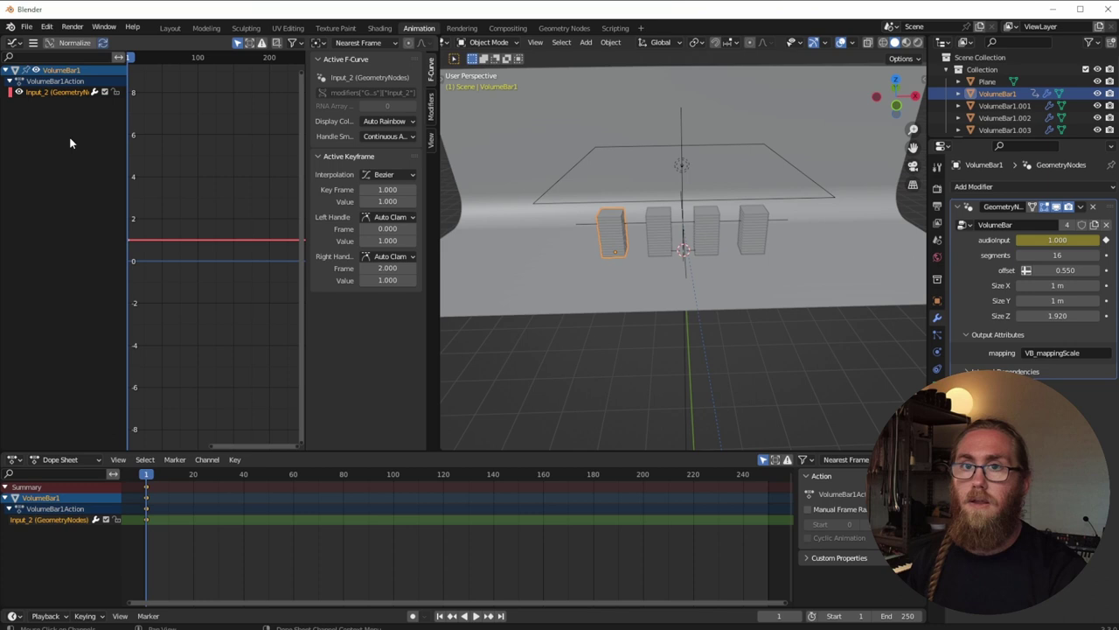
Start Bake Sound to F-Curves for VolumeBar1's keyframed audioInput curve in the Graph Editor.
{"action": "left_click", "coordinate": [33, 42]}
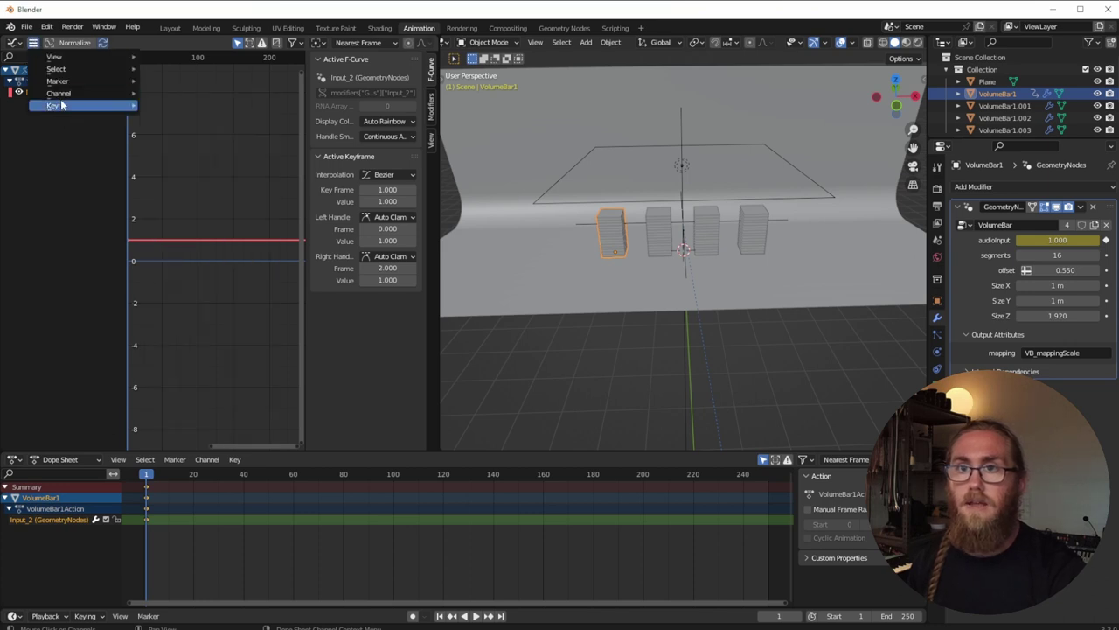
{"action": "mouse_move", "coordinate": [72, 107]}
{"action": "mouse_move", "coordinate": [175, 107]}
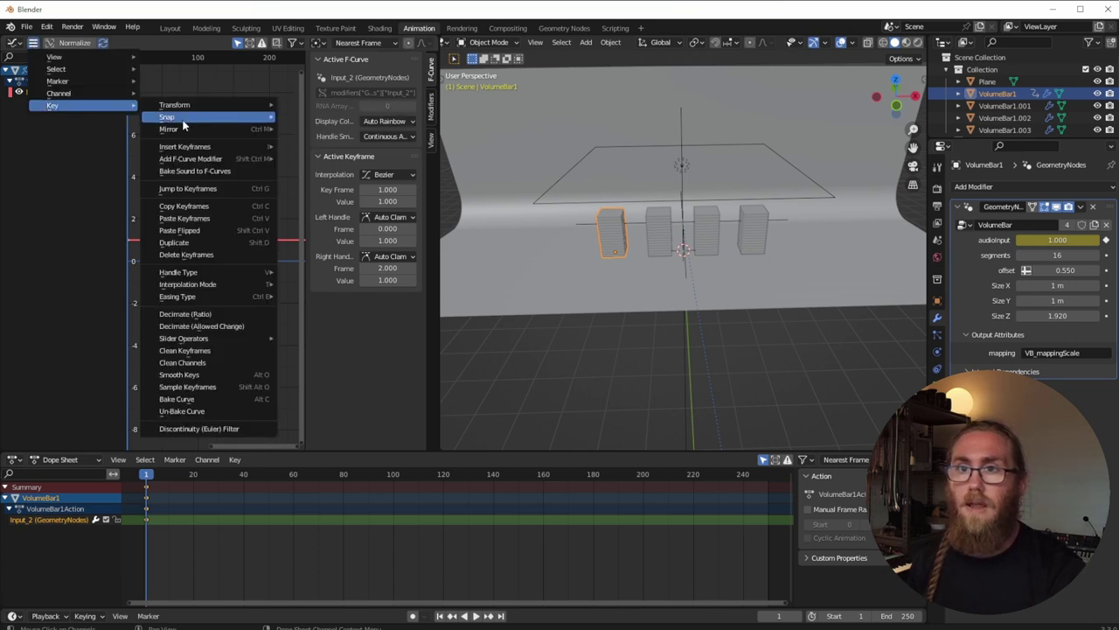
{"action": "right_click", "coordinate": [200, 172]}
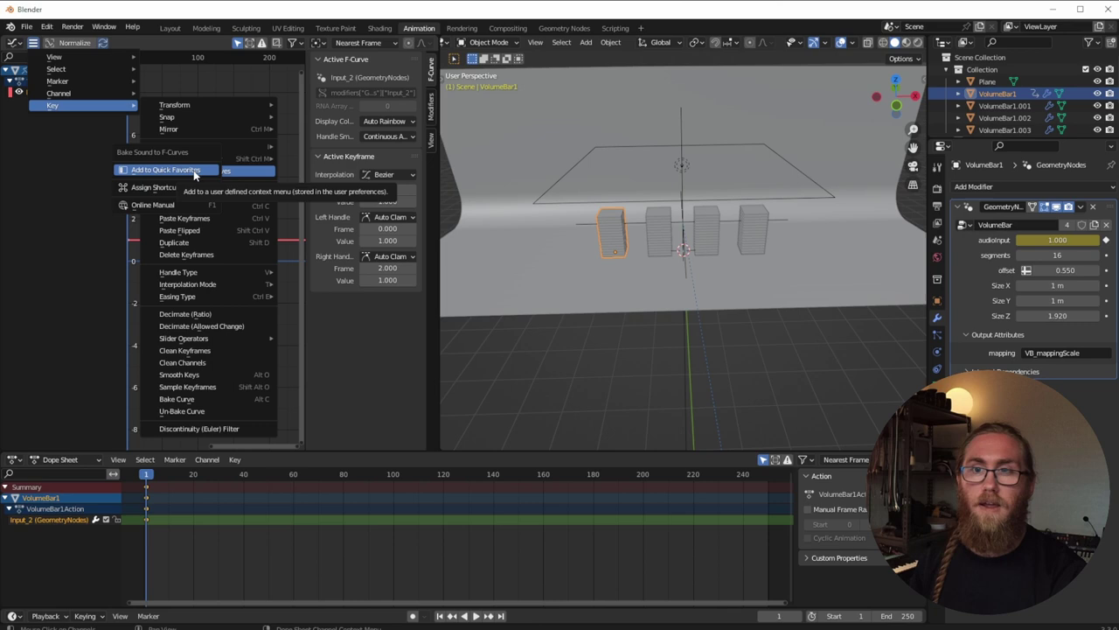
{"action": "key", "text": "Escape"}
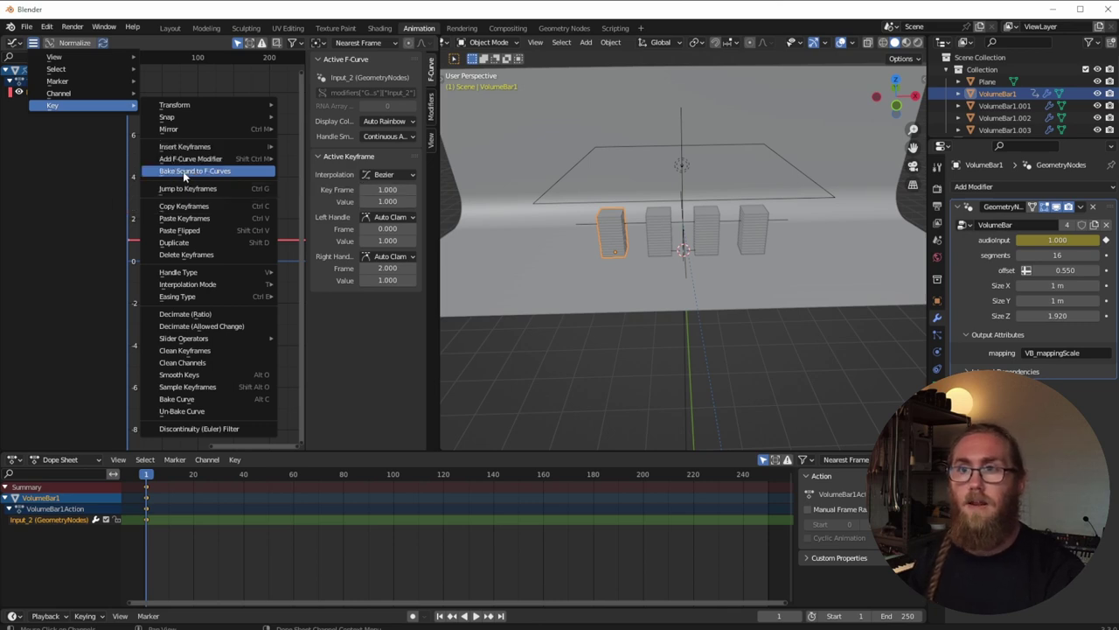
{"action": "left_click", "coordinate": [182, 173]}
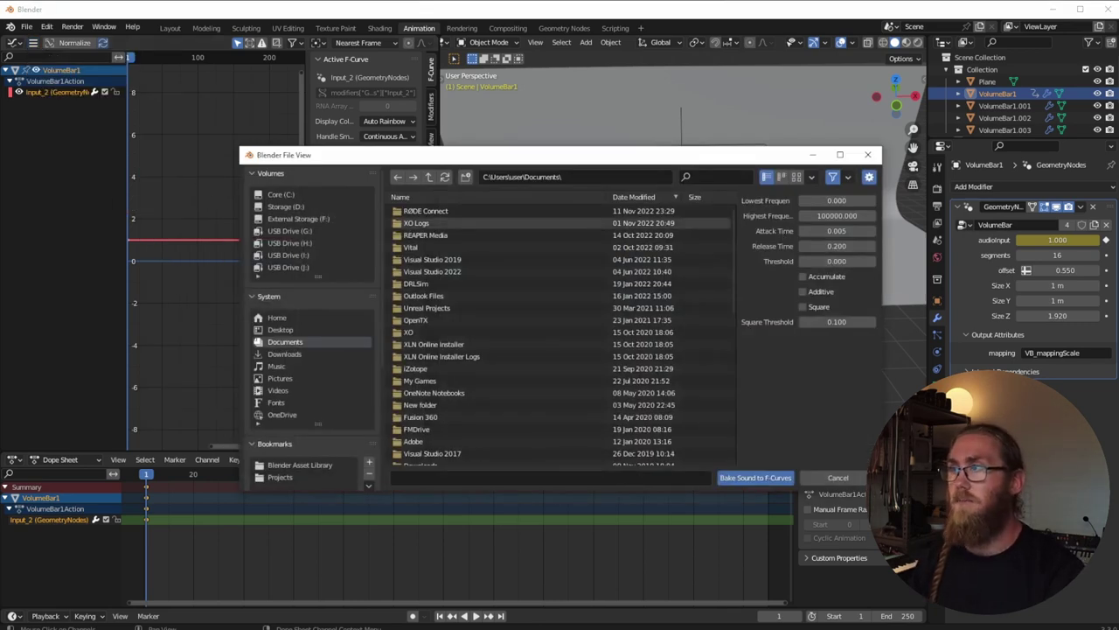
Switch to File Explorer, copy the path of the folder holding the music tracks, move its window aside, and return to Blender's file view.
{"action": "key", "text": "alt+Tab"}
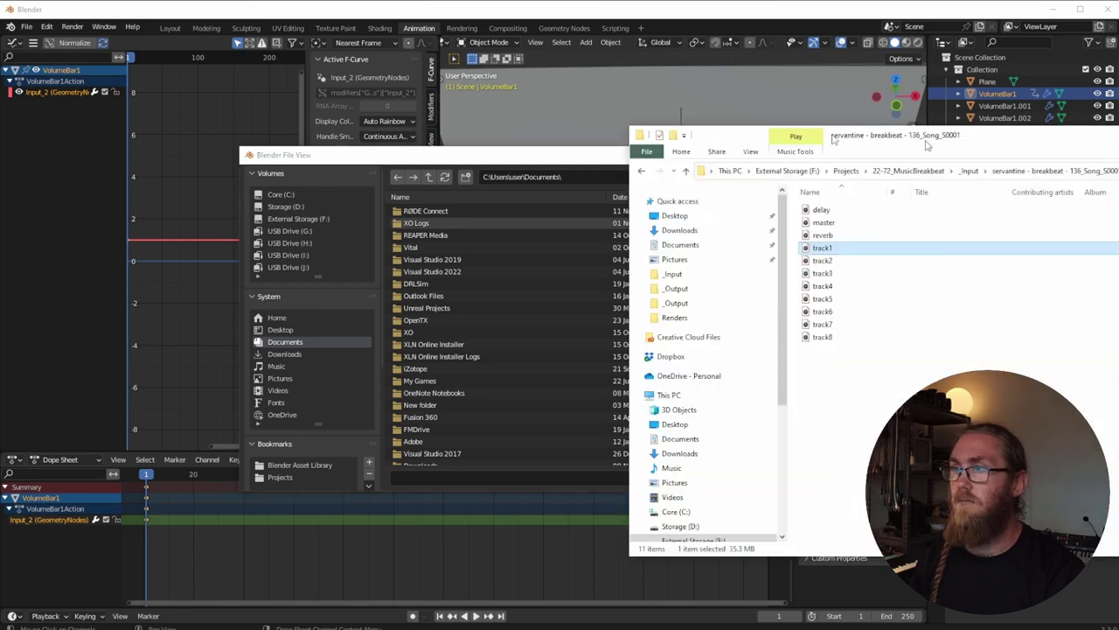
{"action": "left_click", "coordinate": [906, 178]}
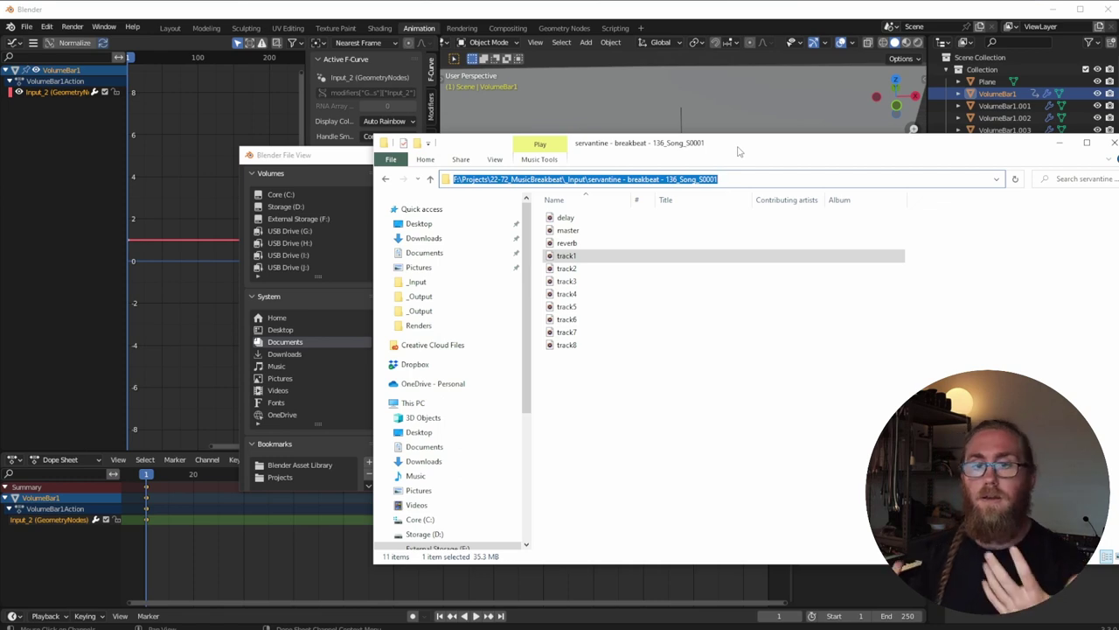
{"action": "left_click_drag", "start_coordinate": [734, 136], "coordinate": [892, 175]}
{"action": "key", "text": "alt+Tab"}
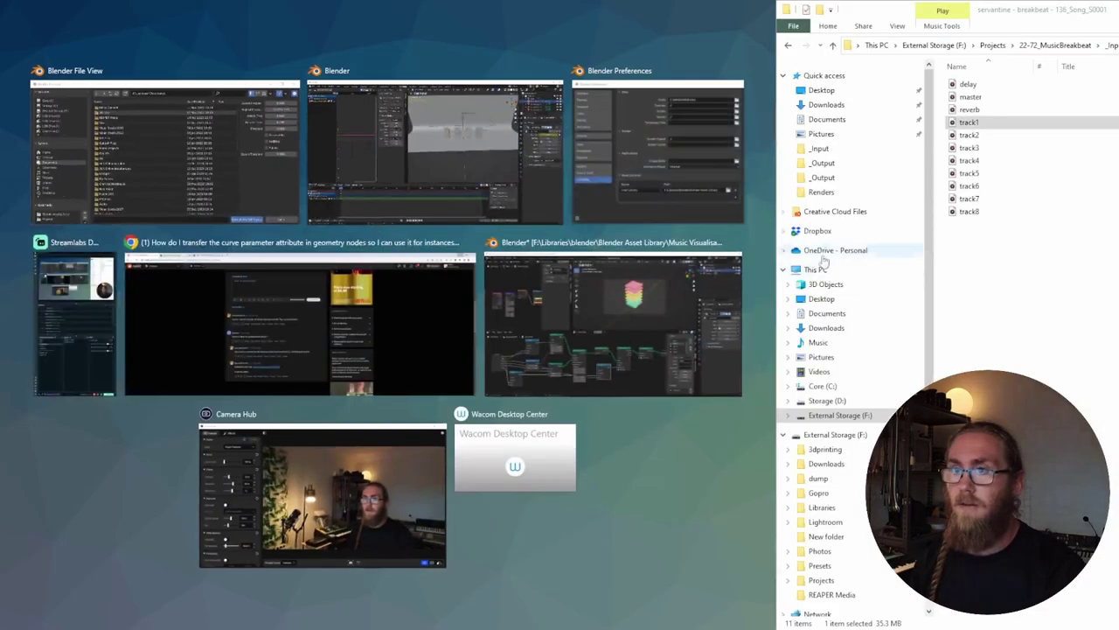
{"action": "left_click", "coordinate": [577, 162]}
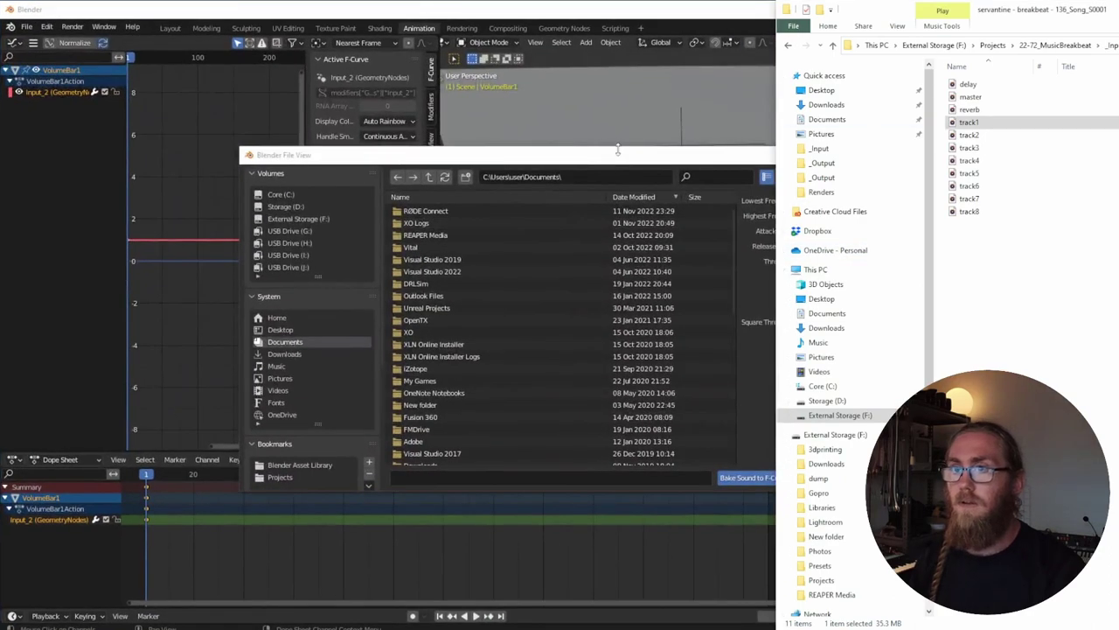
Point the file view to the folder F:\Projects\22-72_MusicBreakbeat\_Input\servantine - breakbeat - 136_Song_S0001.
{"action": "left_click", "coordinate": [617, 155]}
{"action": "left_click", "coordinate": [459, 476]}
{"action": "type", "text": "F:\\Projects\\22-72_MusicBreakbeat\\_Input\\servantine - breakbeat - 136_Song_S0001"}
{"action": "key", "text": "Return"}
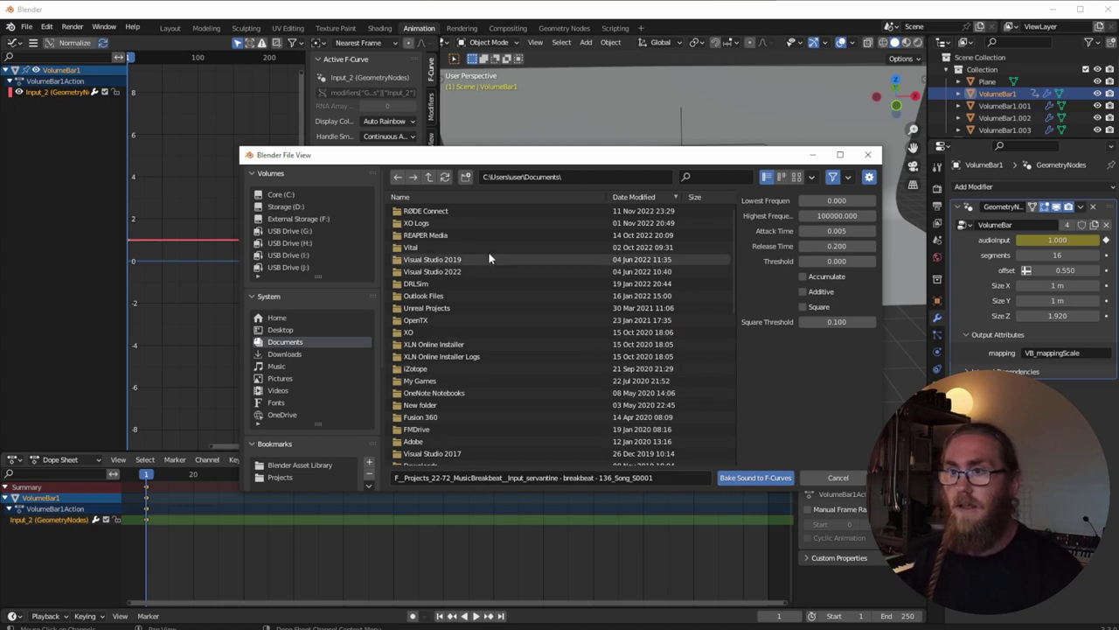
{"action": "left_click", "coordinate": [551, 177]}
{"action": "type", "text": "F:\\_Projects\\22-72_MusicBreakbeat\\_Input\\servantine - breakbeat - 136_Song_S0001"}
{"action": "key", "text": "Return"}
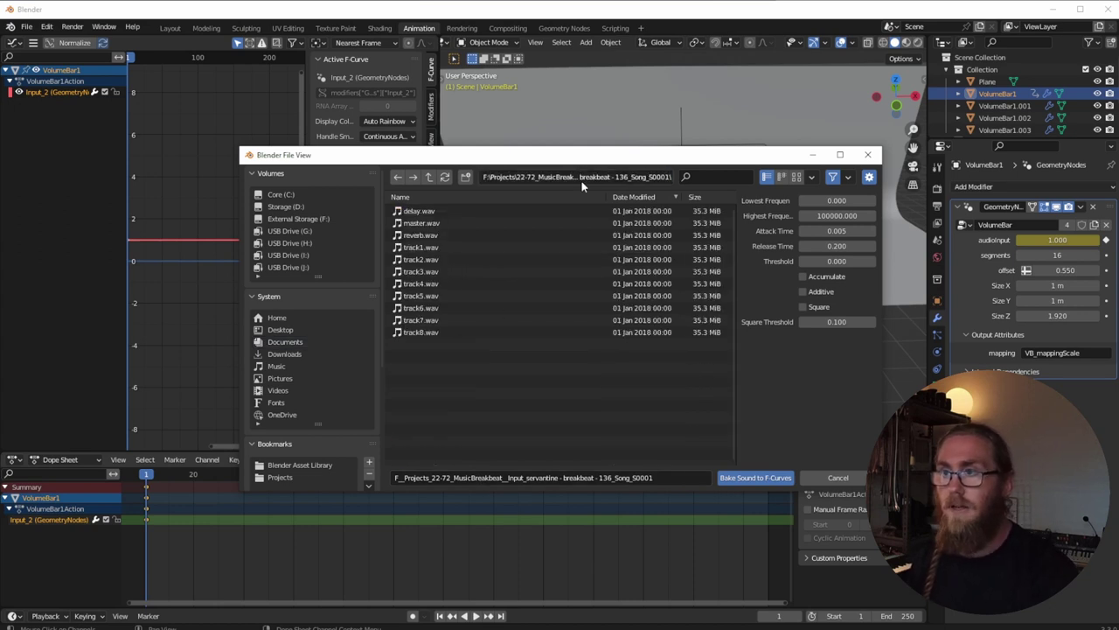
Bake track1.wav onto VolumeBar1's audioInput curve with the default bake settings and bring the whole baked curve into view.
{"action": "left_click", "coordinate": [423, 247]}
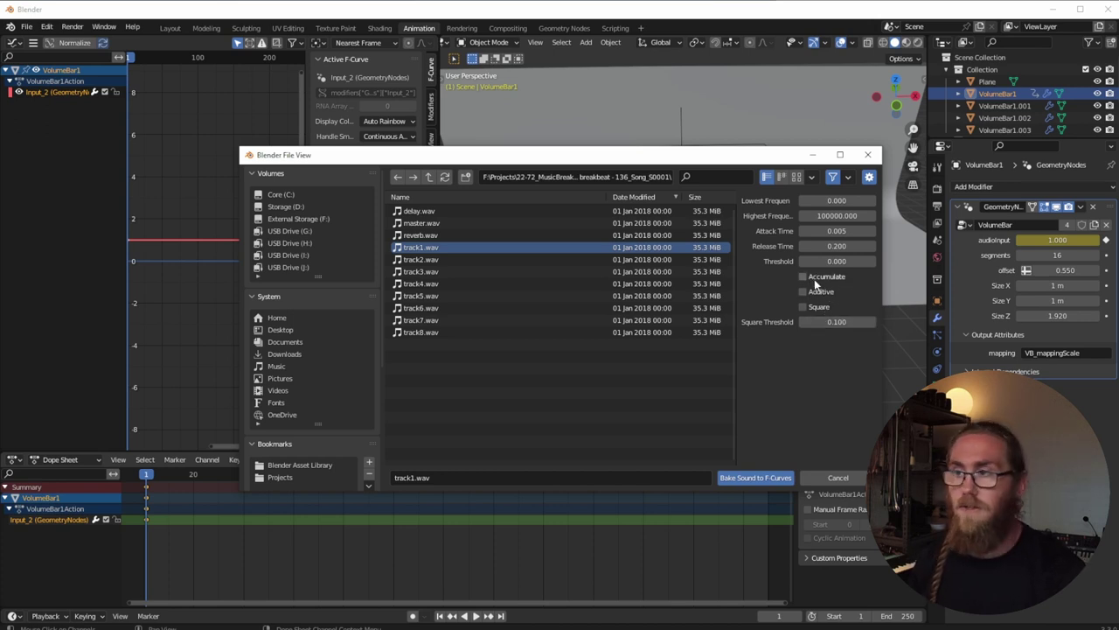
{"action": "left_click", "coordinate": [753, 479]}
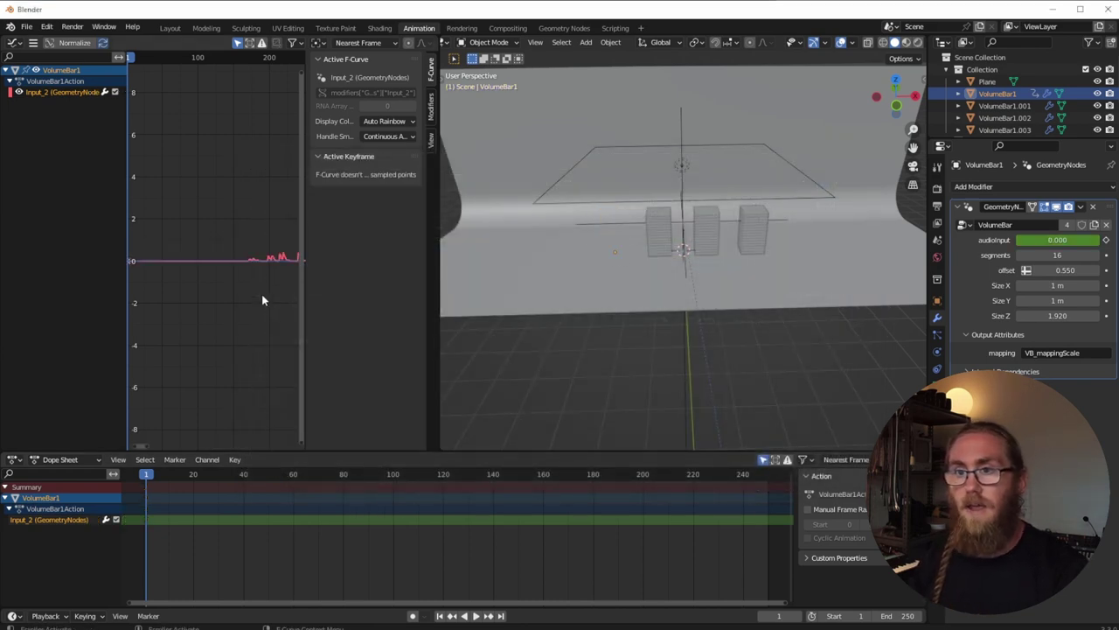
{"action": "left_click_drag", "start_coordinate": [147, 444], "coordinate": [264, 449]}
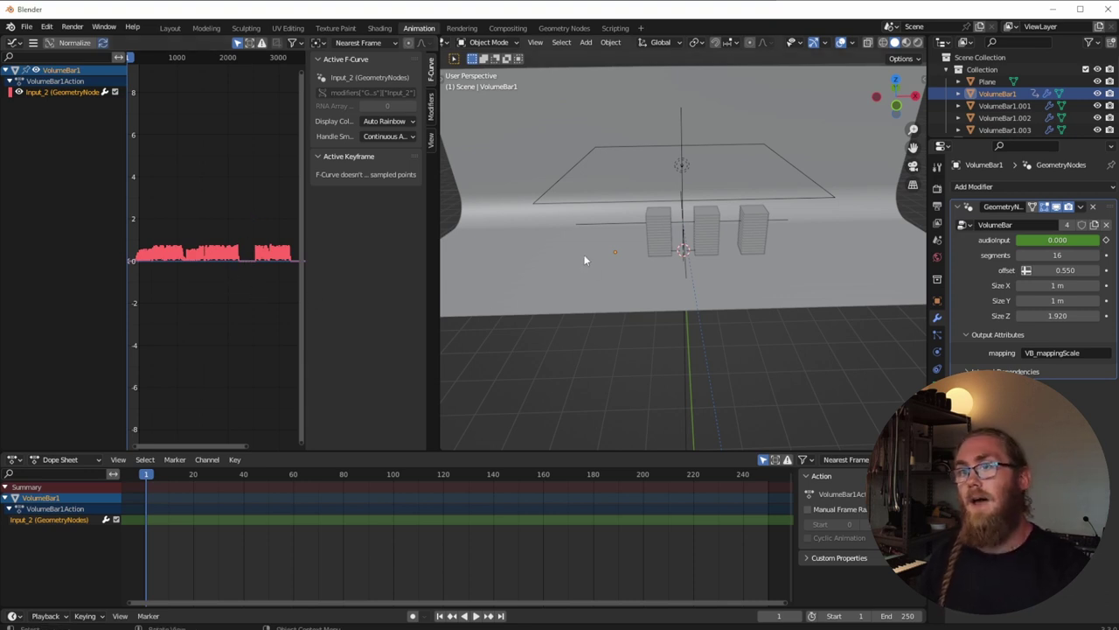
Jump to frame 359 within the baked curve and briefly play the animation.
{"action": "left_click", "coordinate": [145, 57]}
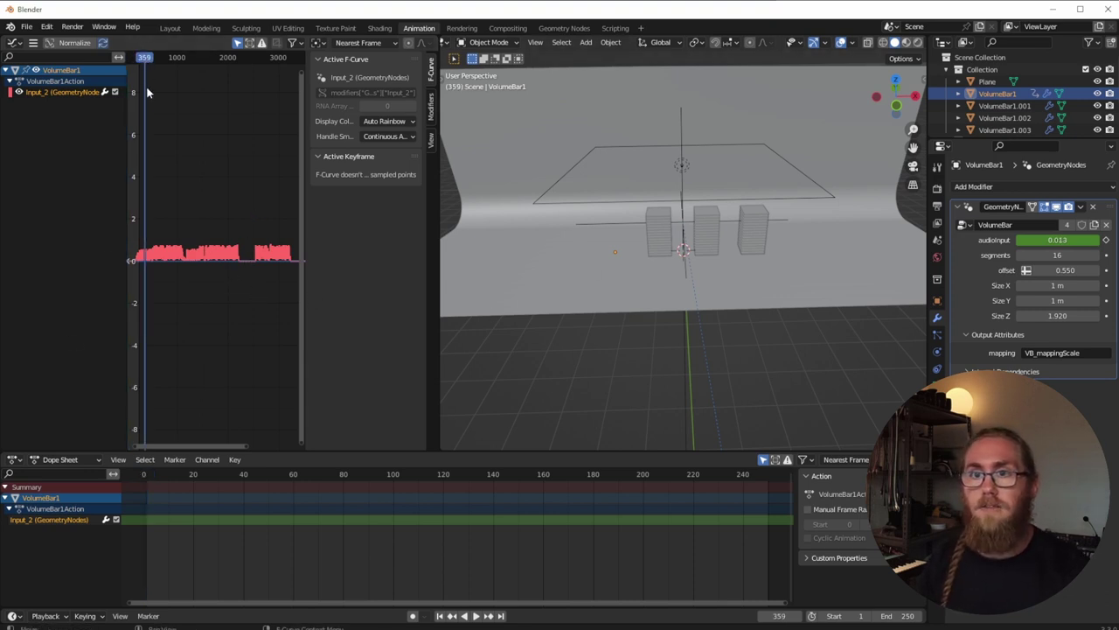
{"action": "key", "text": "space"}
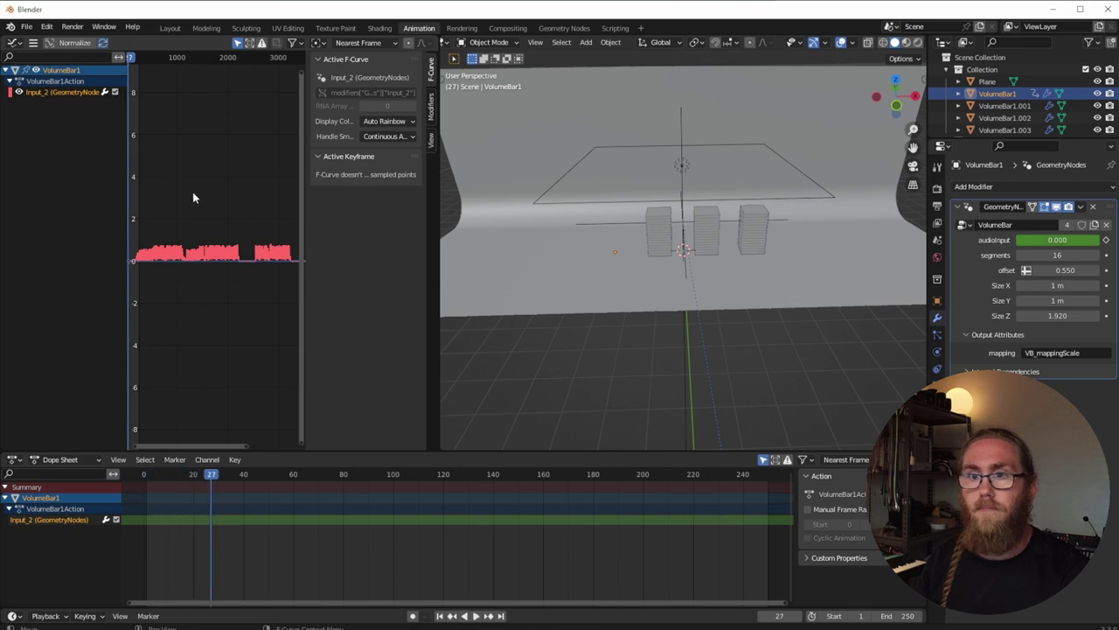
{"action": "left_click", "coordinate": [883, 615]}
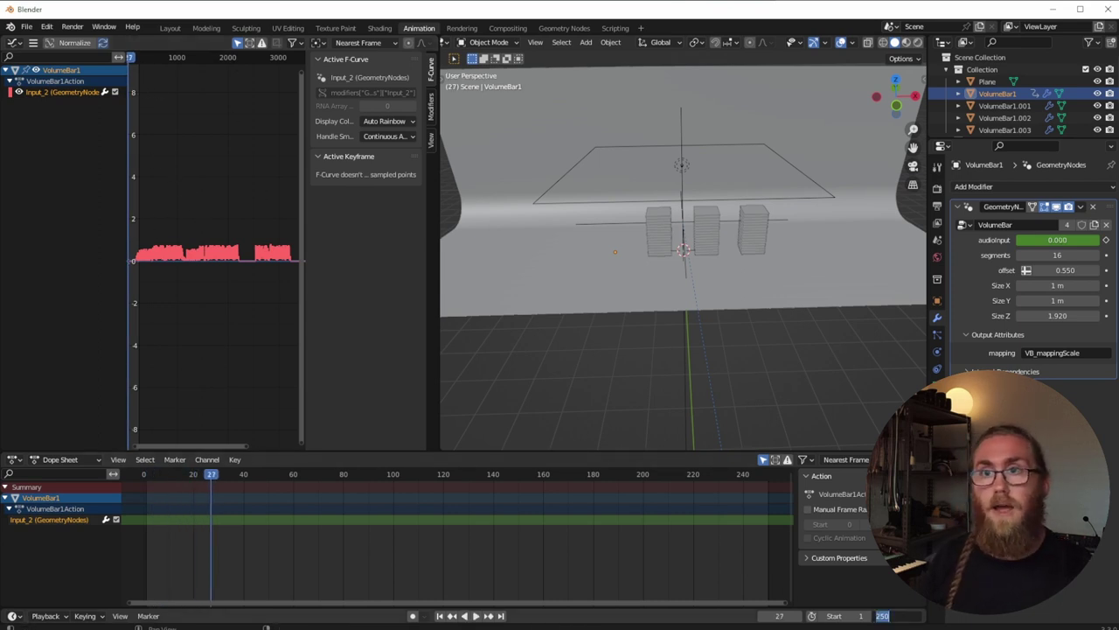
{"action": "key", "text": "Escape"}
Move the playhead to frame 2241, where the curve's gap begins, and set the scene's end frame to 2250.
{"action": "left_click_drag", "start_coordinate": [241, 59], "coordinate": [242, 67]}
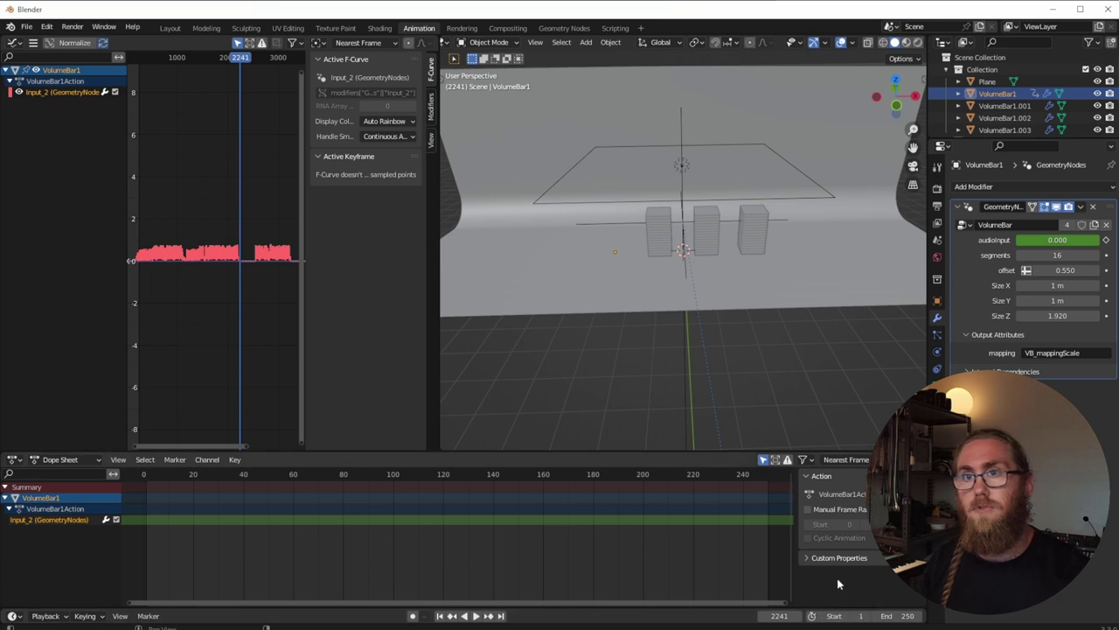
{"action": "left_click", "coordinate": [903, 619]}
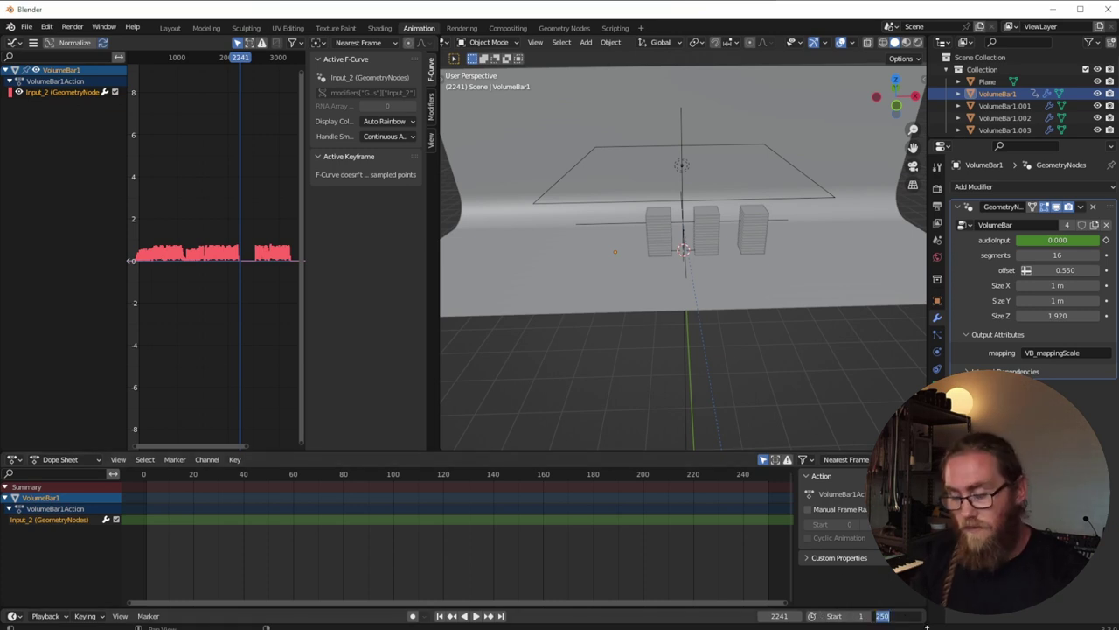
{"action": "type", "text": "2250"}
{"action": "key", "text": "Return"}
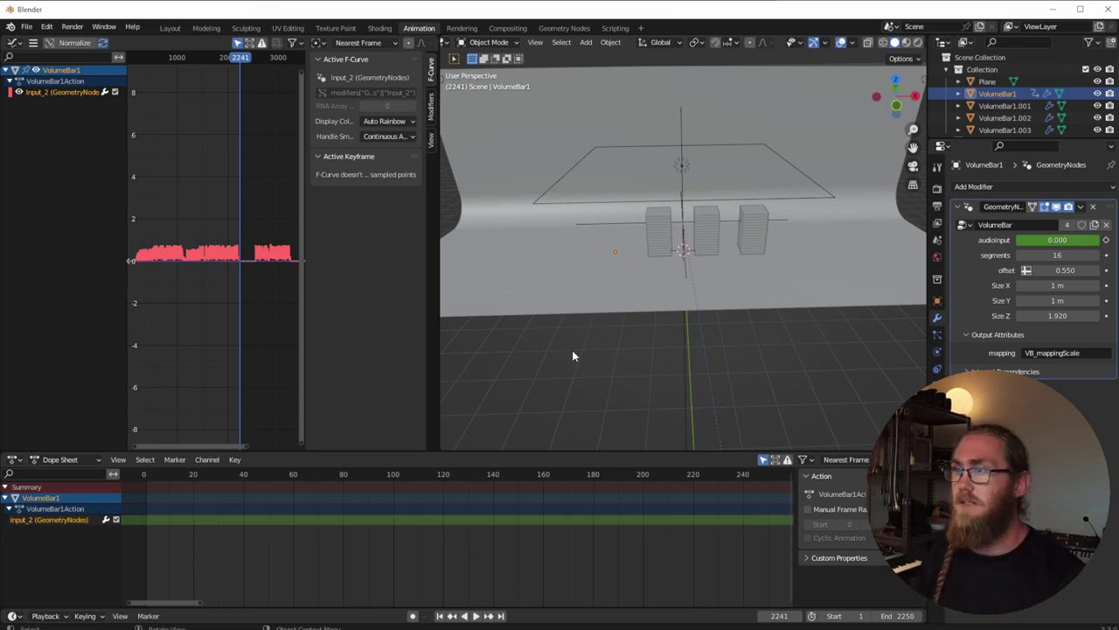
Open the scene's Output properties and check the available frame rates, keeping 24 fps.
{"action": "left_click", "coordinate": [937, 187]}
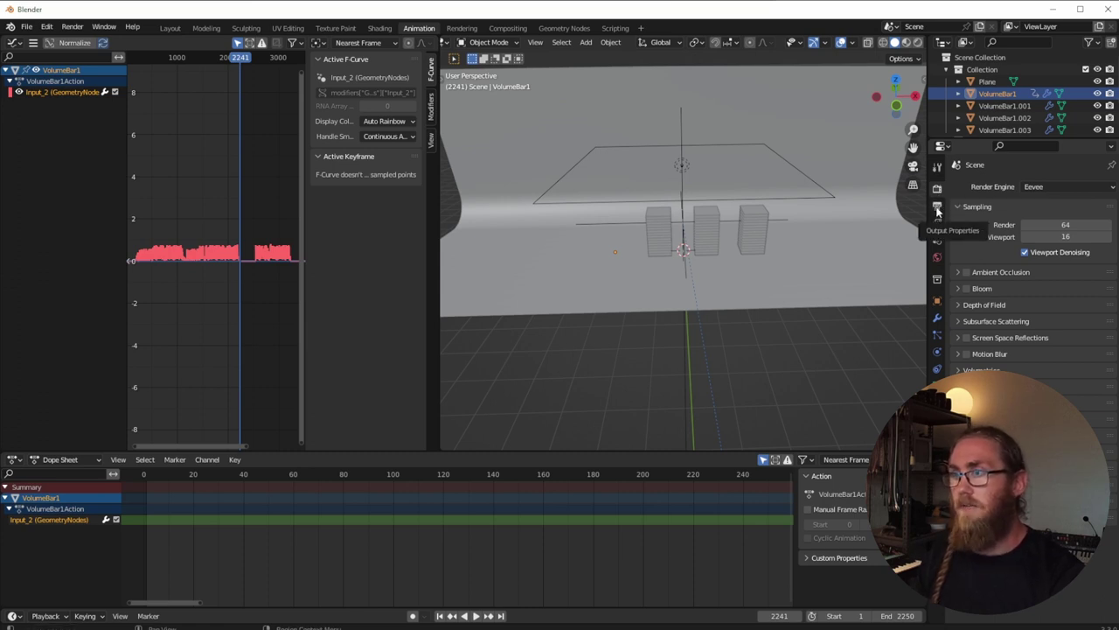
{"action": "left_click", "coordinate": [937, 210]}
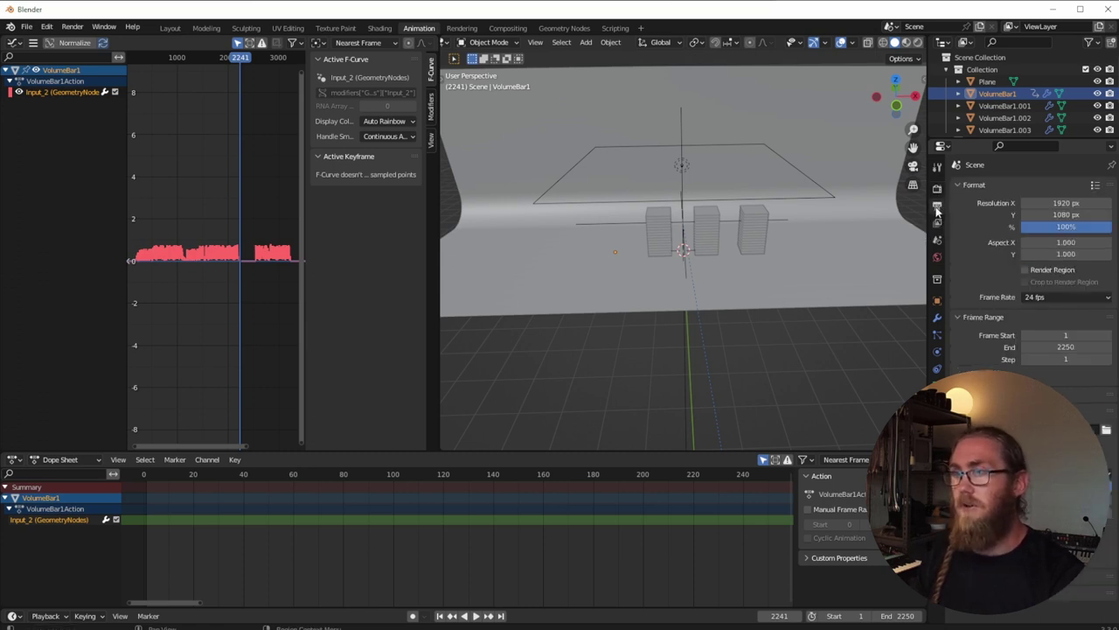
{"action": "left_click", "coordinate": [1039, 298]}
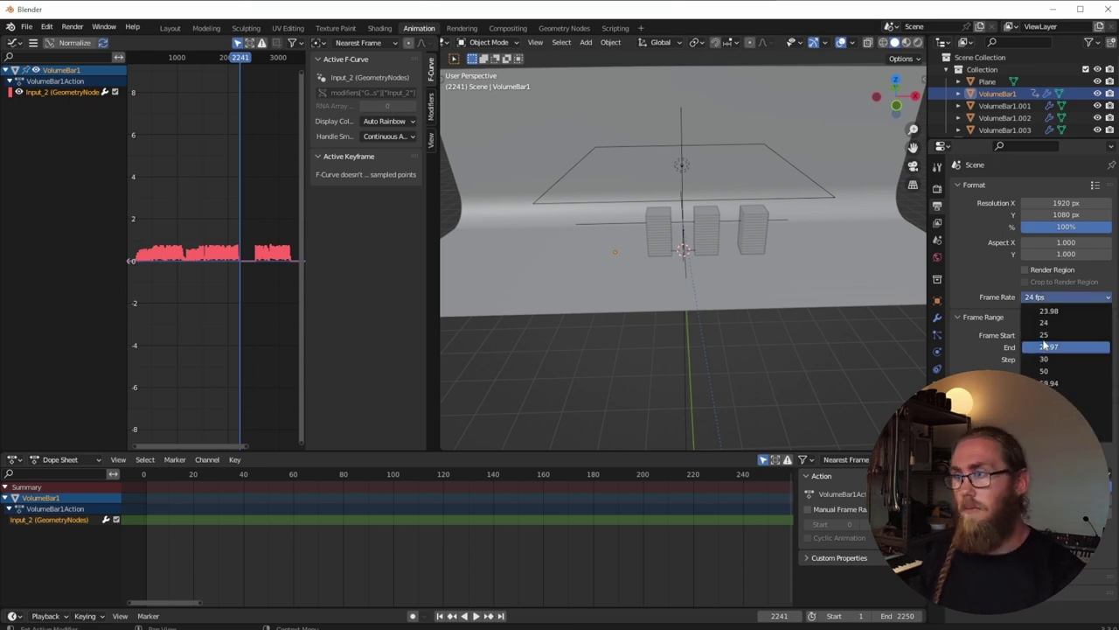
{"action": "key", "text": "Escape"}
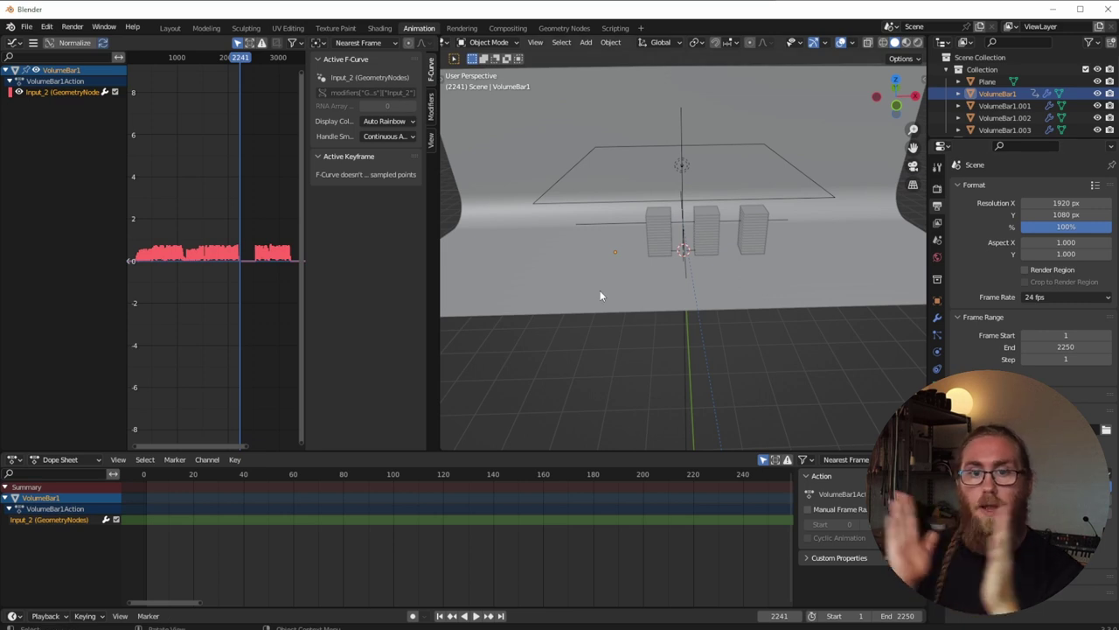
Examine the baked curve up close, move the playhead to frame 1559, and play the animation briefly to watch VolumeBar1.
{"action": "scroll", "coordinate": [215, 267], "scroll_direction": "up", "scroll_amount": 10}
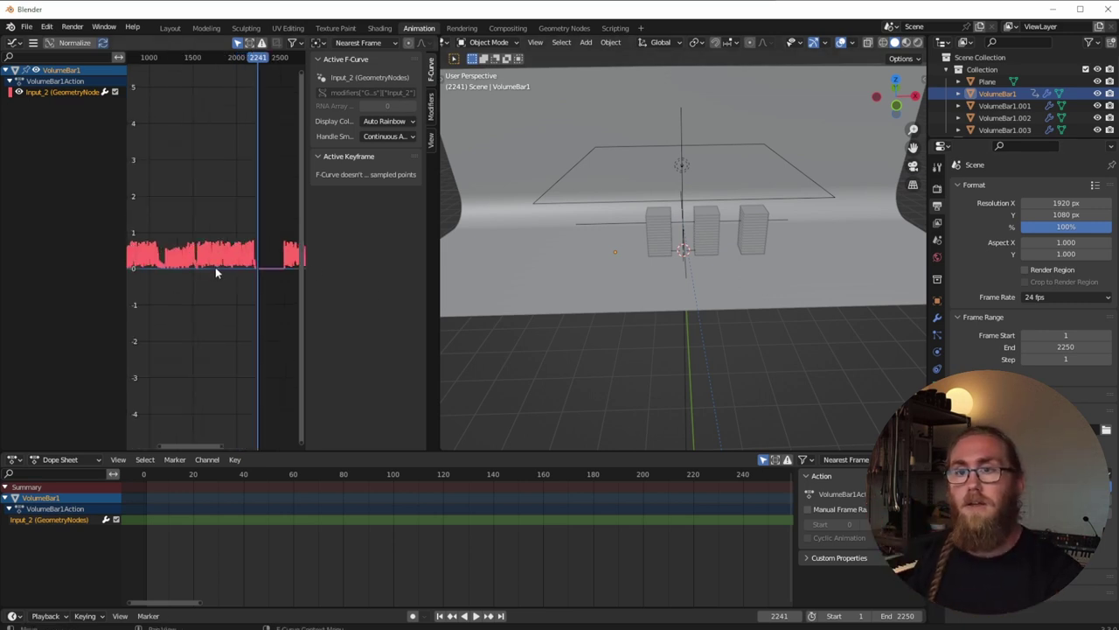
{"action": "scroll", "coordinate": [215, 267], "scroll_direction": "down", "scroll_amount": 6}
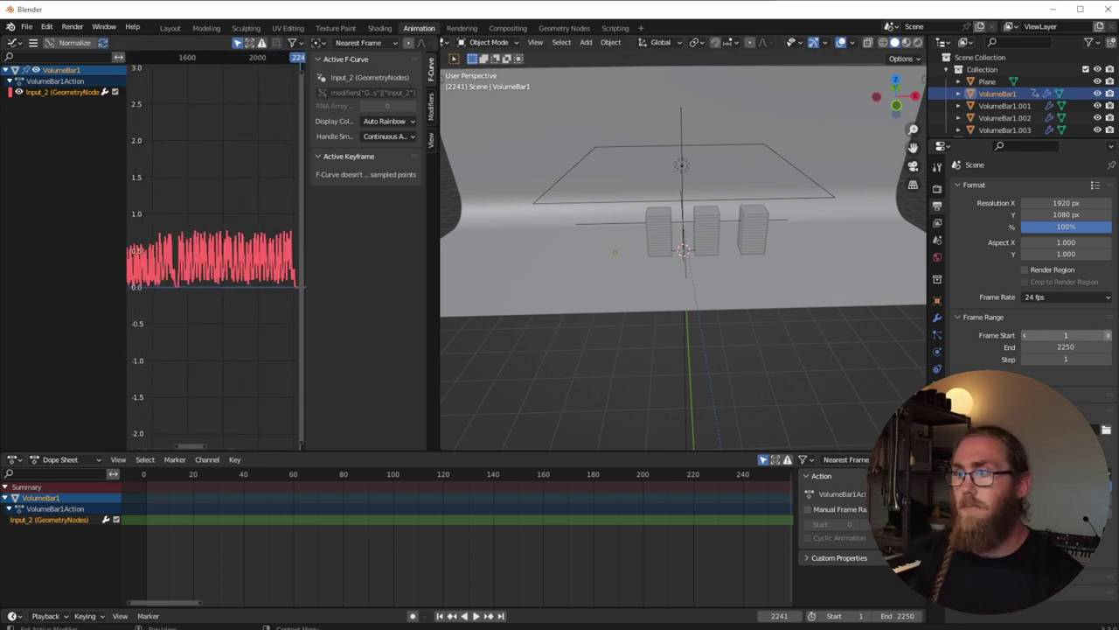
{"action": "scroll", "coordinate": [206, 345], "scroll_direction": "down", "scroll_amount": 2}
{"action": "scroll", "coordinate": [198, 344], "scroll_direction": "down", "scroll_amount": 3}
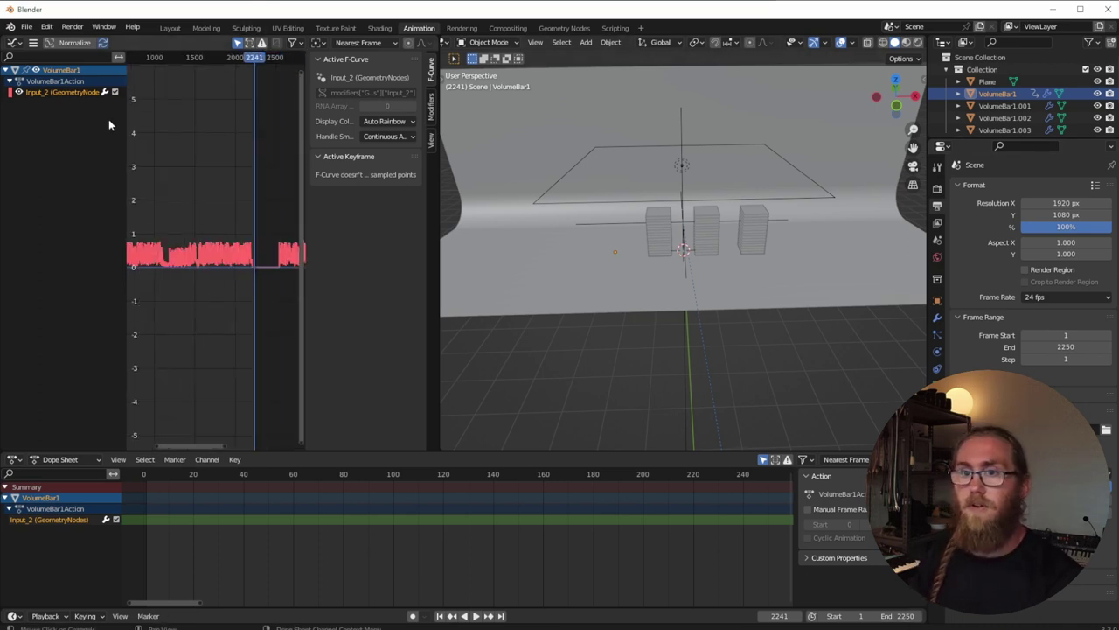
{"action": "left_click", "coordinate": [199, 58]}
{"action": "scroll", "coordinate": [188, 218], "scroll_direction": "up", "scroll_amount": 8}
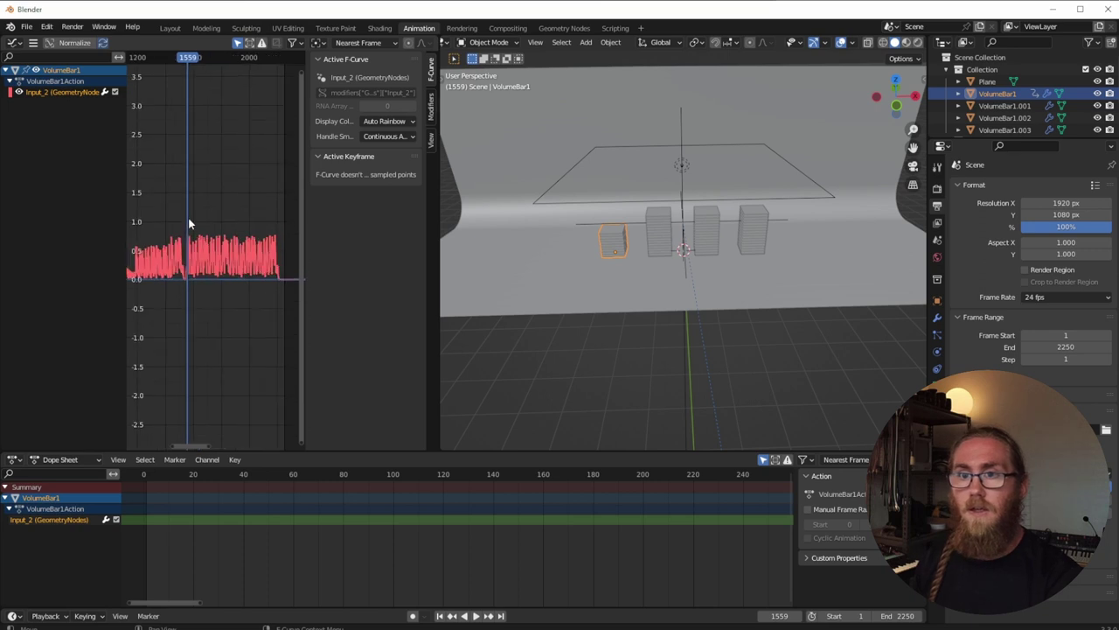
{"action": "key", "text": "space"}
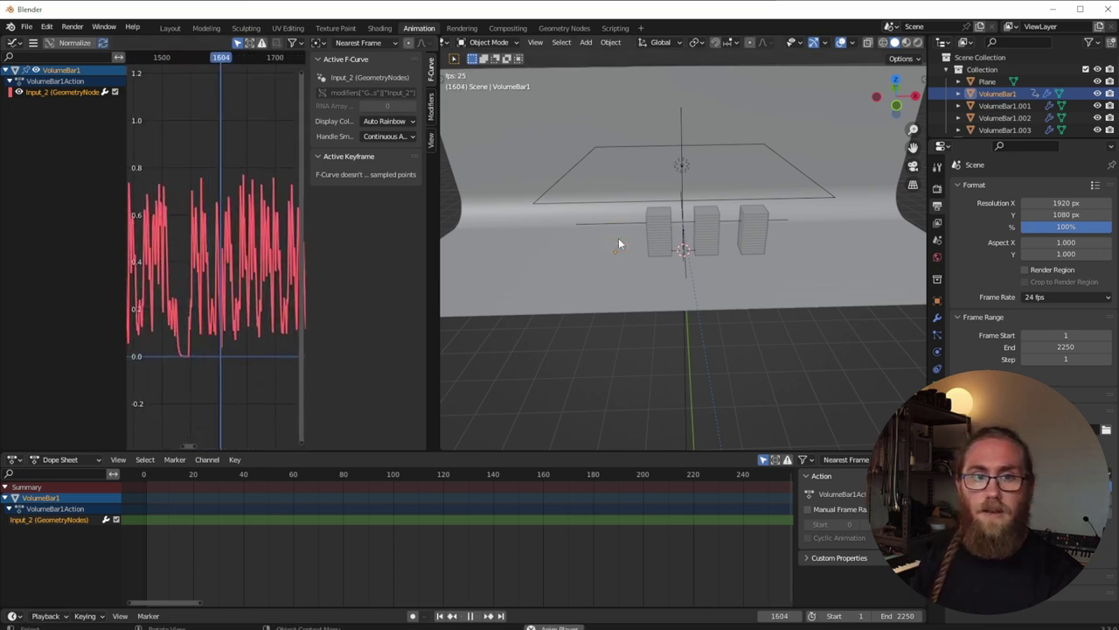
{"action": "key", "text": "space"}
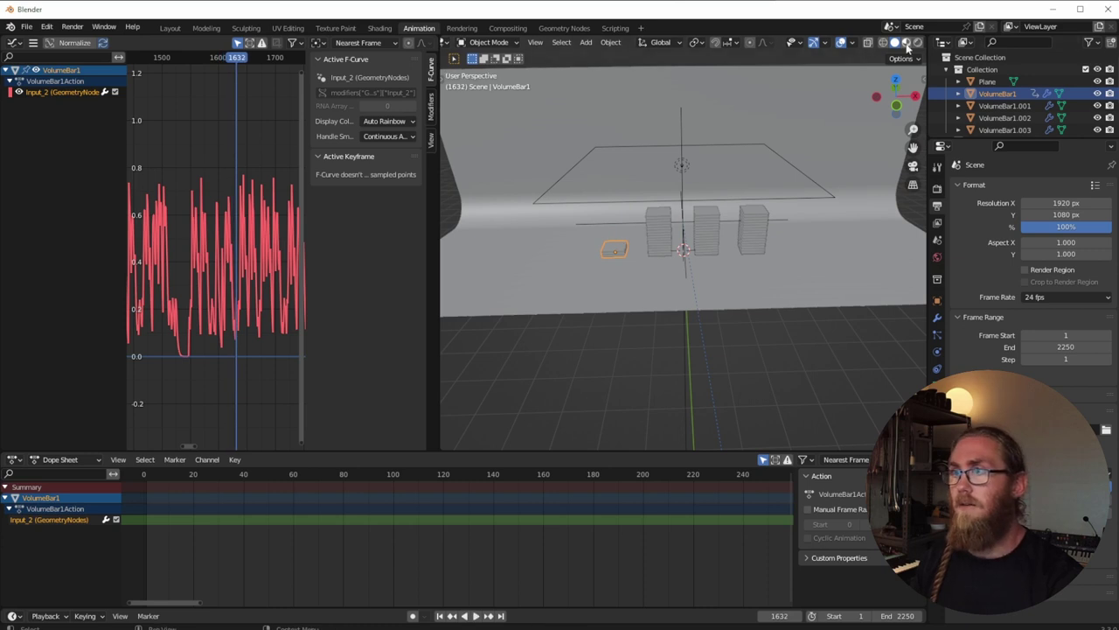
Set the 3D viewport to Material Preview shading and briefly play the bar animation.
{"action": "left_click", "coordinate": [906, 42]}
{"action": "key", "text": "space"}
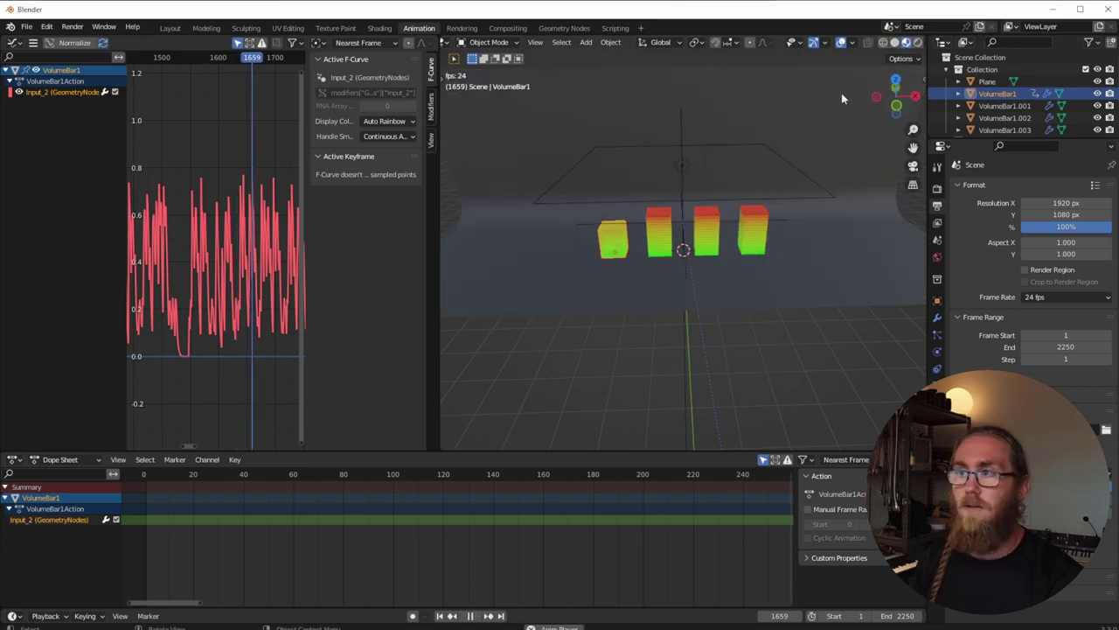
{"action": "key", "text": "space"}
Preview the bar animation in Rendered viewport shading, stop playback, and return to Material Preview.
{"action": "left_click", "coordinate": [916, 43]}
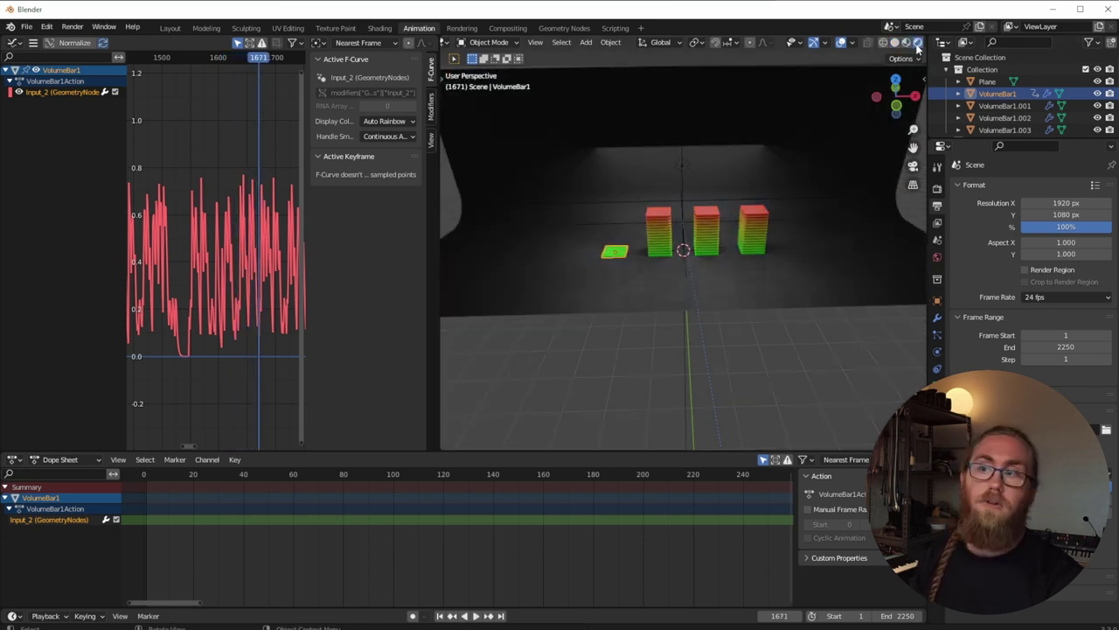
{"action": "key", "text": "space"}
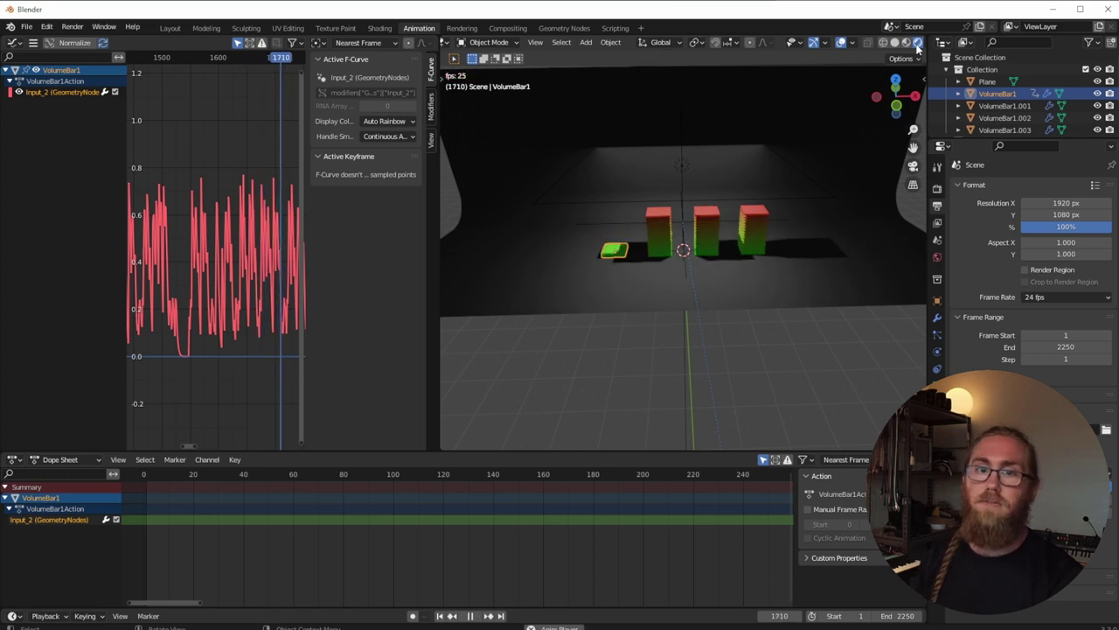
{"action": "key", "text": "space"}
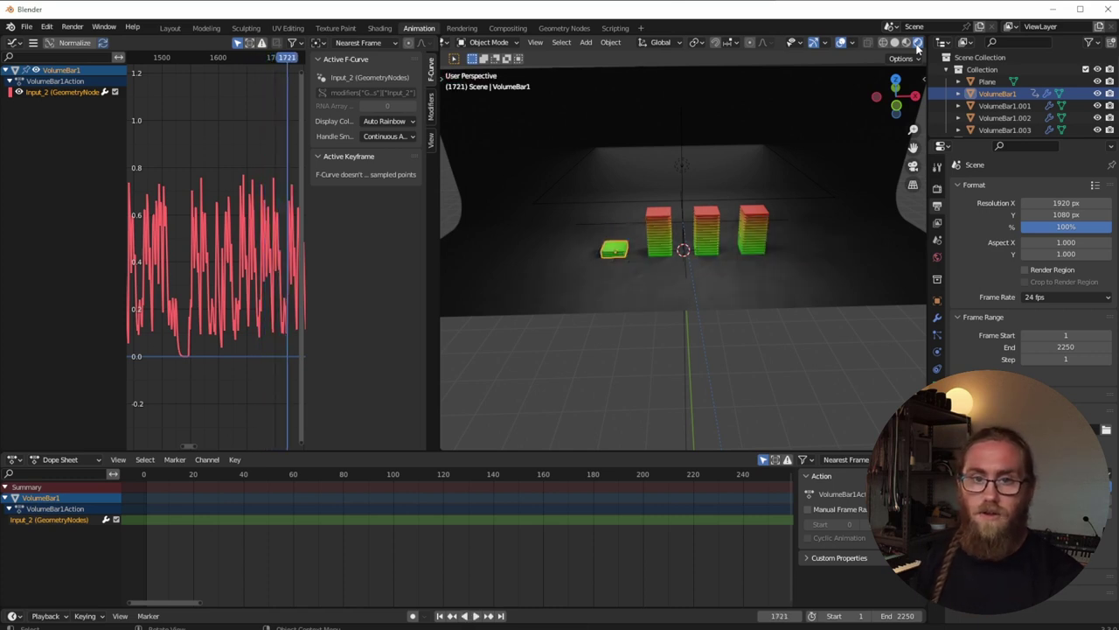
{"action": "left_click", "coordinate": [905, 42]}
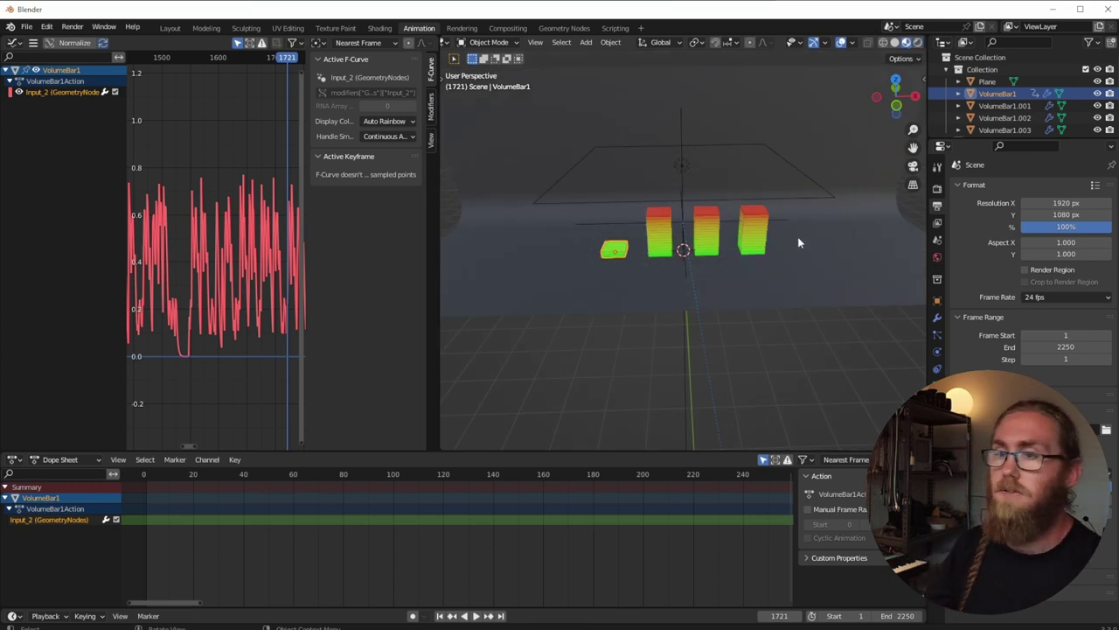
Select VolumeBar1.001 and keyframe its audioInput value of 1.000 at frame 0.
{"action": "left_click", "coordinate": [661, 229]}
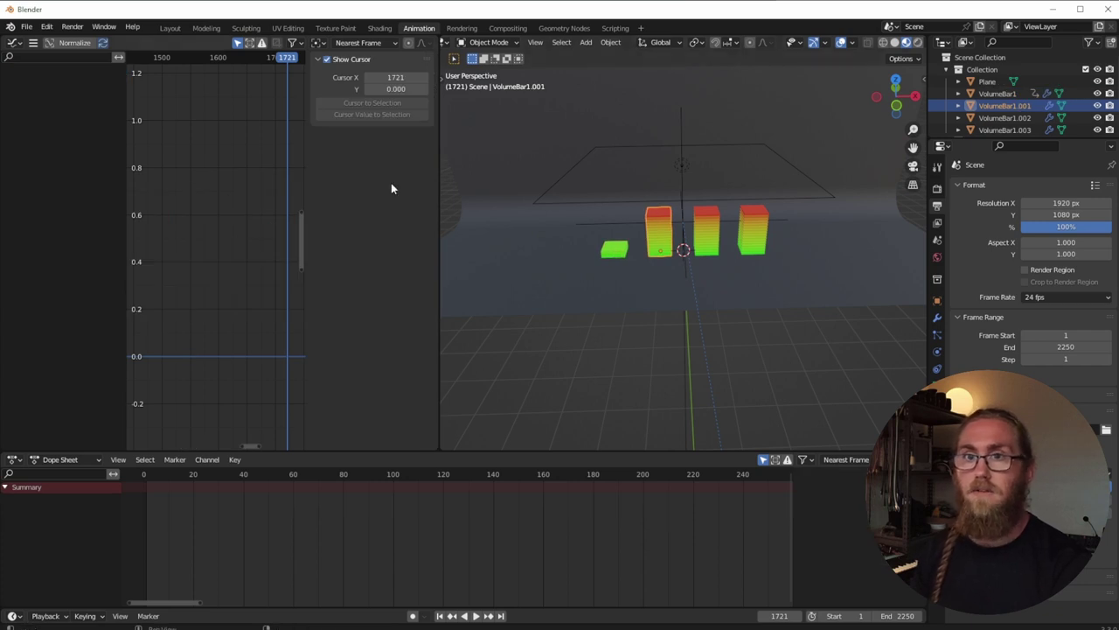
{"action": "left_click", "coordinate": [146, 474]}
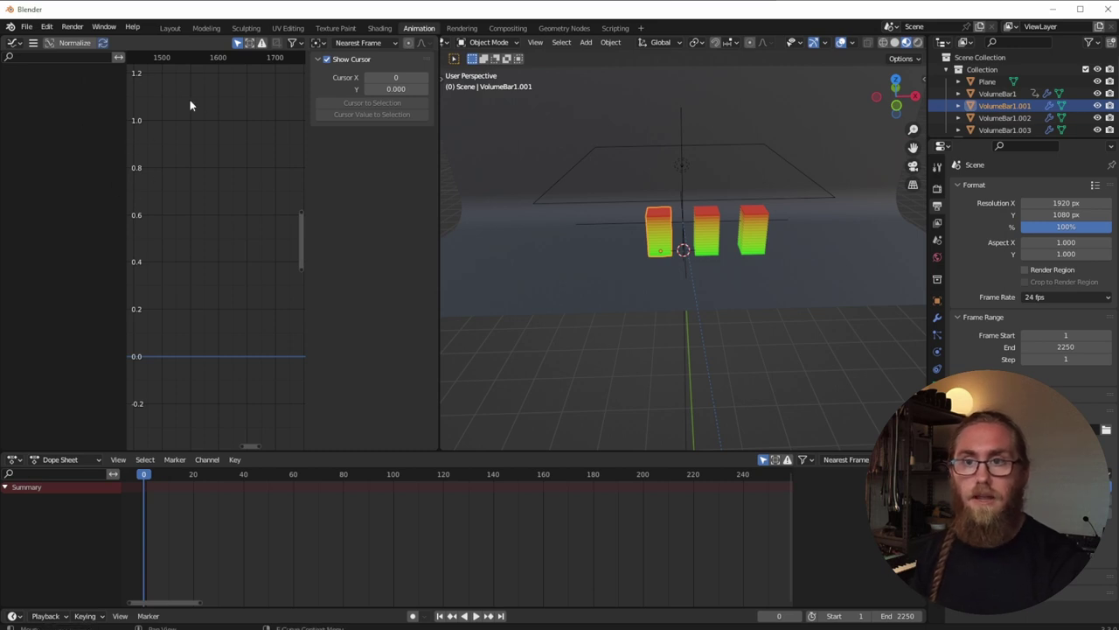
{"action": "key", "text": "q"}
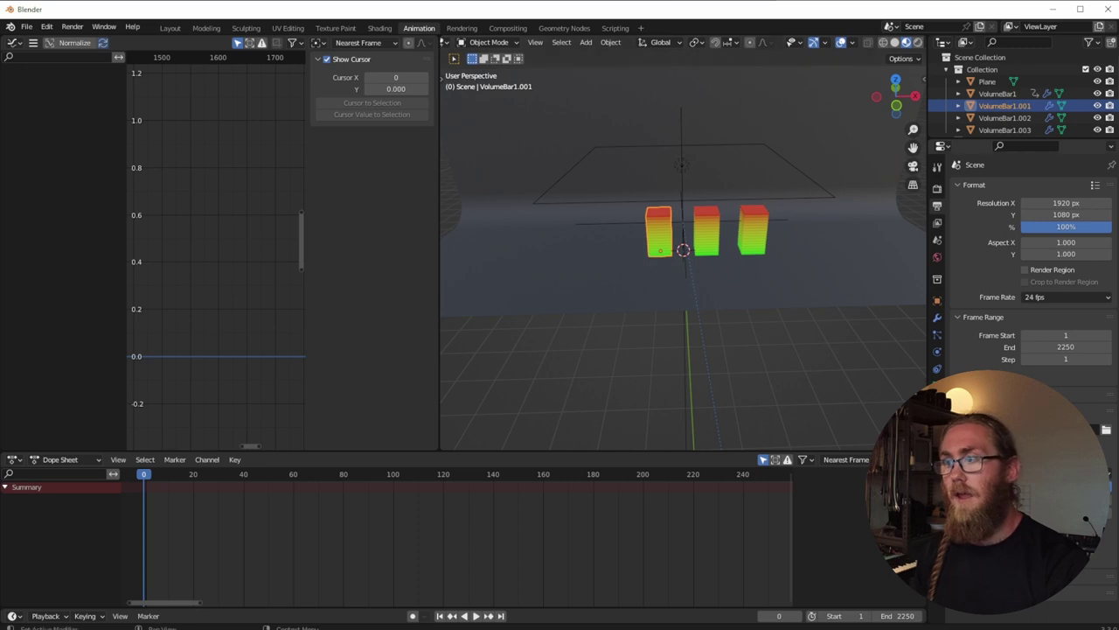
{"action": "left_click", "coordinate": [937, 316]}
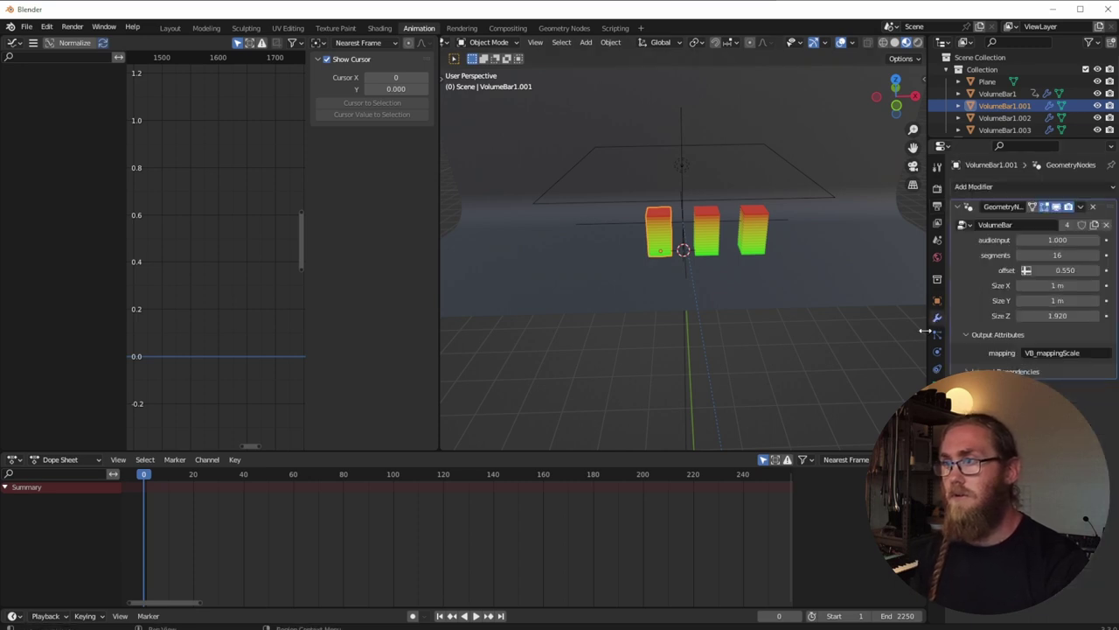
{"action": "key", "text": "i"}
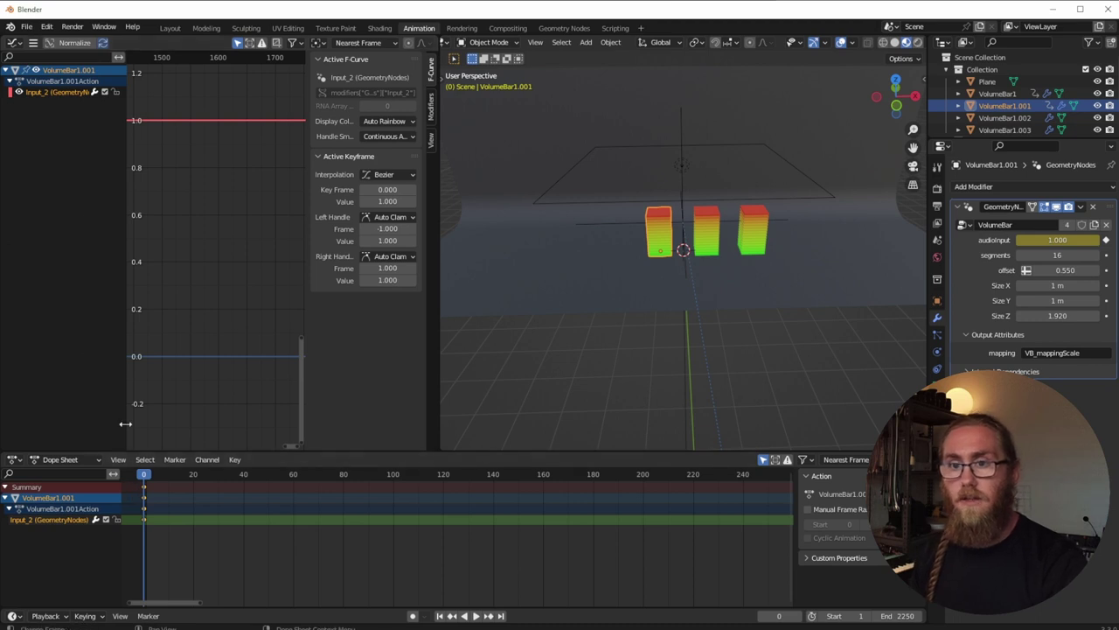
Bake the sound file track2.wav to the audioInput F-curve of VolumeBar1.001.
{"action": "key", "text": "q"}
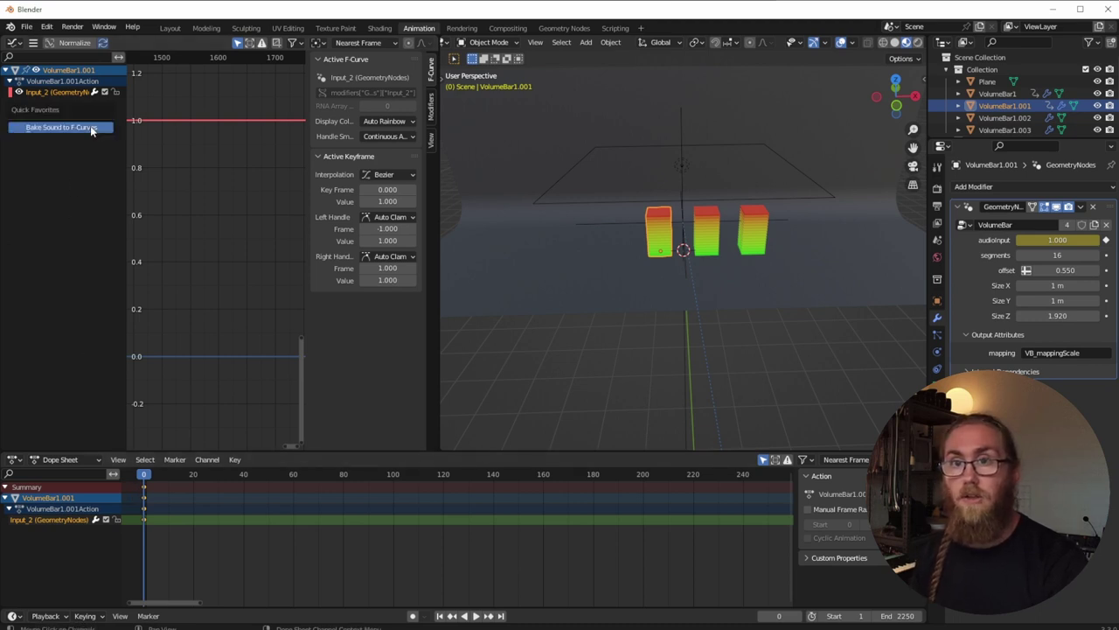
{"action": "left_click", "coordinate": [77, 128]}
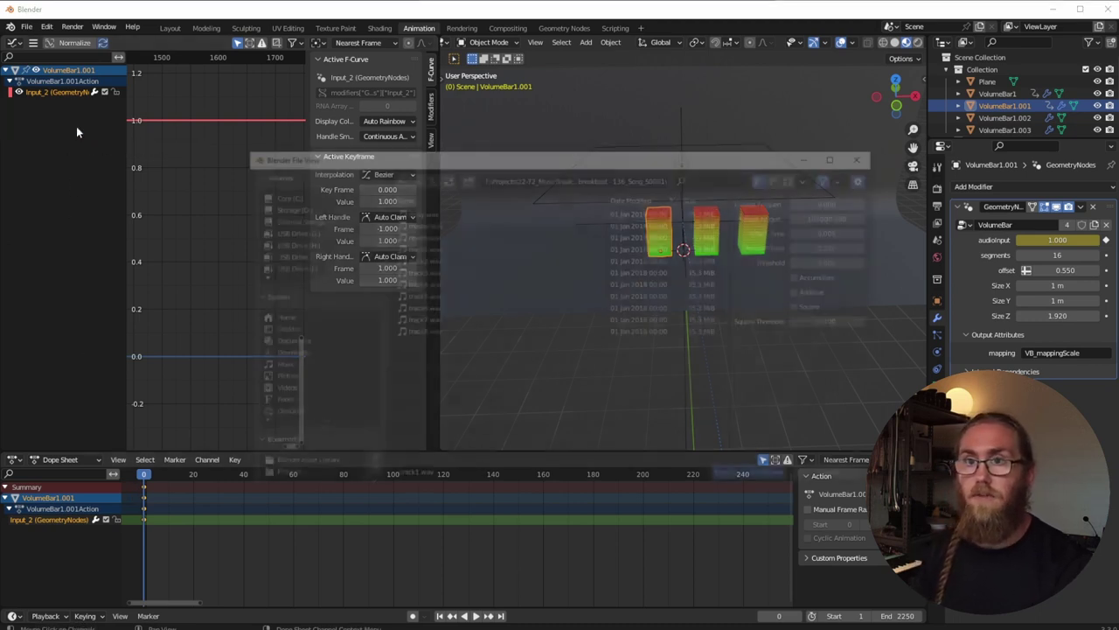
{"action": "left_click", "coordinate": [424, 258]}
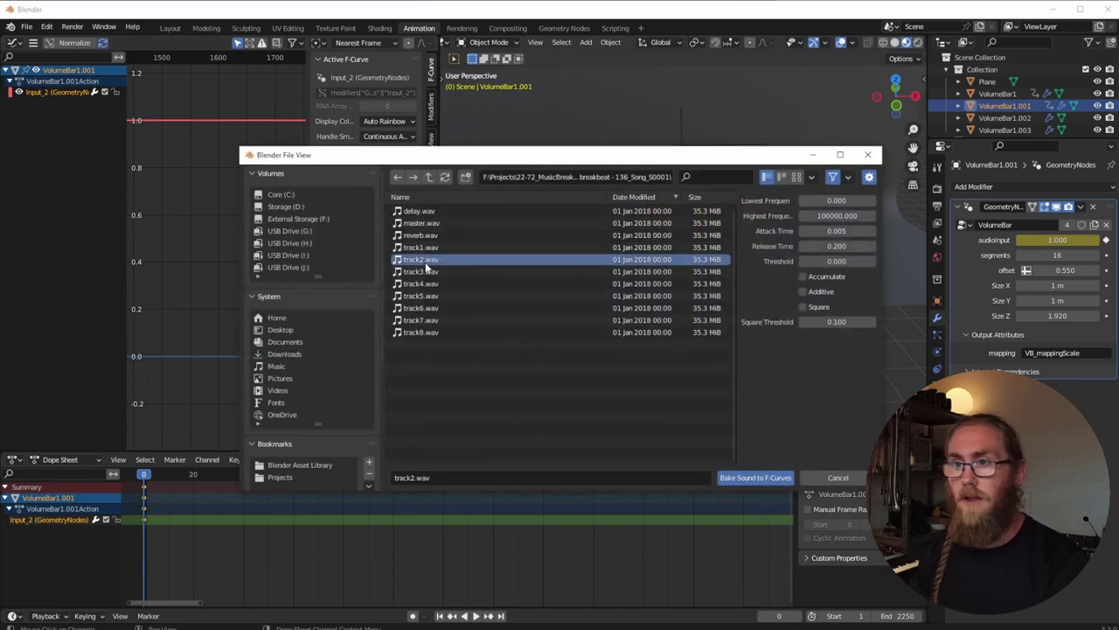
{"action": "left_click", "coordinate": [750, 478]}
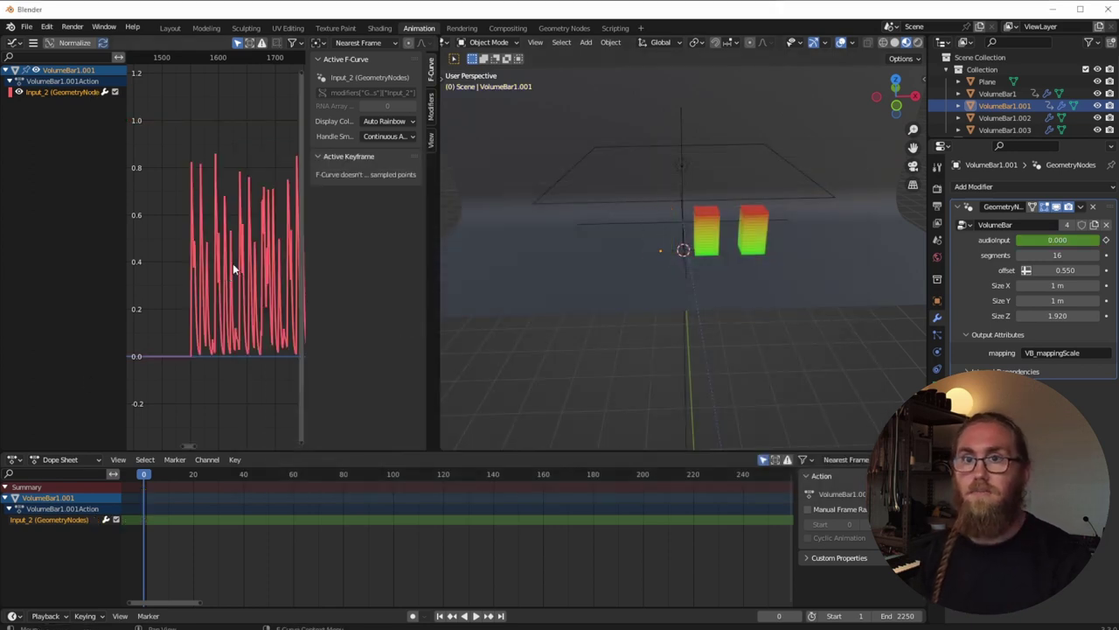
Keyframe the audioInput of VolumeBar1.002 at frame 0 and bake track3.wav to its F-curve.
{"action": "left_click", "coordinate": [708, 227]}
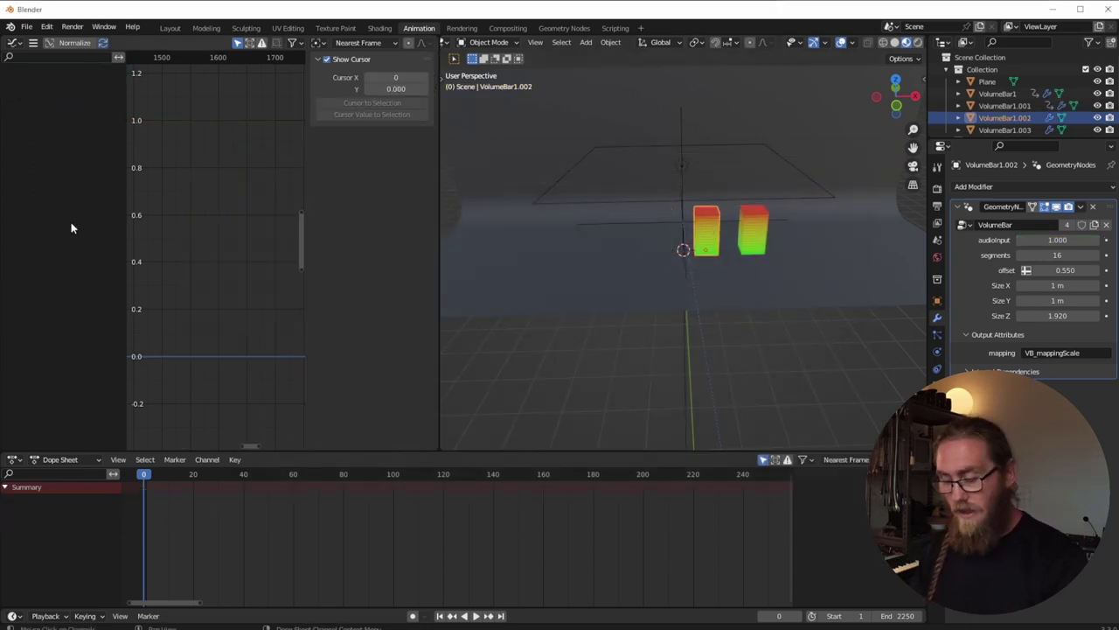
{"action": "key", "text": "q"}
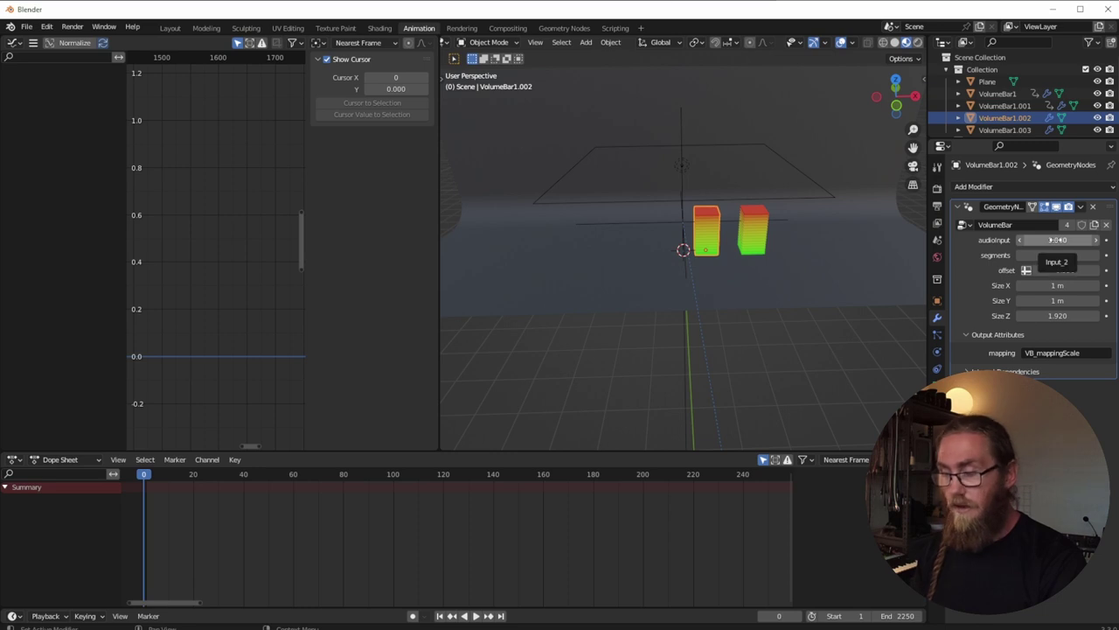
{"action": "key", "text": "i"}
{"action": "key", "text": "q"}
{"action": "left_click", "coordinate": [63, 145]}
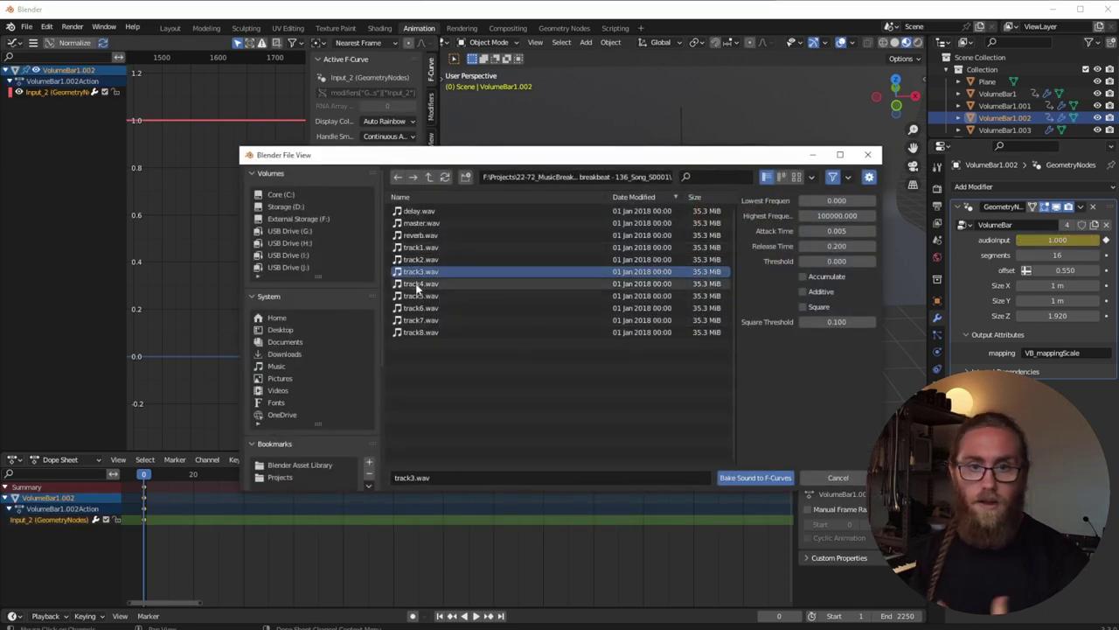
{"action": "left_click", "coordinate": [755, 477]}
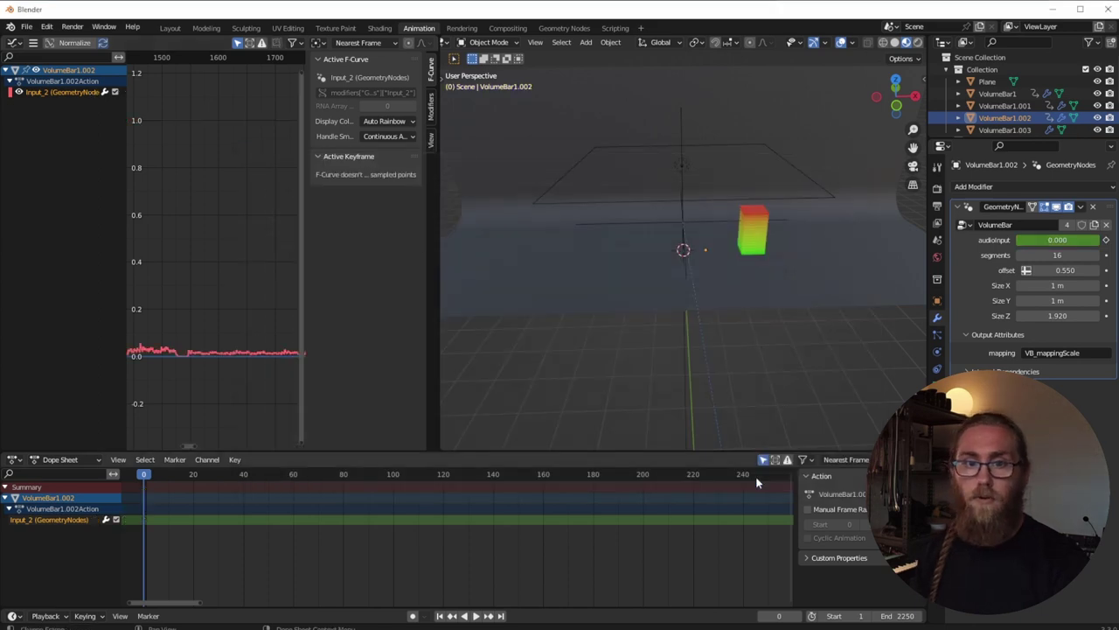
Select VolumeBar1.003 and keyframe its audioInput value of 1.000 at frame 0.
{"action": "left_click", "coordinate": [759, 226]}
{"action": "double_click", "coordinate": [1048, 239]}
{"action": "key", "text": "BackSpace"}
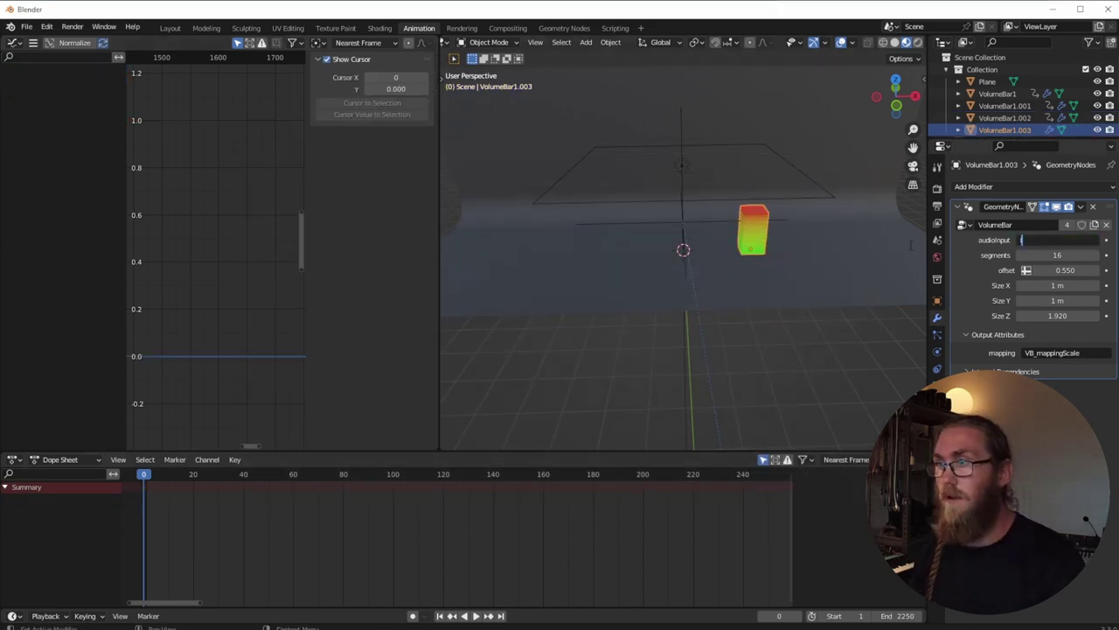
{"action": "key", "text": "ctrl+v"}
{"action": "key", "text": "Return"}
{"action": "key", "text": "i"}
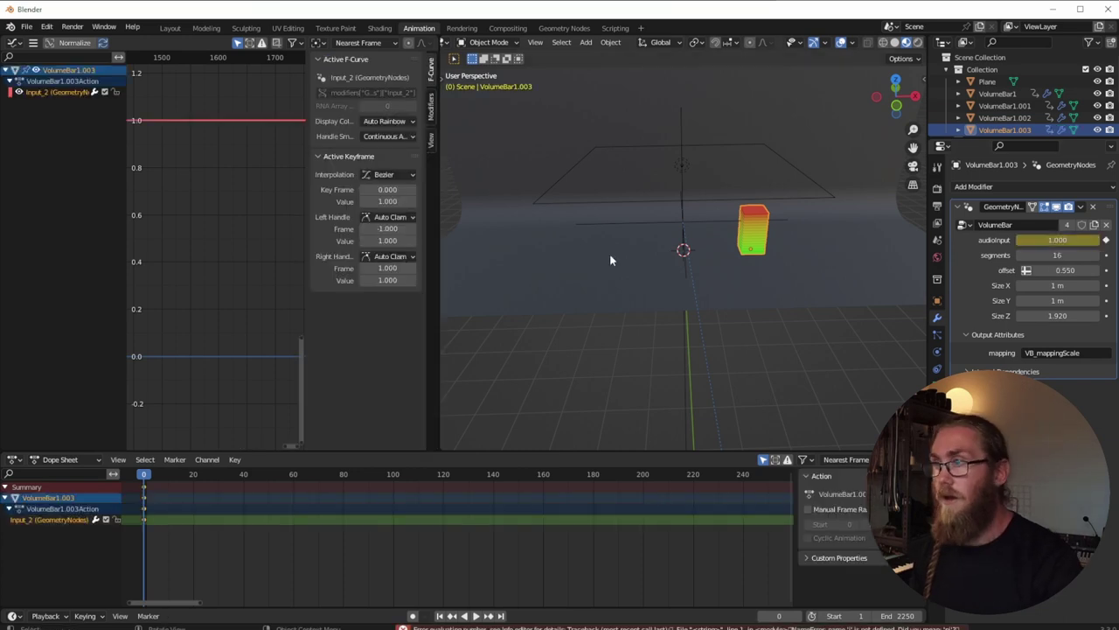
Bake the sound file track4.wav to the audioInput F-curve of VolumeBar1.003.
{"action": "key", "text": "F3"}
{"action": "left_click", "coordinate": [74, 151]}
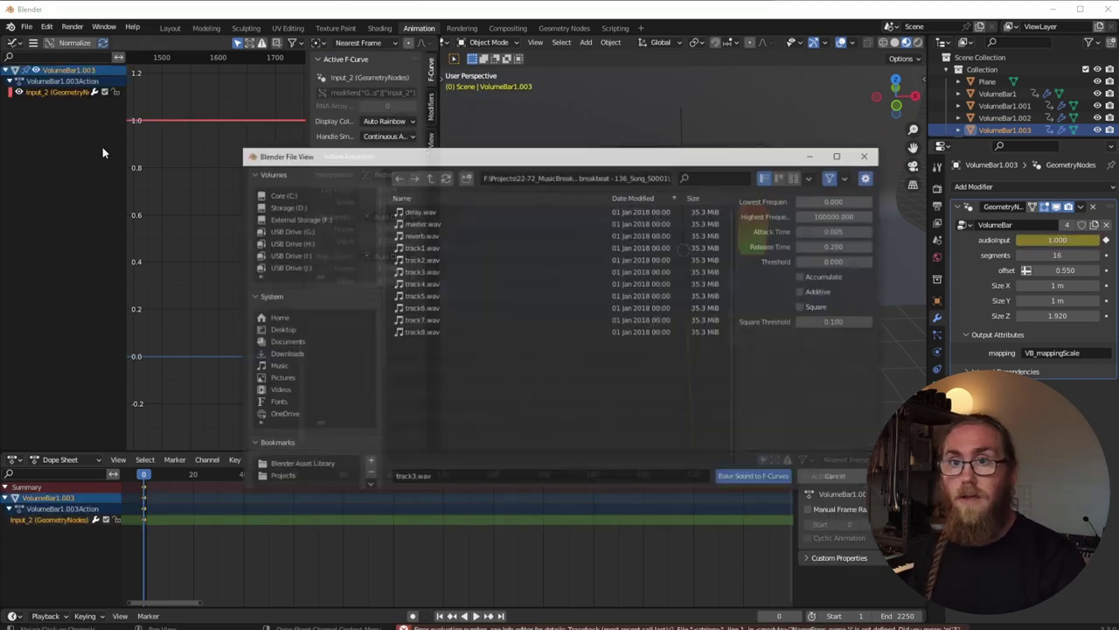
{"action": "left_click", "coordinate": [424, 284]}
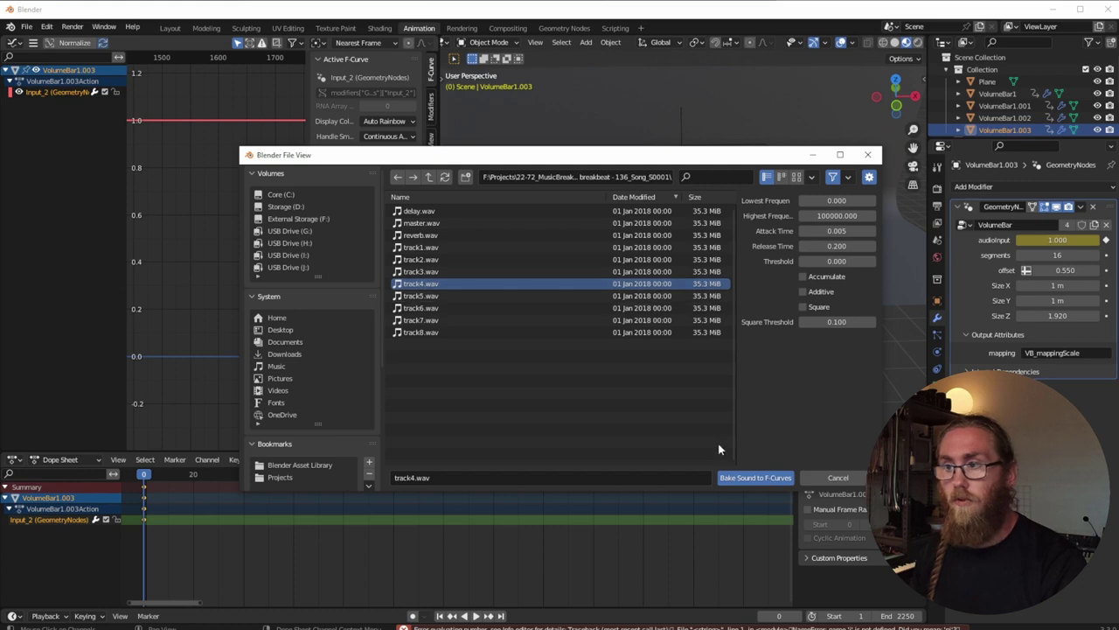
{"action": "left_click", "coordinate": [753, 477]}
Examine VolumeBar1.003's baked curve, move the playhead to about frame 1611, and play the animation to watch all the bars.
{"action": "scroll", "coordinate": [206, 251], "scroll_direction": "down", "scroll_amount": 5}
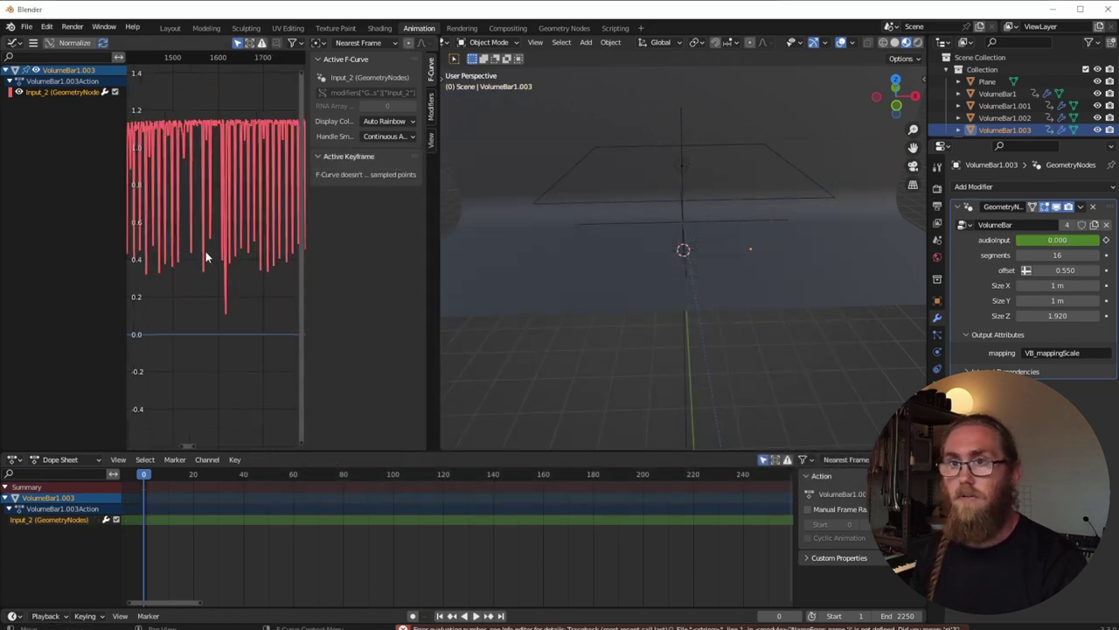
{"action": "scroll", "coordinate": [198, 240], "scroll_direction": "up", "scroll_amount": 6}
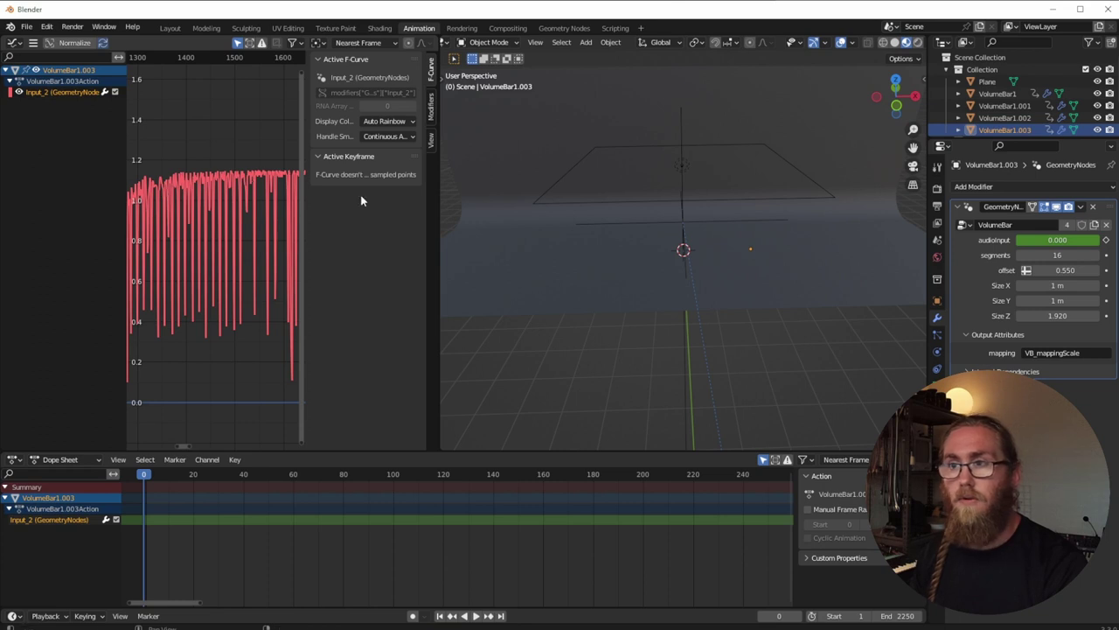
{"action": "left_click_drag", "start_coordinate": [235, 58], "coordinate": [289, 78]}
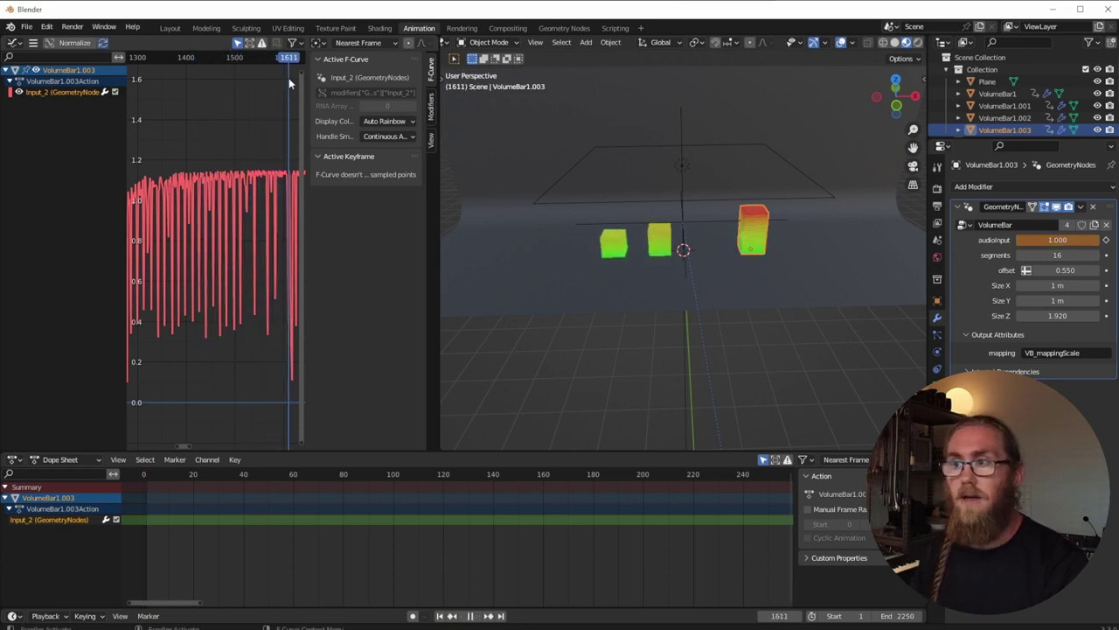
{"action": "scroll", "coordinate": [280, 208], "scroll_direction": "down", "scroll_amount": 7}
{"action": "scroll", "coordinate": [266, 219], "scroll_direction": "down", "scroll_amount": 4}
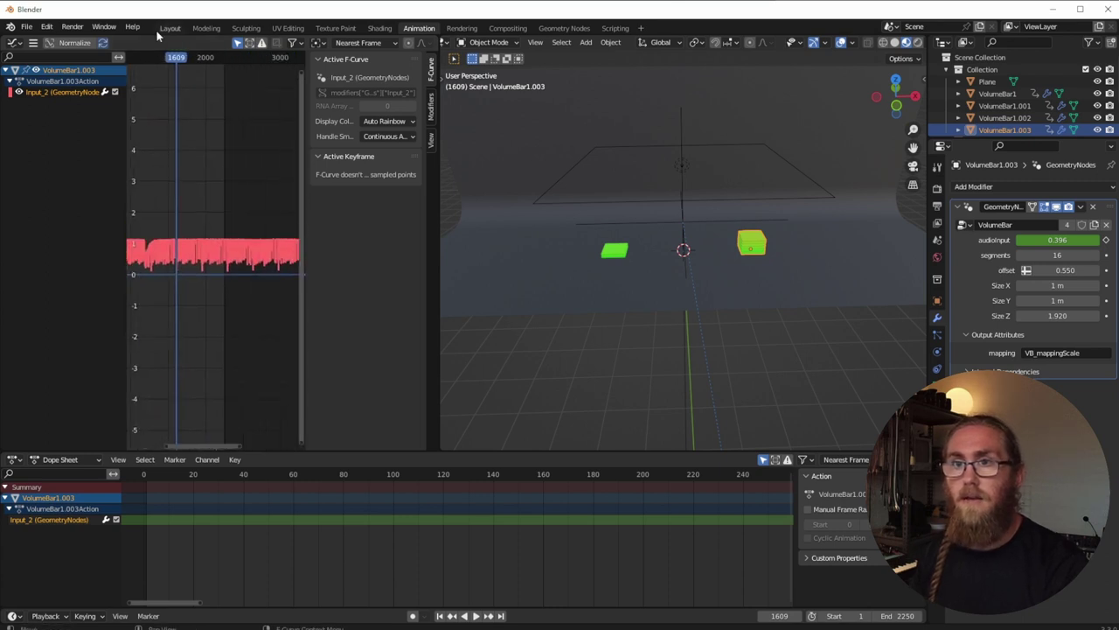
{"action": "key", "text": "space"}
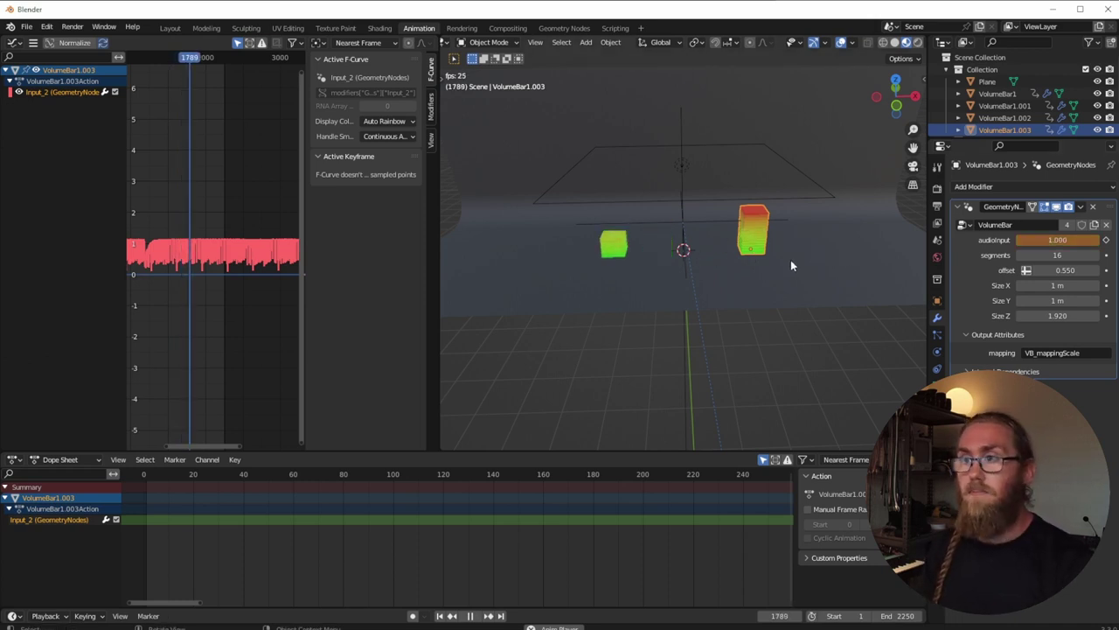
{"action": "key", "text": "space"}
View the bars from an angle and scrub the animation back to frame 785 to compare their heights.
{"action": "middle_click_drag", "start_coordinate": [689, 408], "coordinate": [546, 315]}
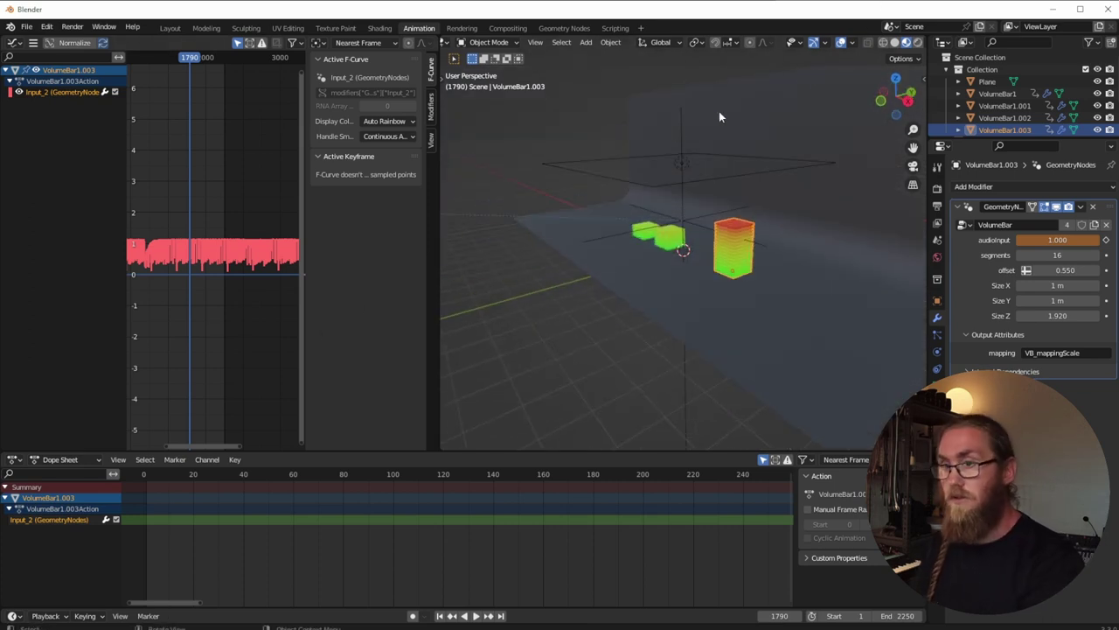
{"action": "left_click_drag", "start_coordinate": [190, 56], "coordinate": [116, 55]}
{"action": "middle_click_drag", "start_coordinate": [696, 229], "coordinate": [739, 234]}
{"action": "middle_click_drag", "start_coordinate": [201, 141], "coordinate": [297, 138]}
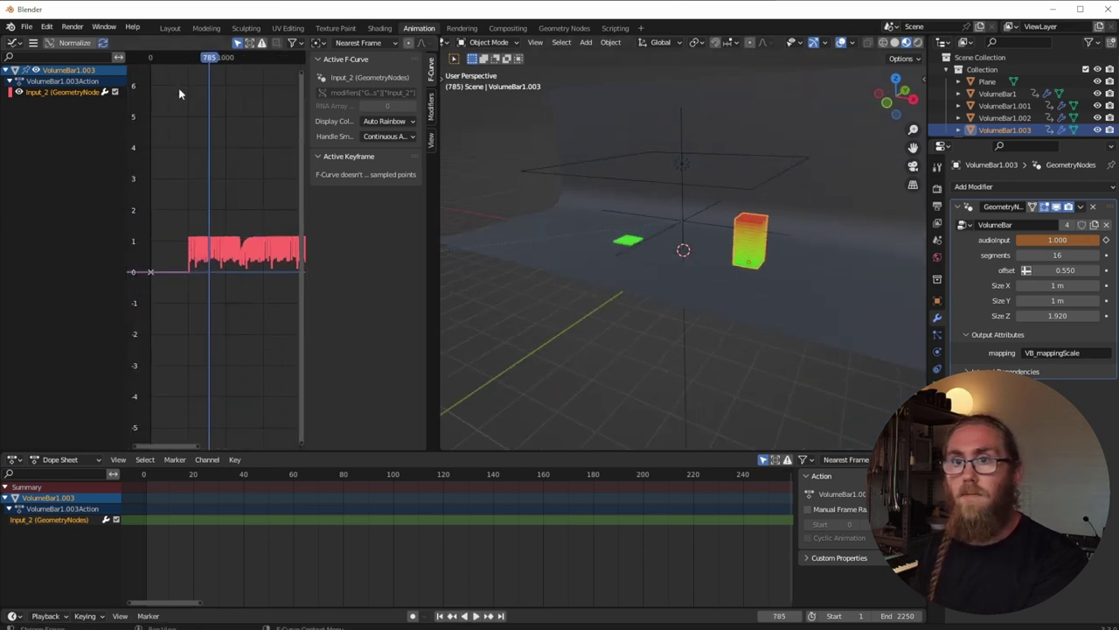
Select VolumeBar1.002, move the playhead to frame 1479, and examine its baked curve up close.
{"action": "left_click", "coordinate": [1006, 118]}
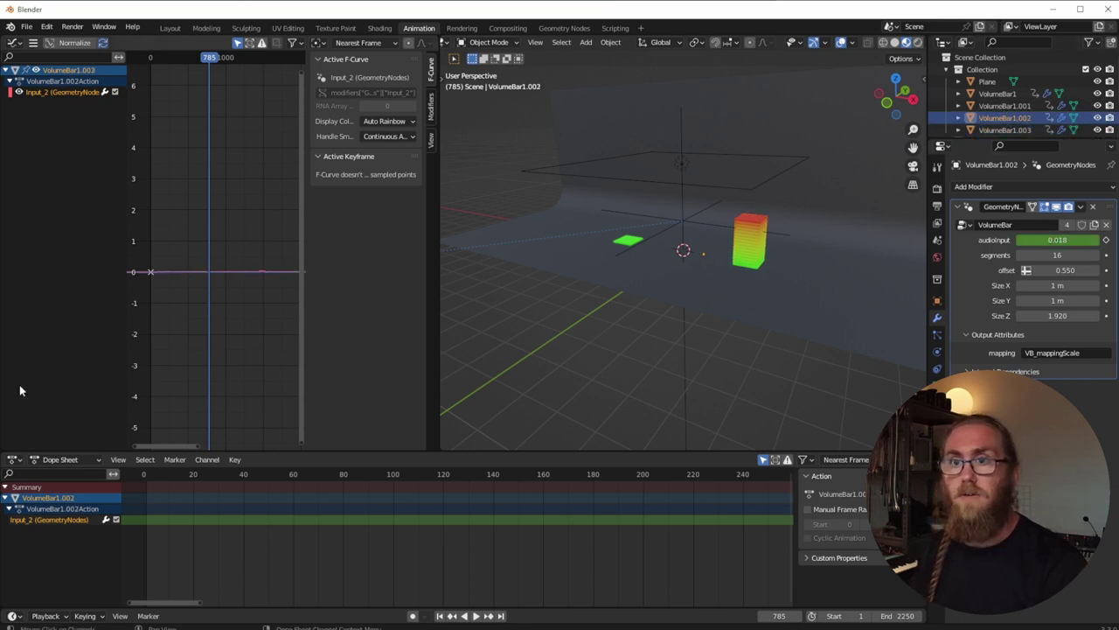
{"action": "left_click_drag", "start_coordinate": [210, 66], "coordinate": [261, 148]}
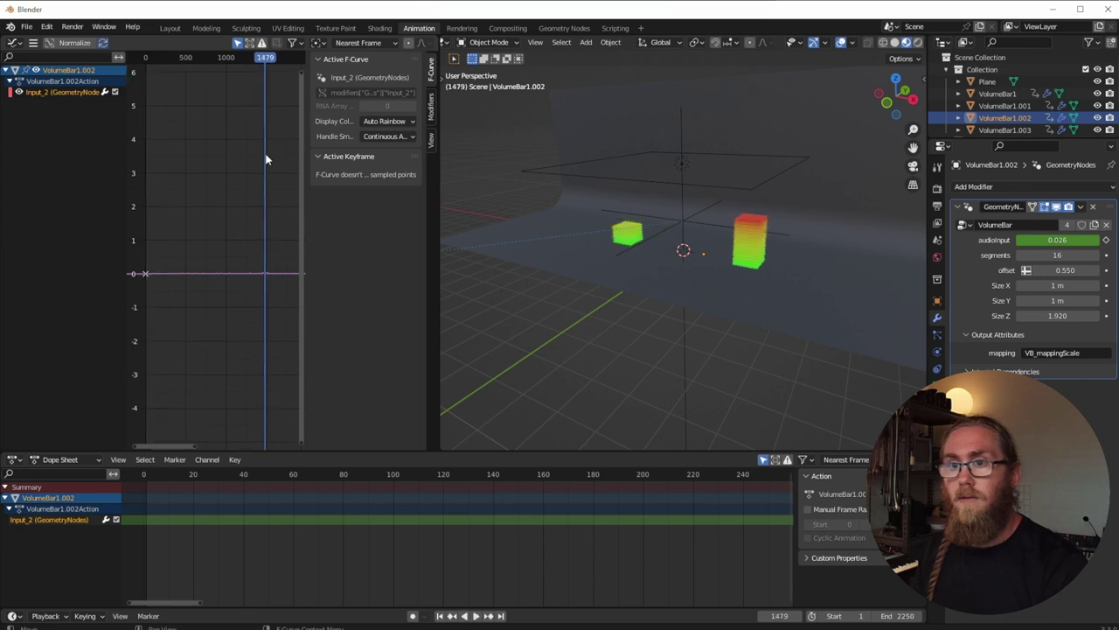
{"action": "scroll", "coordinate": [288, 292], "scroll_direction": "up", "scroll_amount": 5}
{"action": "scroll", "coordinate": [277, 319], "scroll_direction": "up", "scroll_amount": 6}
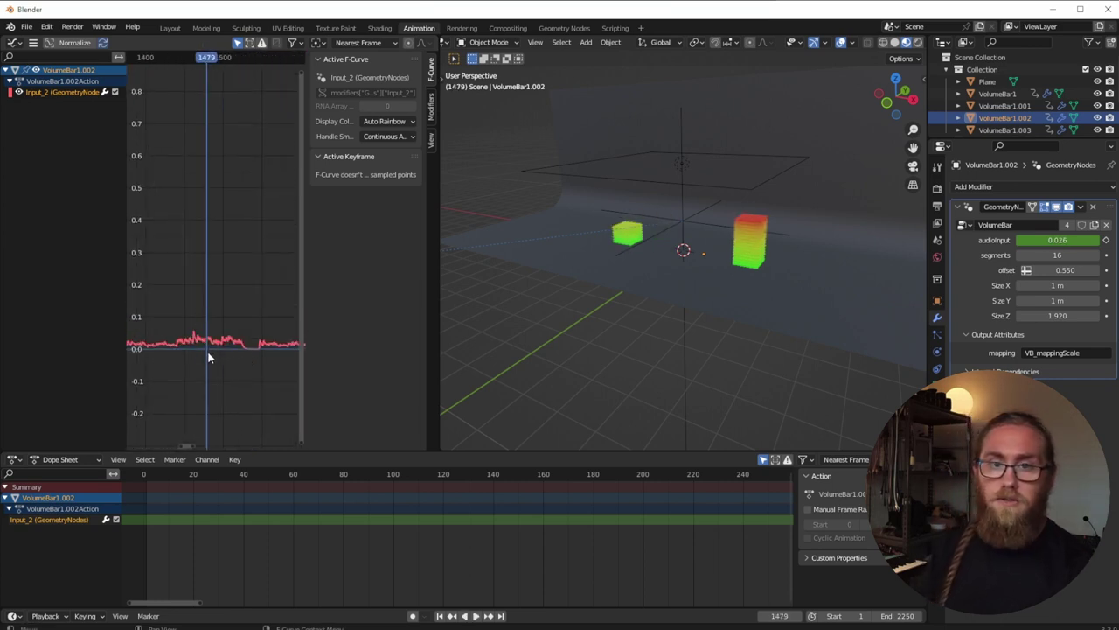
Add an Envelope modifier to VolumeBar1.002's audioInput F-curve and give it a control point at frame 0.
{"action": "left_click", "coordinate": [432, 112]}
{"action": "left_click", "coordinate": [349, 61]}
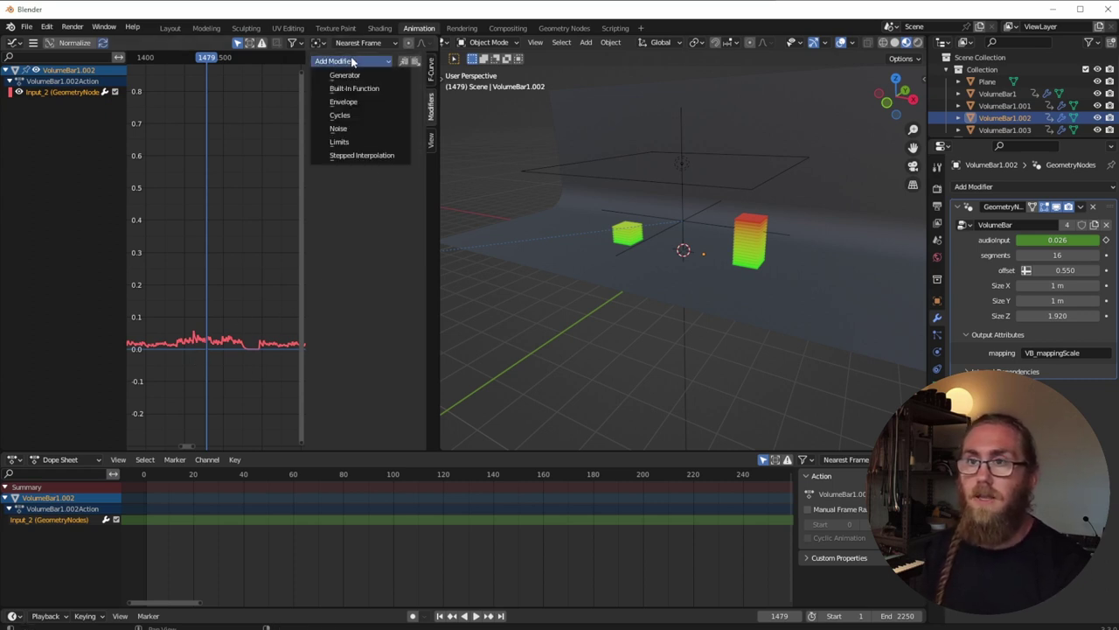
{"action": "left_click", "coordinate": [345, 104]}
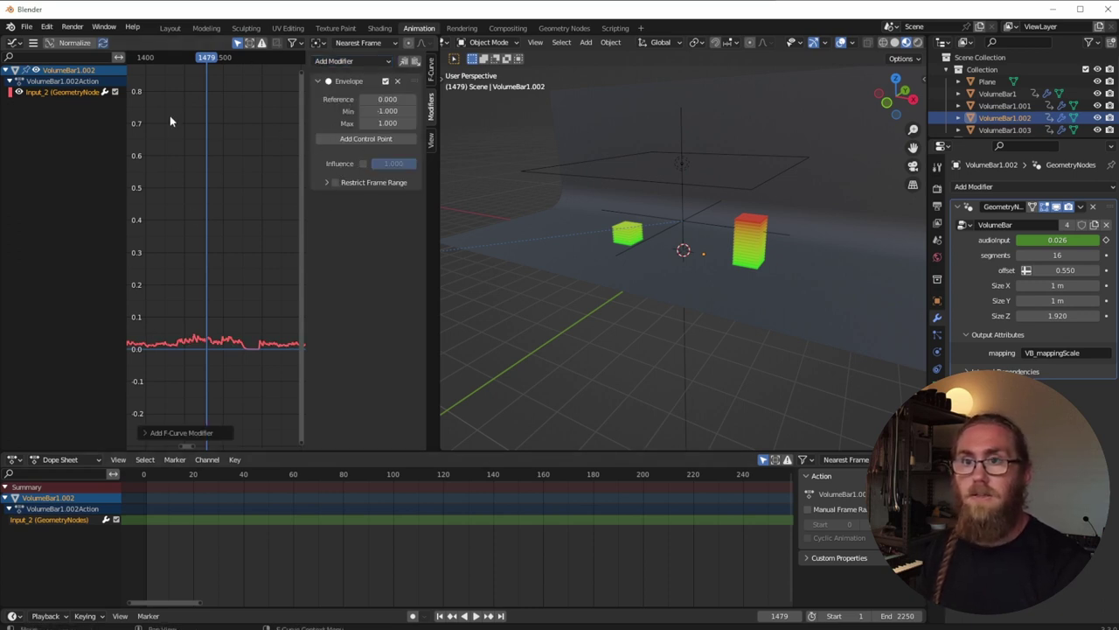
{"action": "left_click", "coordinate": [128, 473]}
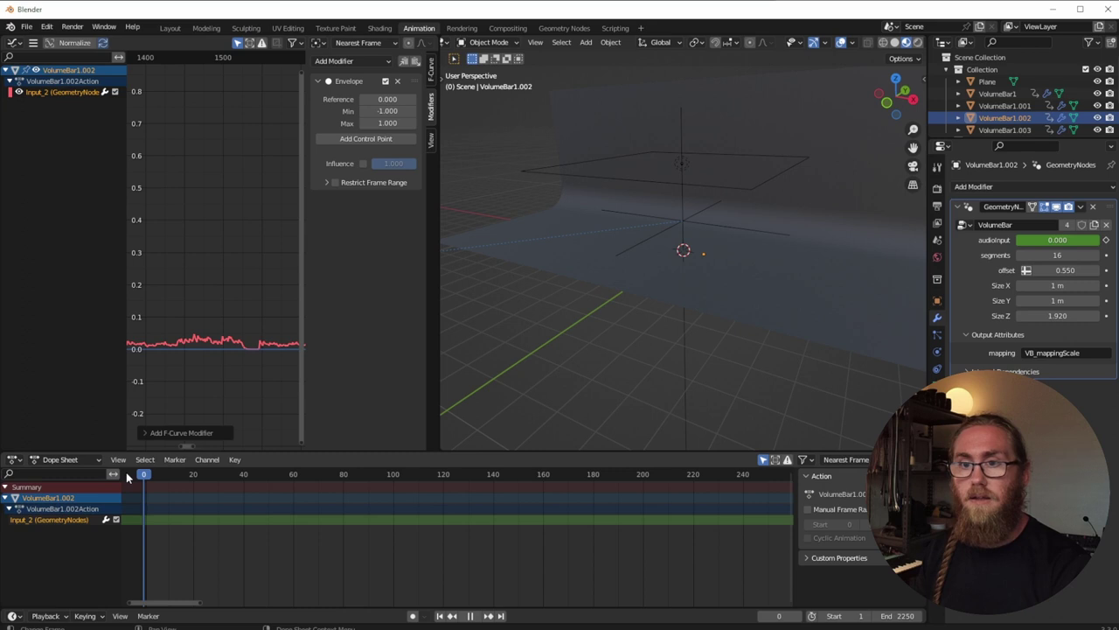
{"action": "left_click", "coordinate": [356, 138]}
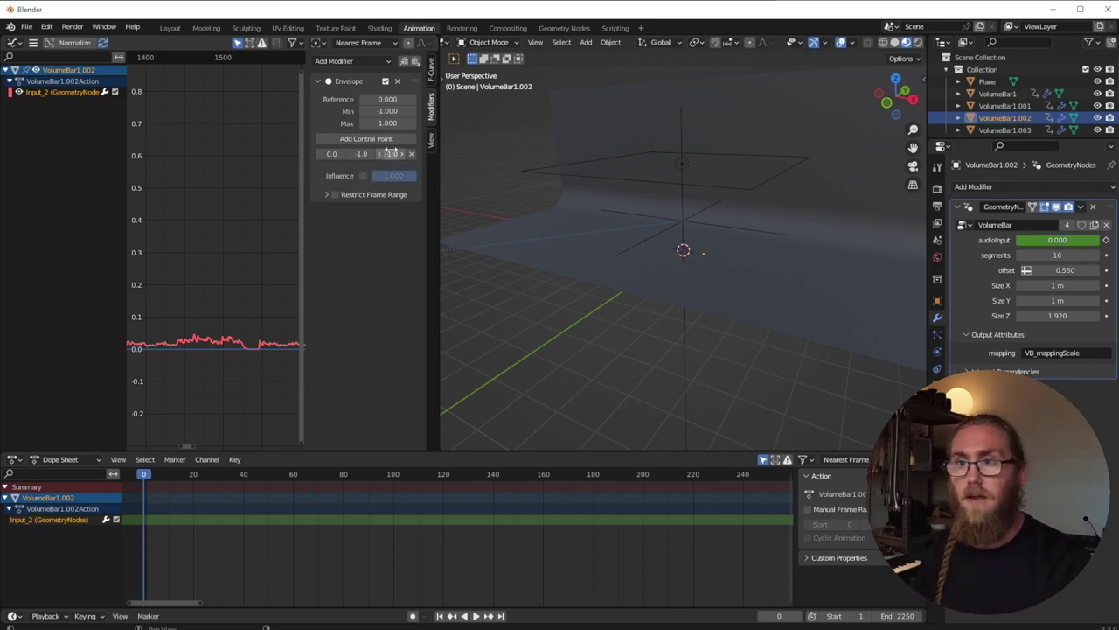
Set the envelope control point's minimum to -2.0 and maximum to 2.0, and scrub to frame 1485 to check the bar.
{"action": "key", "text": "Tab"}
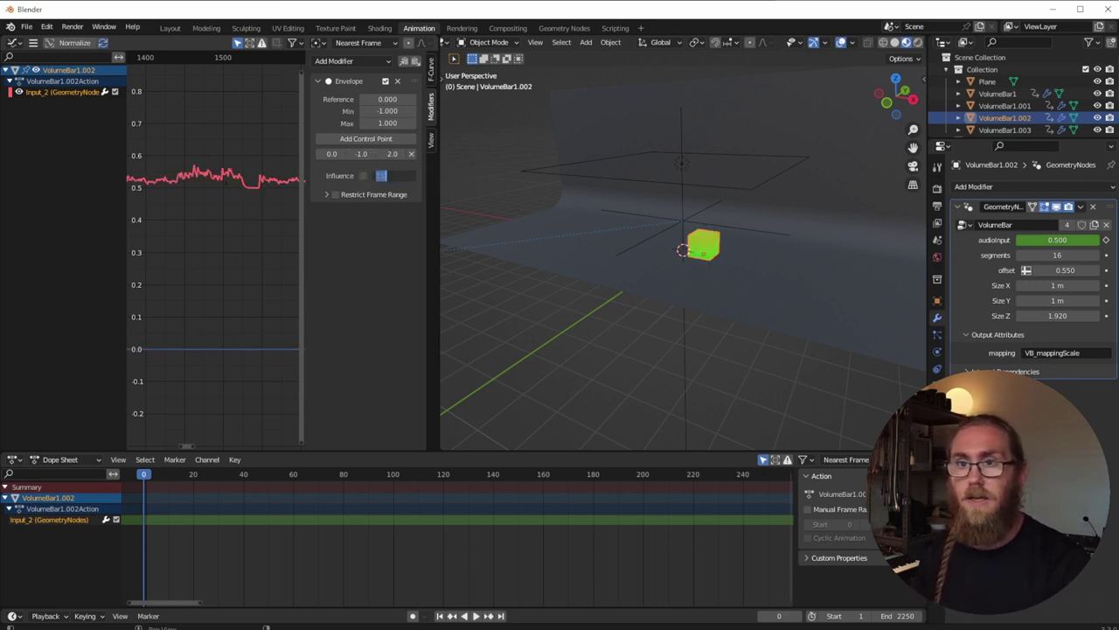
{"action": "key", "text": "Escape"}
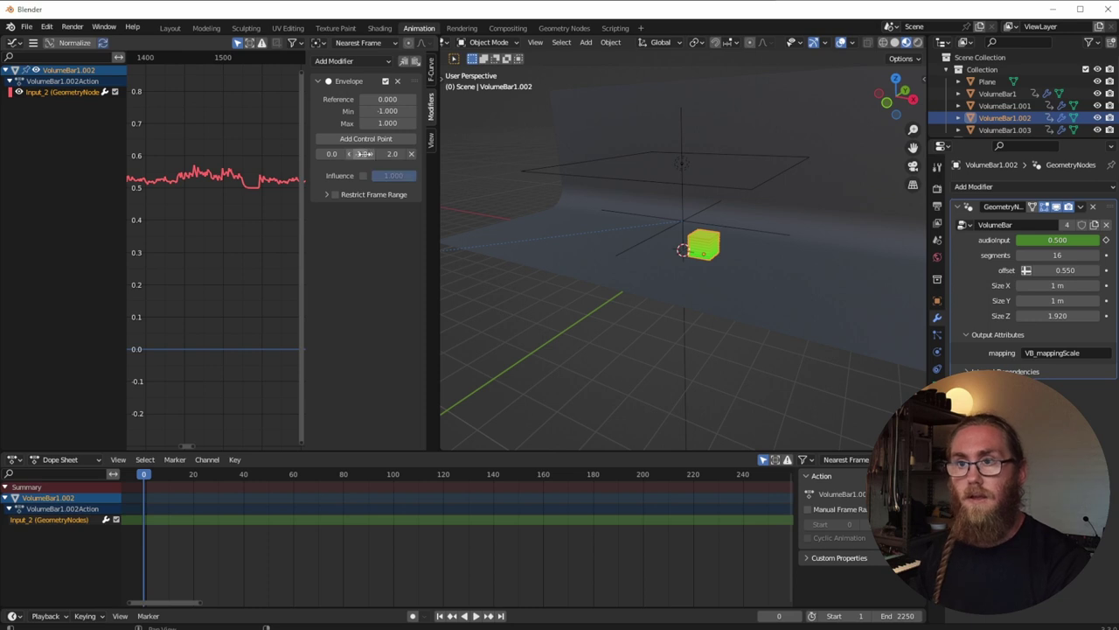
{"action": "left_click", "coordinate": [361, 154]}
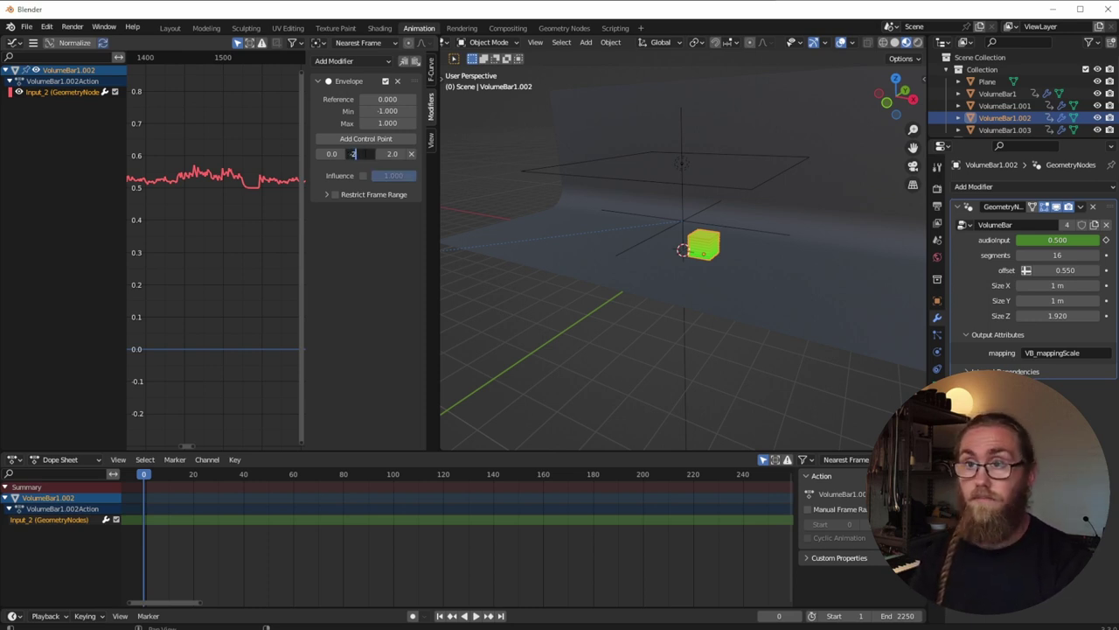
{"action": "type", "text": "-2"}
{"action": "key", "text": "Return"}
{"action": "left_click_drag", "start_coordinate": [164, 54], "coordinate": [212, 54]}
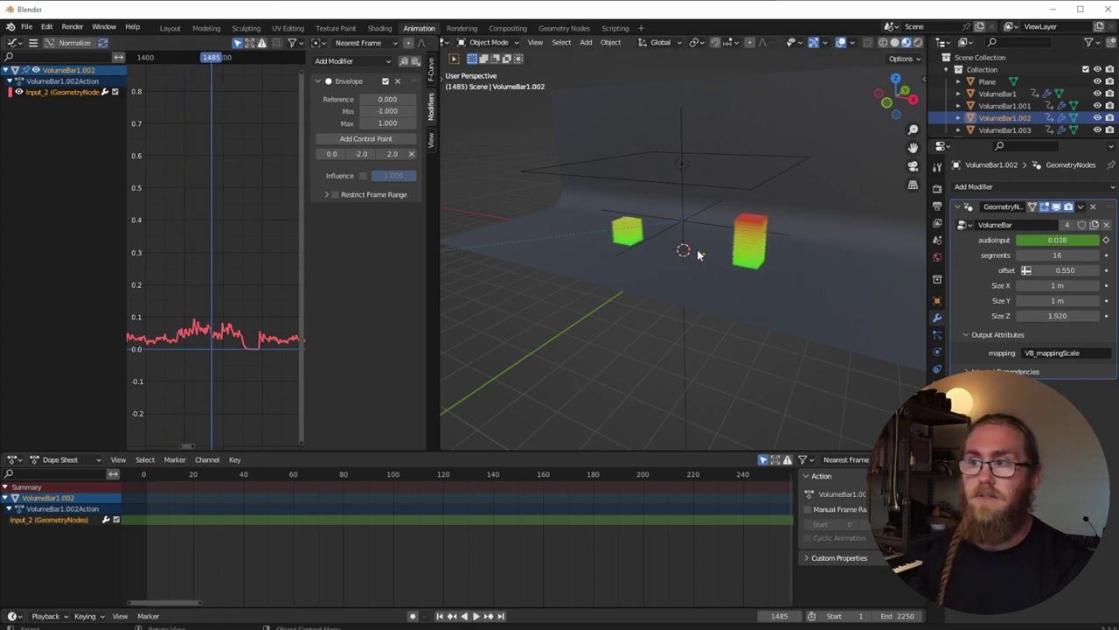
Set the envelope control point's maximum to 4.0 and minimum to -4.0 for VolumeBar1.002's curve.
{"action": "left_click", "coordinate": [392, 154]}
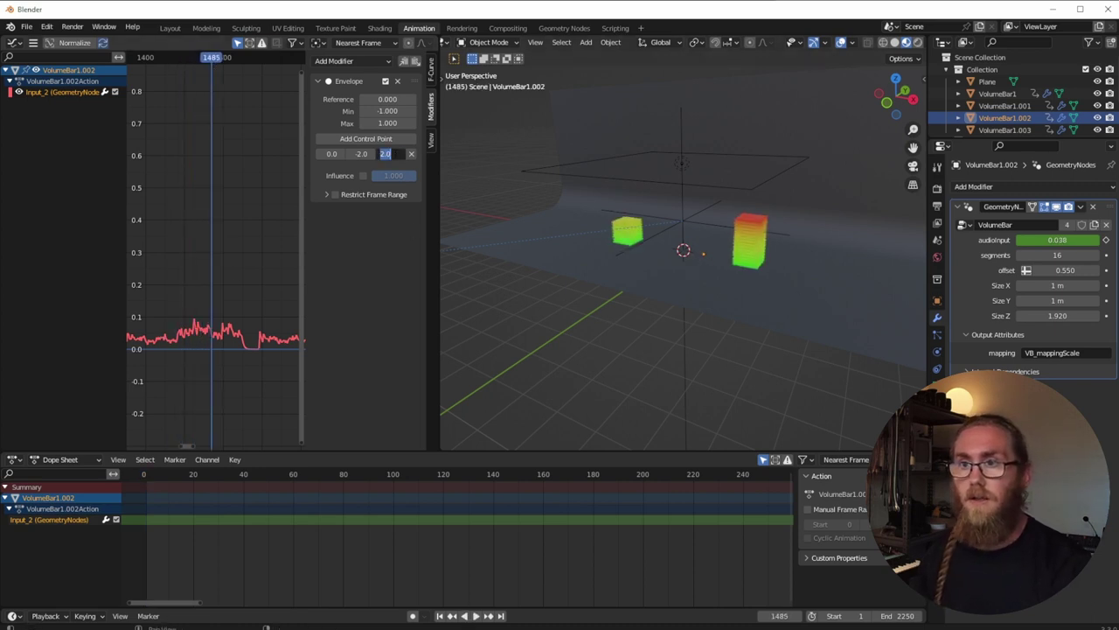
{"action": "type", "text": "4"}
{"action": "key", "text": "Return"}
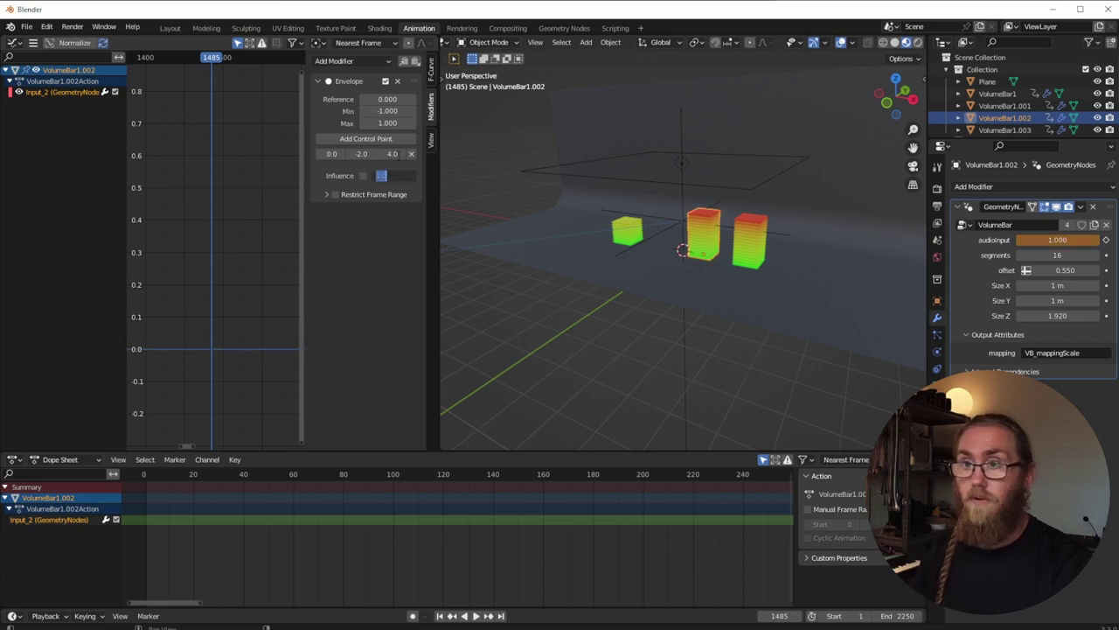
{"action": "left_click", "coordinate": [359, 154]}
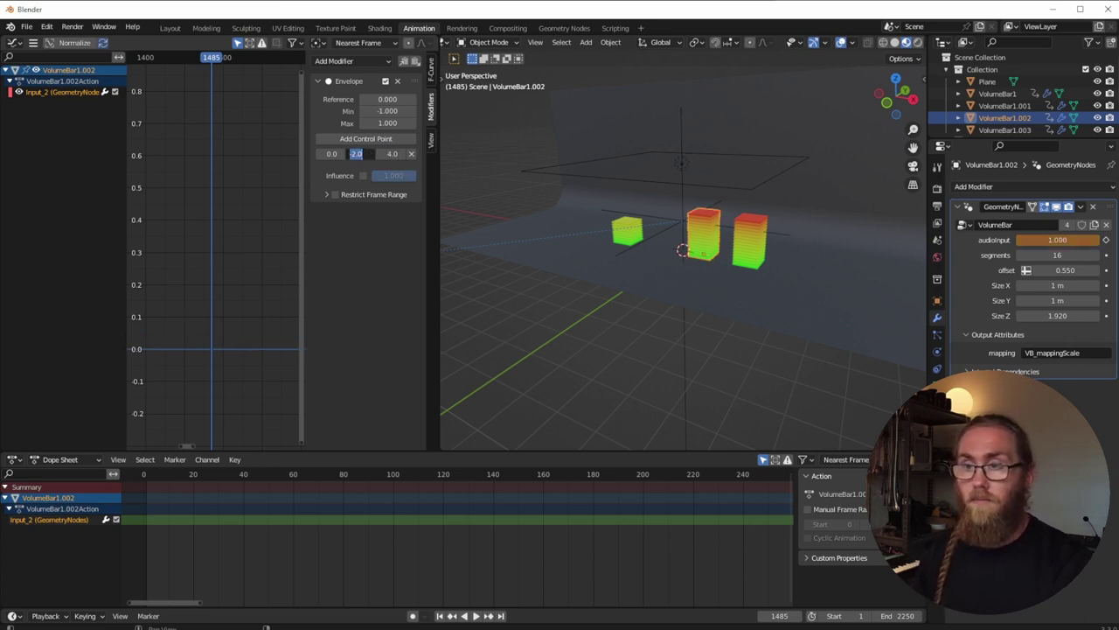
{"action": "type", "text": "0"}
{"action": "key", "text": "Return"}
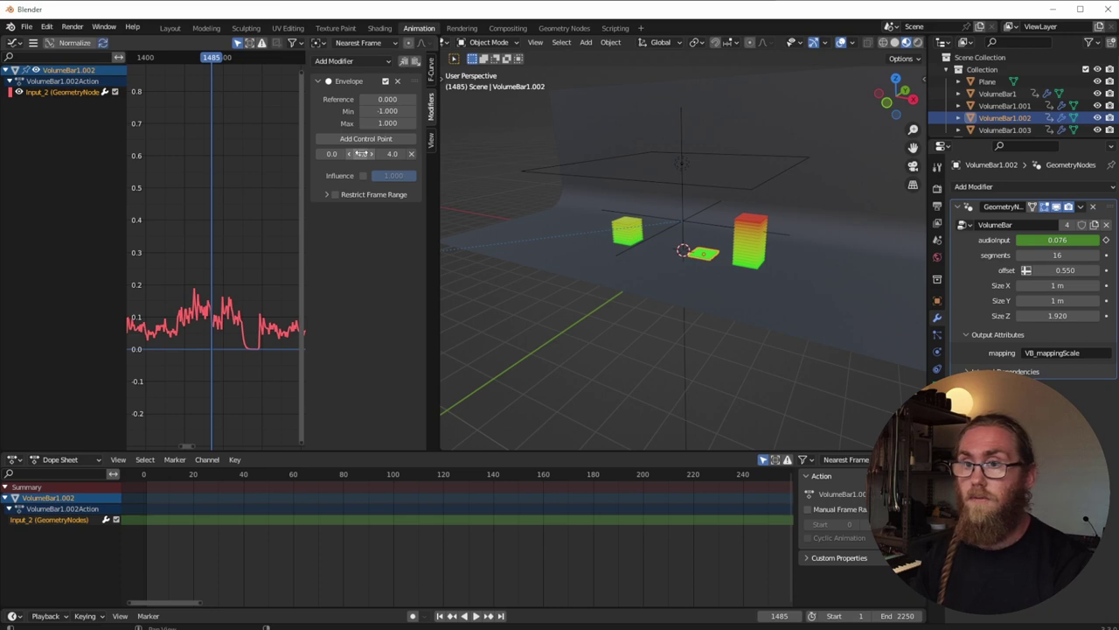
Scrub the animation to frame 1589 to check the bar heights and render that frame.
{"action": "left_click_drag", "start_coordinate": [213, 54], "coordinate": [282, 77]}
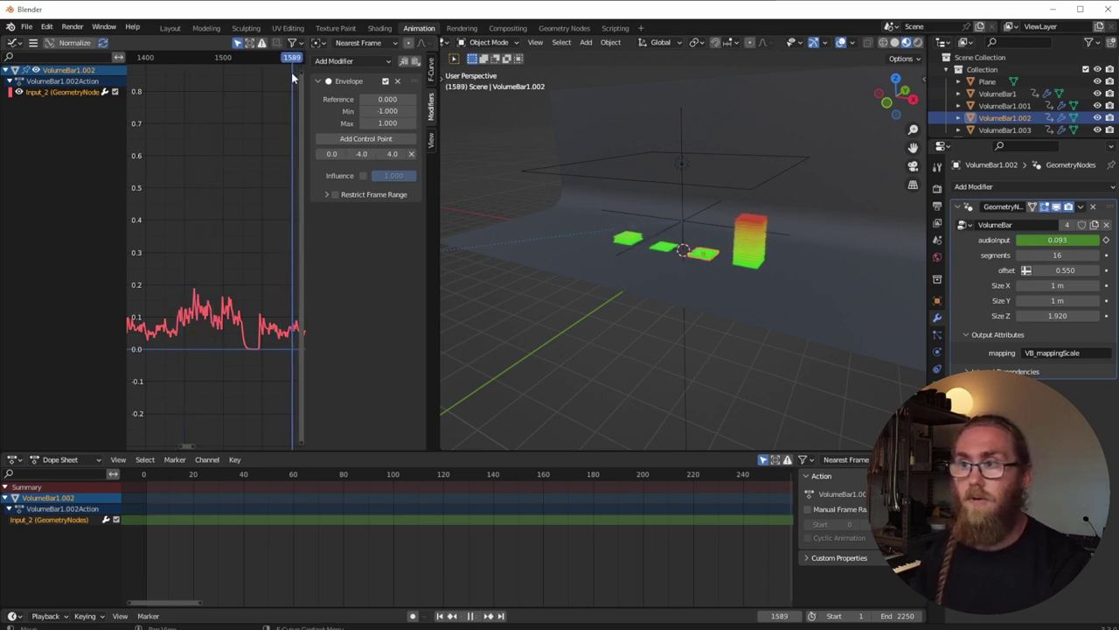
{"action": "key", "text": "space"}
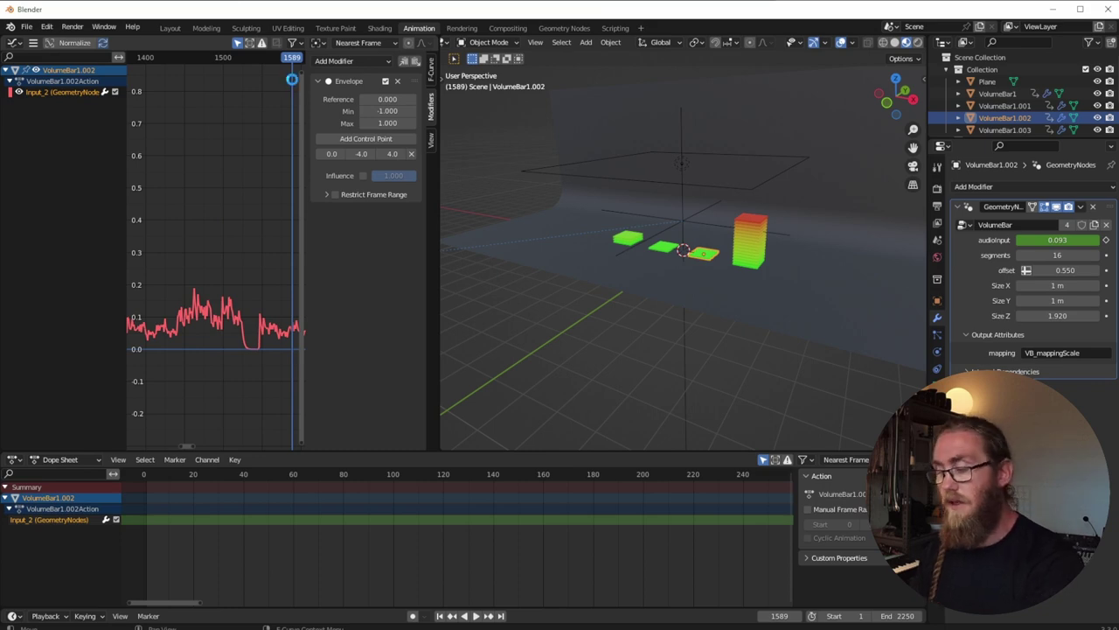
{"action": "key", "text": "F12"}
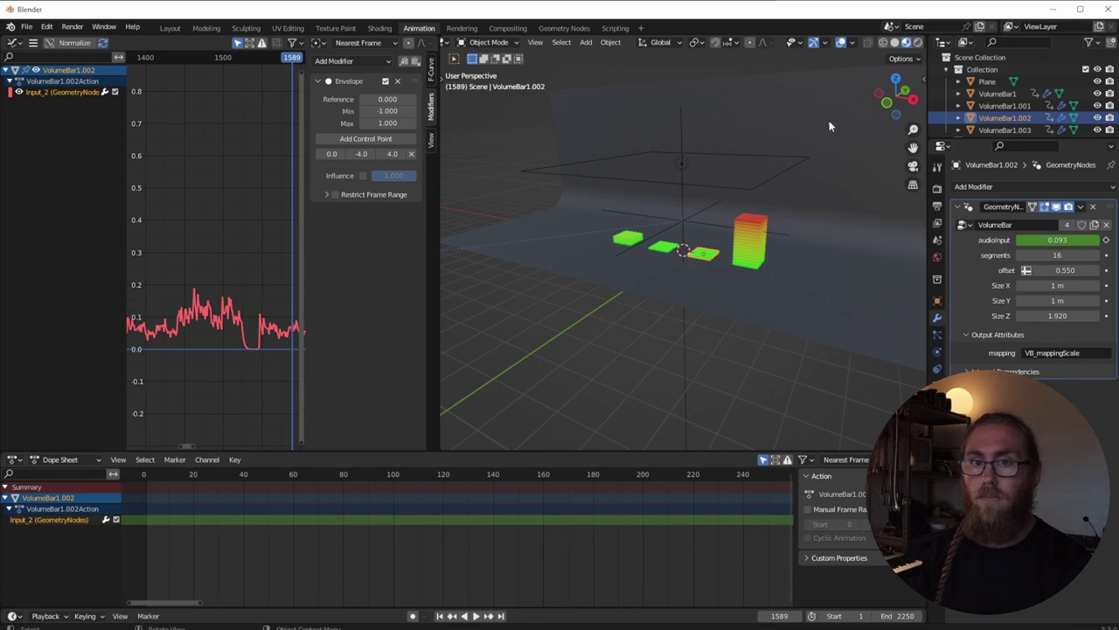
Try the Cycles render engine and render the current frame with it for comparison.
{"action": "left_click", "coordinate": [938, 190]}
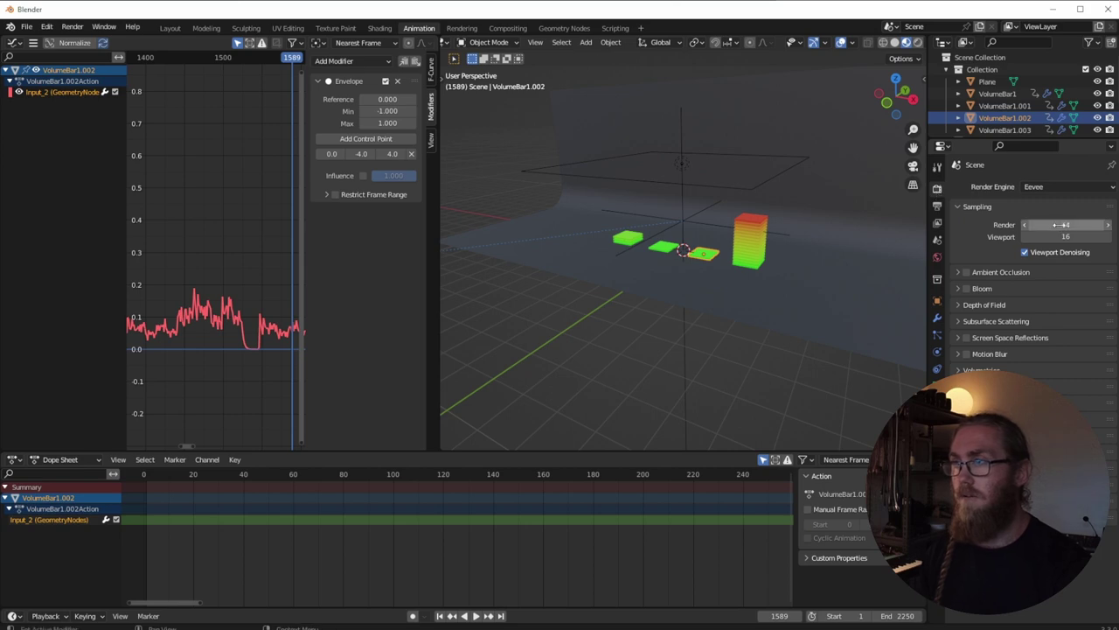
{"action": "left_click", "coordinate": [1042, 187]}
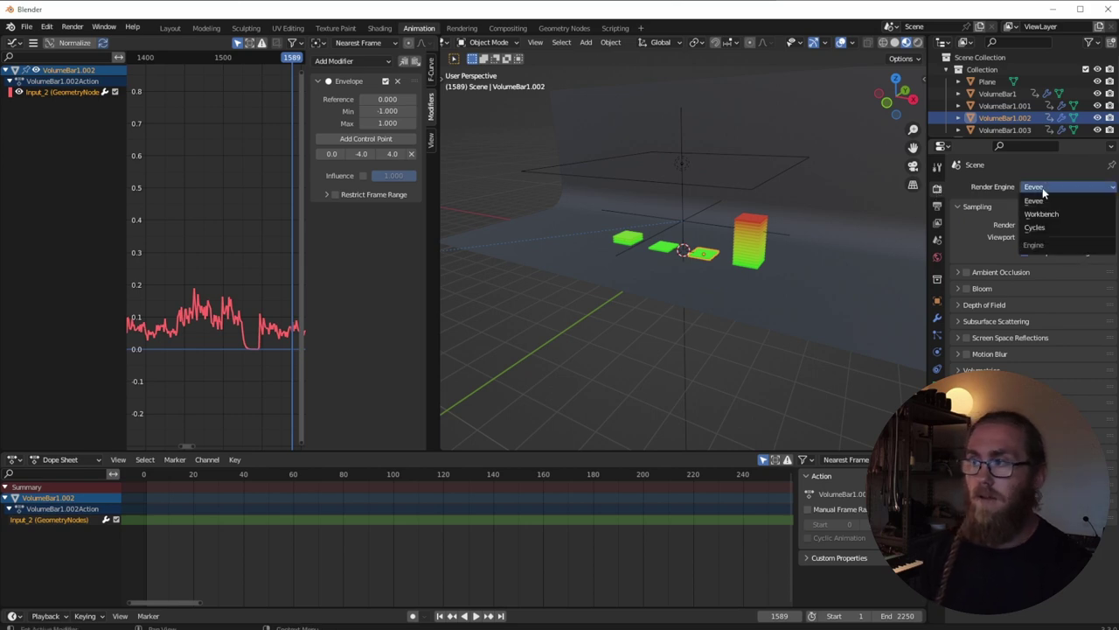
{"action": "left_click", "coordinate": [1067, 229]}
{"action": "key", "text": "F12"}
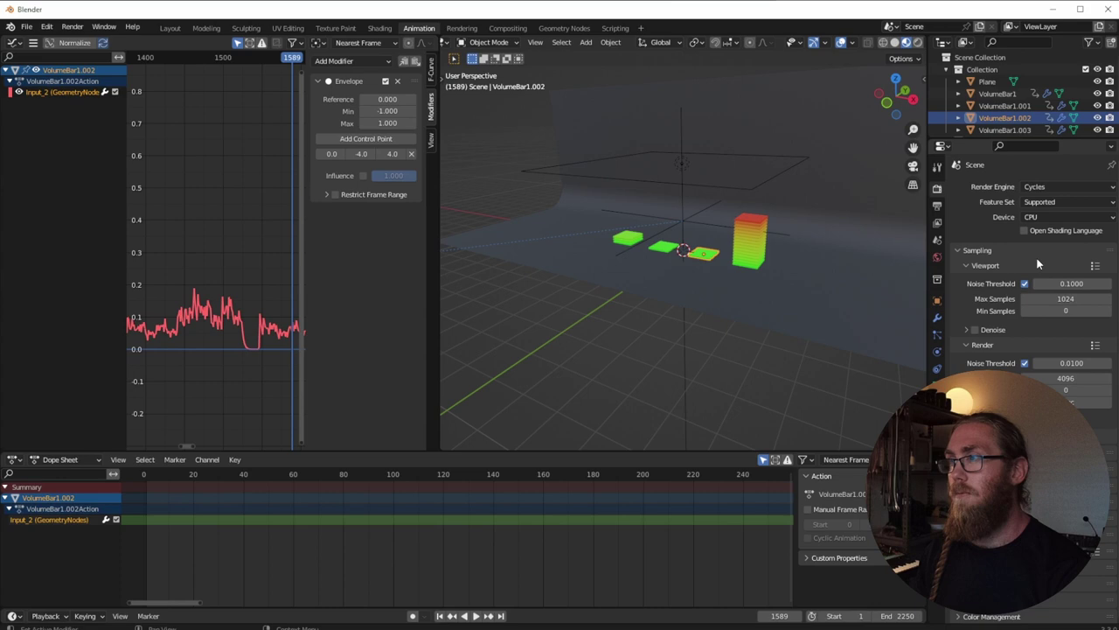
Set the render engine back to Eevee, render the current frame, and close the render result.
{"action": "left_click", "coordinate": [1049, 186]}
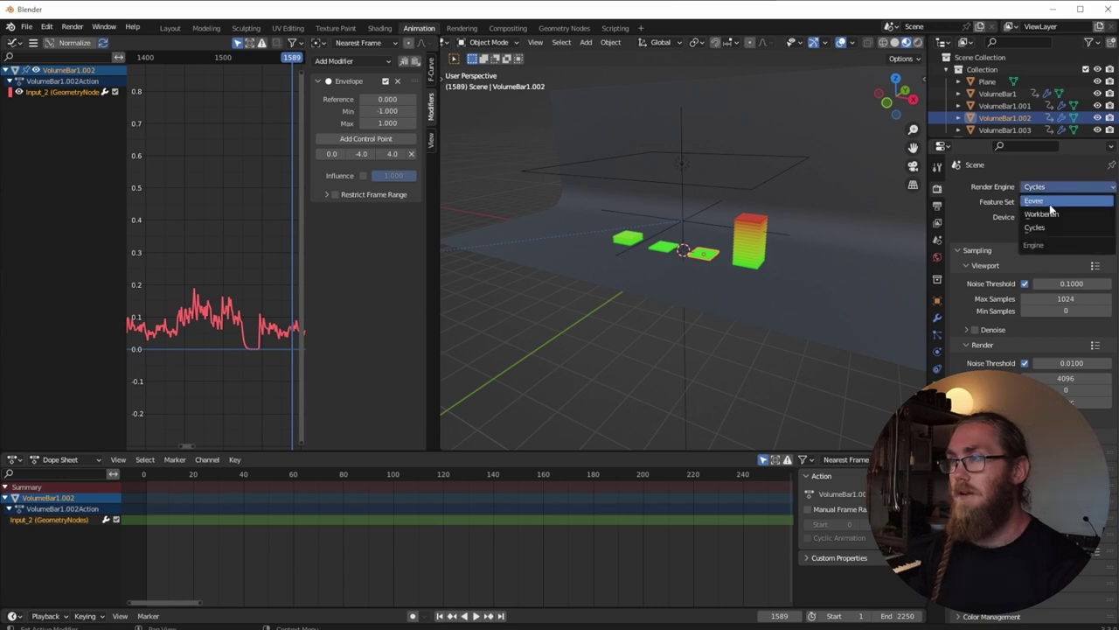
{"action": "left_click", "coordinate": [1041, 213]}
{"action": "key", "text": "F12"}
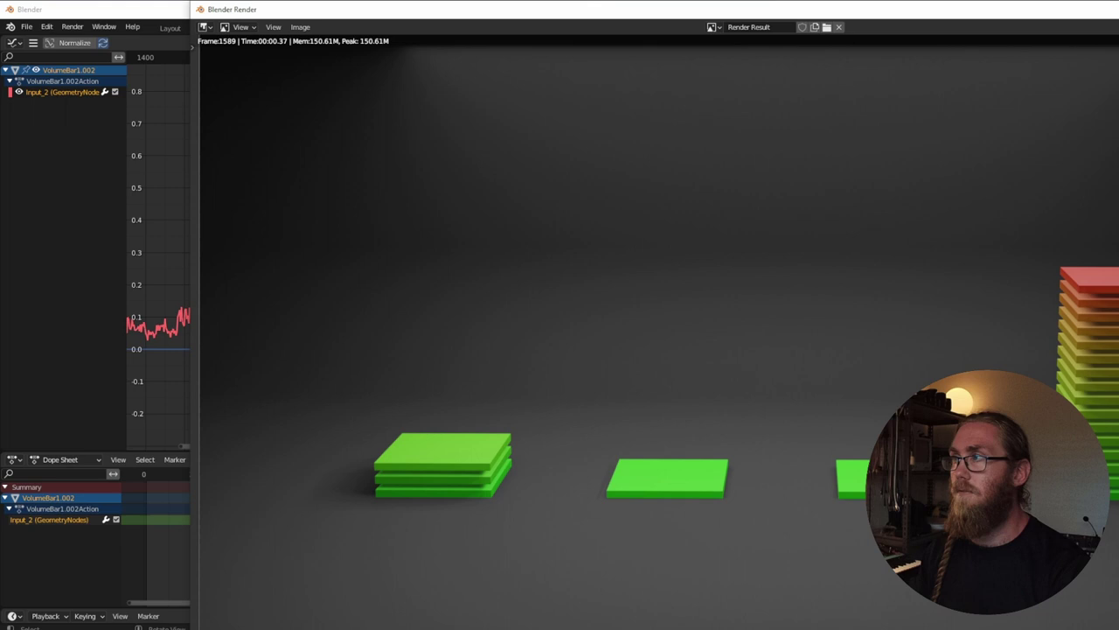
{"action": "key", "text": "Escape"}
Set Eevee's render samples to 128 and render the current frame to inspect the quality.
{"action": "left_click", "coordinate": [1066, 224]}
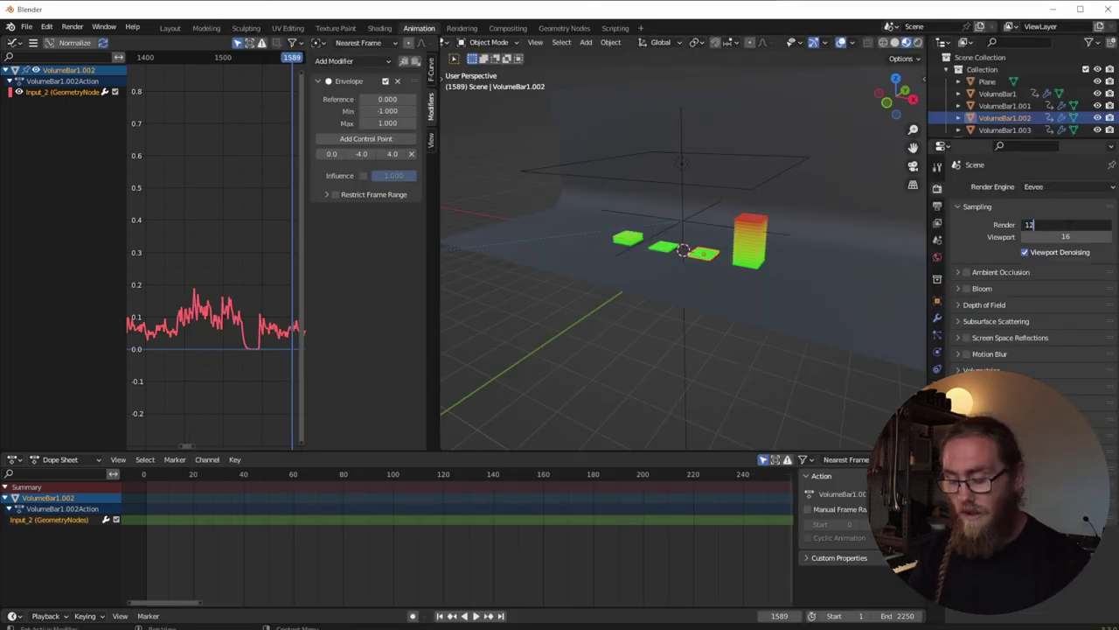
{"action": "key", "text": "Return"}
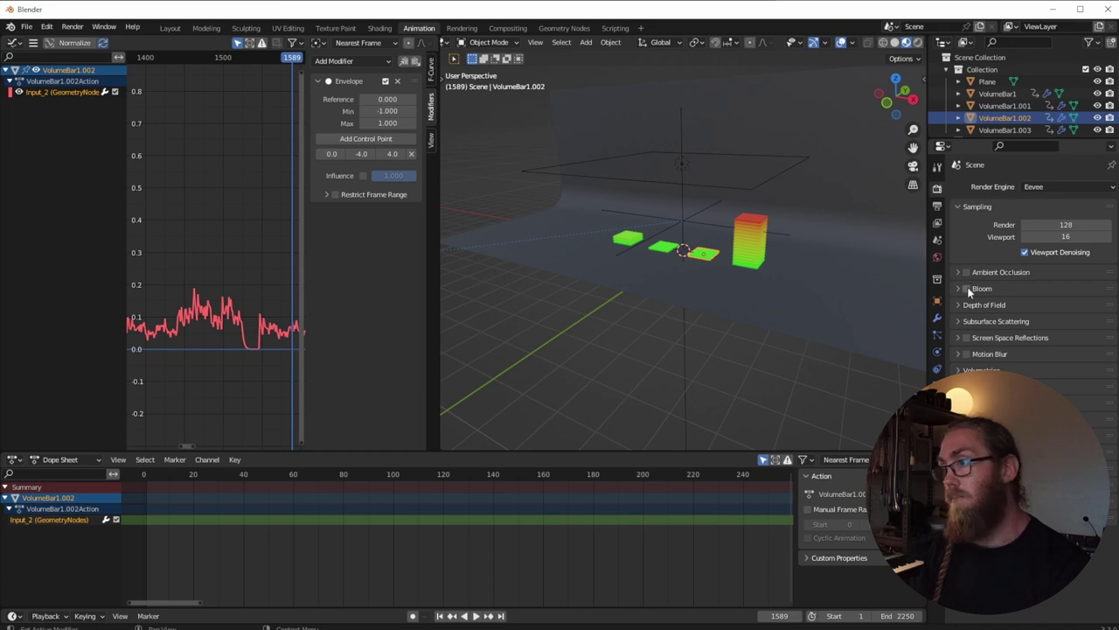
{"action": "key", "text": "F12"}
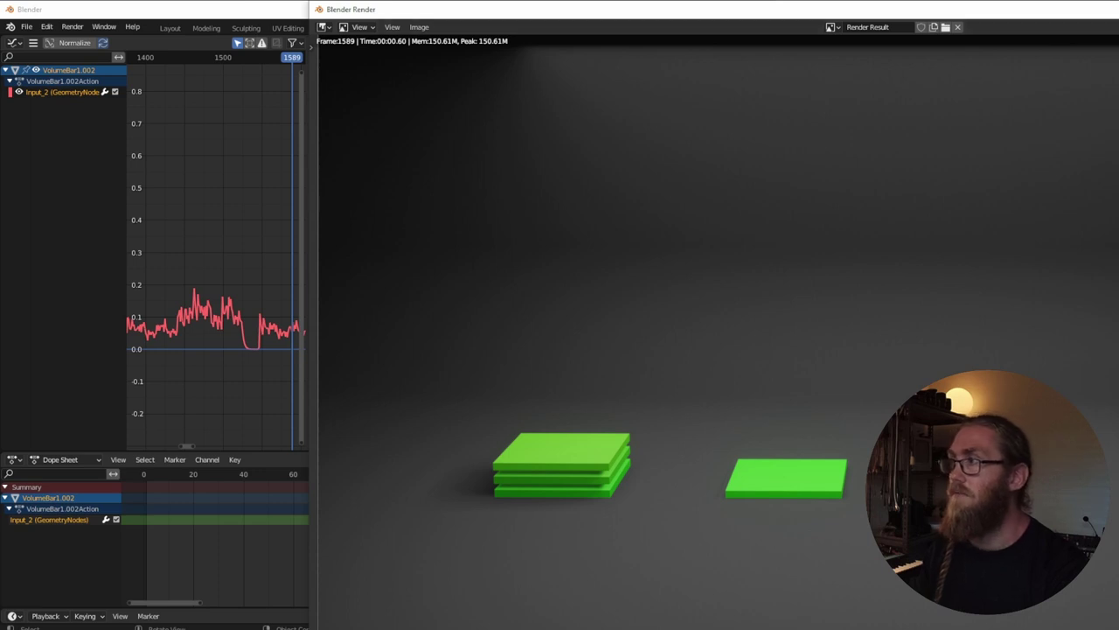
{"action": "key", "text": "Escape"}
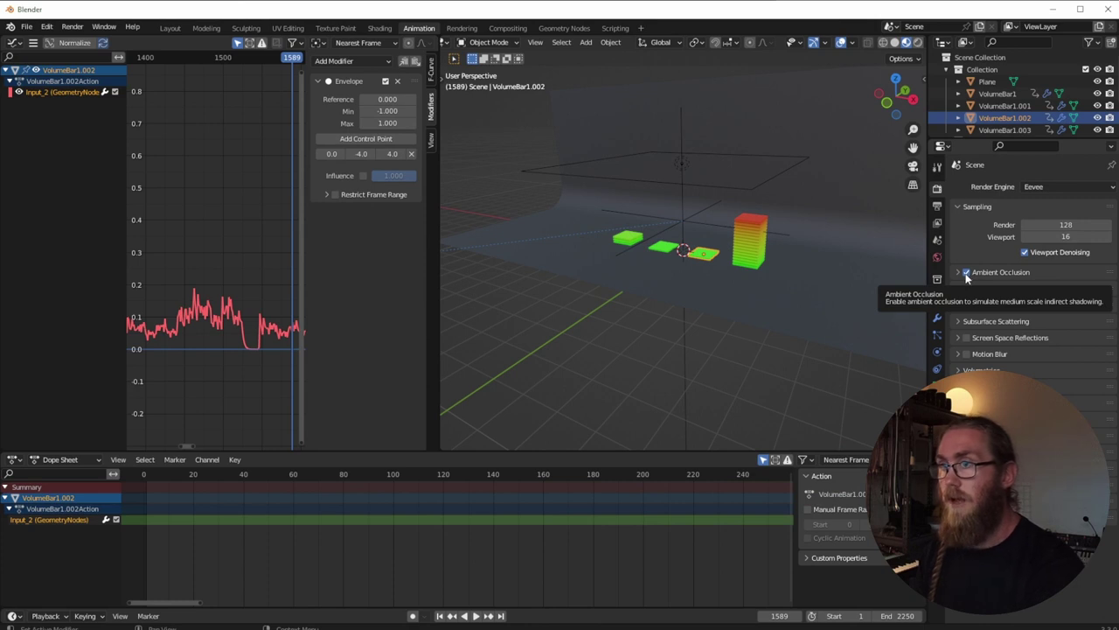
Enable Ambient Occlusion and look at its effect on the tall bar up close.
{"action": "scroll", "coordinate": [842, 239], "scroll_direction": "up", "scroll_amount": 5}
{"action": "middle_click_drag", "start_coordinate": [860, 258], "coordinate": [685, 307]}
{"action": "left_click", "coordinate": [967, 272]}
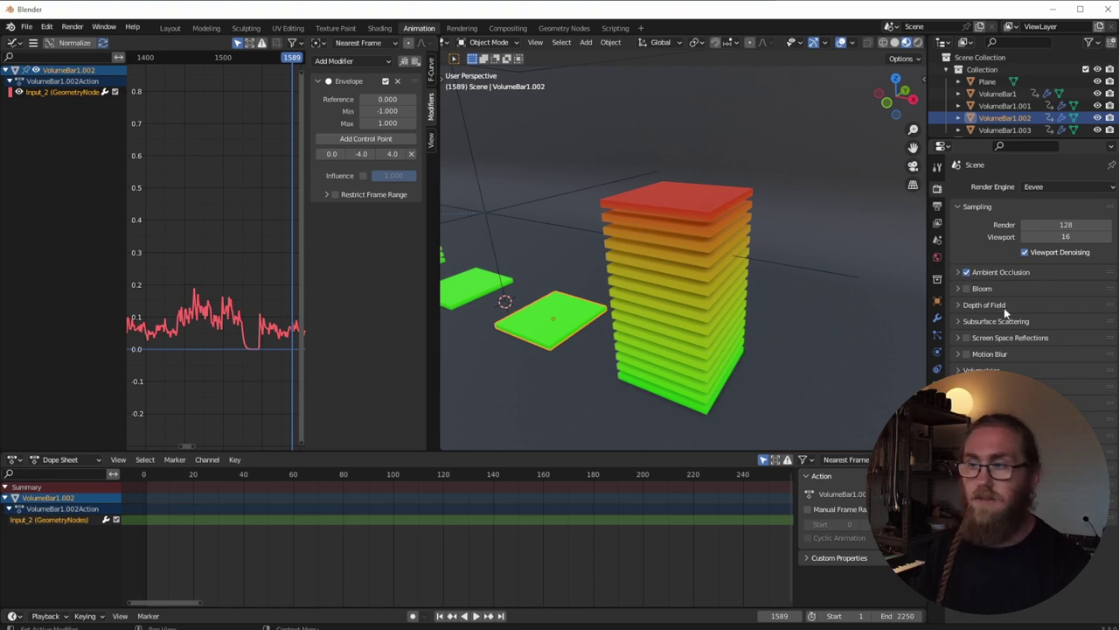
Try Screen Space Reflections on the bars, turn it off again, and enable Motion Blur.
{"action": "left_click", "coordinate": [966, 338]}
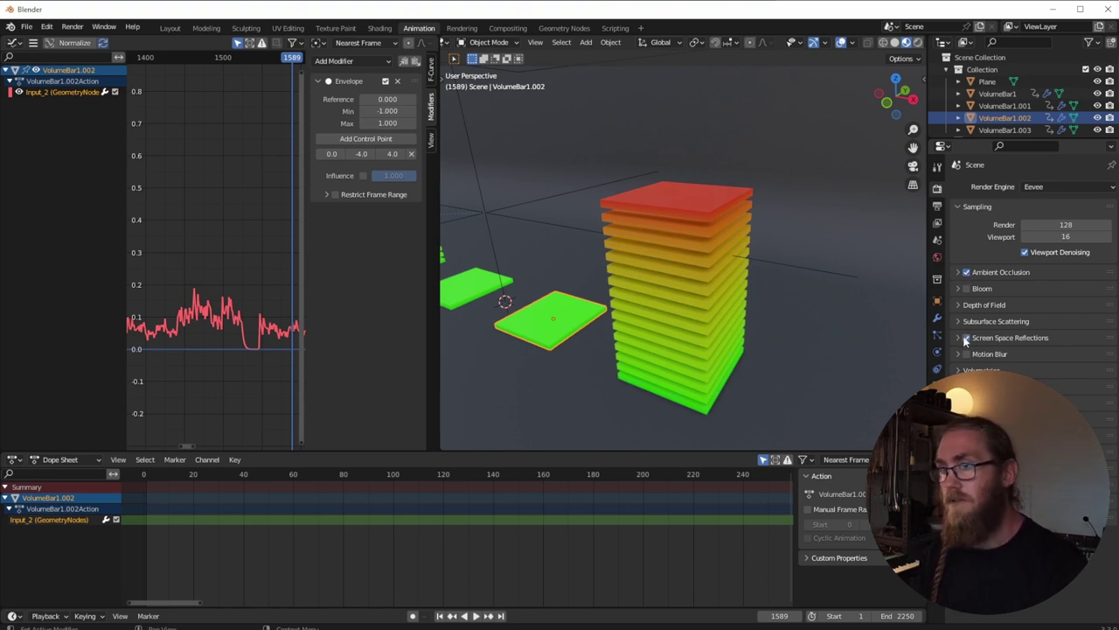
{"action": "middle_click_drag", "start_coordinate": [576, 348], "coordinate": [603, 381]}
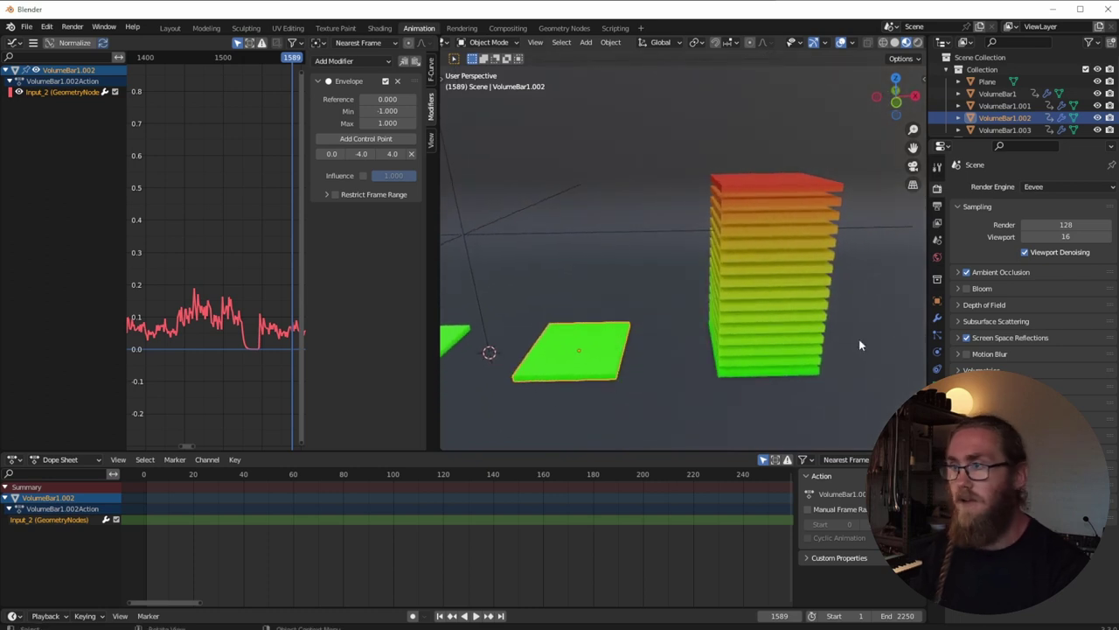
{"action": "left_click", "coordinate": [967, 339]}
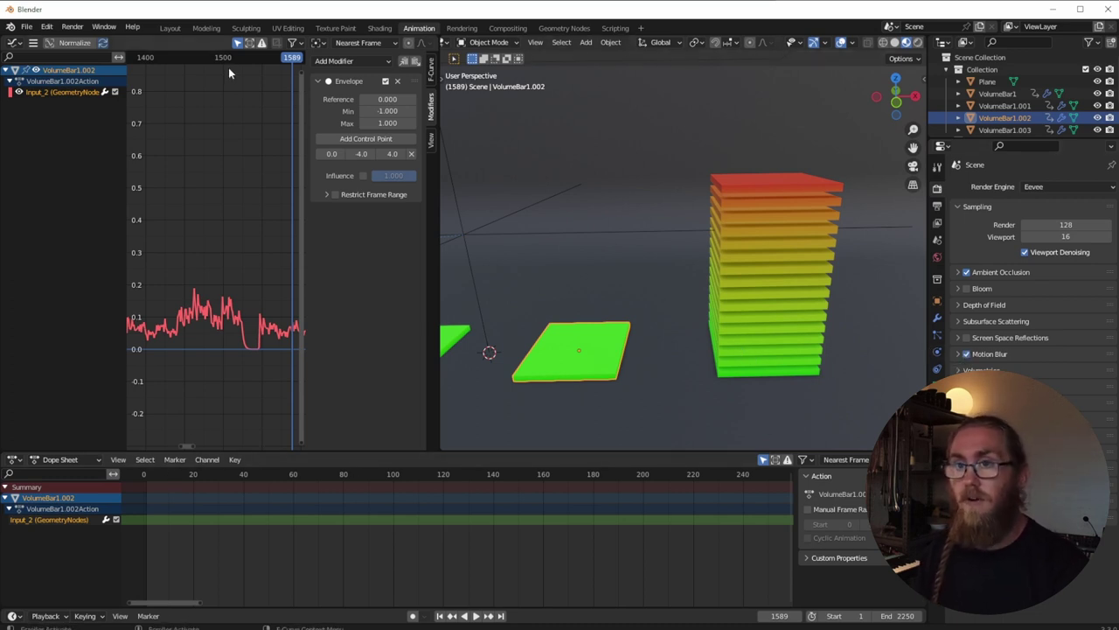
Go to frame 1548, select VolumeBar1.003 and examine its baked curve, and move the playhead to frame 1568.
{"action": "left_click", "coordinate": [261, 61]}
{"action": "key", "text": "space"}
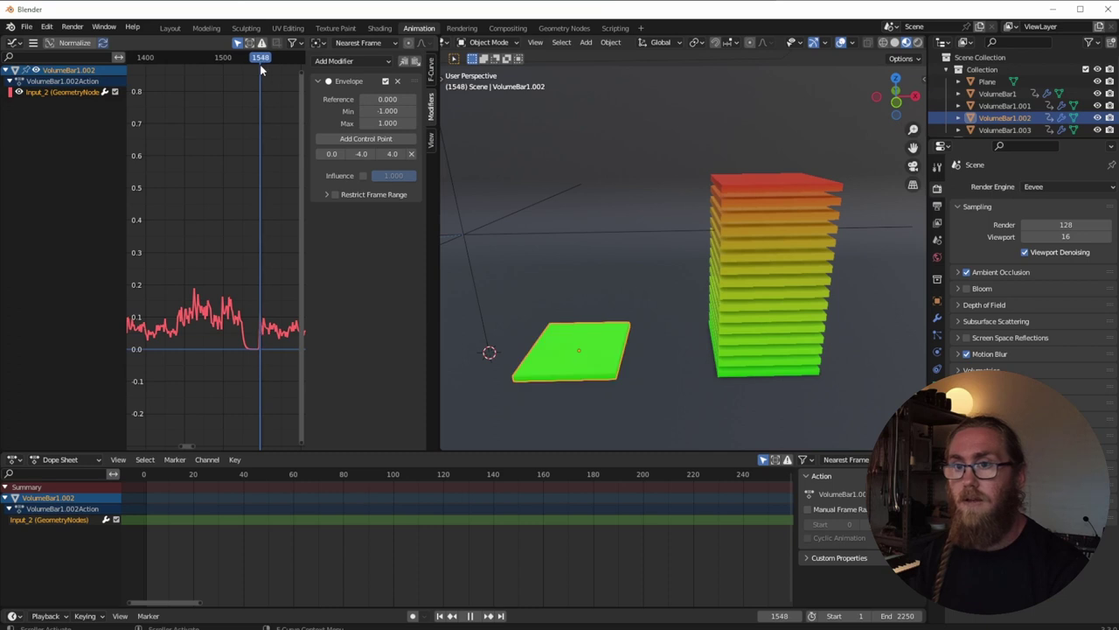
{"action": "key", "text": "space"}
{"action": "left_click", "coordinate": [777, 235]}
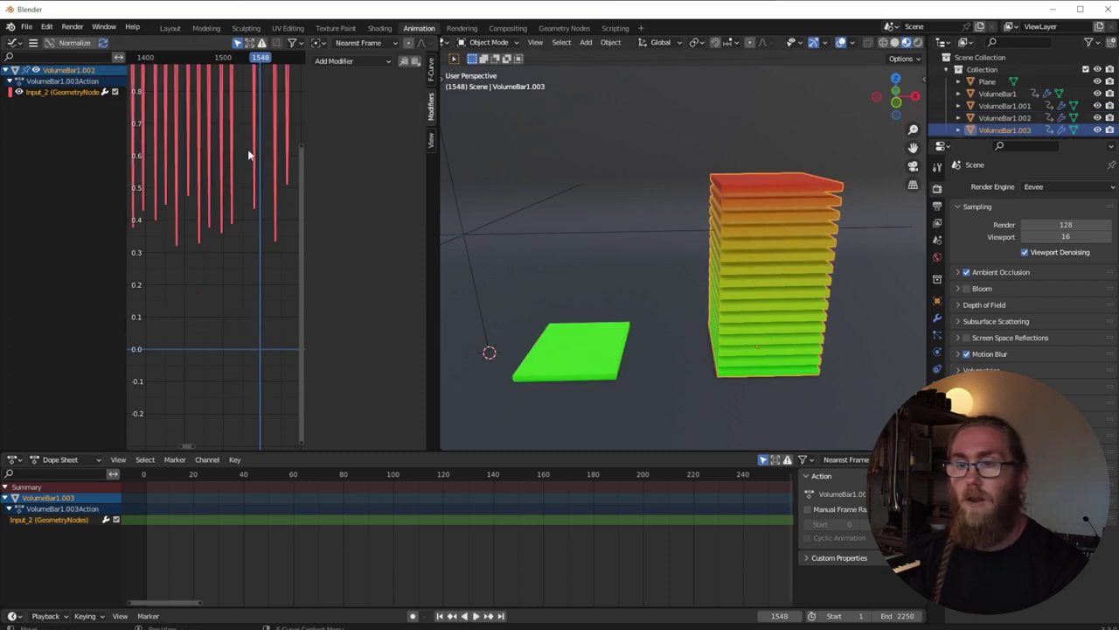
{"action": "key", "text": "Home"}
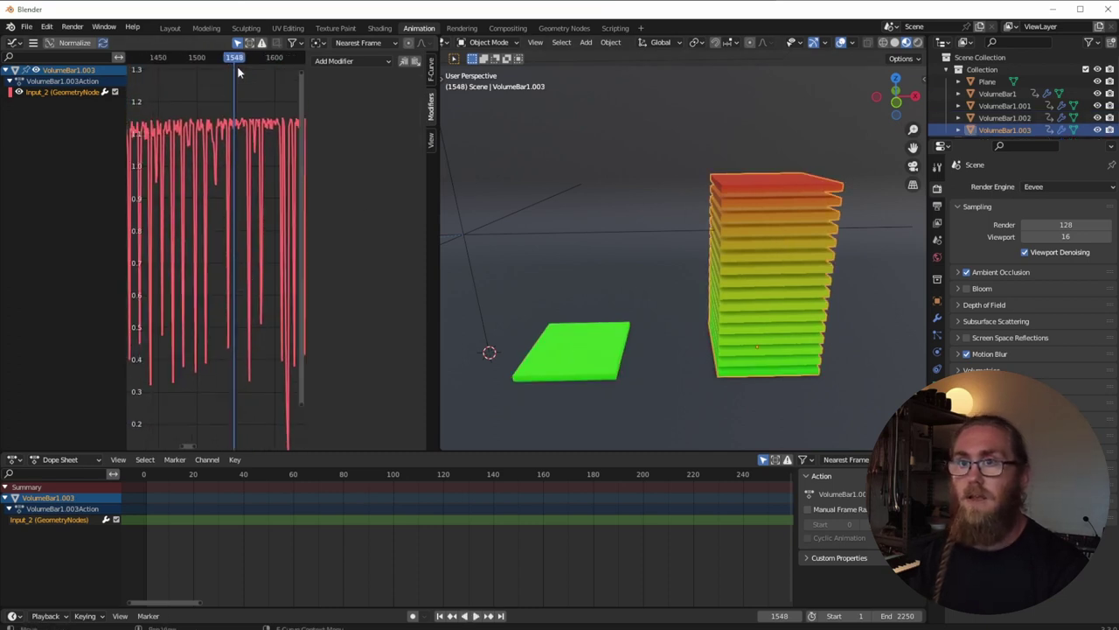
{"action": "key", "text": "space"}
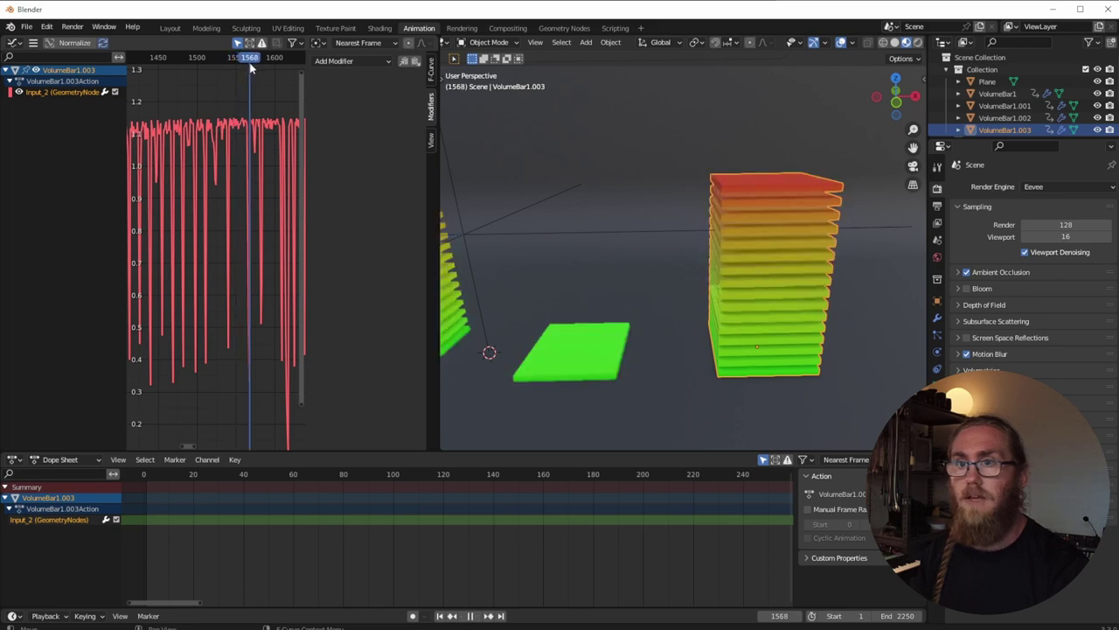
Render frame 1568 to check the bars with Motion Blur and close the render result.
{"action": "key", "text": "F12"}
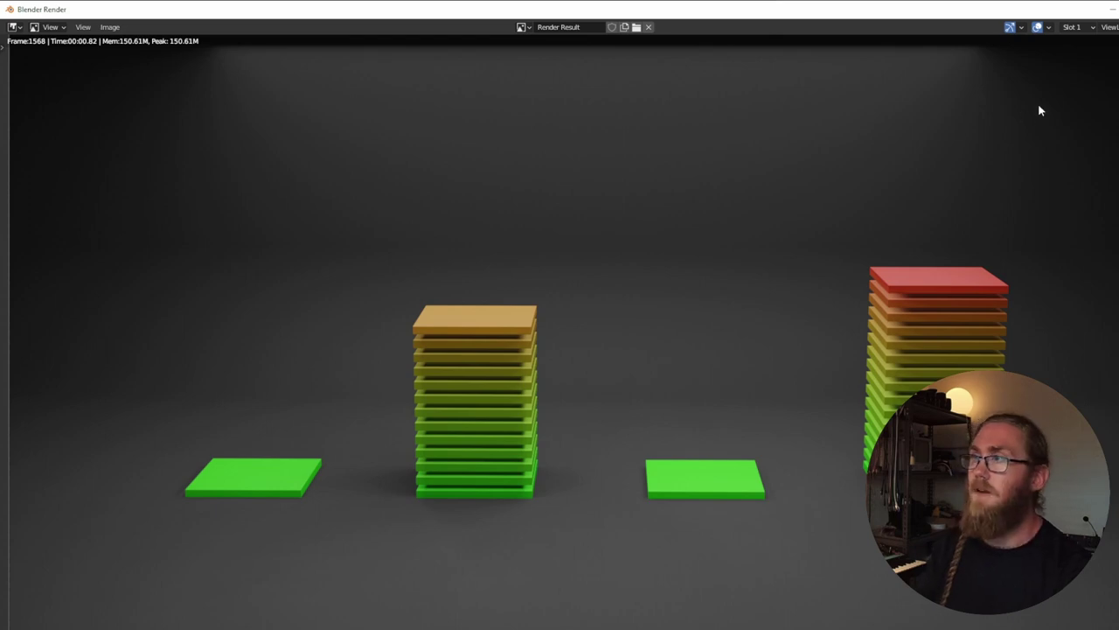
{"action": "key", "text": "Escape"}
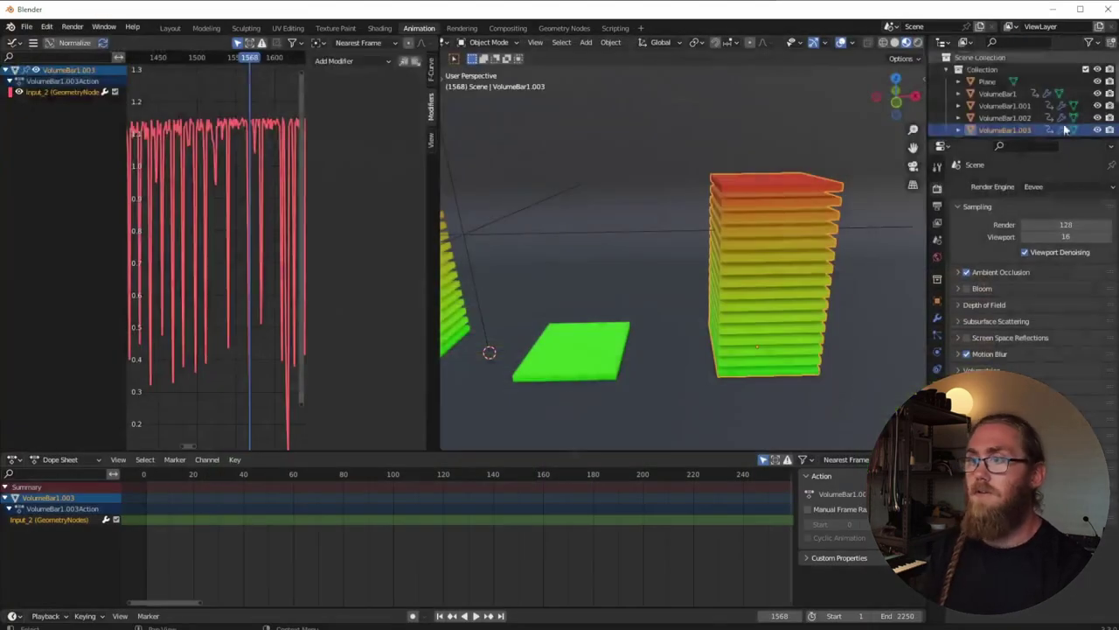
{"action": "left_click", "coordinate": [967, 353]}
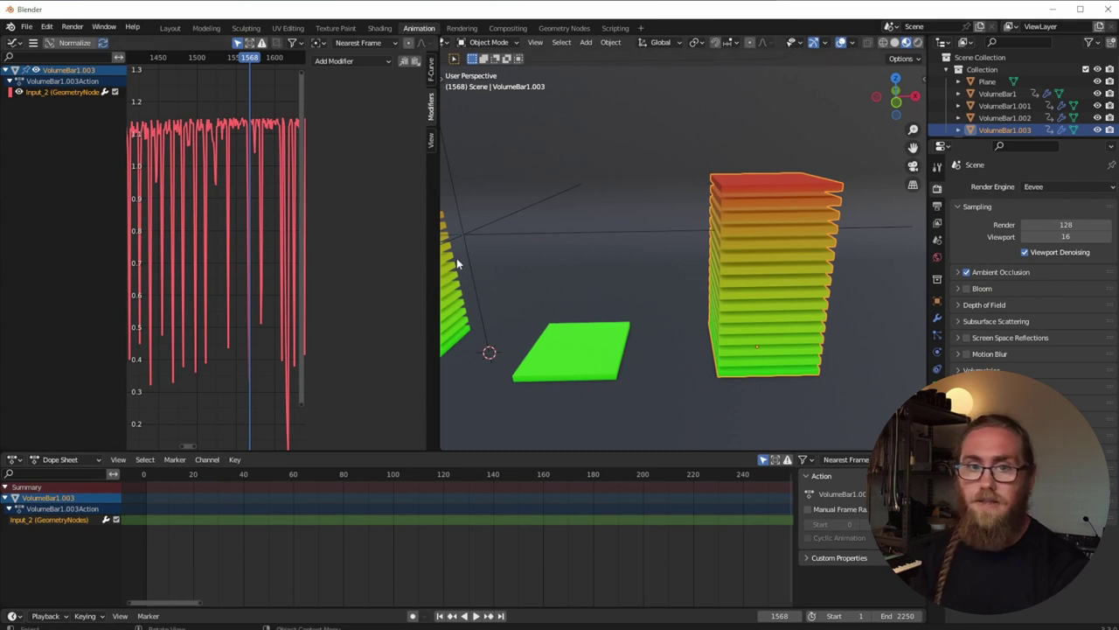
Set the output file format to FFmpeg Video and its encoding container to MPEG-4.
{"action": "left_click", "coordinate": [936, 208]}
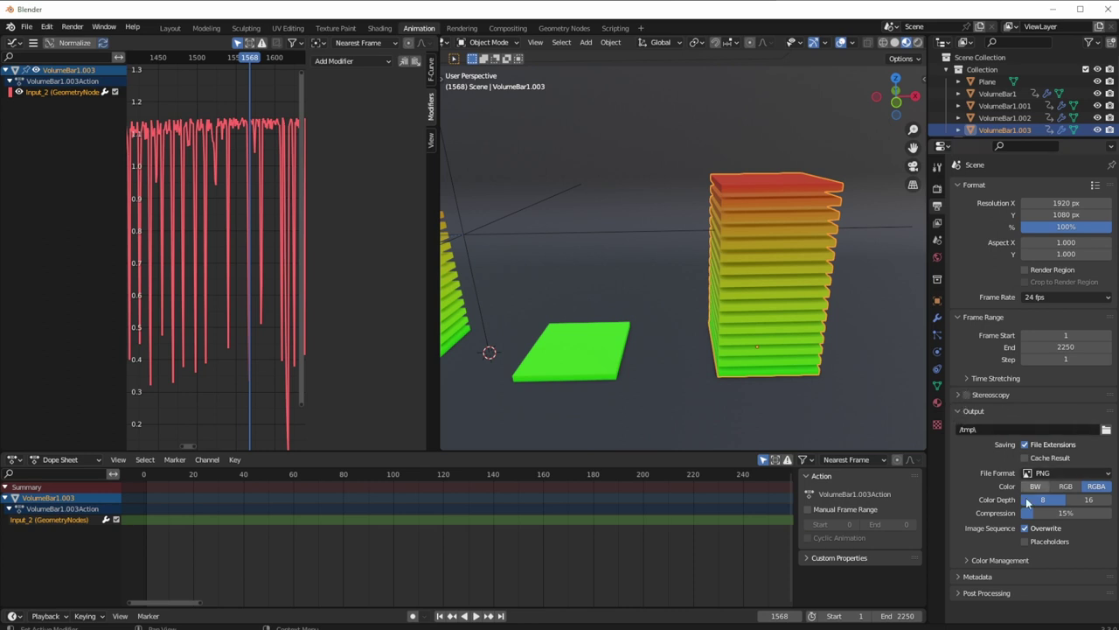
{"action": "left_click", "coordinate": [1110, 475]}
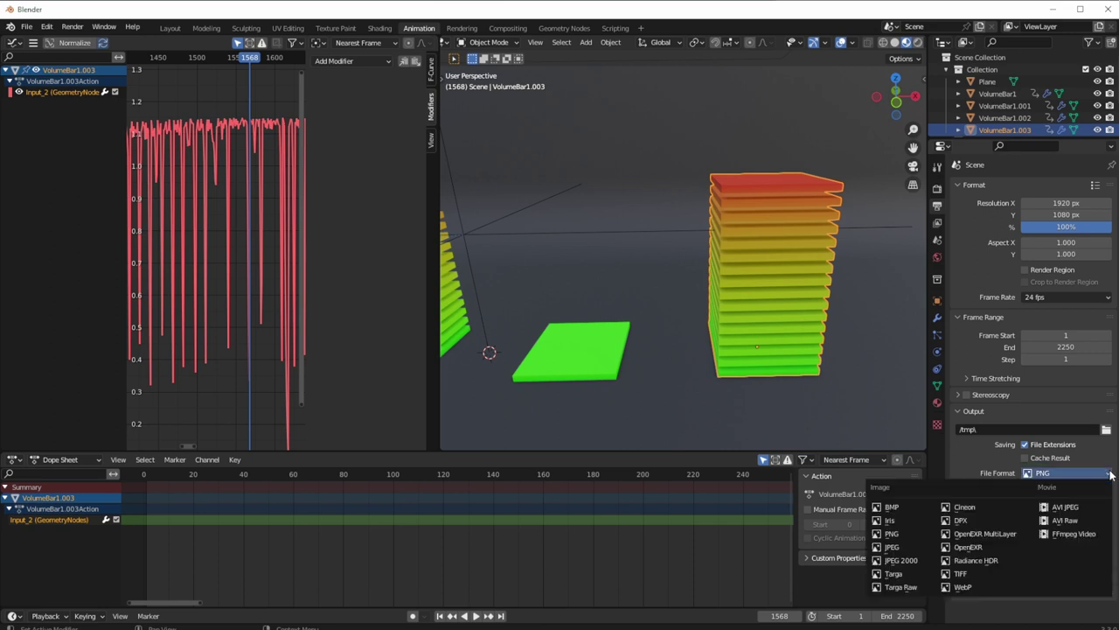
{"action": "left_click", "coordinate": [1081, 535]}
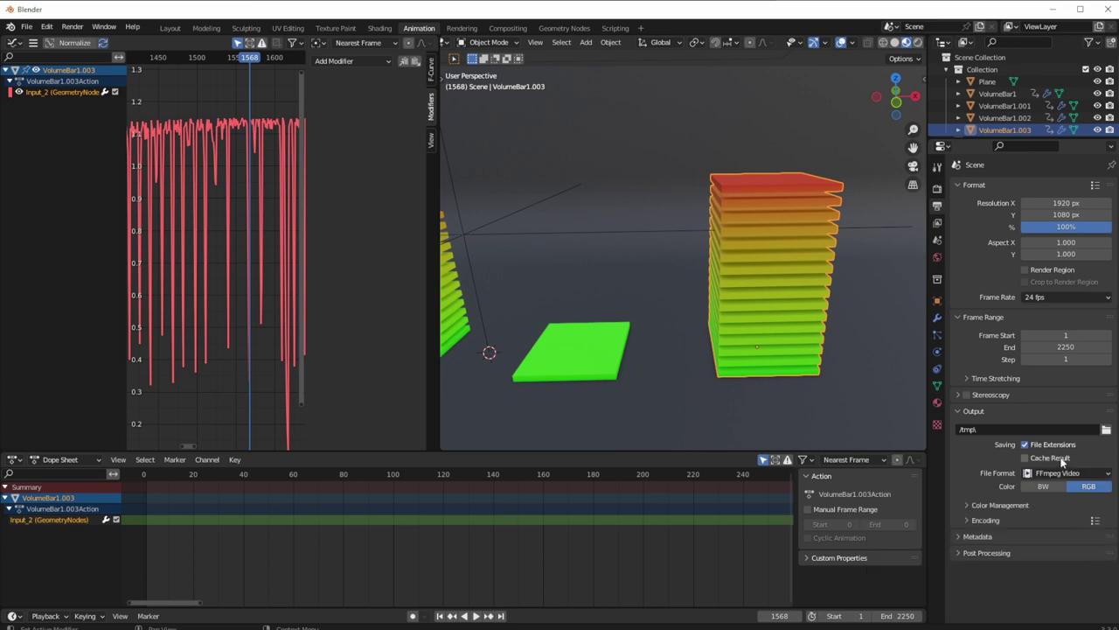
{"action": "left_click", "coordinate": [969, 521]}
{"action": "left_click", "coordinate": [1041, 539]}
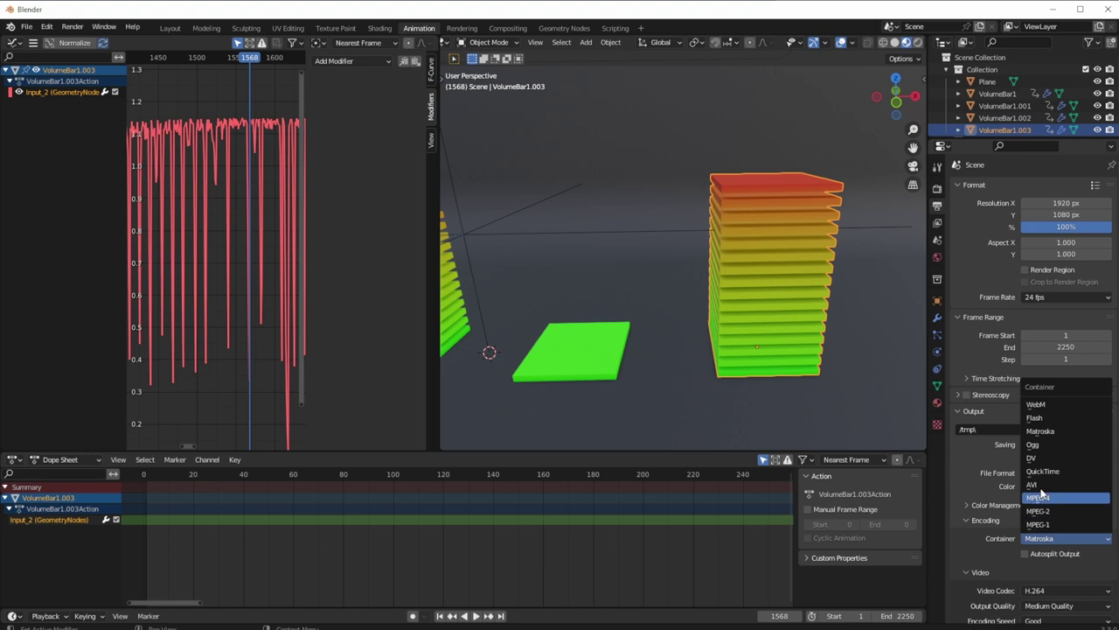
{"action": "left_click", "coordinate": [1040, 497]}
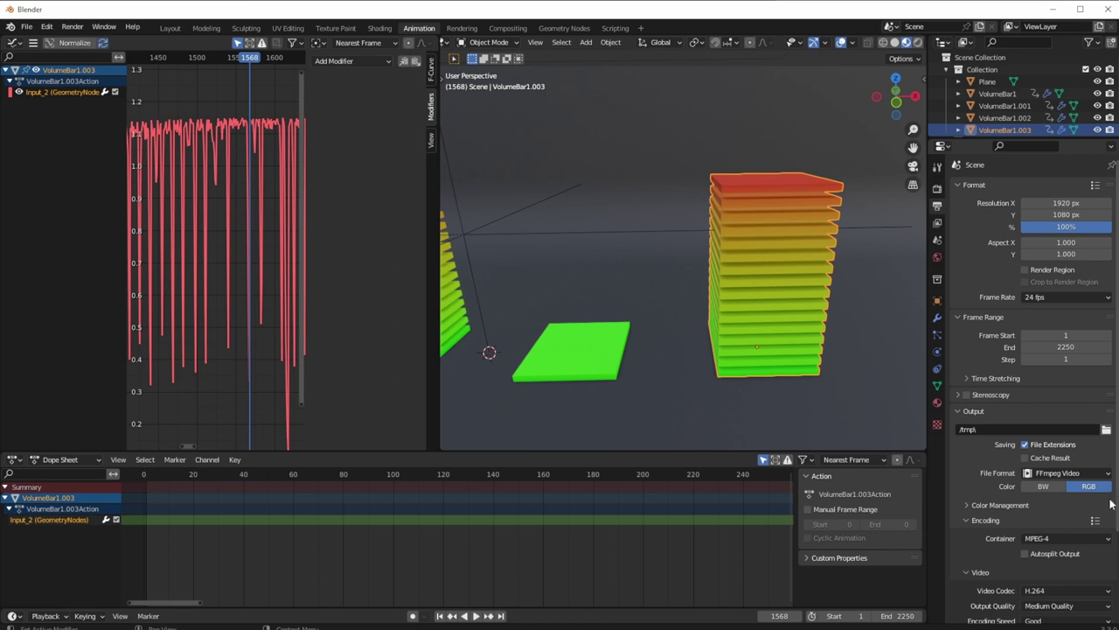
Browse for the output location and go to the _Input folder of the 22-79_3DTutorial_AudioBars project in Projects.
{"action": "scroll", "coordinate": [1077, 542], "scroll_direction": "down", "scroll_amount": 2}
{"action": "scroll", "coordinate": [1076, 538], "scroll_direction": "down", "scroll_amount": 1}
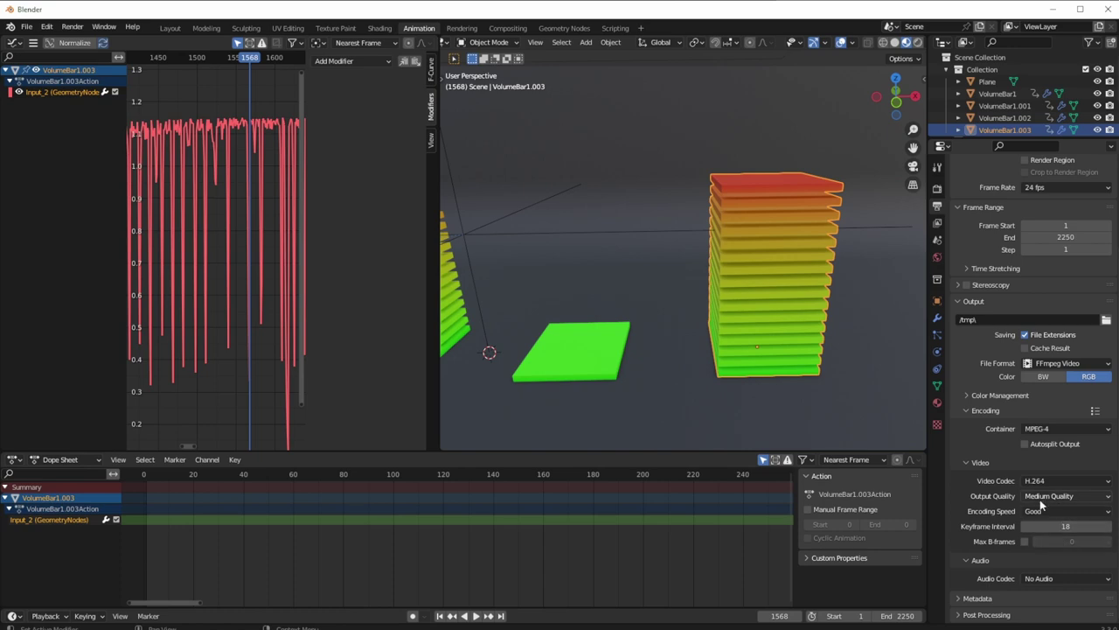
{"action": "left_click", "coordinate": [1106, 321]}
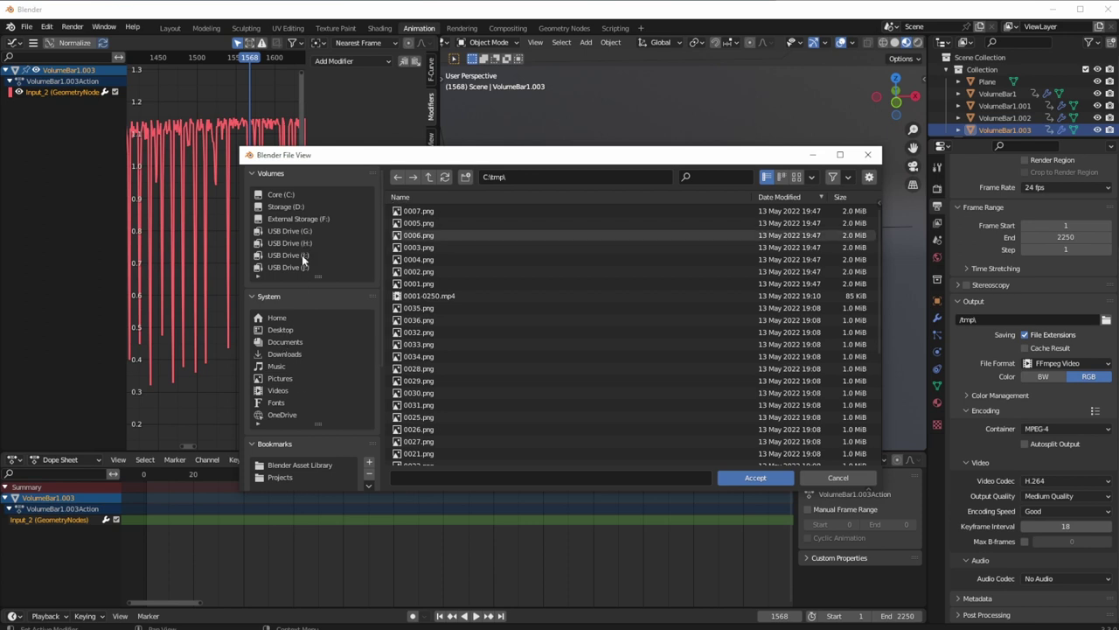
{"action": "scroll", "coordinate": [303, 384], "scroll_direction": "down", "scroll_amount": 2}
{"action": "left_click", "coordinate": [287, 404]}
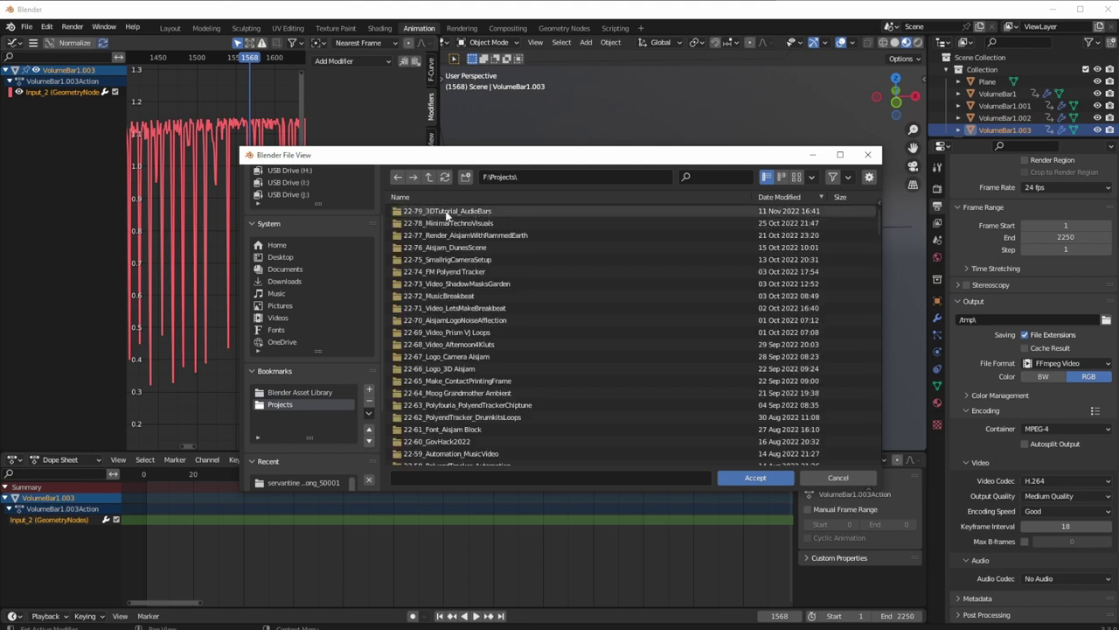
{"action": "double_click", "coordinate": [453, 216]}
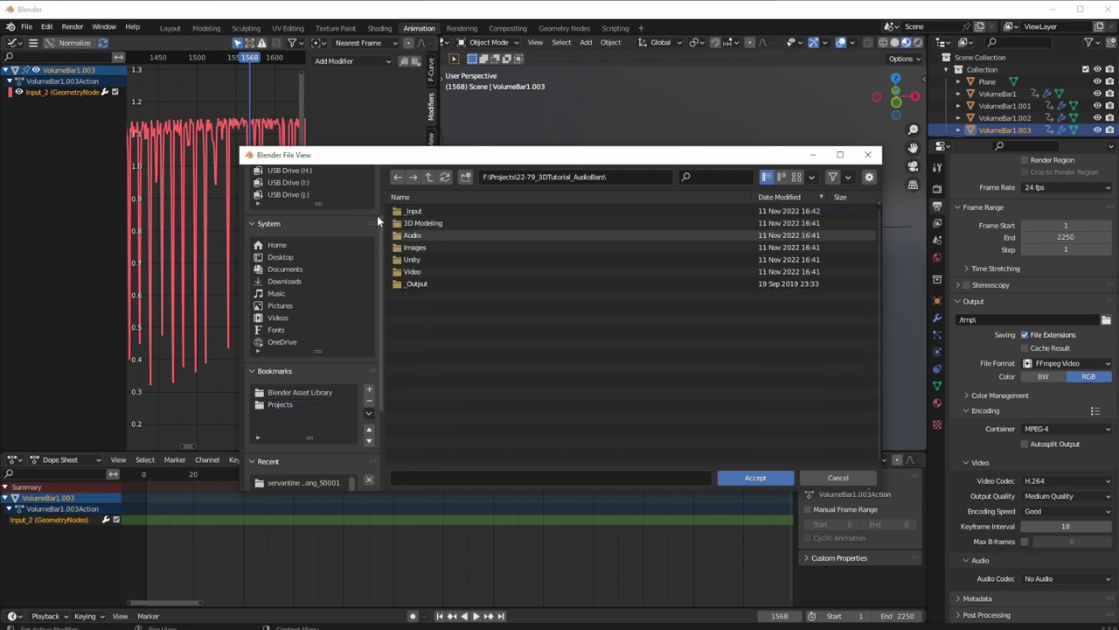
{"action": "double_click", "coordinate": [407, 213]}
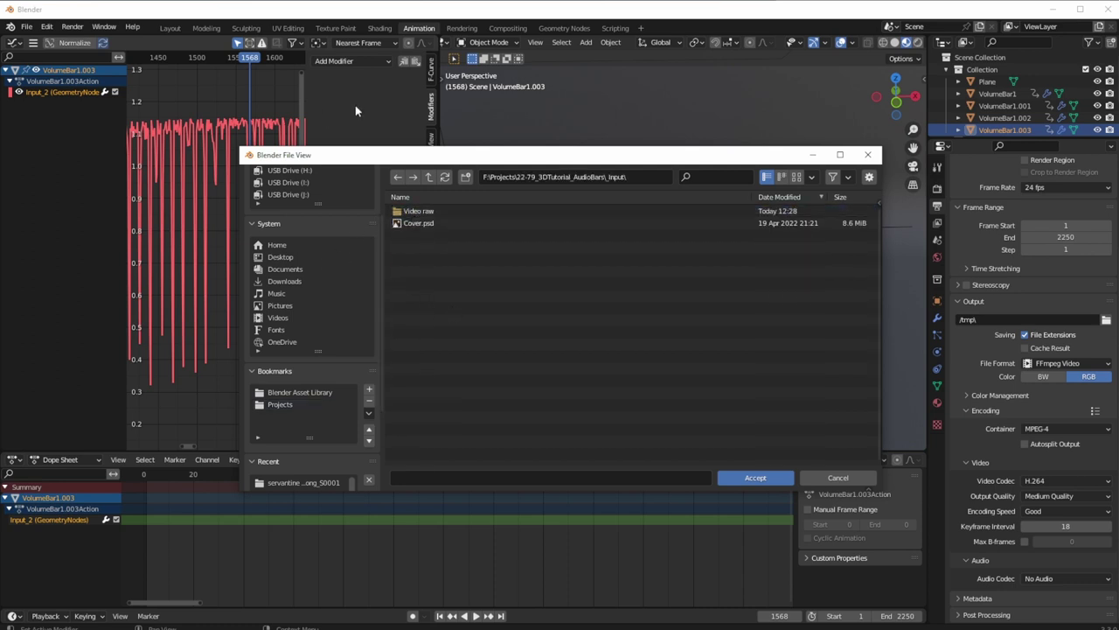
Create a new folder named RenderSeq inside _Input and open it.
{"action": "left_click", "coordinate": [465, 176]}
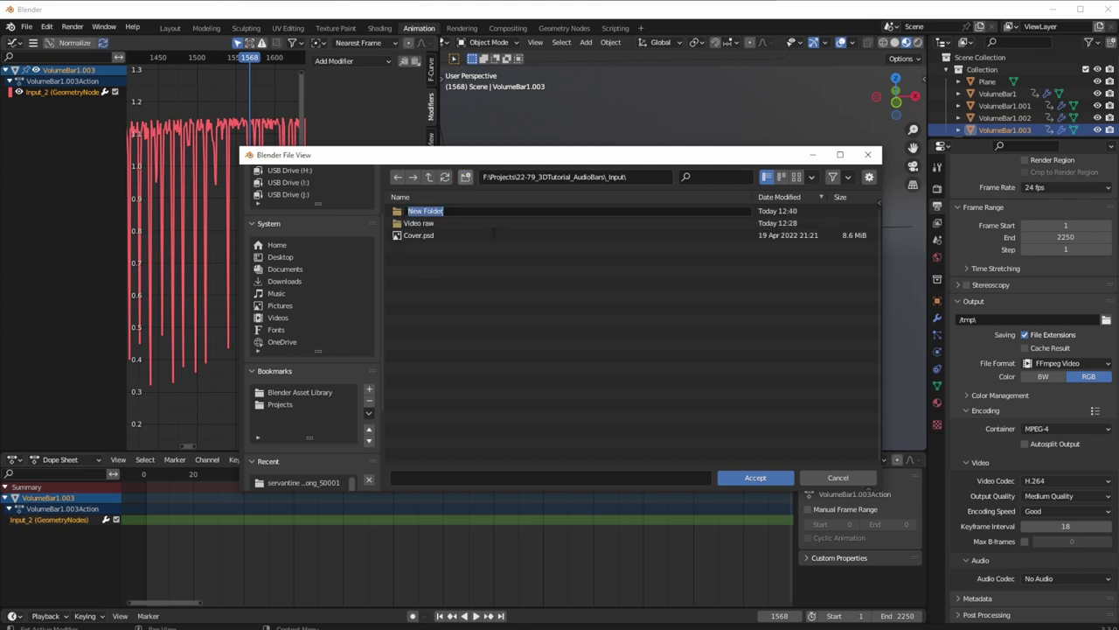
{"action": "type", "text": "Ren"}
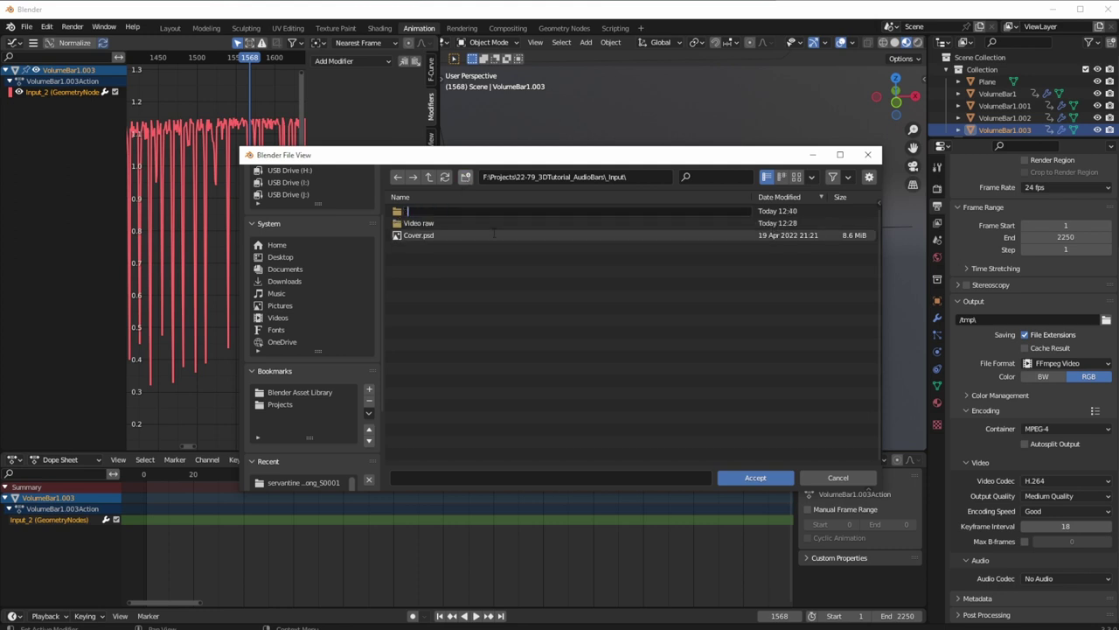
{"action": "type", "text": "derSeq"}
{"action": "key", "text": "Return"}
{"action": "double_click", "coordinate": [416, 211]}
Name the output file MainSeq and accept the RenderSeq folder as the render output path.
{"action": "left_click", "coordinate": [448, 479]}
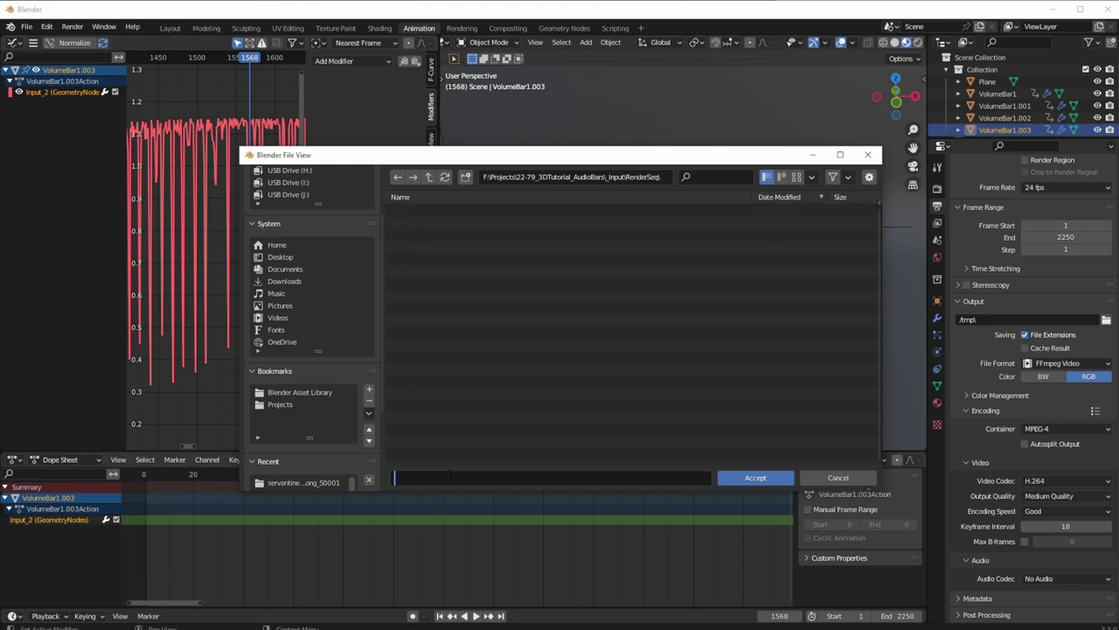
{"action": "type", "text": "MainSeq"}
{"action": "left_click", "coordinate": [757, 477]}
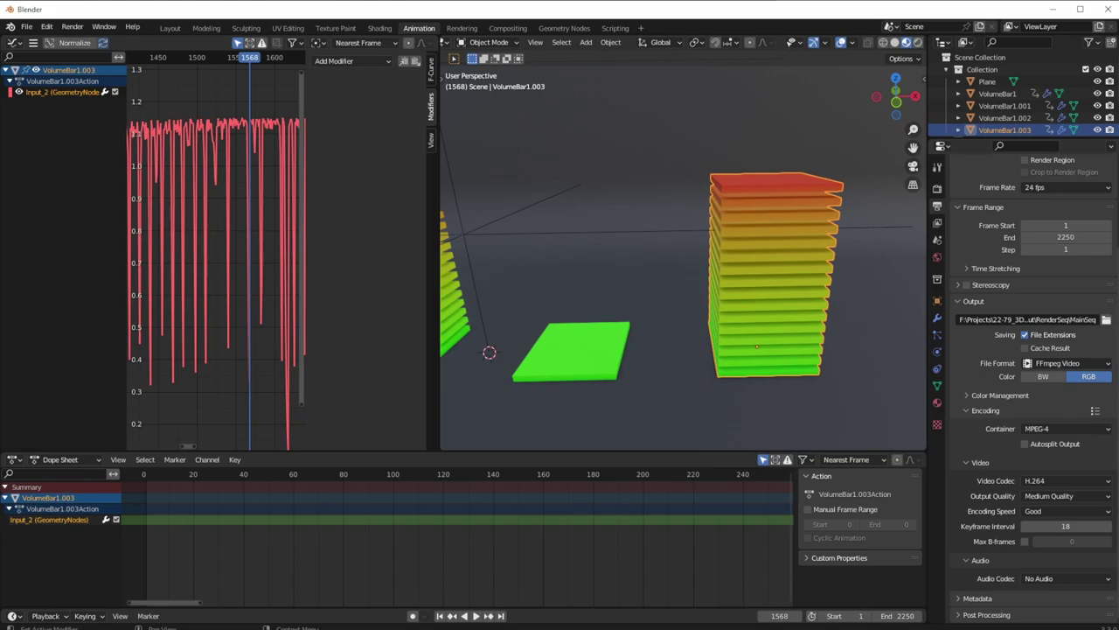
Close the render result of frame 1568 and start rendering the full animation.
{"action": "key", "text": "ctrl+F12"}
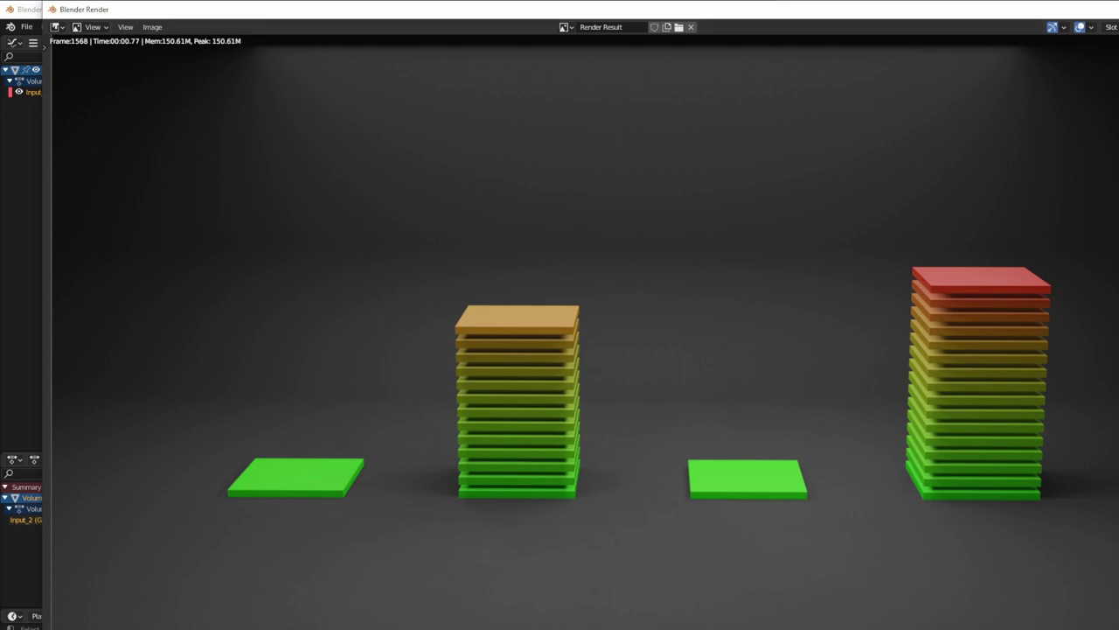
{"action": "key", "text": "Escape"}
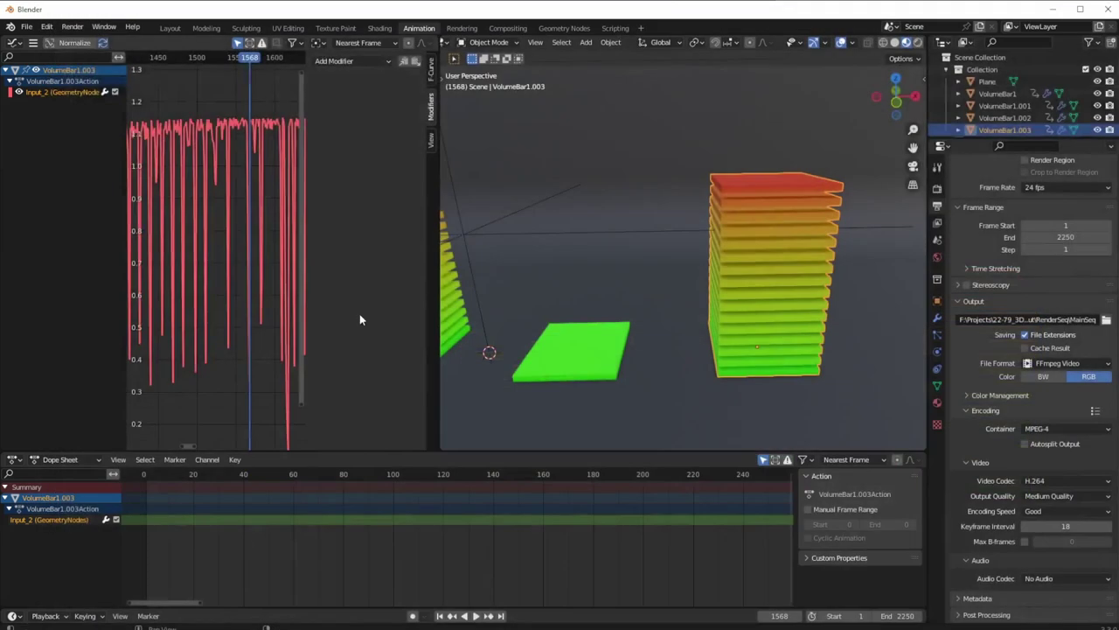
{"action": "left_click", "coordinate": [76, 32]}
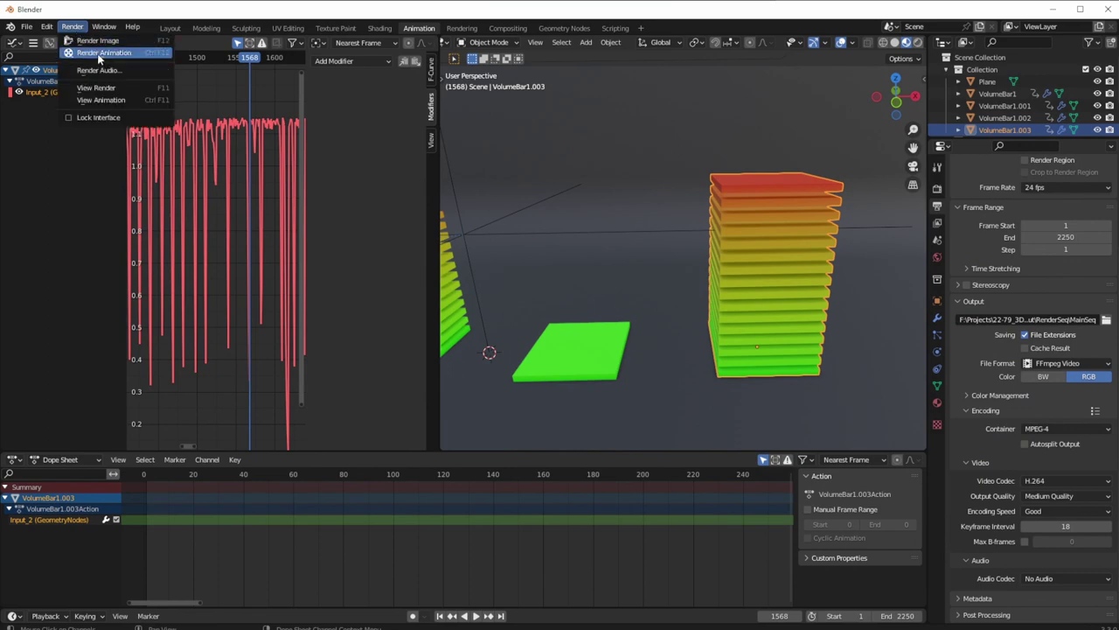
{"action": "left_click", "coordinate": [99, 54]}
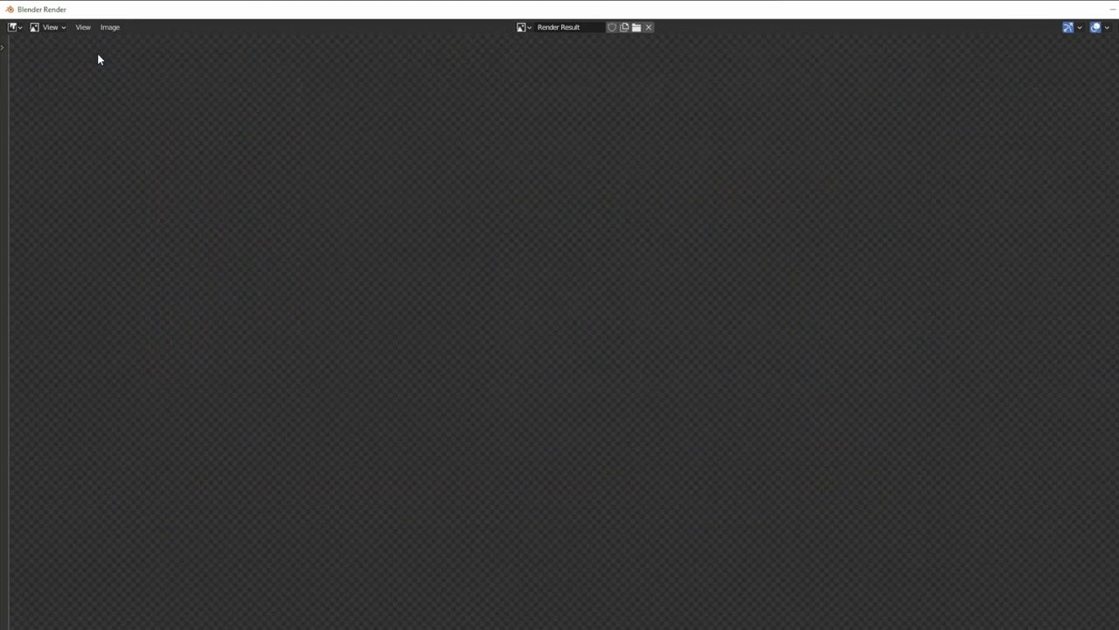